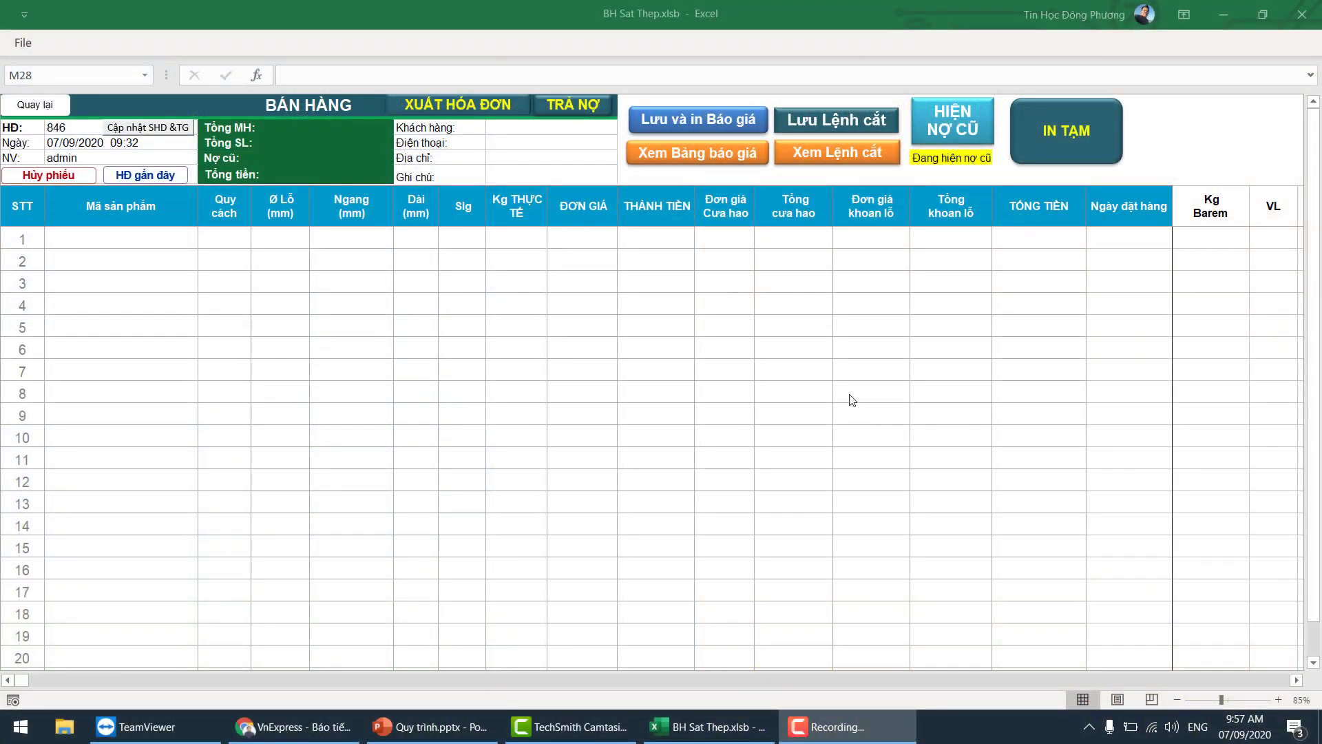
Present the Quy trình process slide full screen, highlighting its three steps, then return to the sales workbook
{"action": "left_click", "coordinate": [460, 733]}
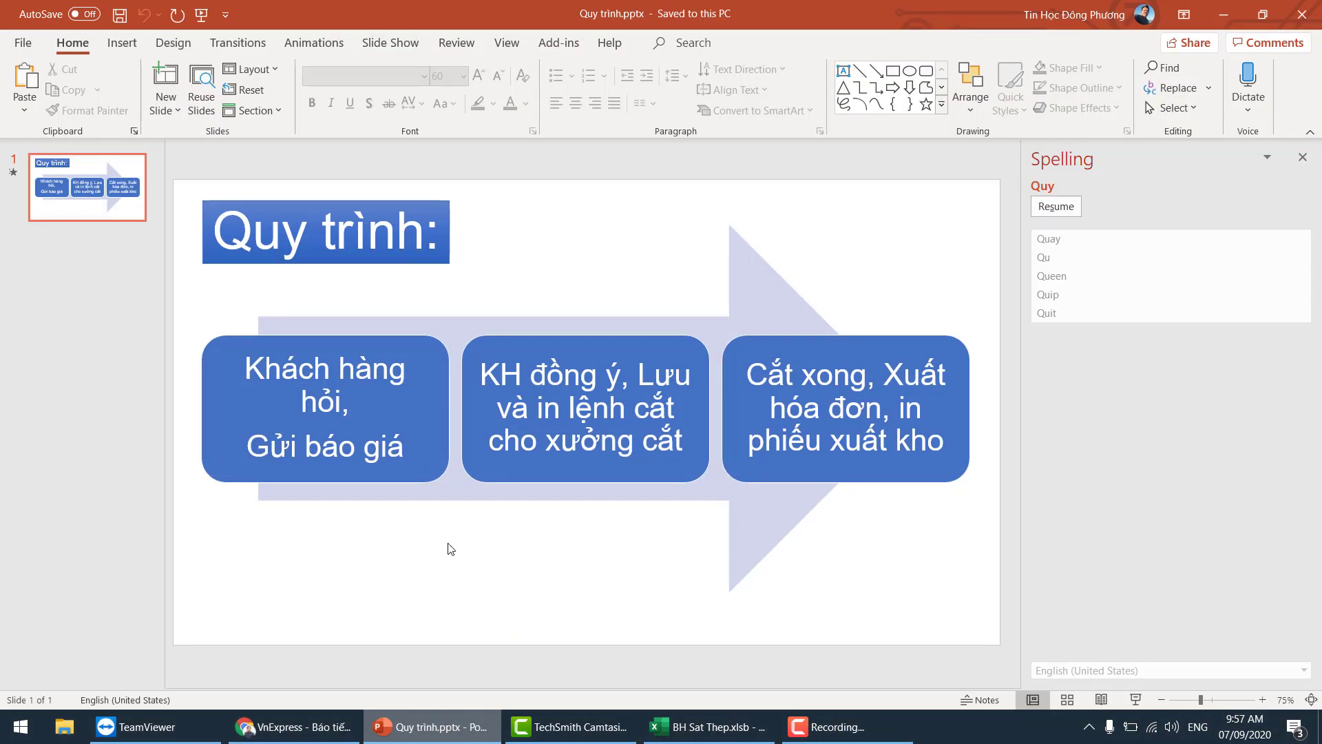
{"action": "key", "text": "F5"}
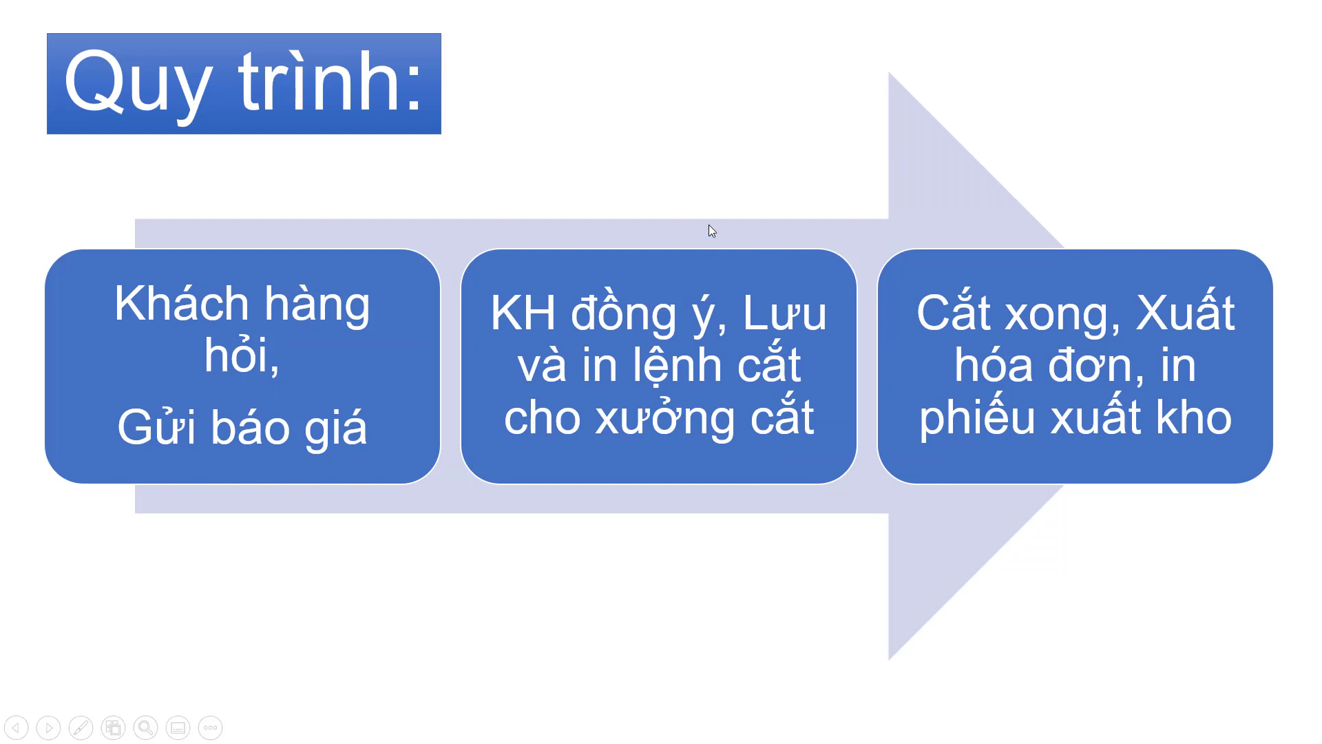
{"action": "left_click", "coordinate": [708, 224]}
{"action": "left_click", "coordinate": [709, 224]}
{"action": "left_click", "coordinate": [708, 224]}
{"action": "key", "text": "Escape"}
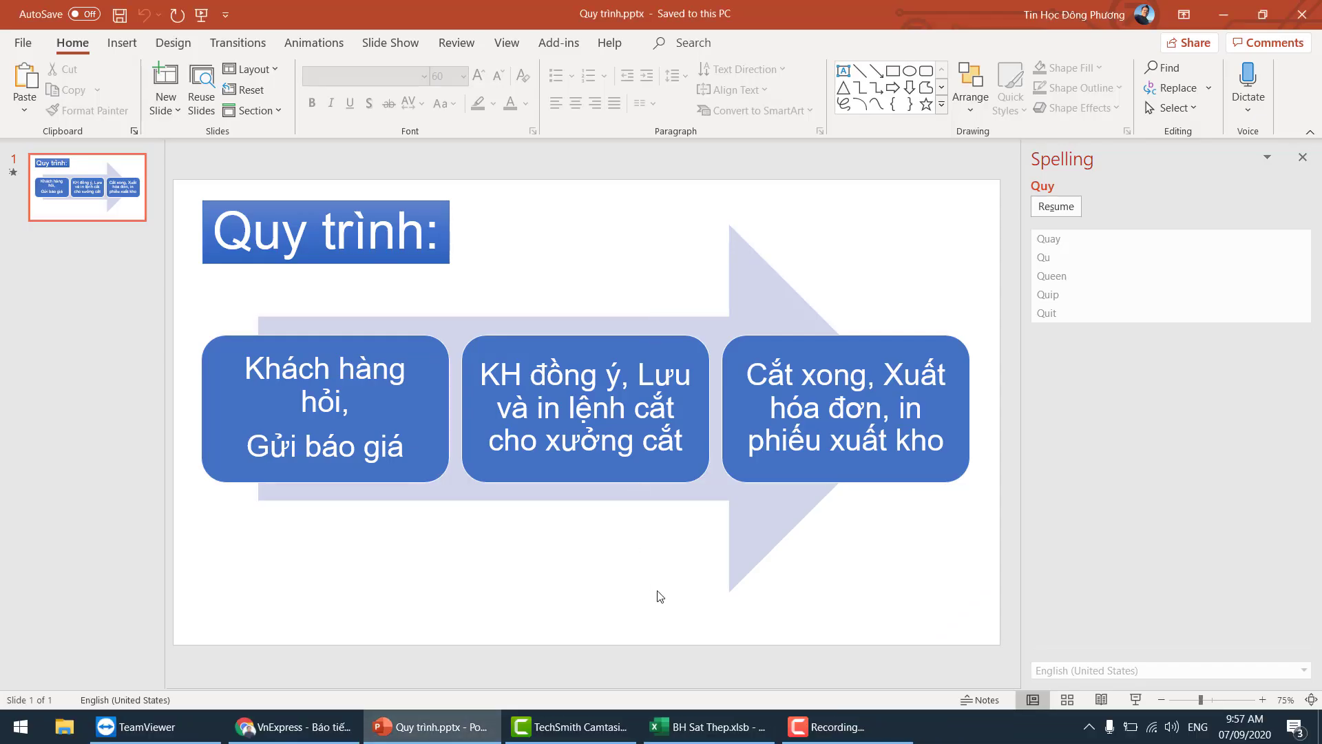
{"action": "left_click", "coordinate": [702, 727]}
{"action": "left_click", "coordinate": [585, 325]}
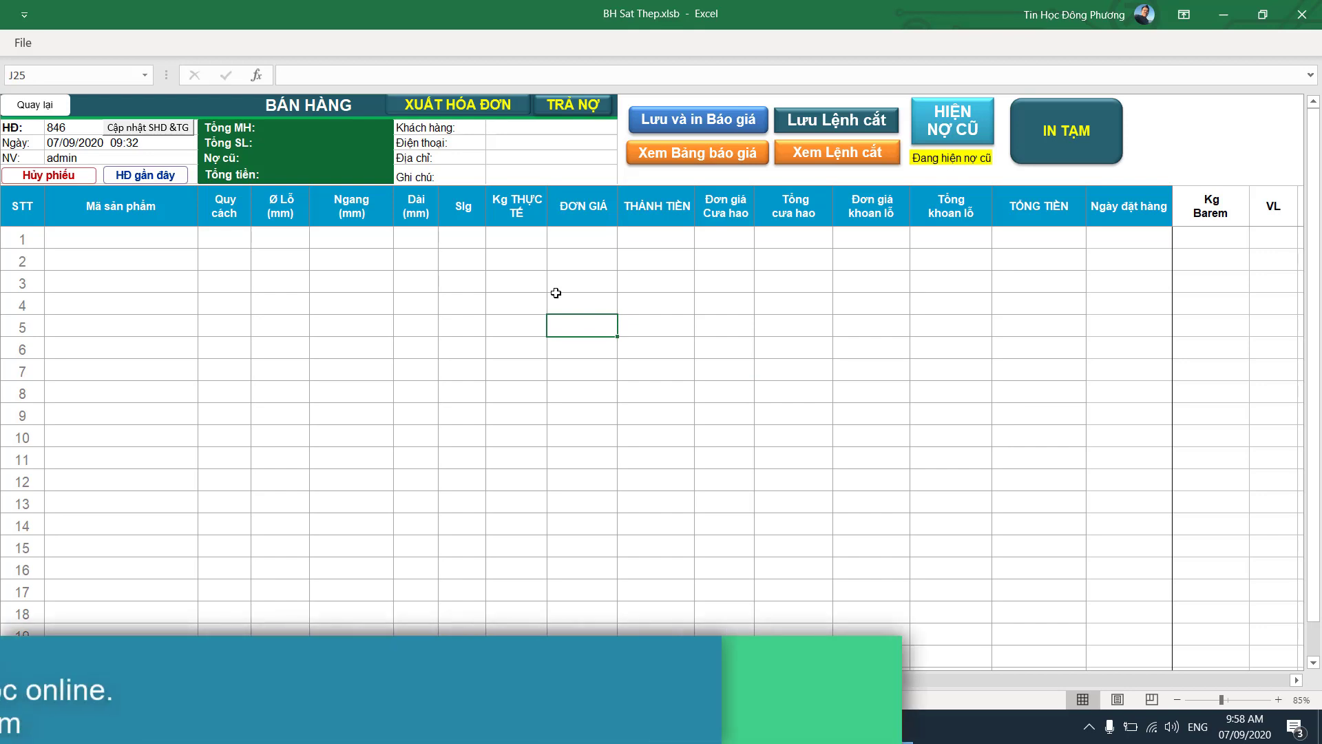
Go back to the main menu and open the SẢN PHẨM product catalogue under DANH MỤC
{"action": "left_click", "coordinate": [49, 111]}
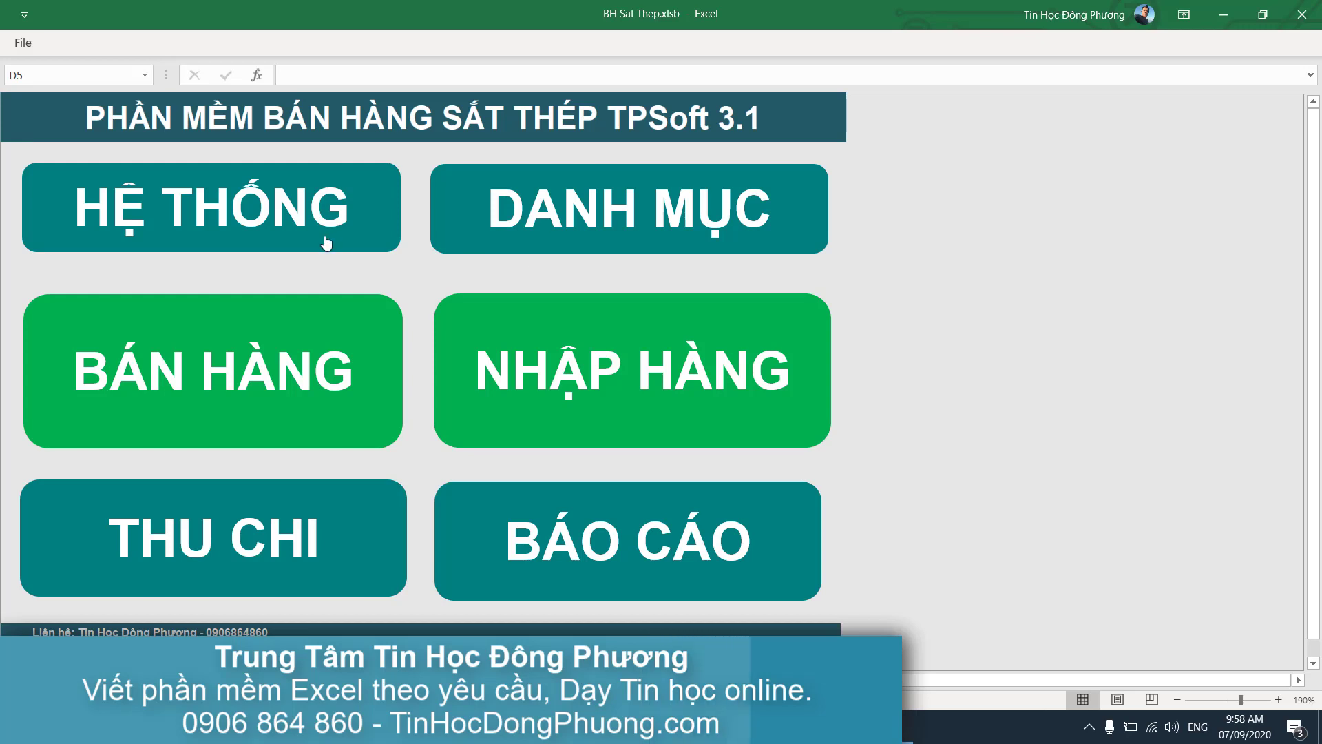
{"action": "left_click", "coordinate": [267, 229]}
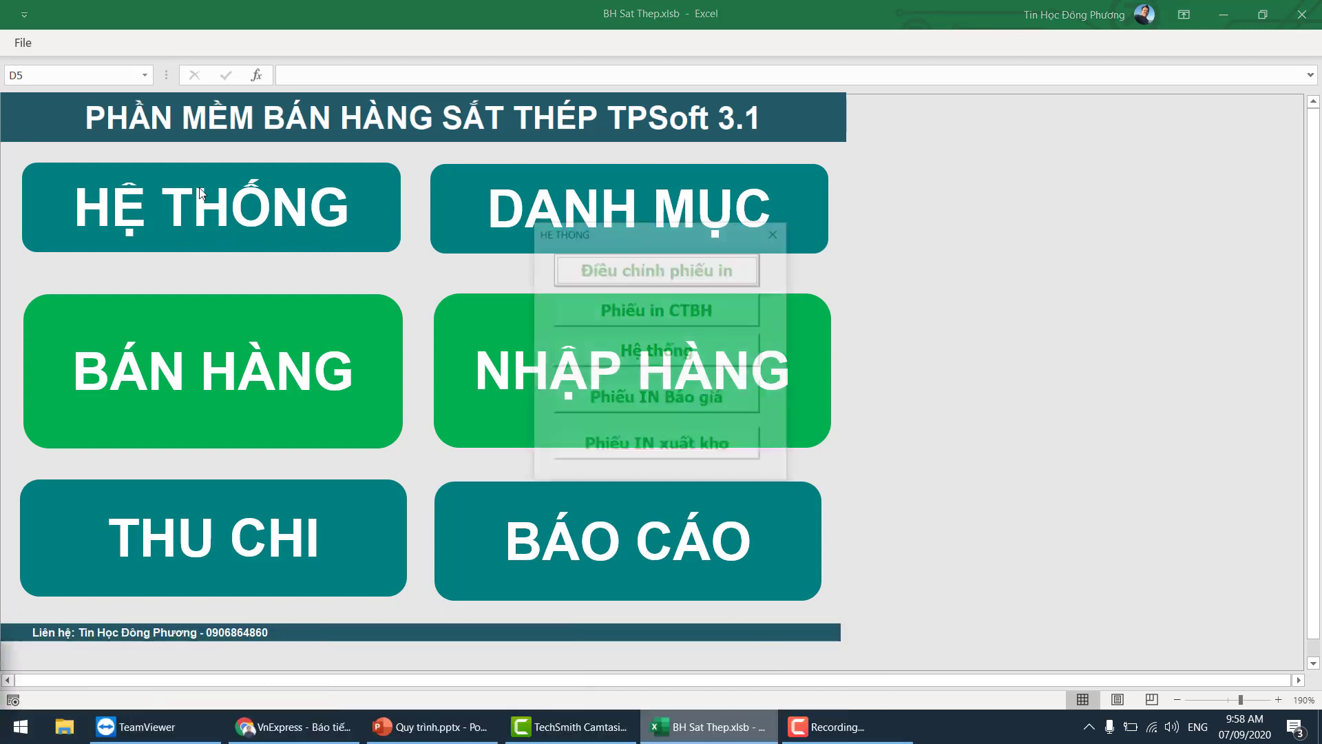
{"action": "left_click", "coordinate": [777, 231]}
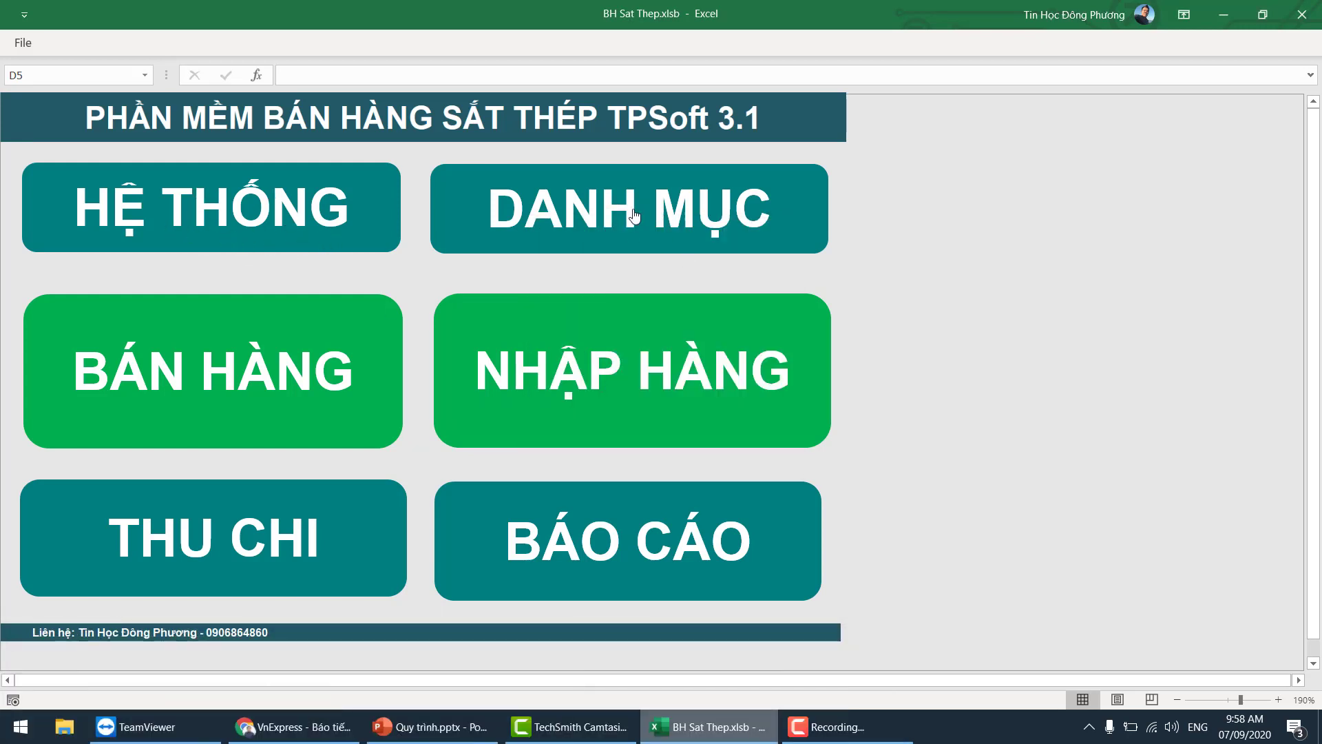
{"action": "left_click", "coordinate": [693, 225]}
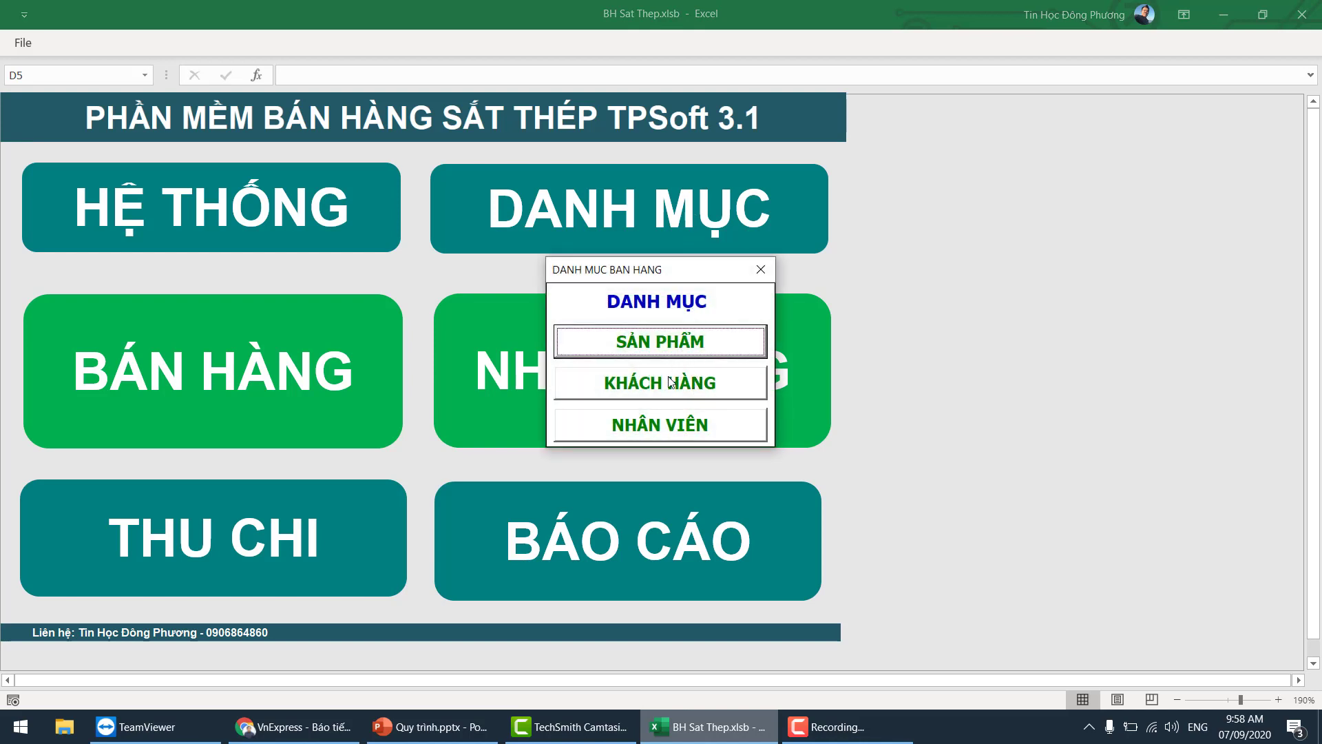
{"action": "left_click", "coordinate": [667, 345]}
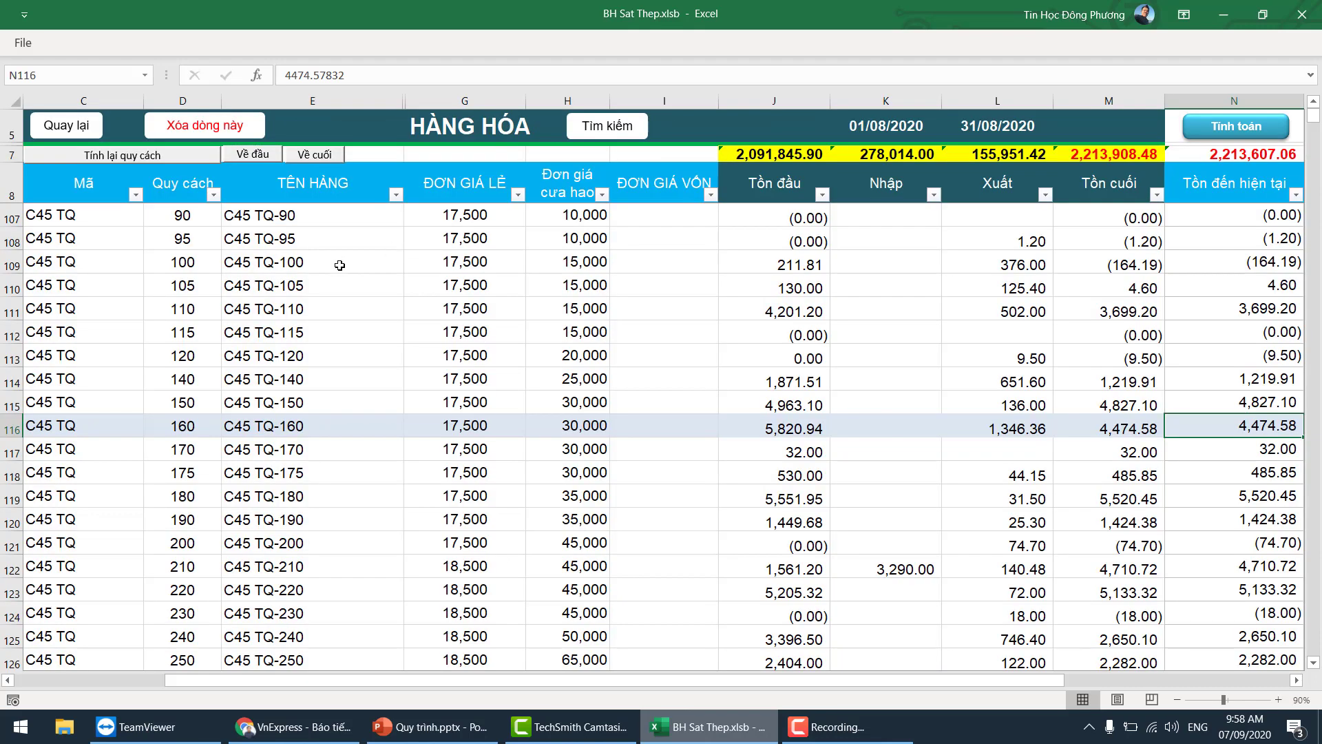
Review the C45 TQ-90/95/100 retail and saw-loss prices, then select the Tồn đầu to Tồn cuối stock figures
{"action": "left_click", "coordinate": [340, 265]}
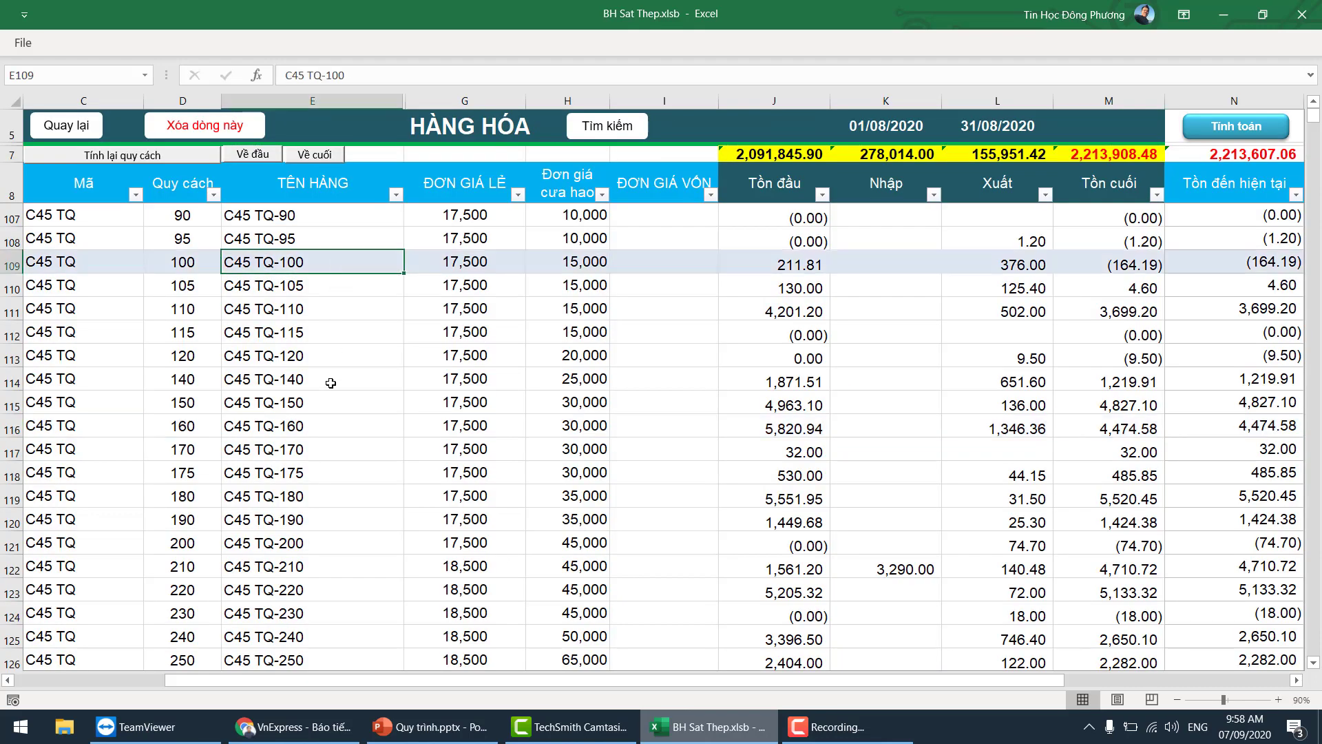
{"action": "left_click", "coordinate": [452, 234]}
{"action": "left_click", "coordinate": [548, 215]}
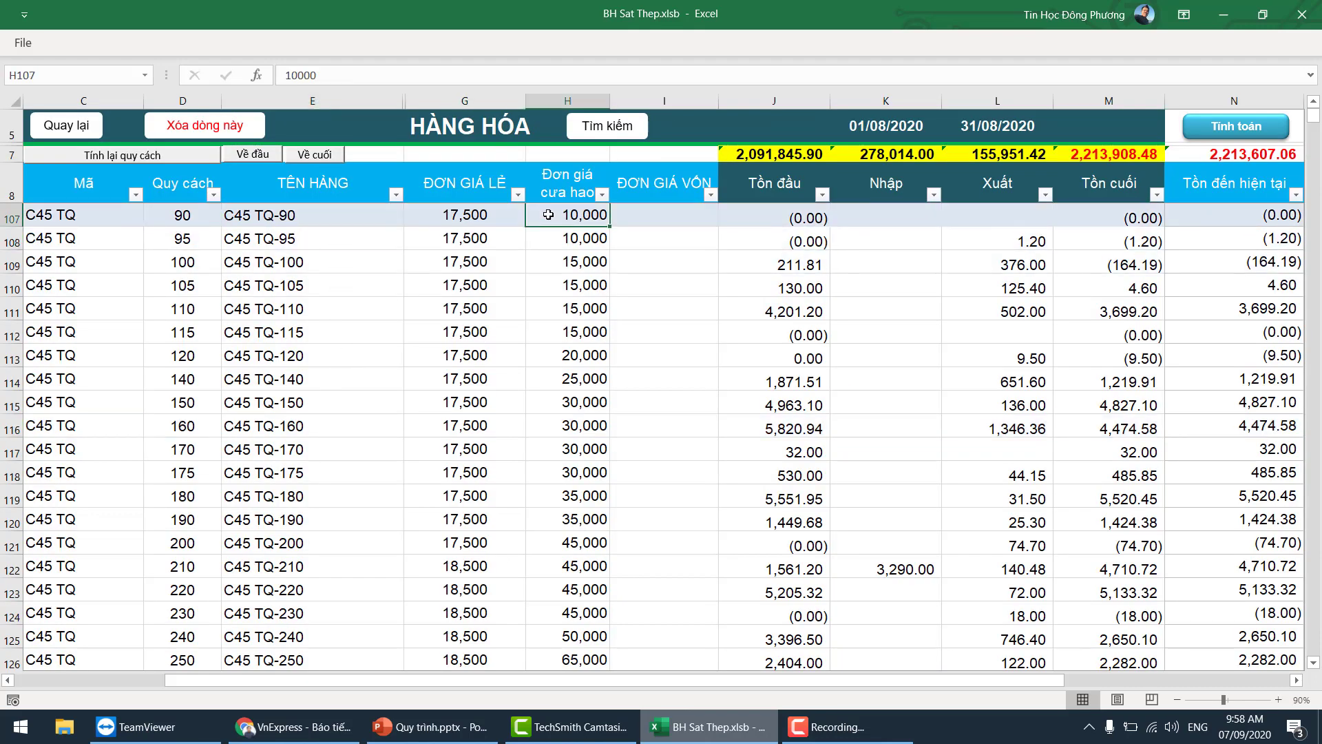
{"action": "left_click", "coordinate": [571, 252]}
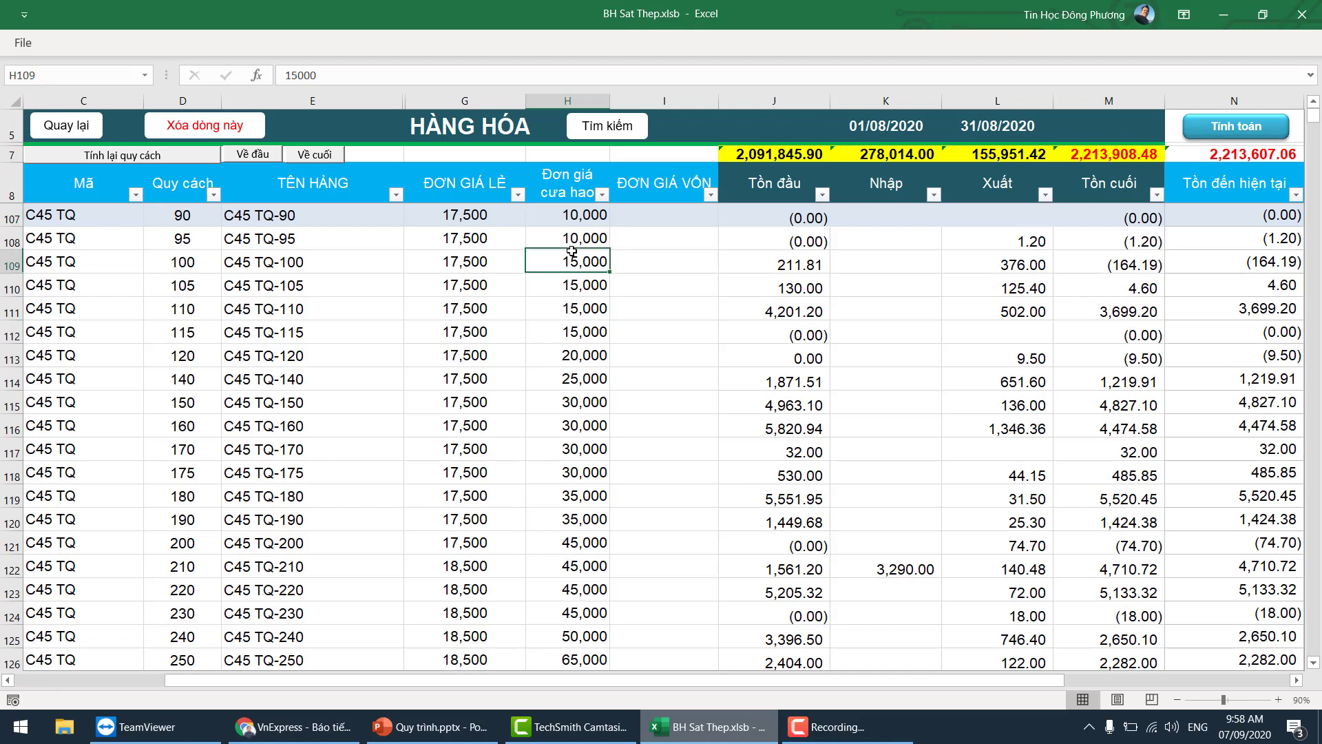
{"action": "left_click", "coordinate": [571, 238]}
{"action": "left_click", "coordinate": [676, 213]}
{"action": "left_click", "coordinate": [572, 215]}
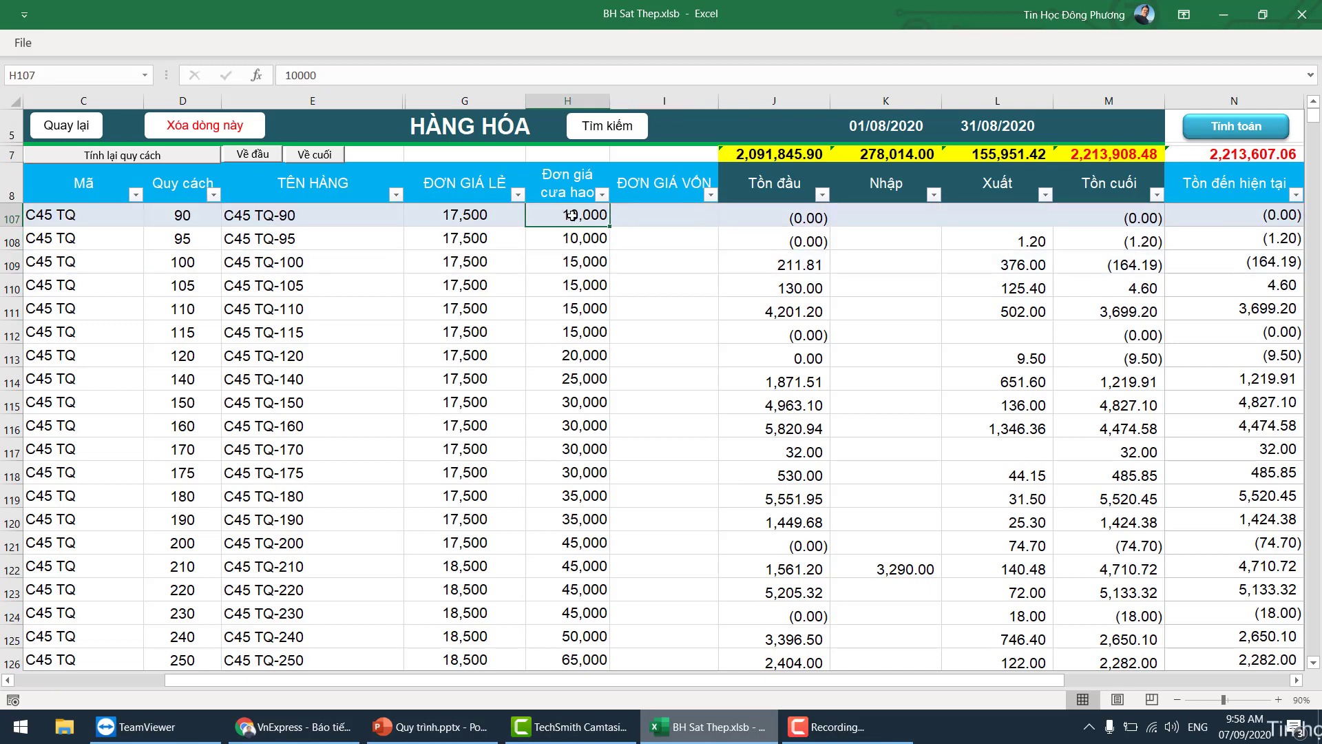
{"action": "left_click", "coordinate": [671, 220]}
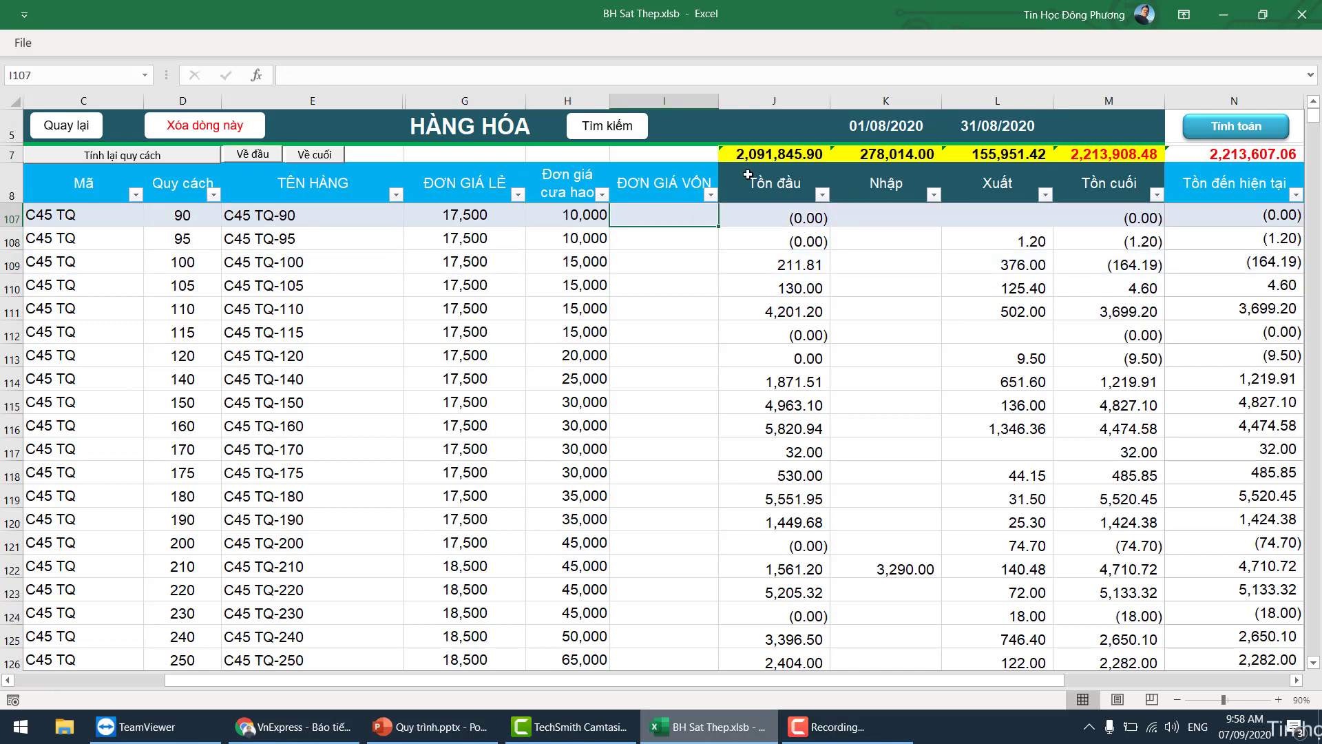
{"action": "left_click_drag", "start_coordinate": [748, 175], "coordinate": [1109, 451]}
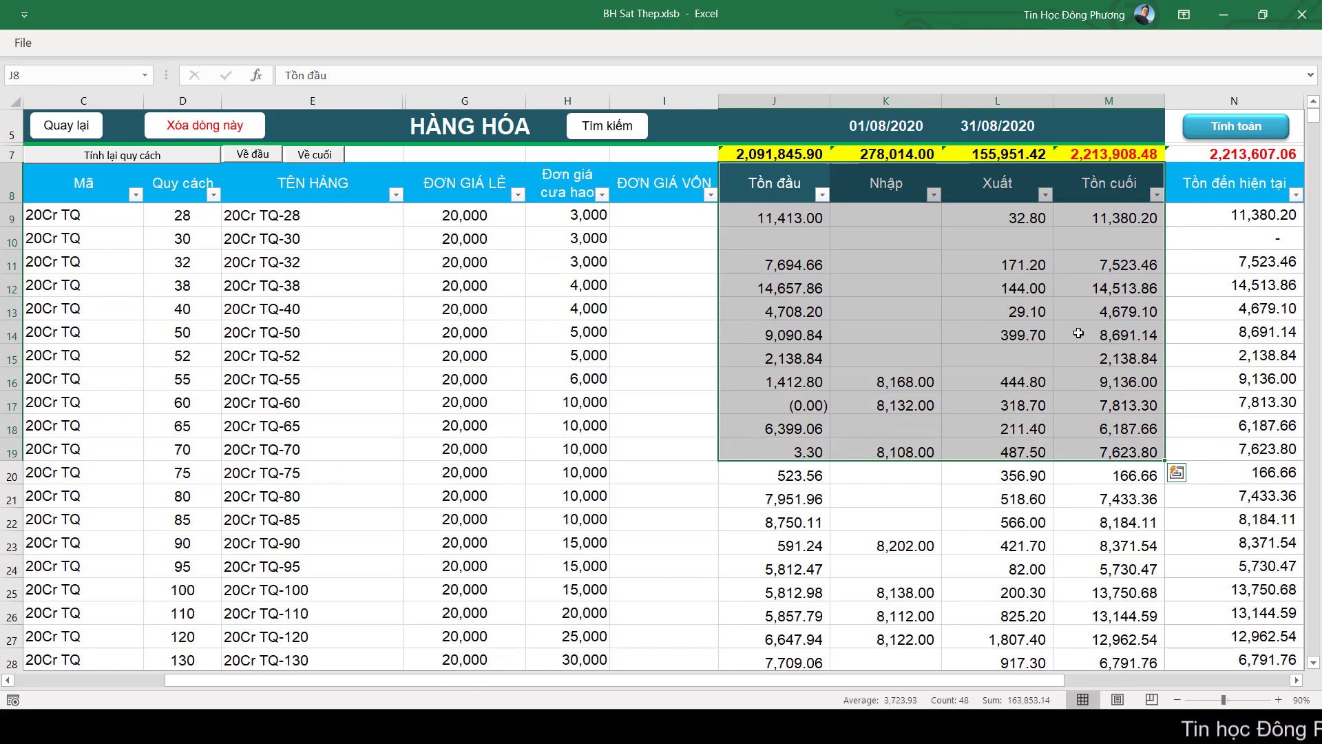
Return to the main menu and open the KHÁCH HÀNG customer list under DANH MỤC
{"action": "left_click", "coordinate": [66, 127]}
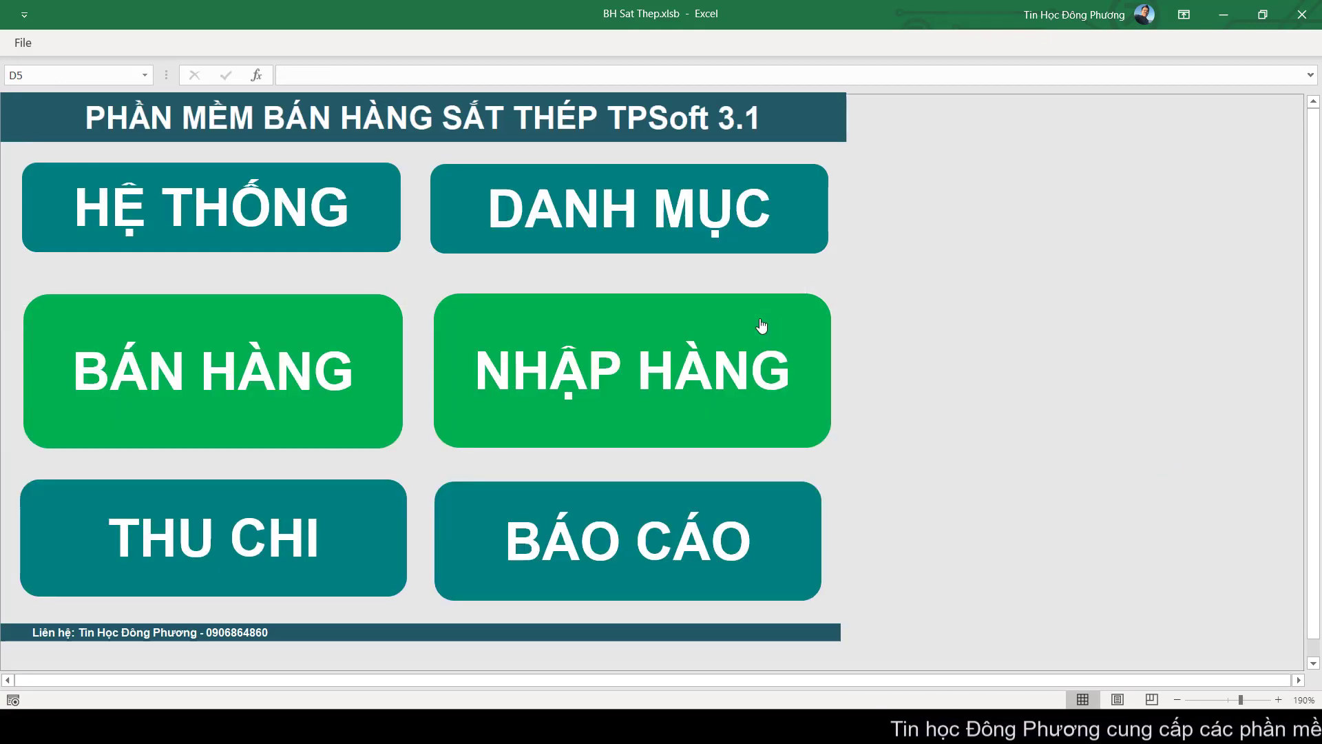
{"action": "left_click", "coordinate": [634, 219]}
{"action": "left_click", "coordinate": [655, 378]}
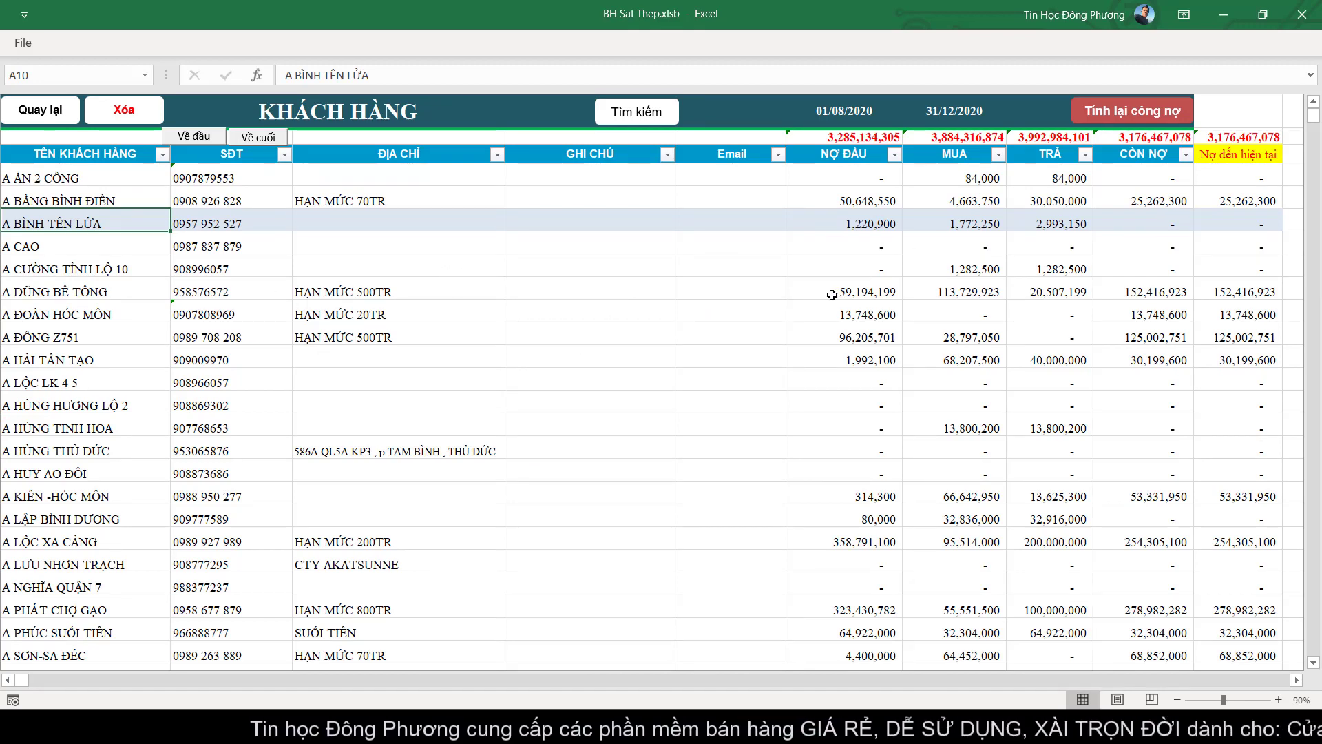
Check customers' purchase, payment and phone figures, then select one customer's name, phone and address
{"action": "left_click", "coordinate": [859, 253]}
{"action": "left_click", "coordinate": [994, 236]}
{"action": "left_click", "coordinate": [1045, 235]}
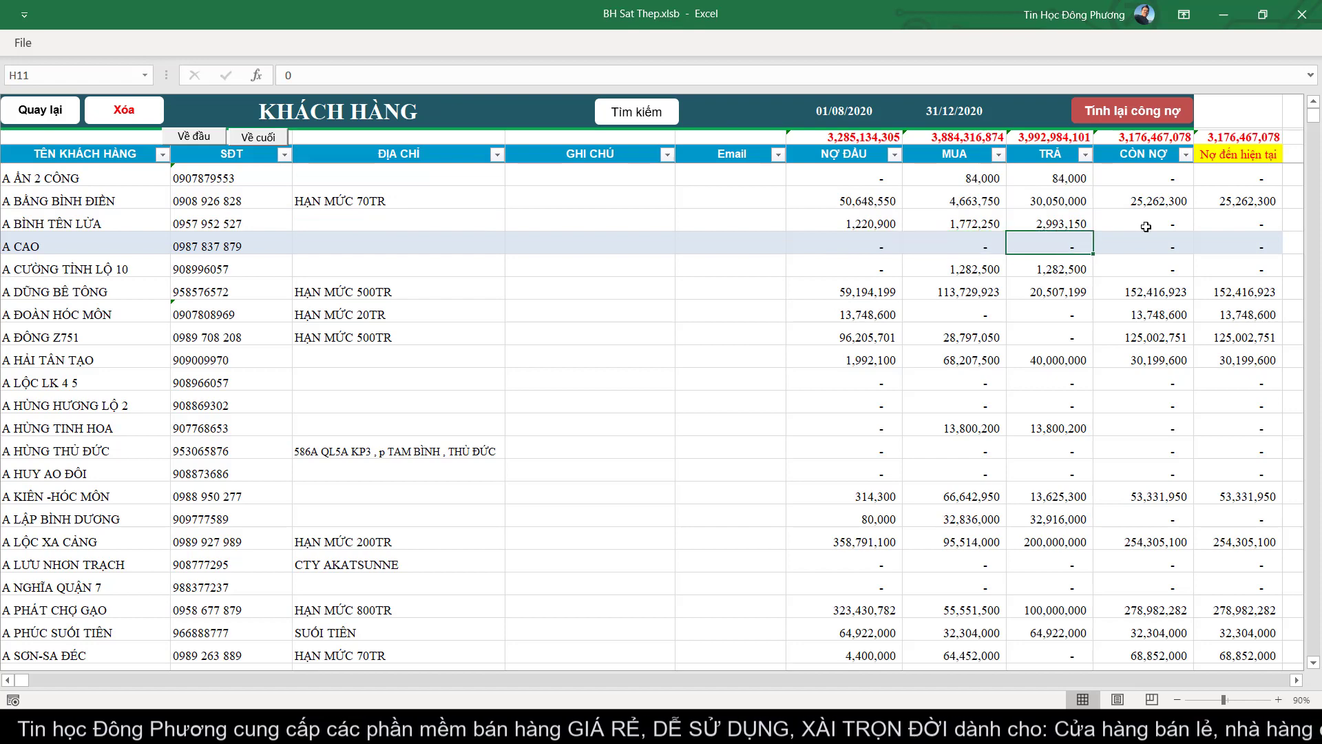
{"action": "scroll", "coordinate": [252, 416], "scroll_direction": "down", "scroll_amount": 7}
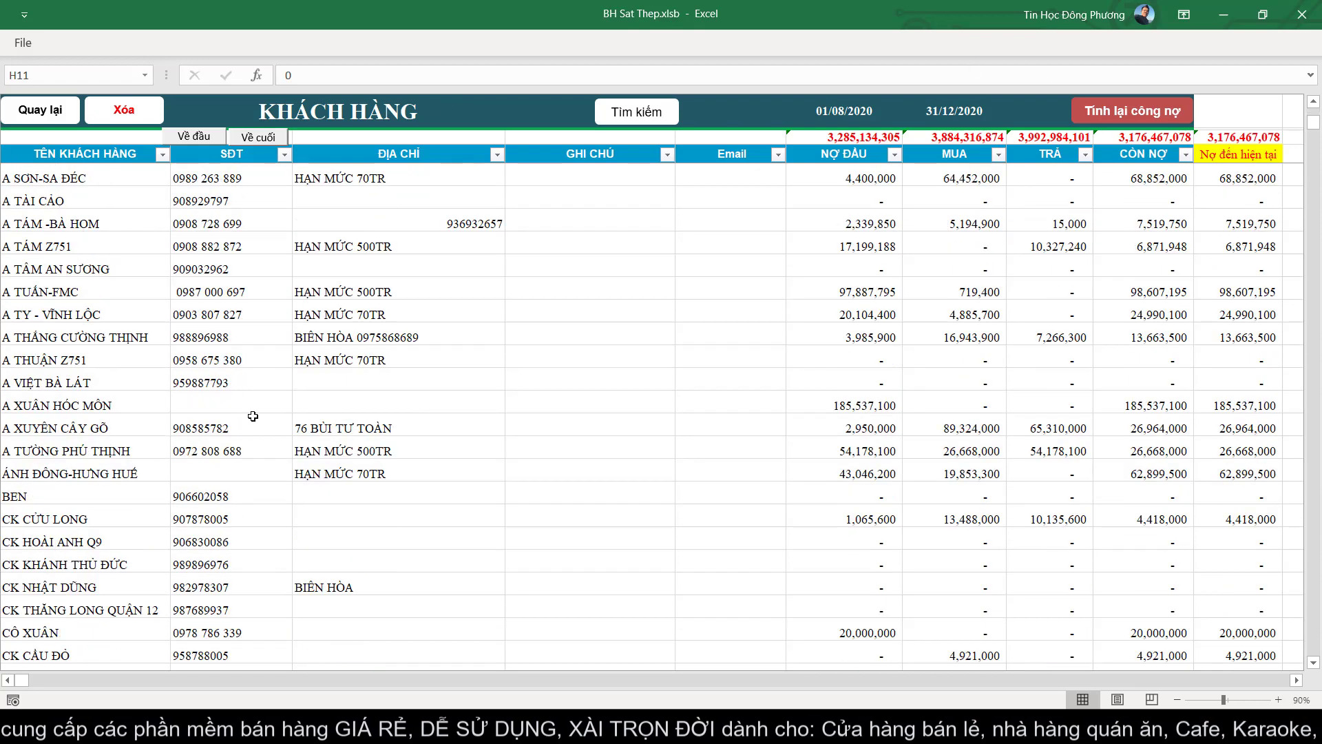
{"action": "left_click", "coordinate": [58, 386]}
{"action": "left_click", "coordinate": [200, 383]}
{"action": "left_click", "coordinate": [425, 354]}
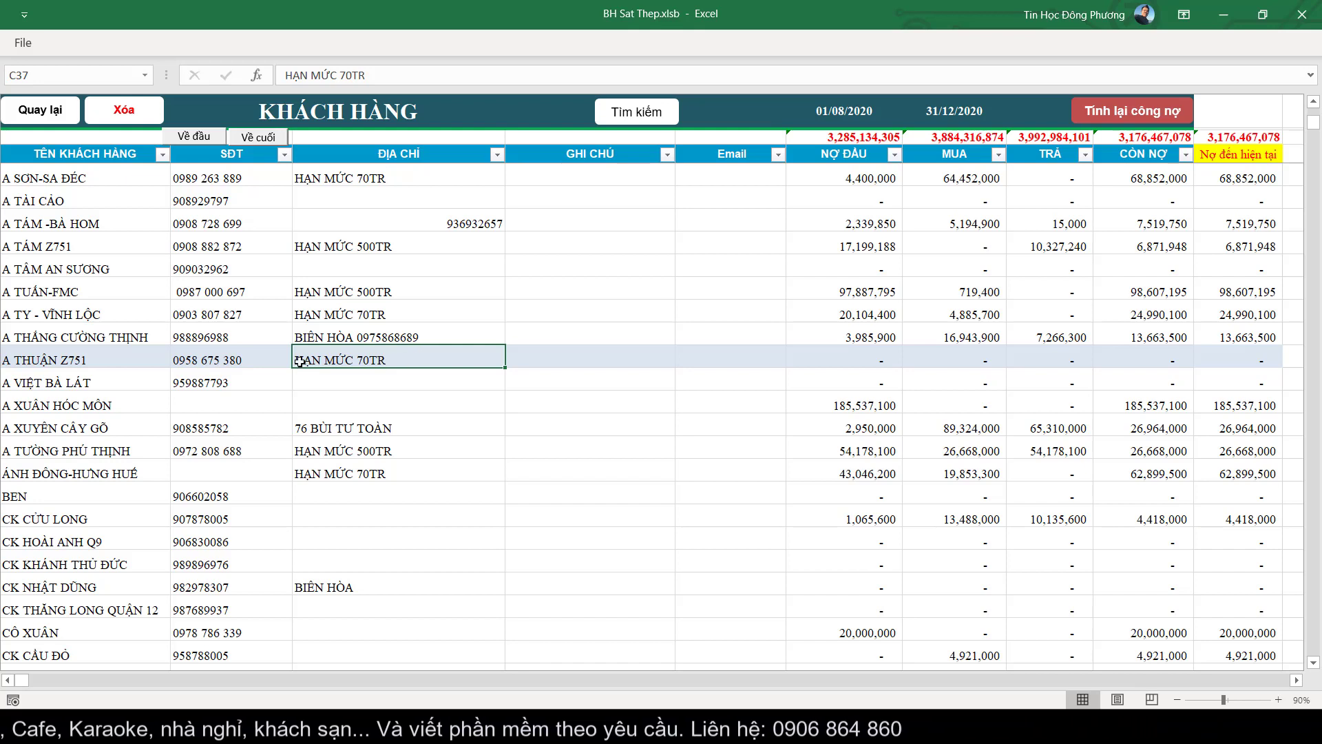
{"action": "left_click_drag", "start_coordinate": [62, 351], "coordinate": [425, 366]}
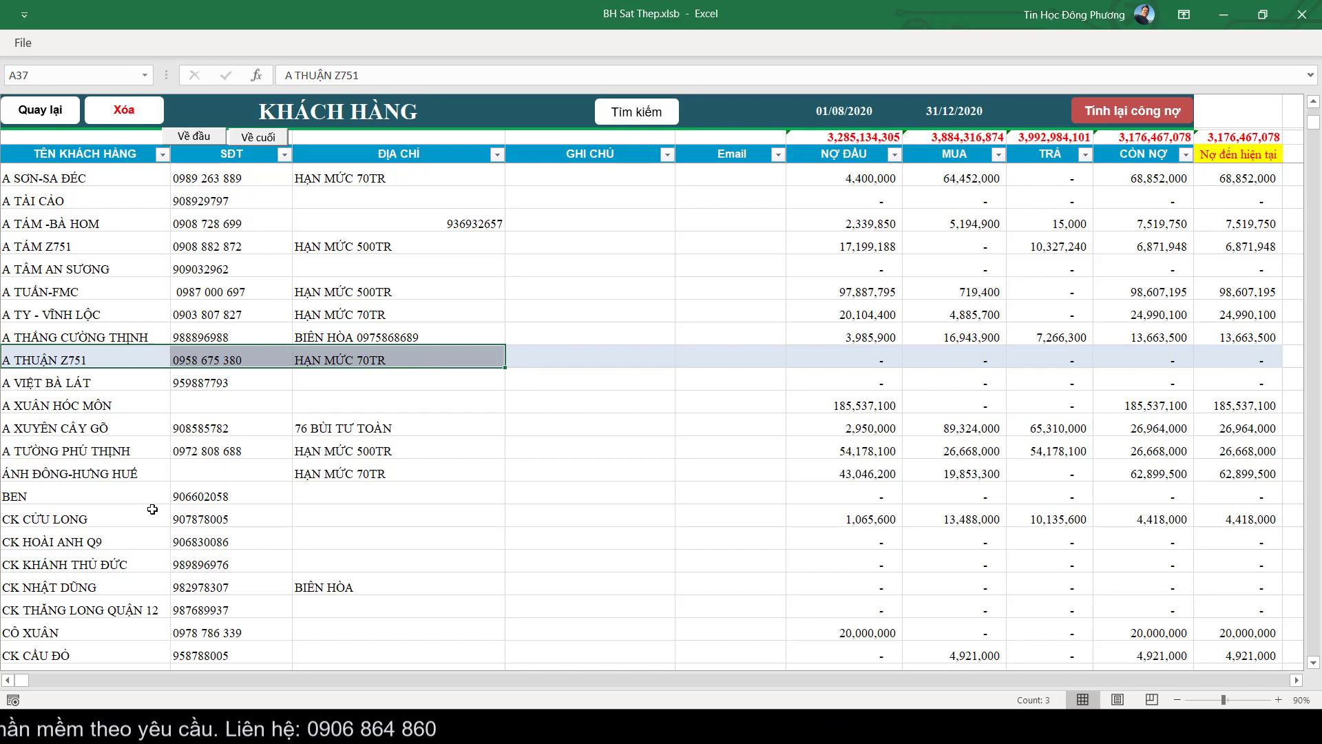
Open BÁN HÀNG, go back, view and close the BÁO CÁO report list, then reopen BÁN HÀNG
{"action": "left_click", "coordinate": [31, 112]}
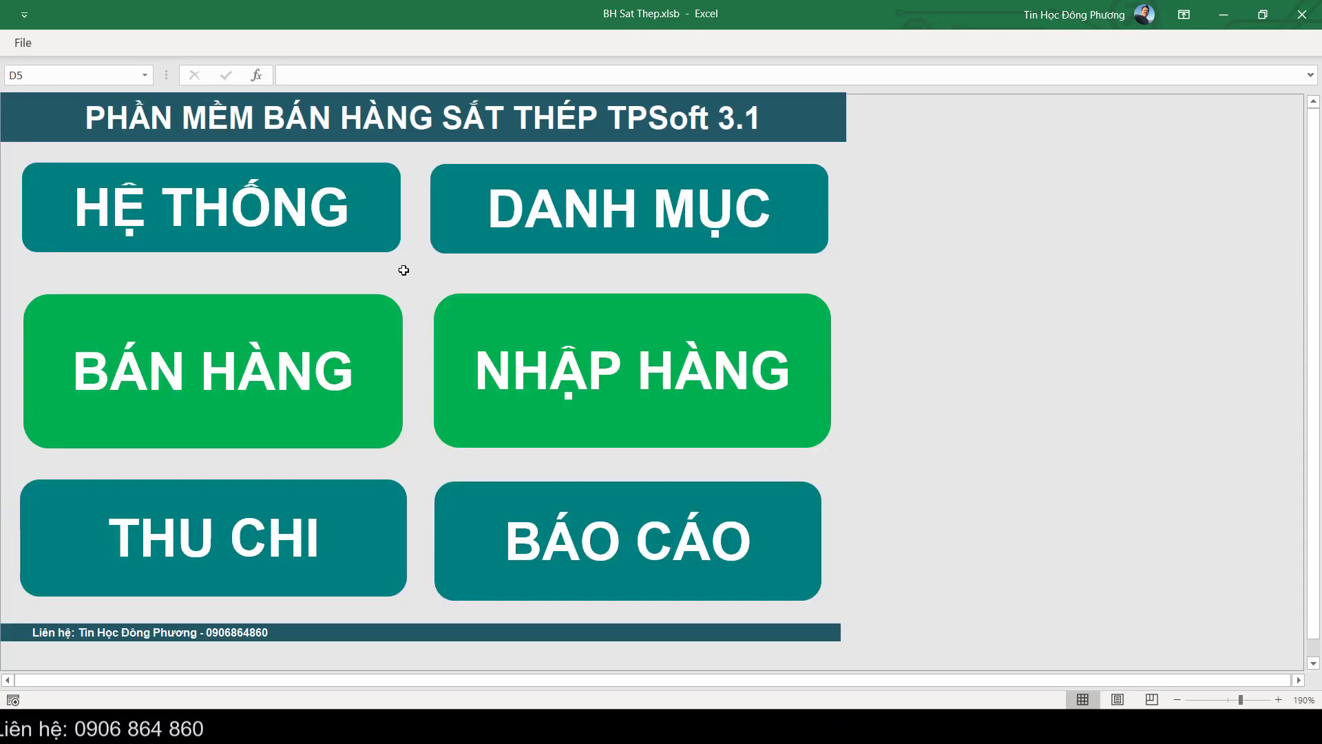
{"action": "left_click", "coordinate": [248, 363]}
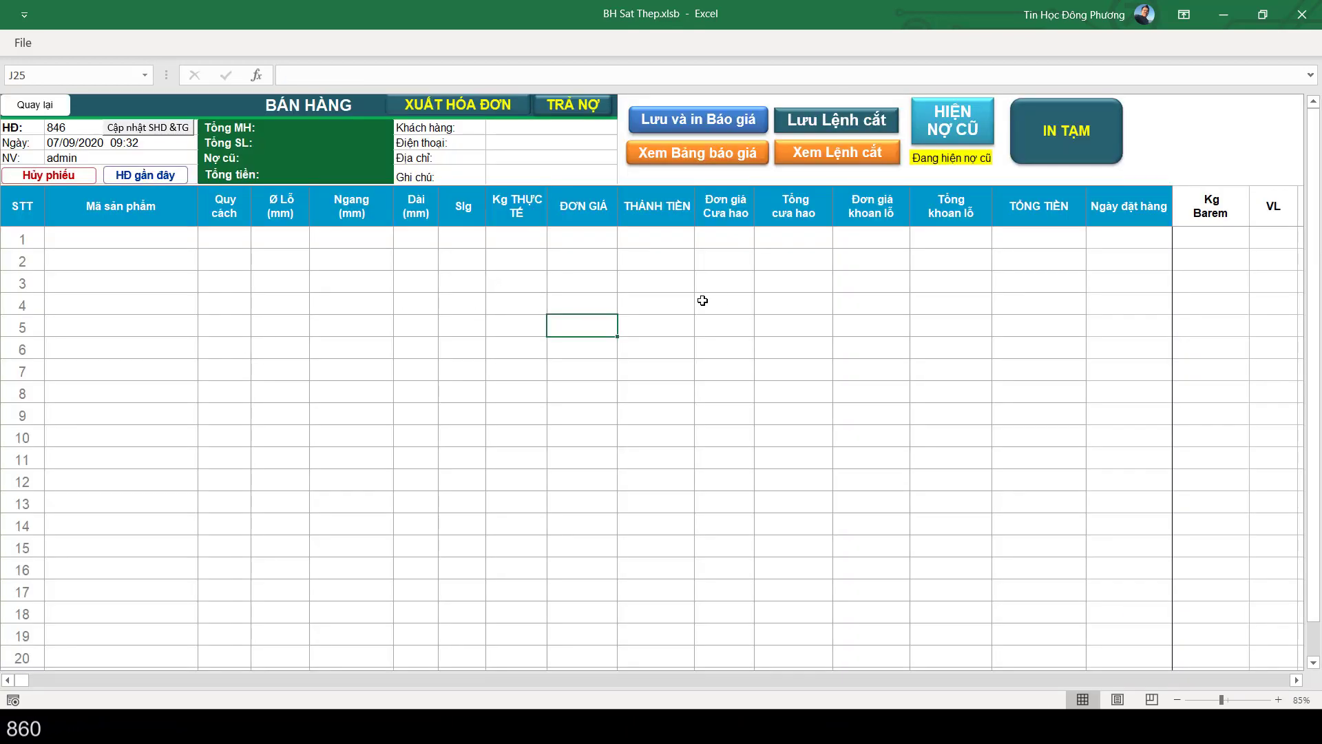
{"action": "left_click", "coordinate": [569, 291]}
{"action": "left_click", "coordinate": [31, 110]}
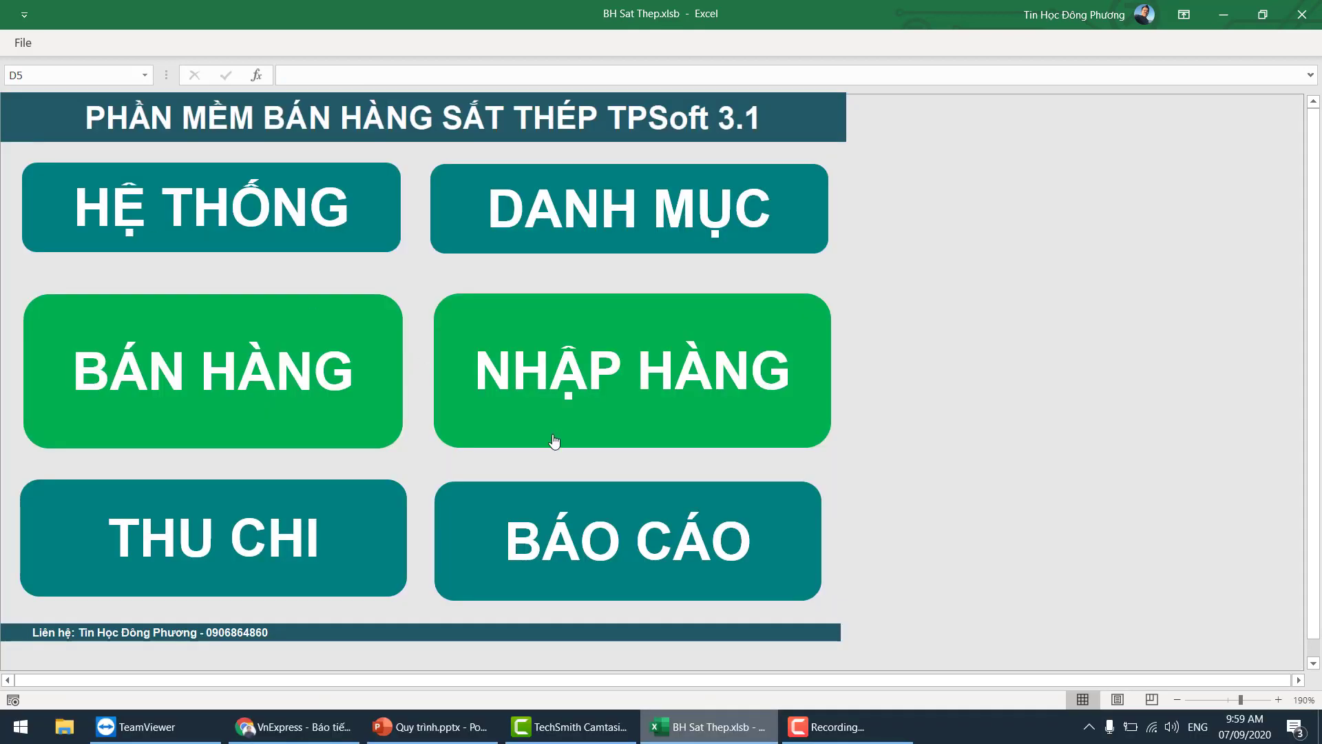
{"action": "left_click", "coordinate": [612, 537]}
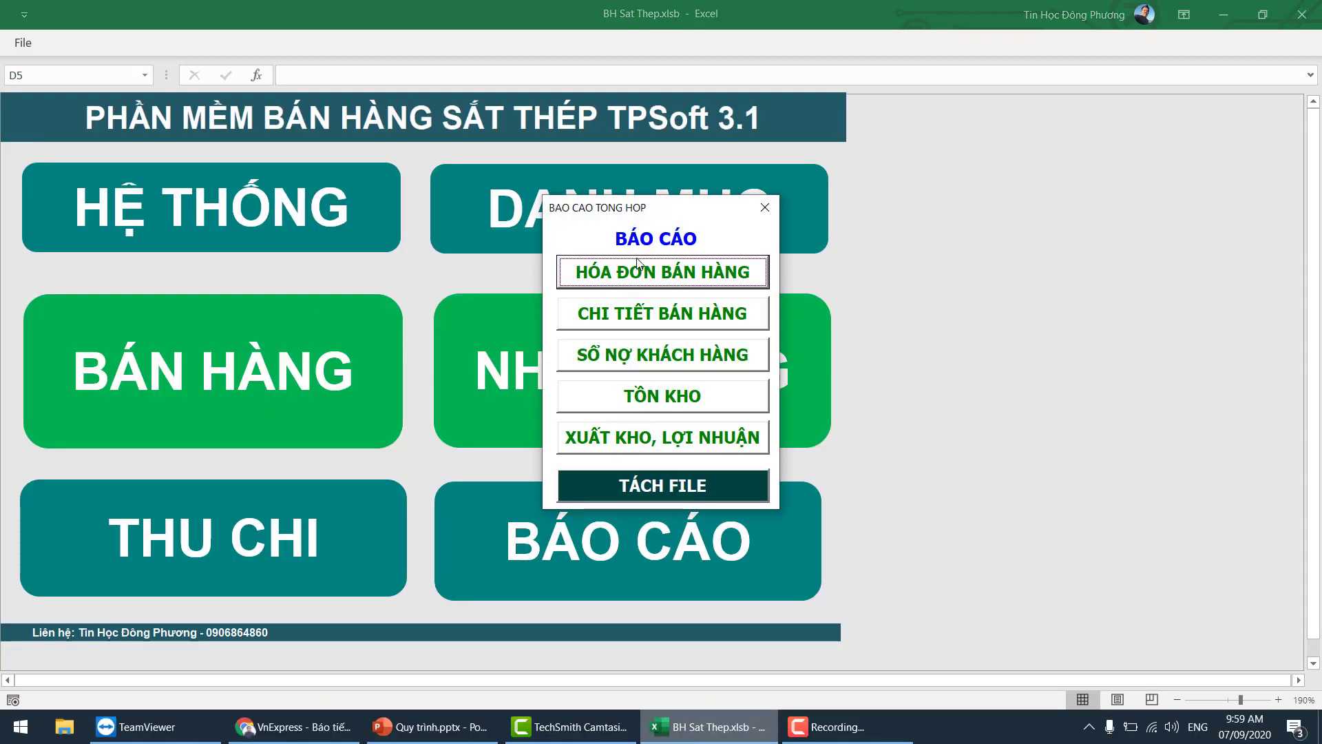
{"action": "left_click", "coordinate": [765, 208]}
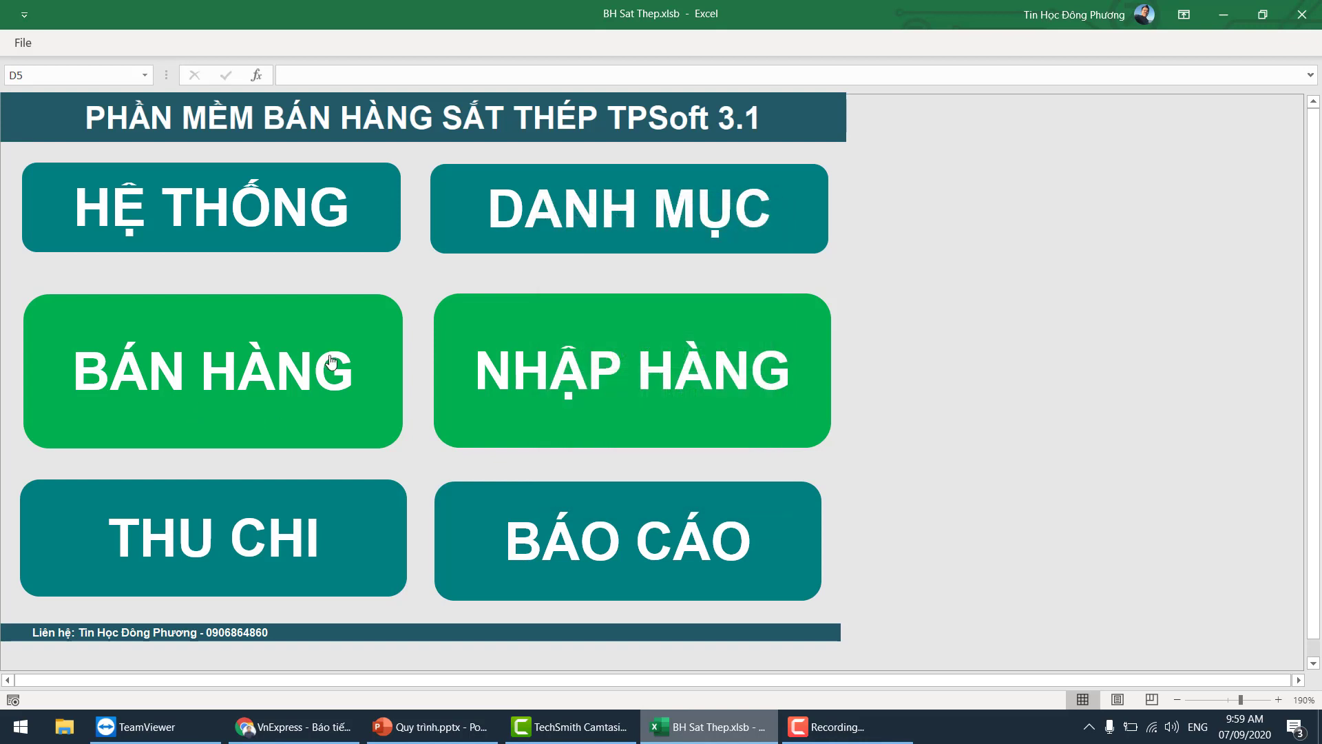
{"action": "left_click", "coordinate": [198, 365]}
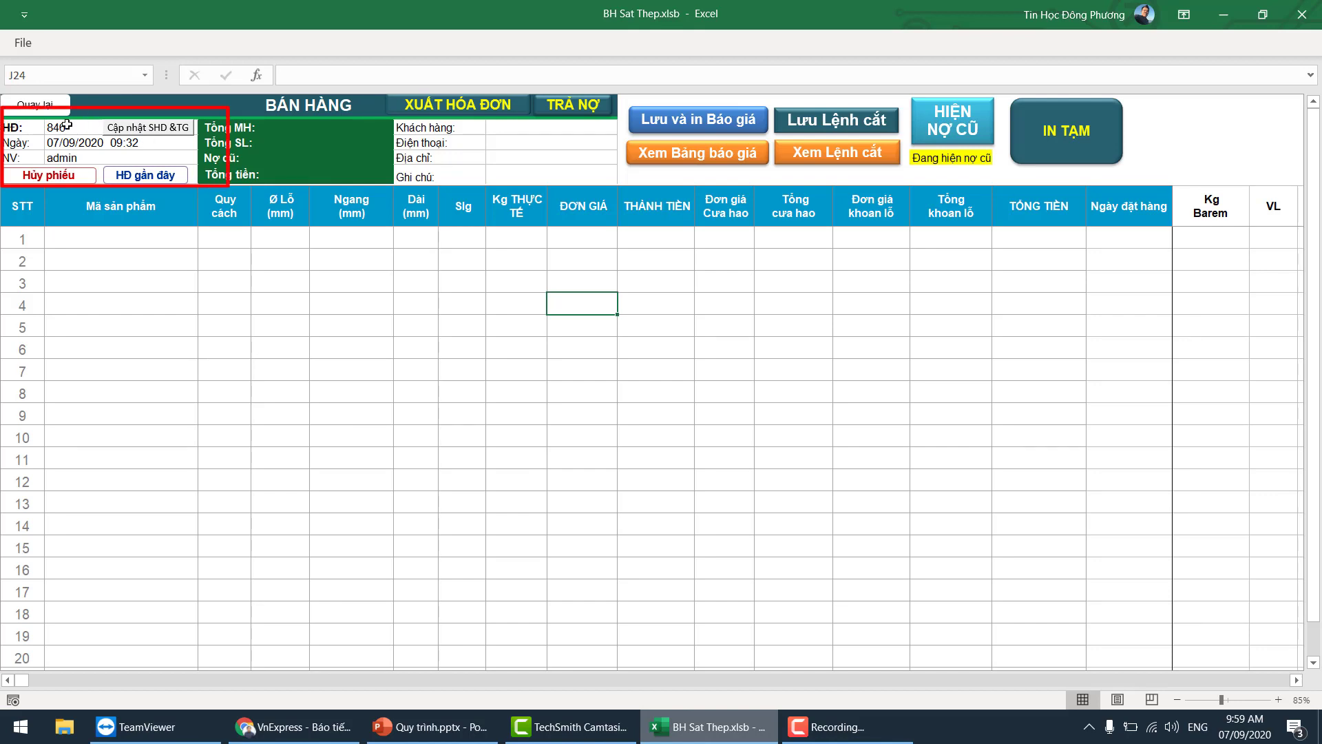
{"action": "left_click", "coordinate": [62, 128]}
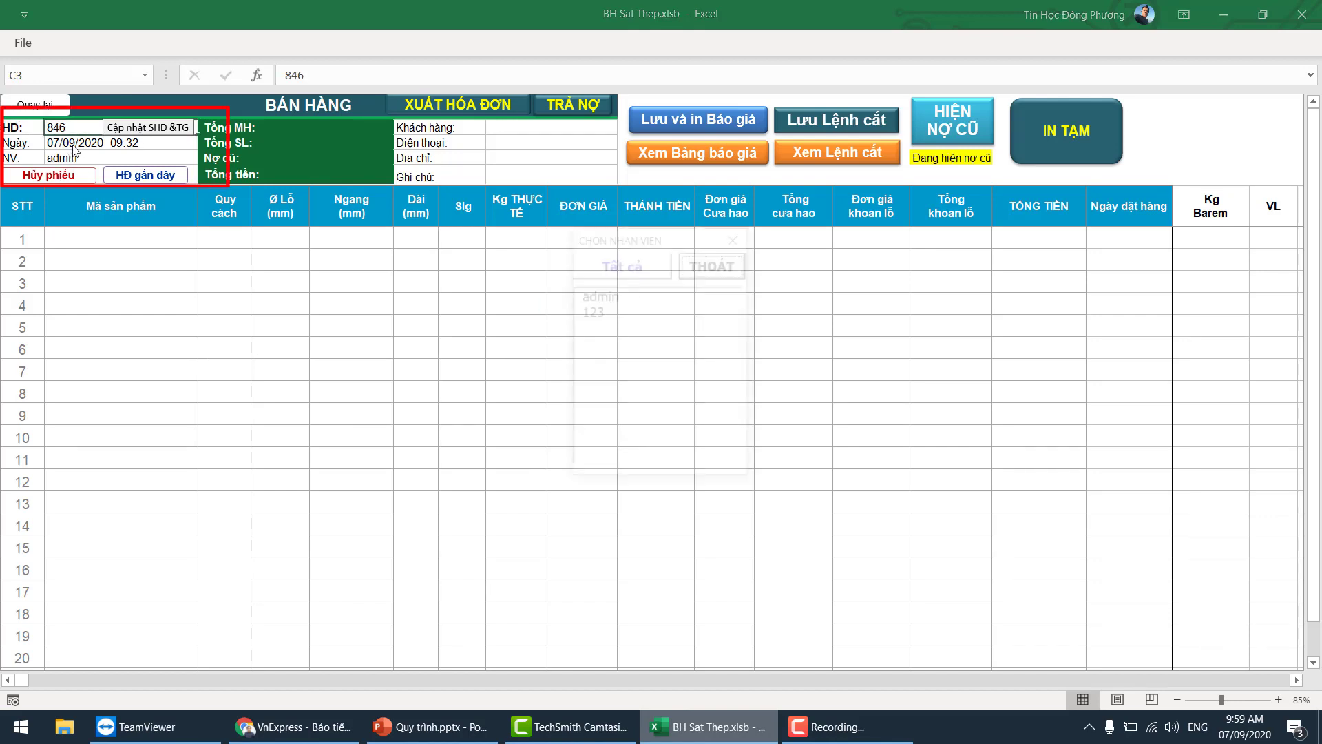
{"action": "left_click", "coordinate": [736, 236]}
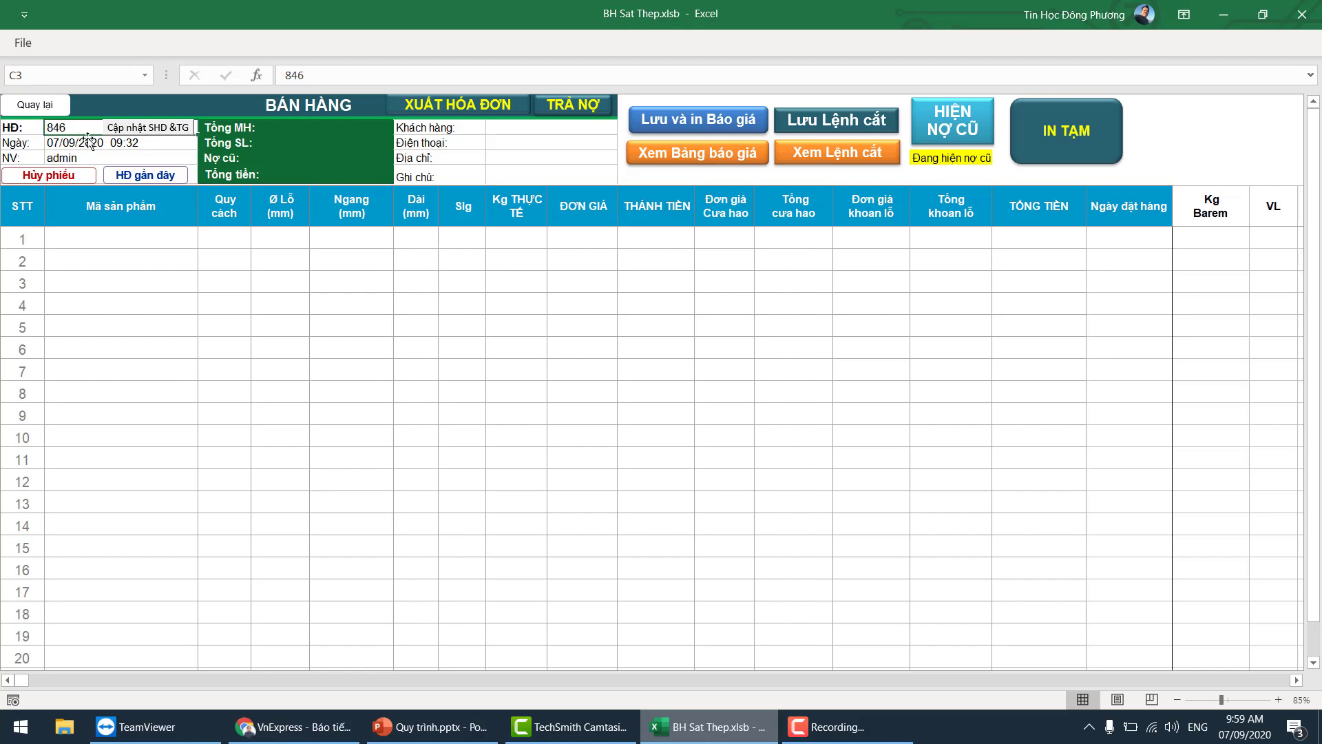
{"action": "left_click", "coordinate": [141, 174]}
{"action": "left_click", "coordinate": [54, 177]}
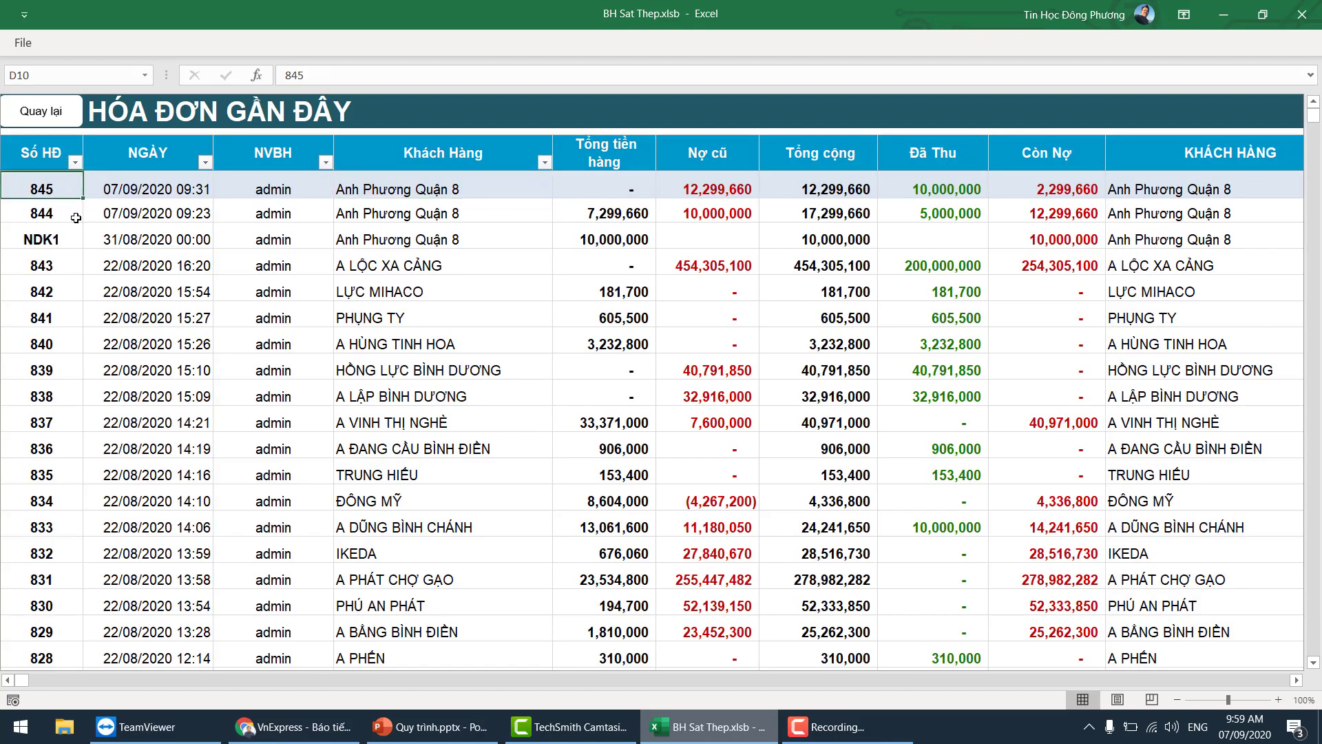
{"action": "left_click", "coordinate": [61, 112]}
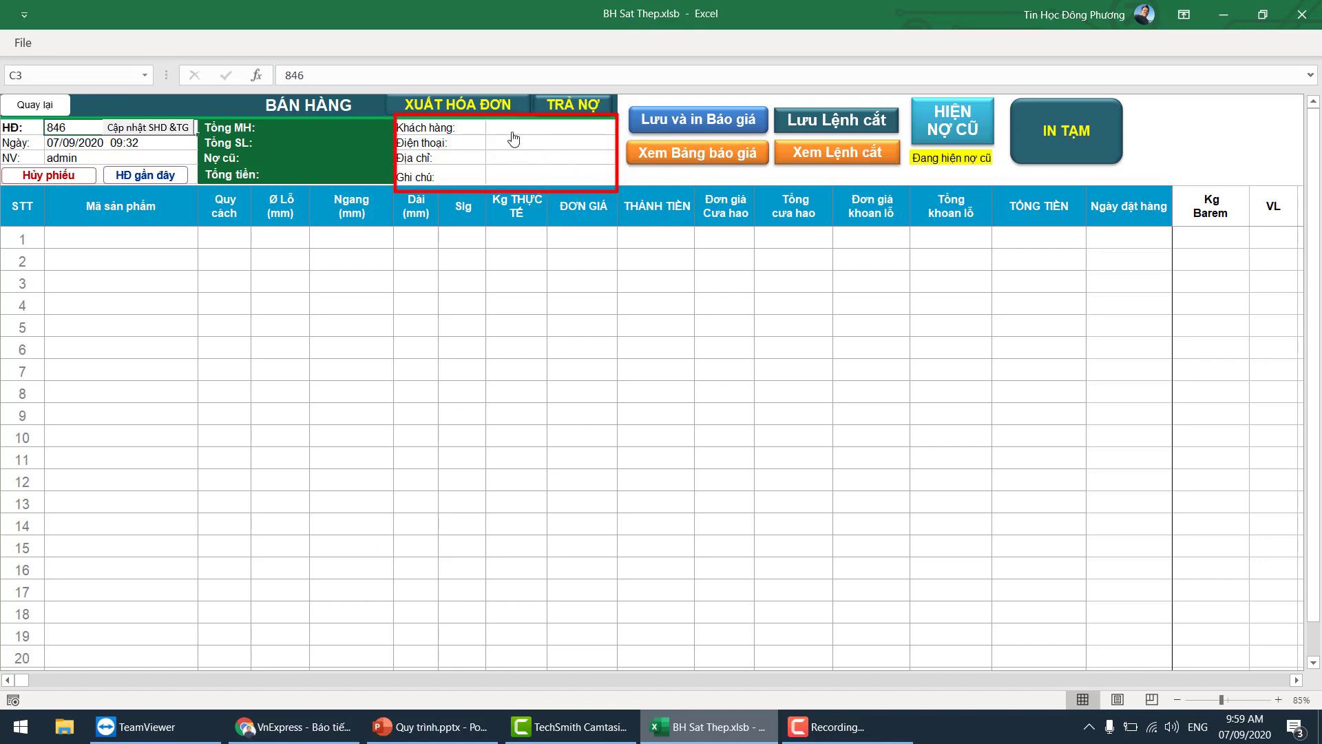
{"action": "left_click", "coordinate": [548, 150]}
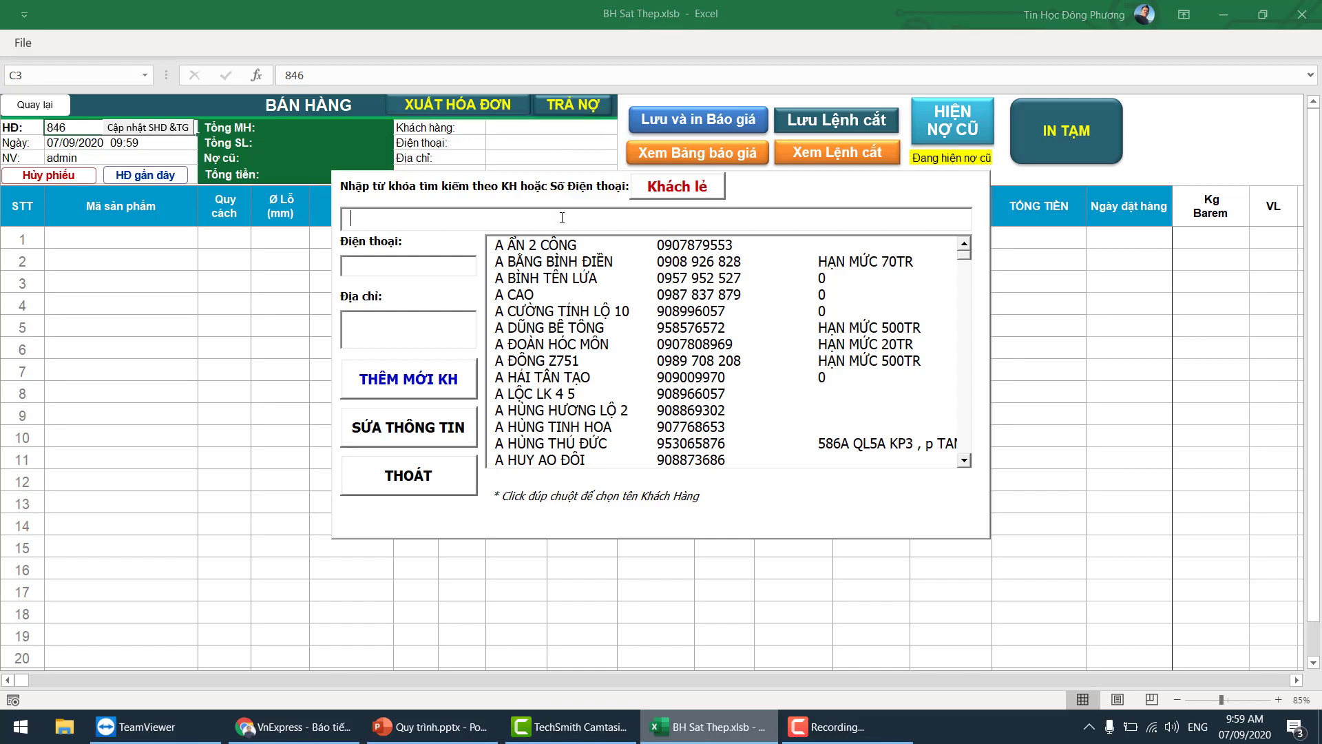
{"action": "type", "text": "binh"}
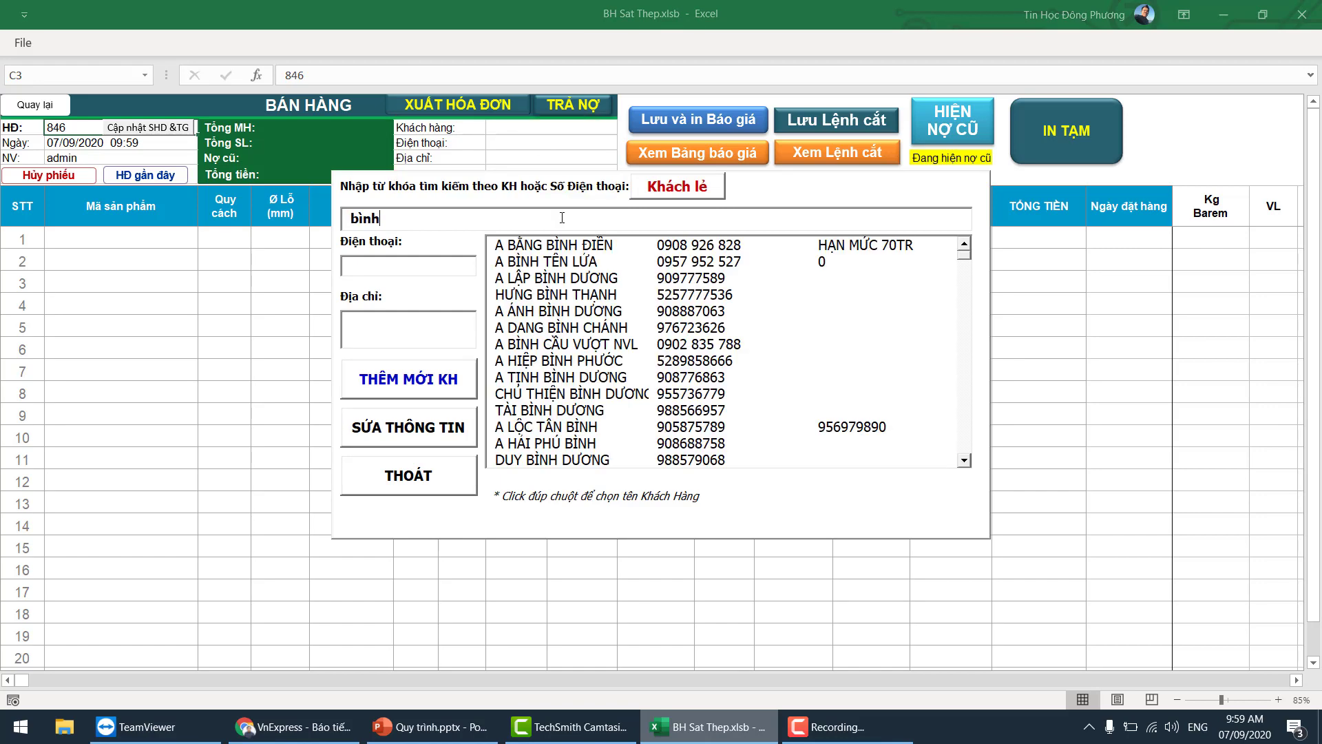
{"action": "left_click", "coordinate": [567, 260]}
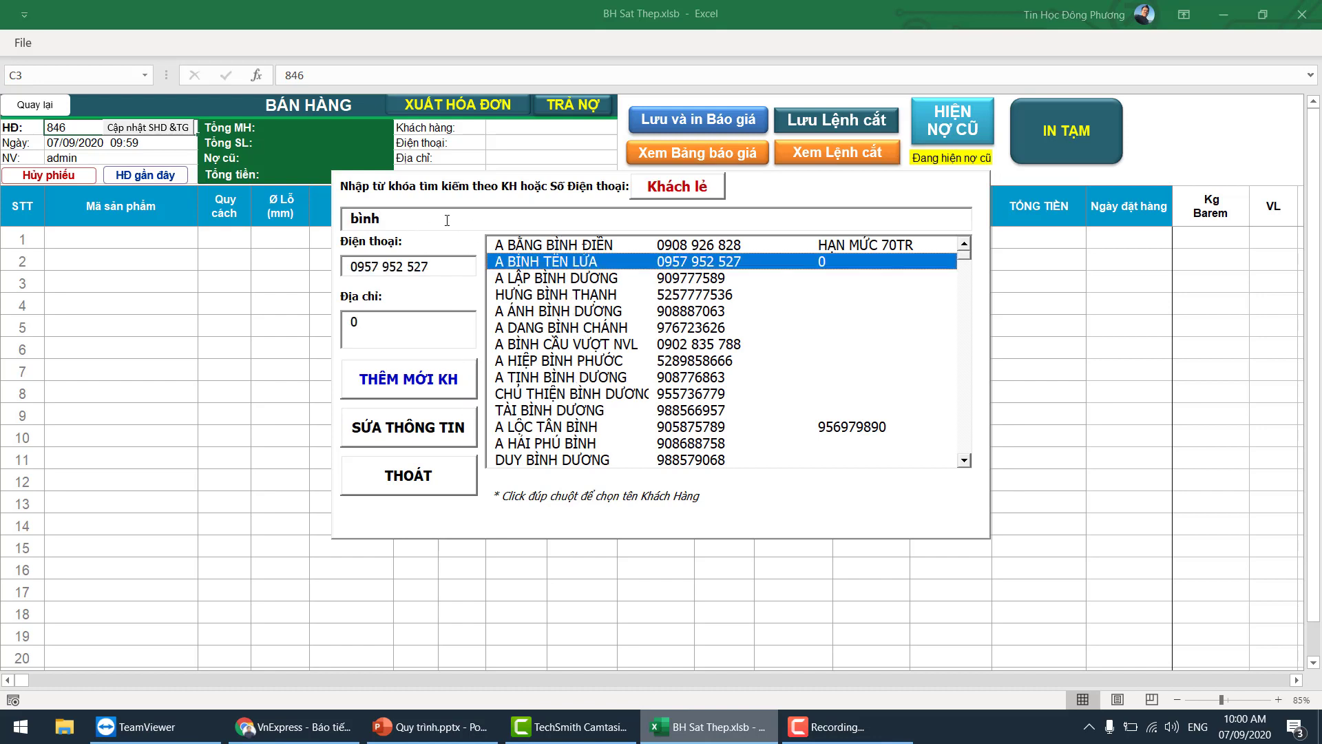
{"action": "left_click_drag", "start_coordinate": [428, 215], "coordinate": [251, 204]}
{"action": "type", "text": "8"}
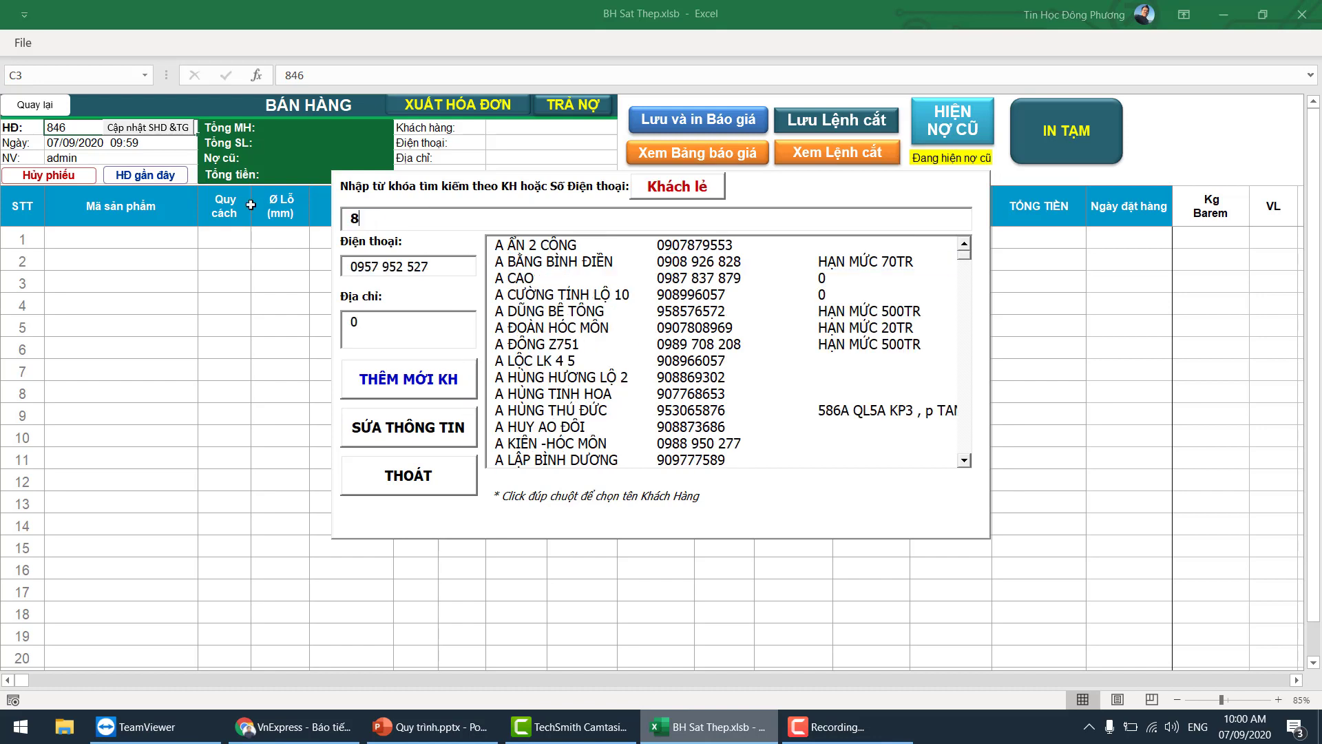
{"action": "type", "text": "60"}
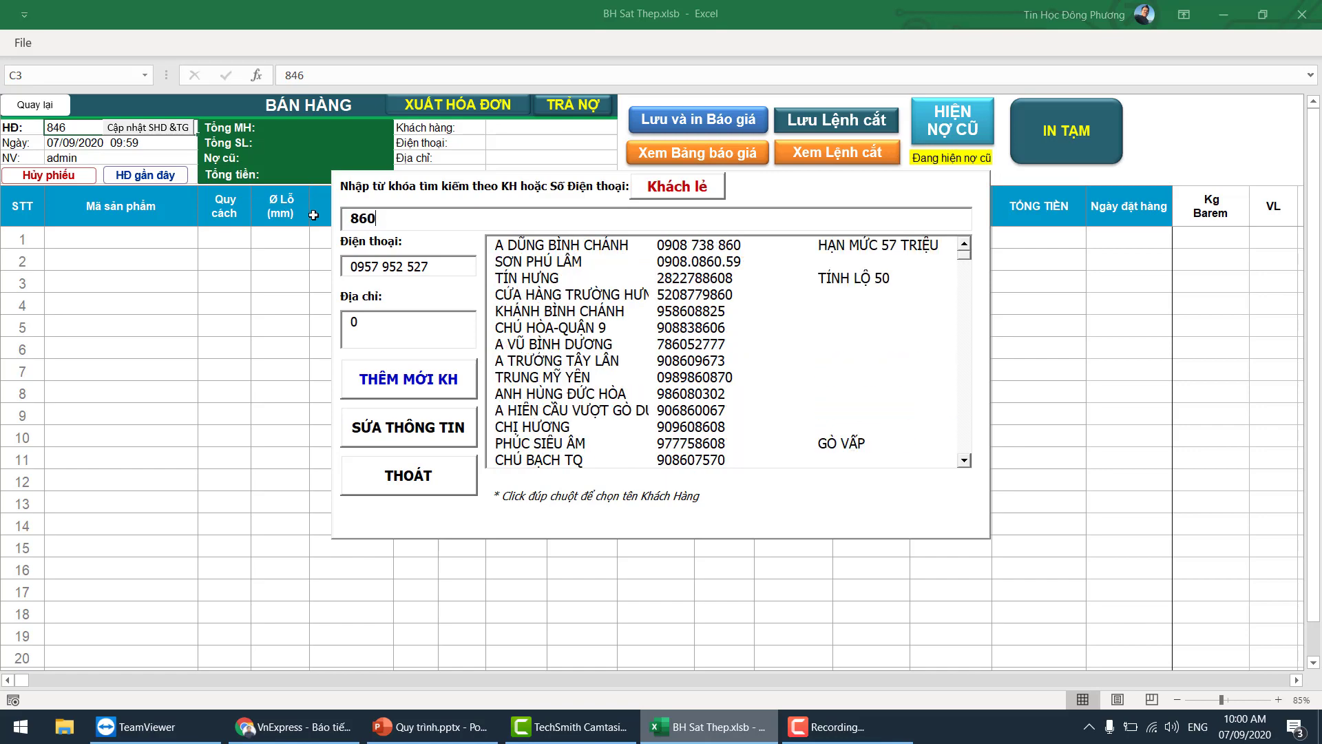
{"action": "left_click_drag", "start_coordinate": [390, 219], "coordinate": [325, 220]}
{"action": "type", "text": "123"}
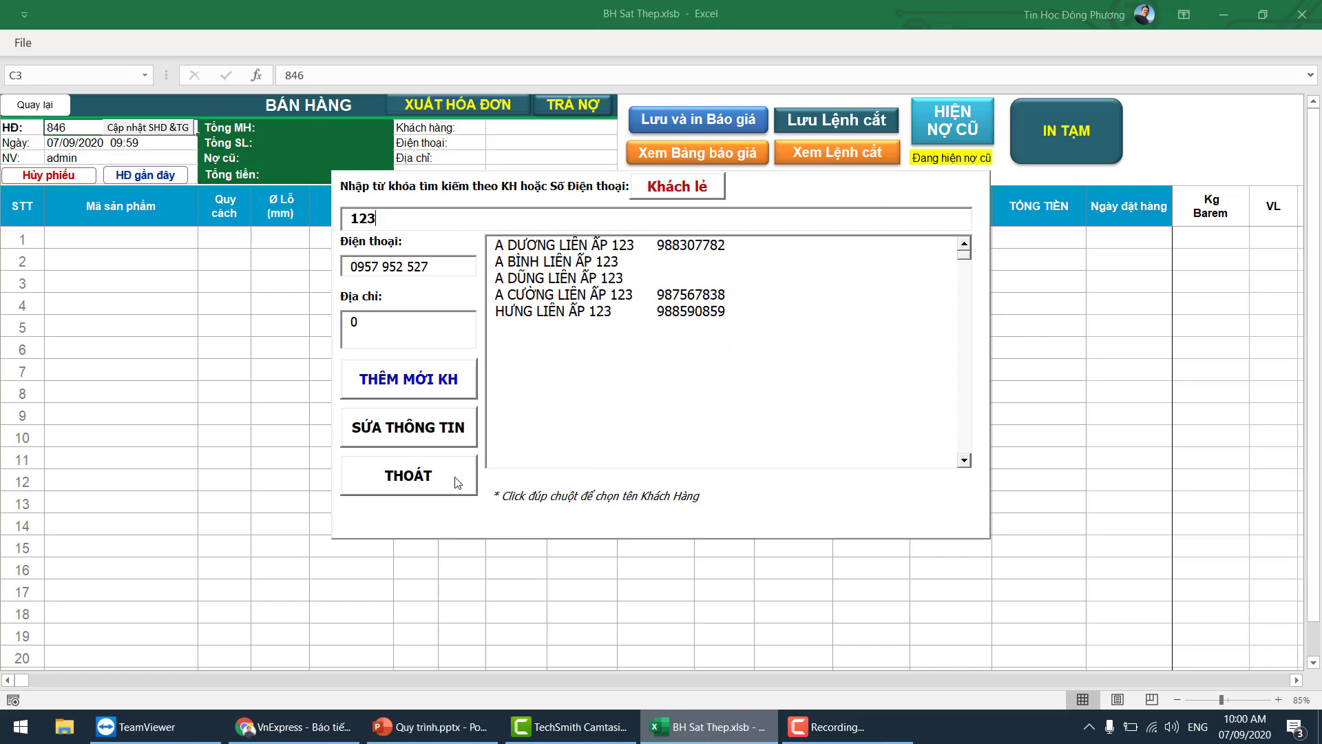
{"action": "left_click", "coordinate": [455, 482]}
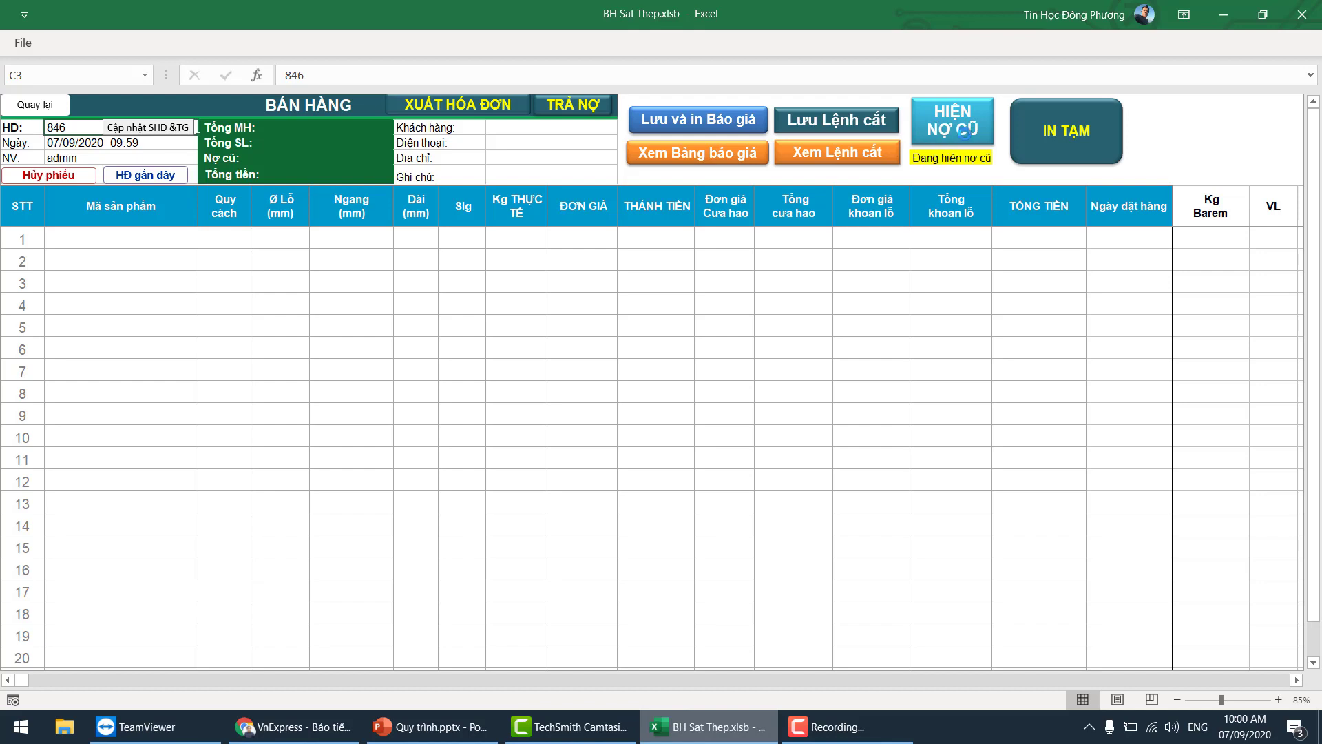
Toggle the debt button until it reads ẨN NỢ CŨ with the label 'Đang ẩn nợ cũ'
{"action": "left_click", "coordinate": [965, 125]}
{"action": "left_click", "coordinate": [965, 125]}
{"action": "left_click", "coordinate": [963, 126]}
{"action": "left_click", "coordinate": [957, 124]}
{"action": "left_click", "coordinate": [951, 105]}
{"action": "left_click", "coordinate": [957, 126]}
{"action": "left_click", "coordinate": [947, 162]}
{"action": "left_click", "coordinate": [957, 136]}
{"action": "left_click", "coordinate": [795, 382]}
{"action": "left_click", "coordinate": [988, 389]}
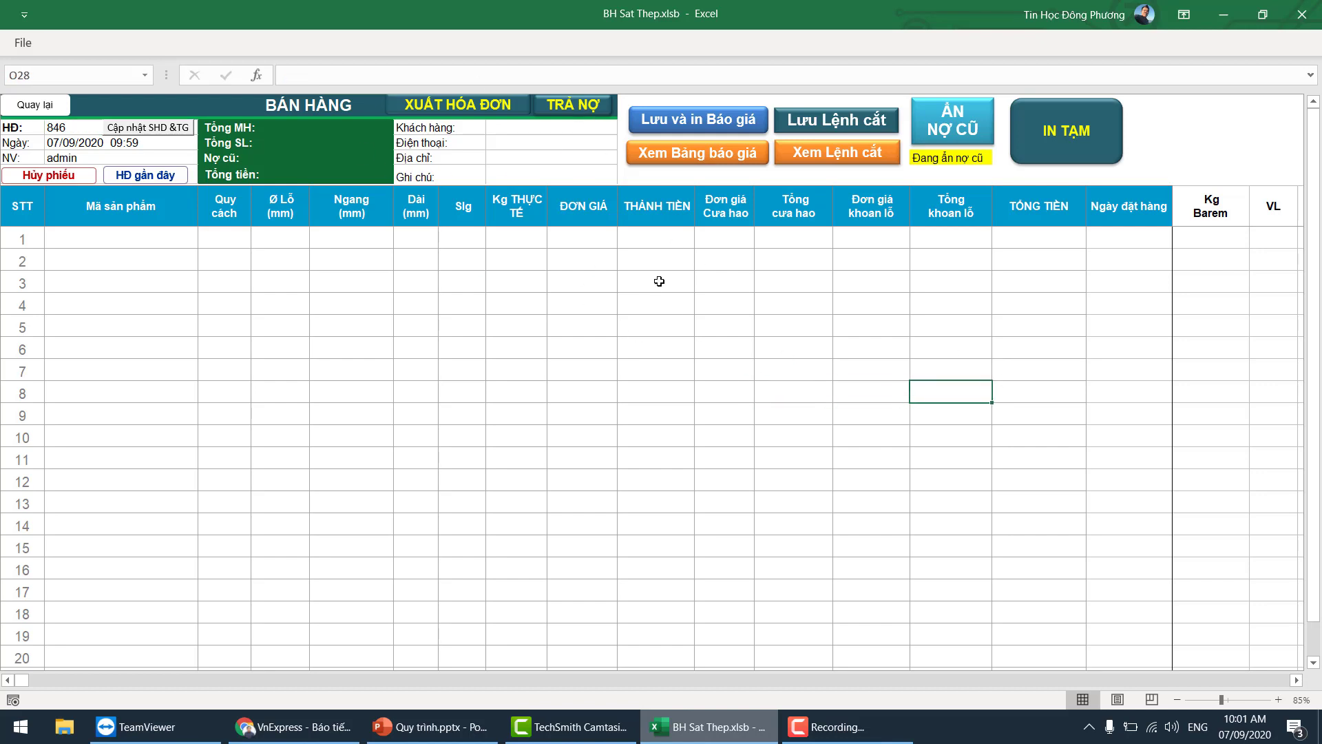
Enter the new Hóc Môn customer's name and phone number, then add them with THÊM MỚI KH
{"action": "left_click", "coordinate": [519, 135]}
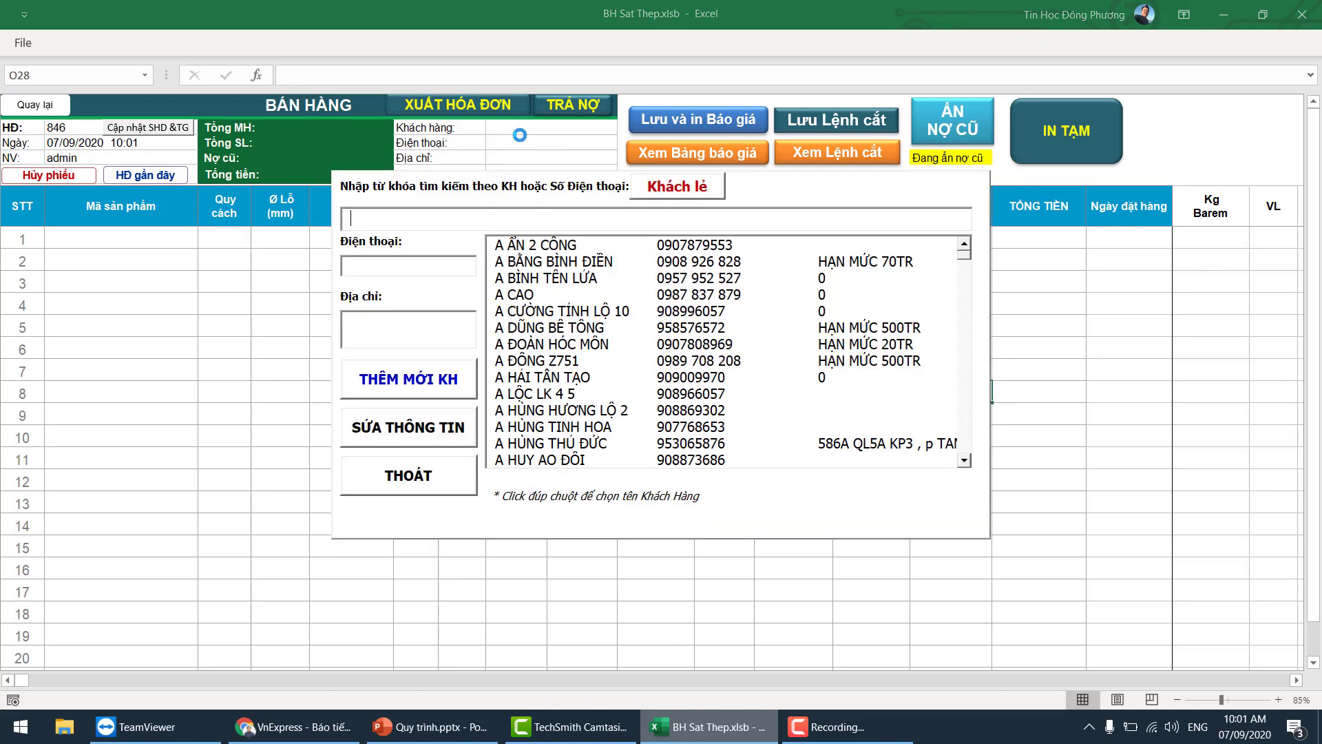
{"action": "left_click", "coordinate": [596, 330]}
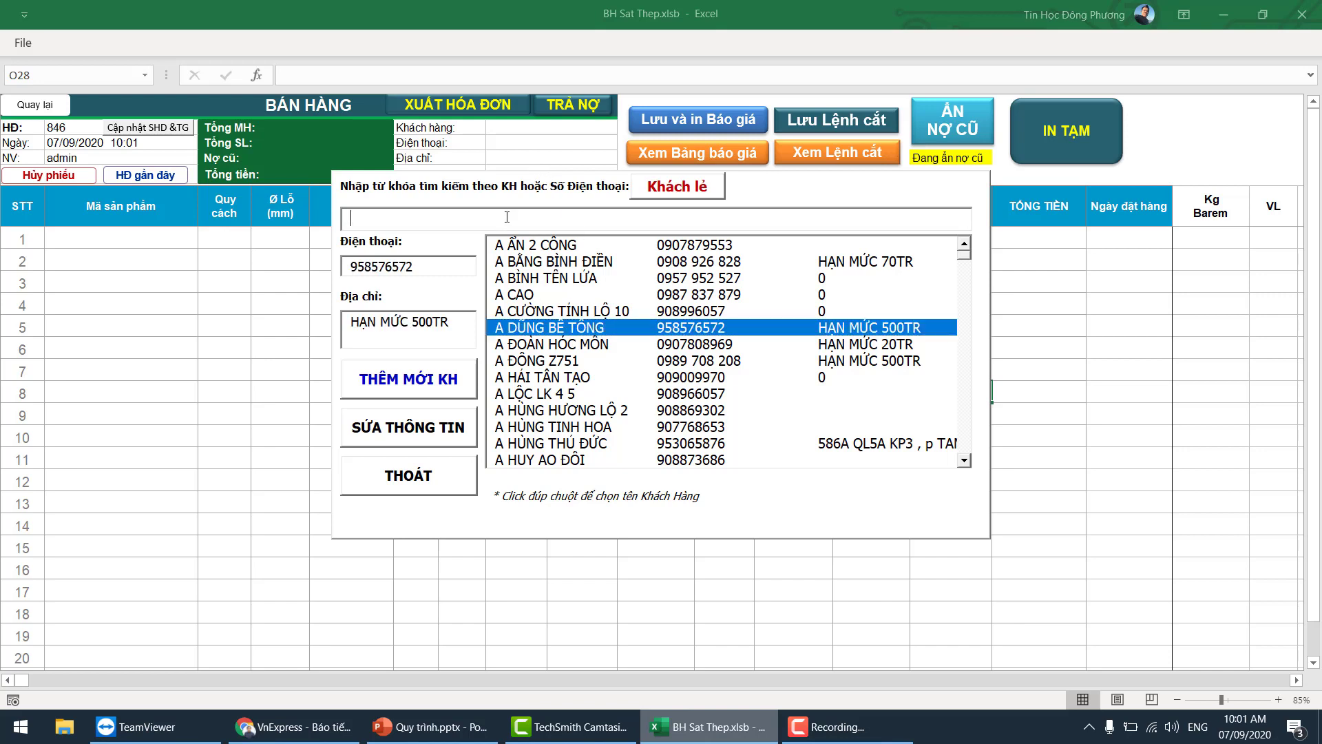
{"action": "type", "text": "sdfs"}
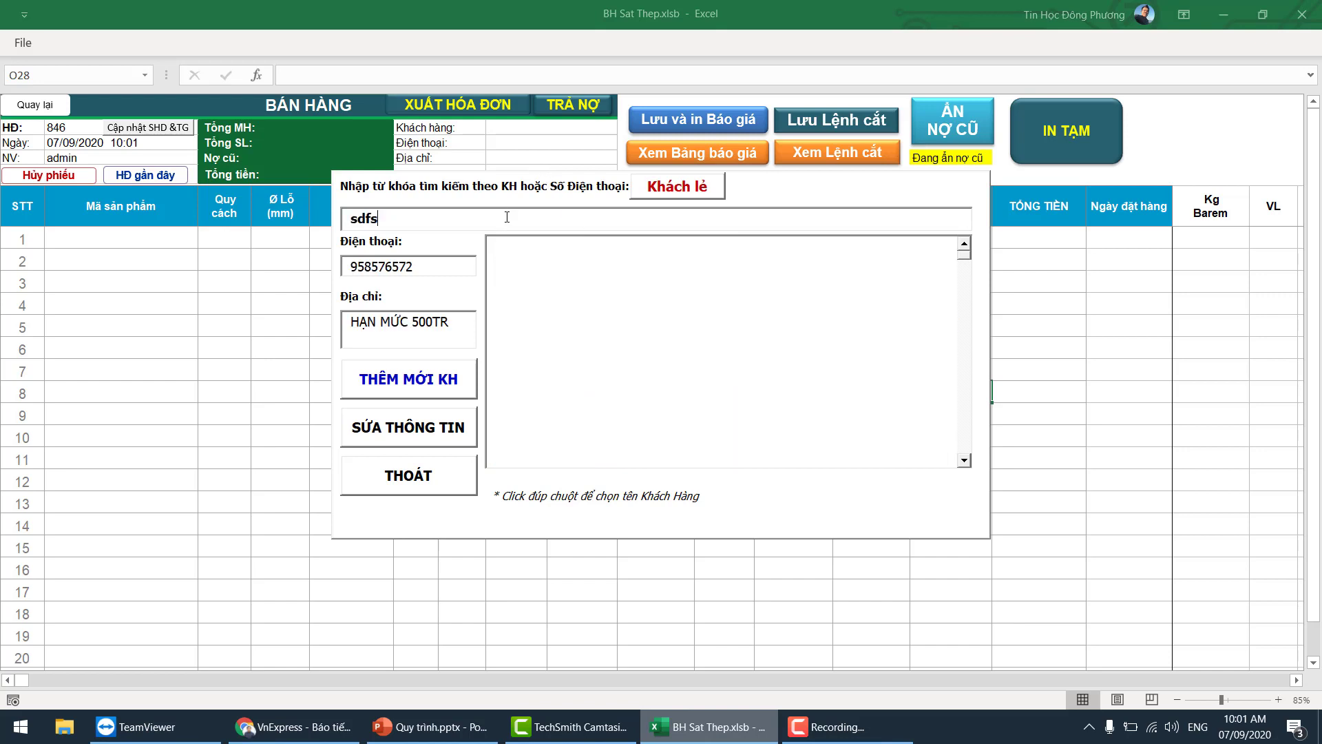
{"action": "key", "text": "BackSpace"}
{"action": "key", "text": "BackSpace"}
{"action": "key", "text": "BackSpace"}
{"action": "key", "text": "BackSpace"}
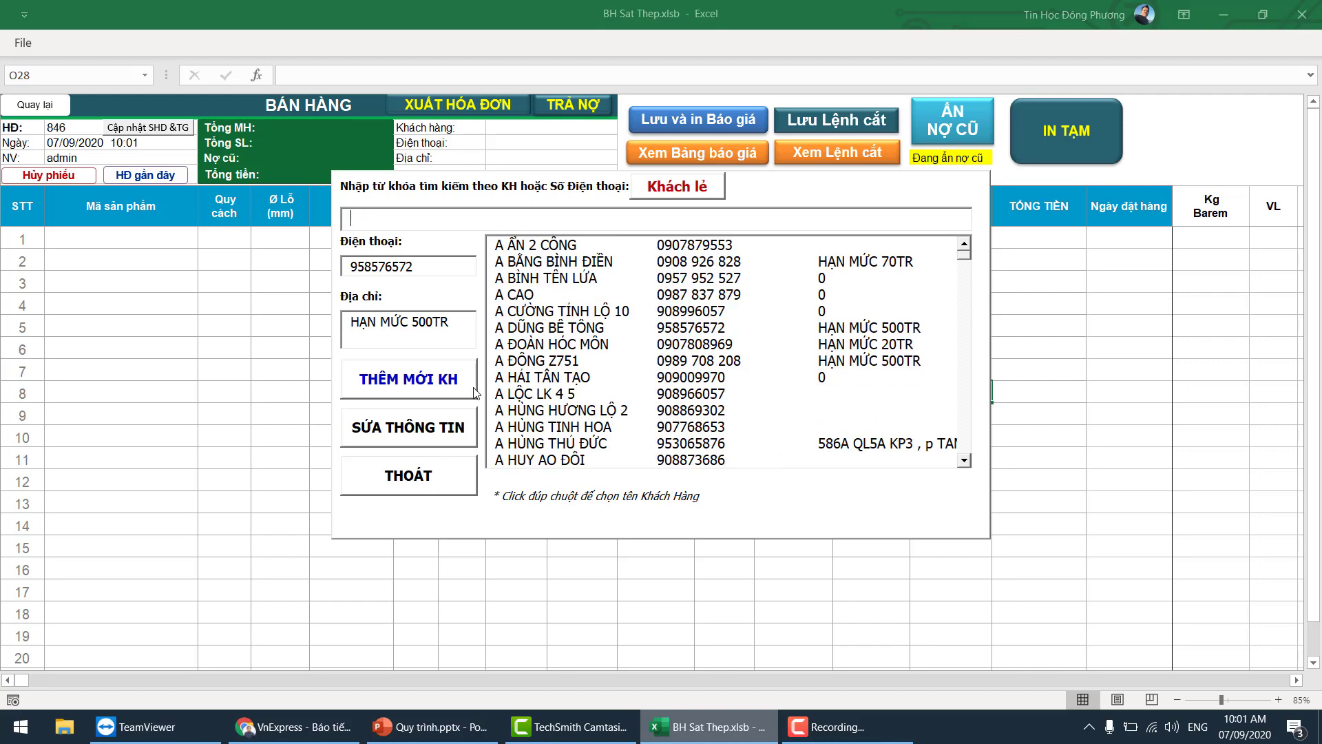
{"action": "left_click", "coordinate": [437, 476]}
{"action": "left_click", "coordinate": [543, 148]}
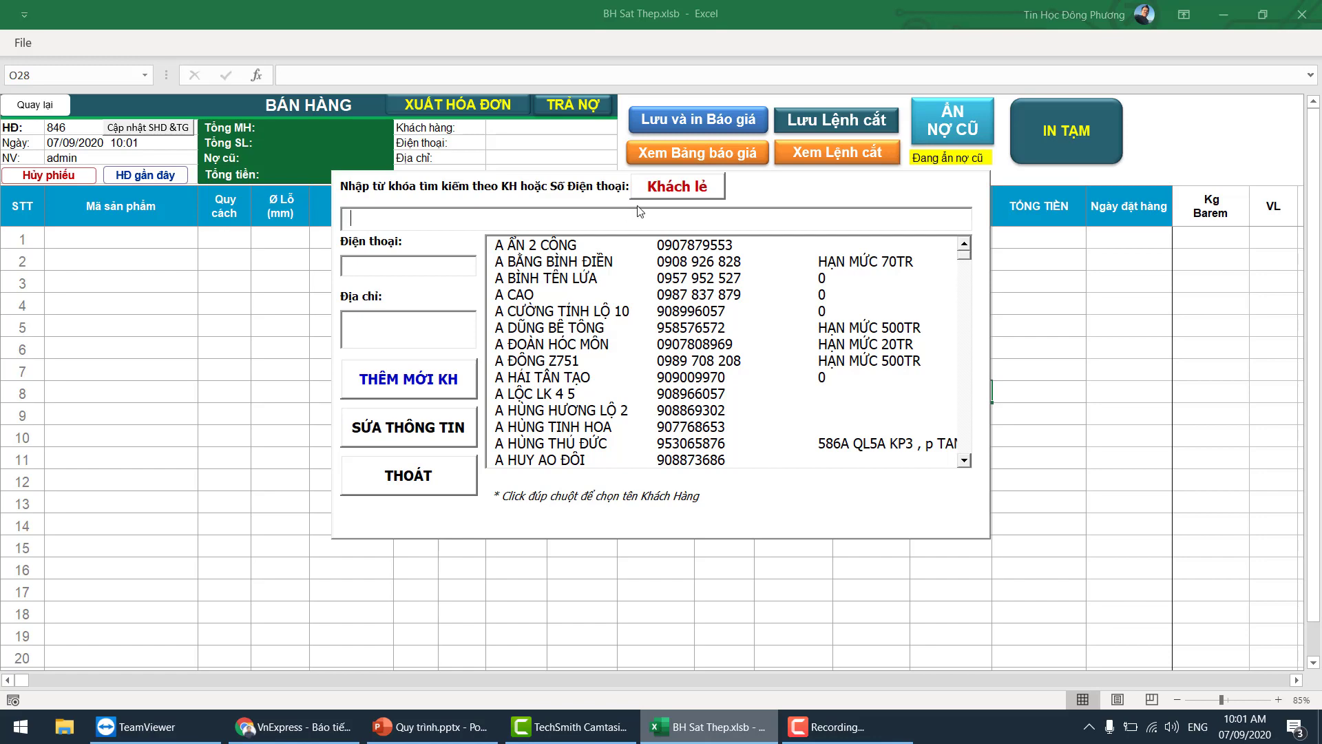
{"action": "type", "text": "Amj"}
{"action": "key", "text": "BackSpace"}
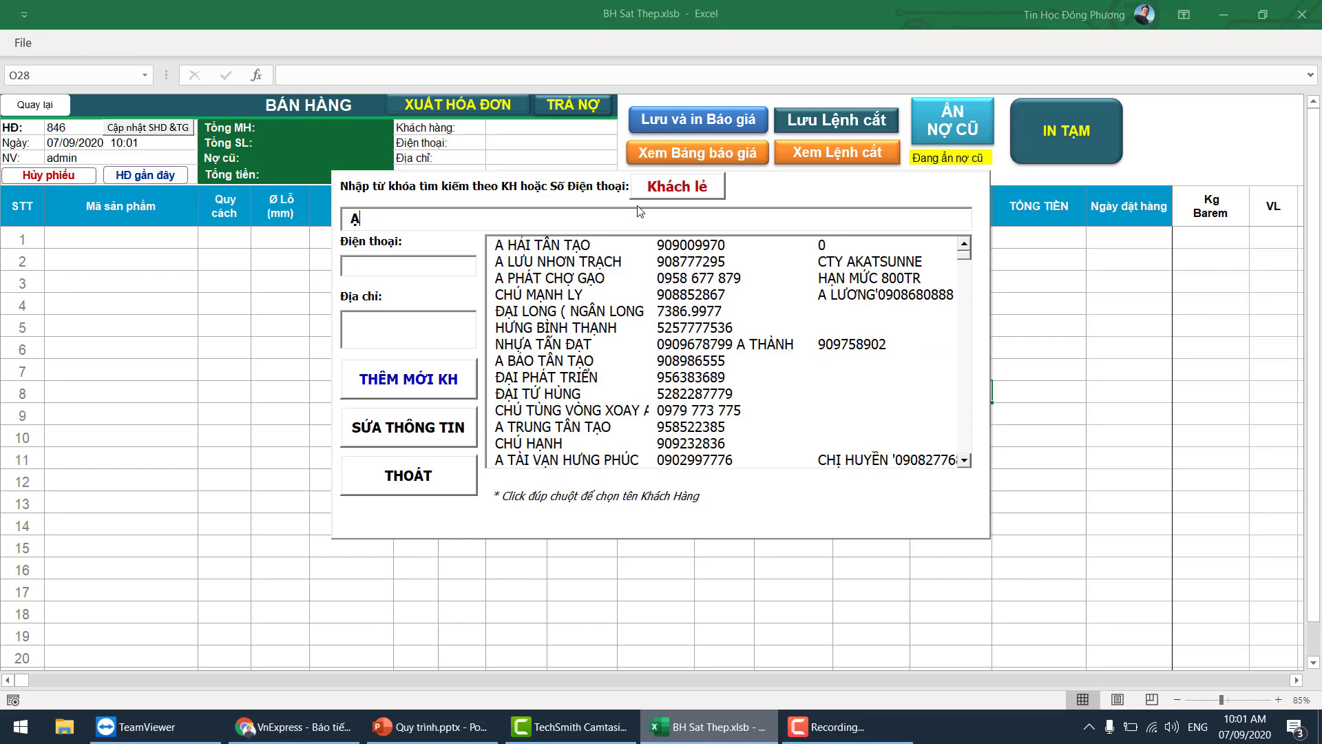
{"action": "key", "text": "BackSpace"}
{"action": "type", "text": "Anh Hùng"}
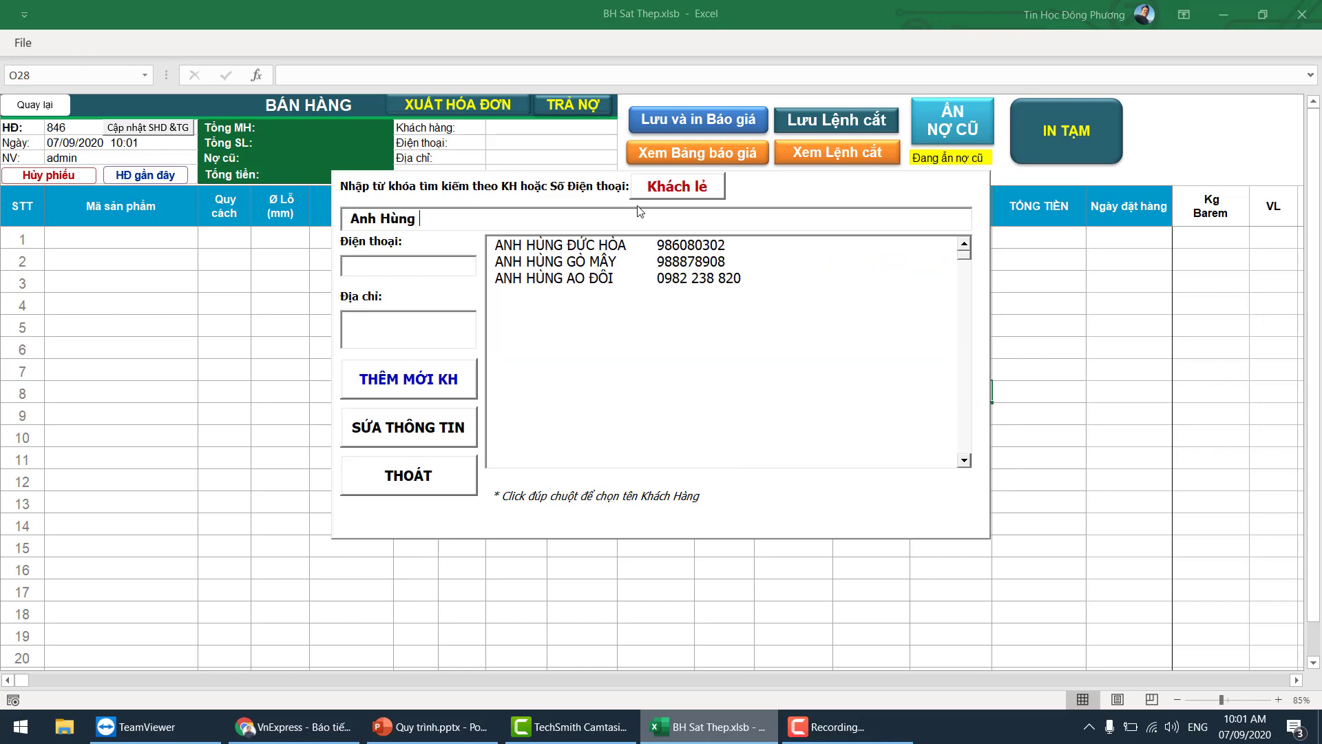
{"action": "type", "text": " Ho Mo"}
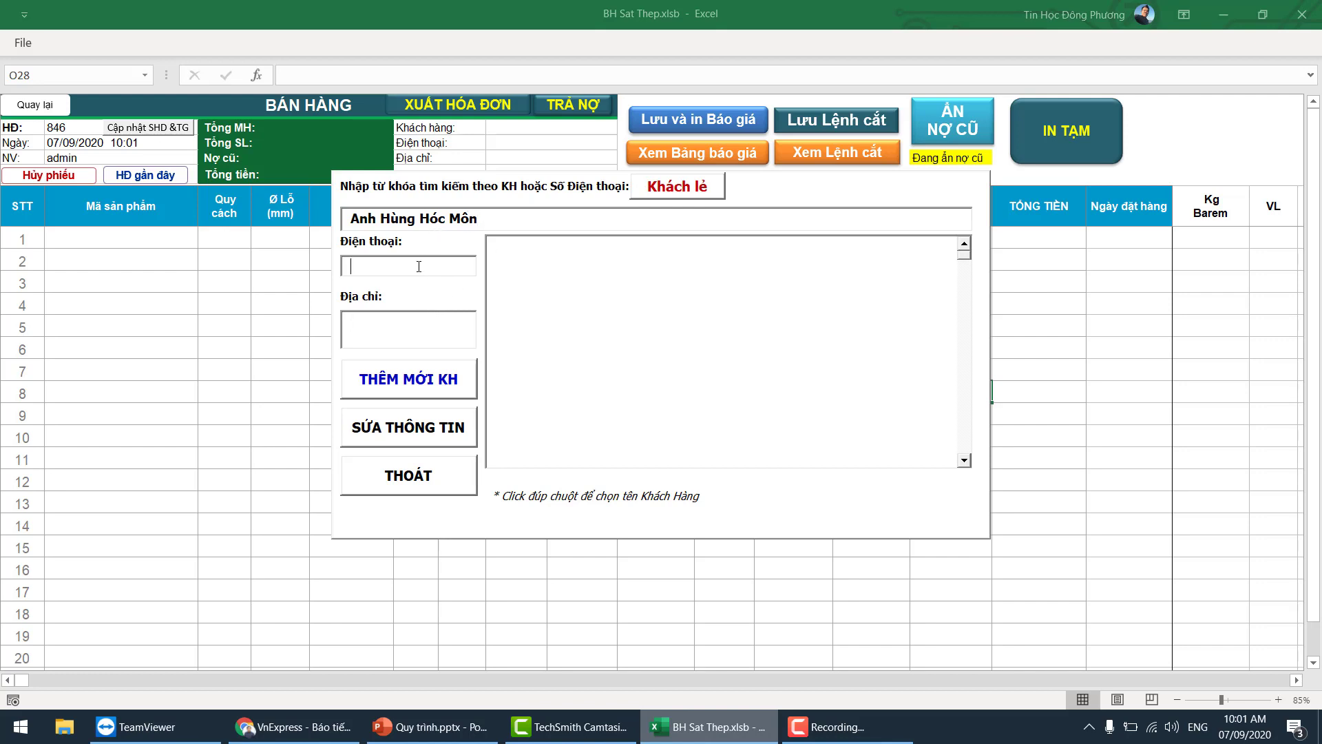
{"action": "type", "text": "0123"}
{"action": "type", "text": "456789"}
{"action": "left_click", "coordinate": [413, 386]}
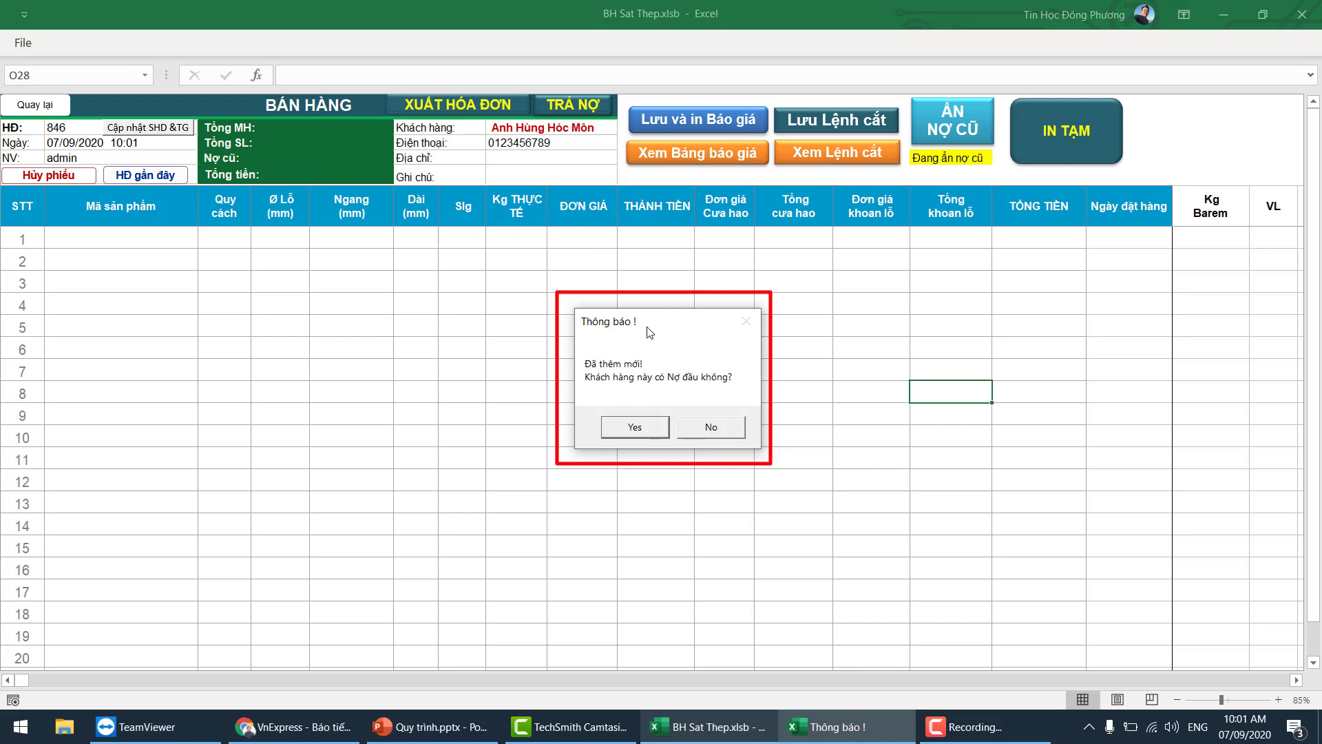
Confirm an opening debt and enter date 31/08/2020 with amount 3,000,000
{"action": "left_click_drag", "start_coordinate": [649, 331], "coordinate": [619, 265]}
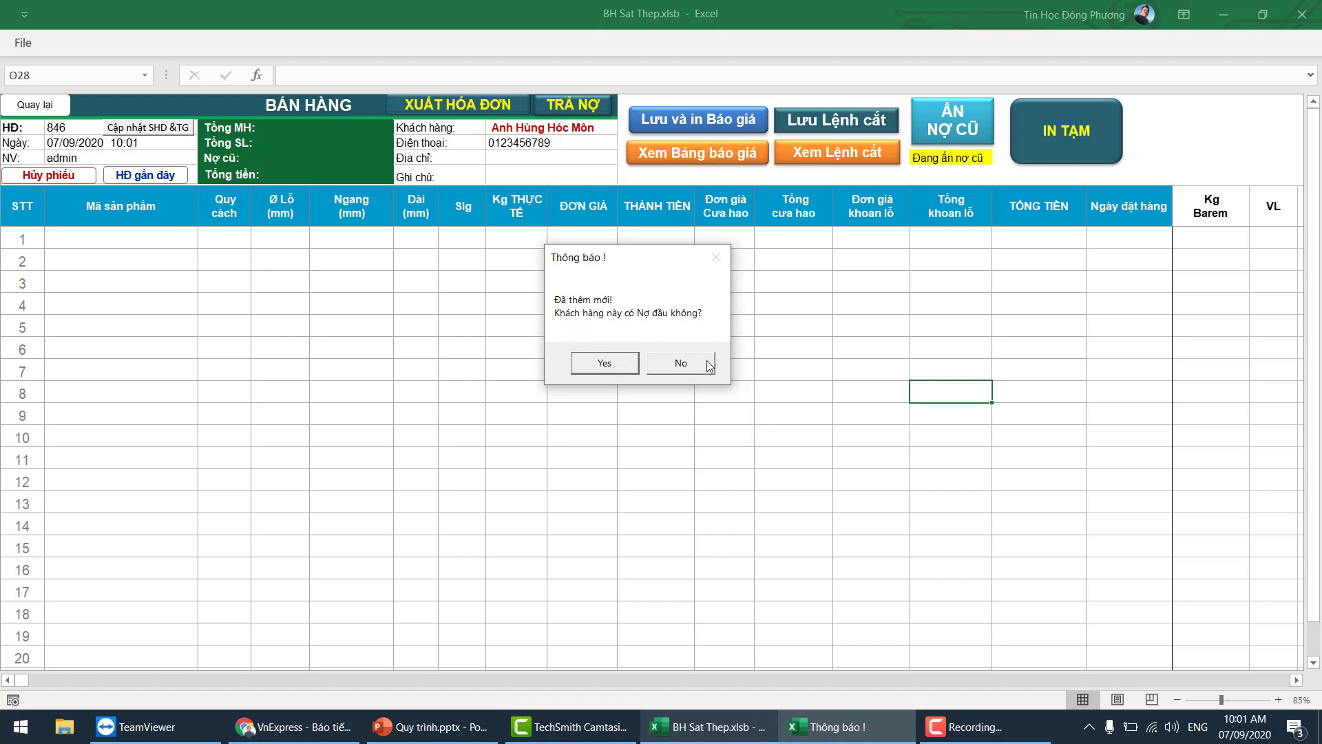
{"action": "left_click", "coordinate": [630, 369]}
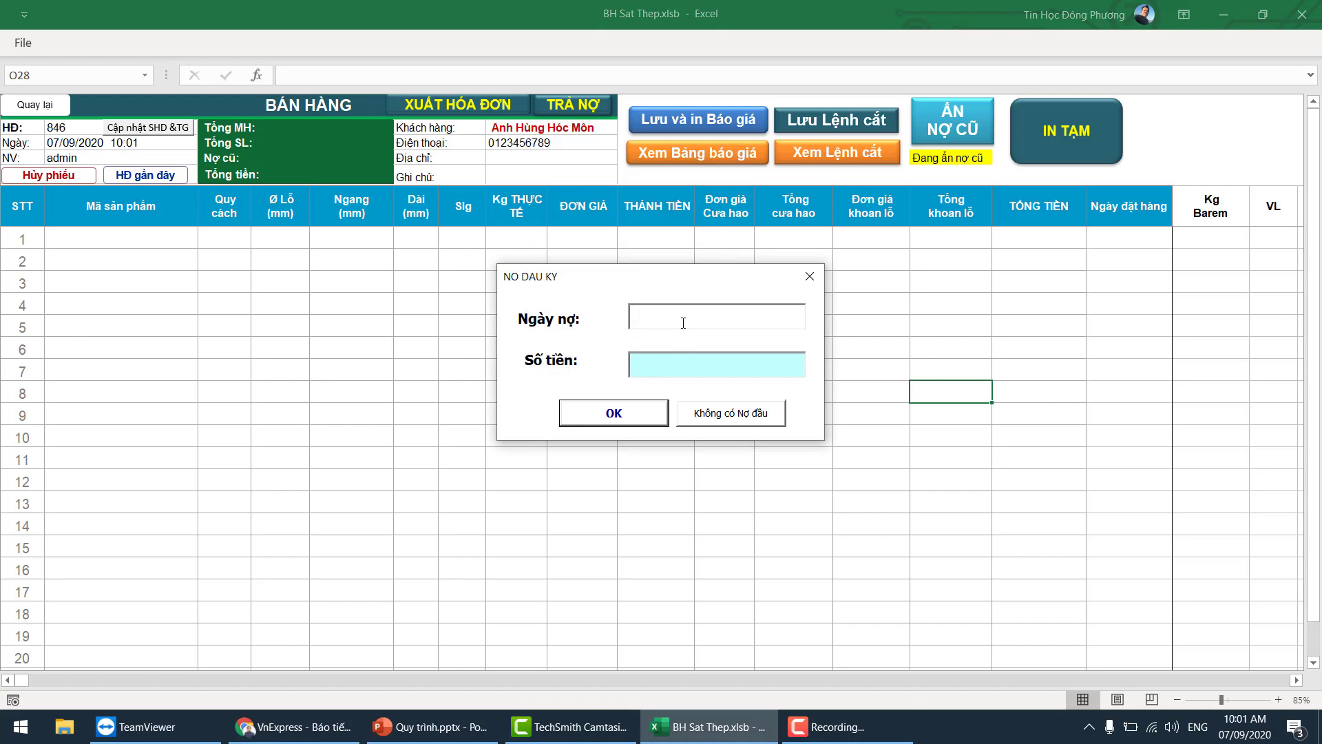
{"action": "type", "text": "341"}
{"action": "type", "text": "8/2020"}
{"action": "left_click", "coordinate": [729, 376]}
{"action": "type", "text": "3,0"}
{"action": "type", "text": "00,000"}
{"action": "key", "text": "Return"}
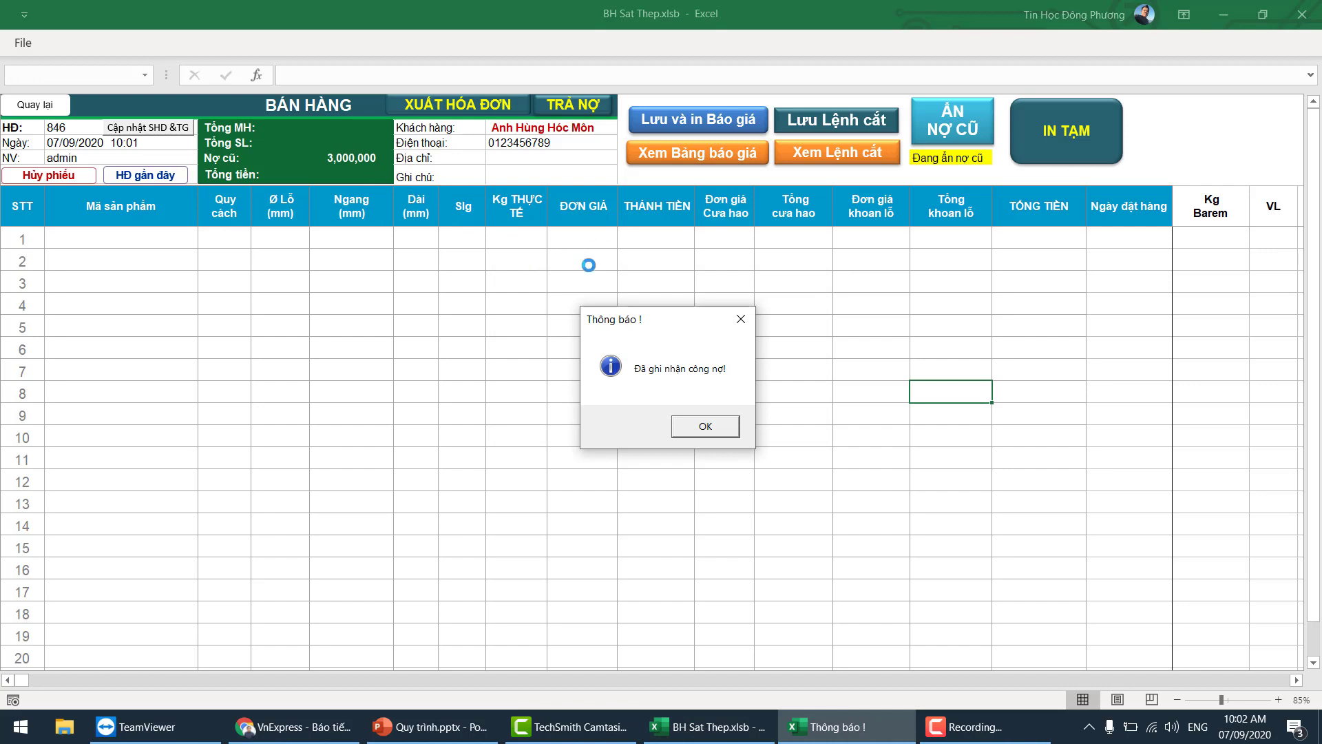
{"action": "left_click", "coordinate": [718, 433]}
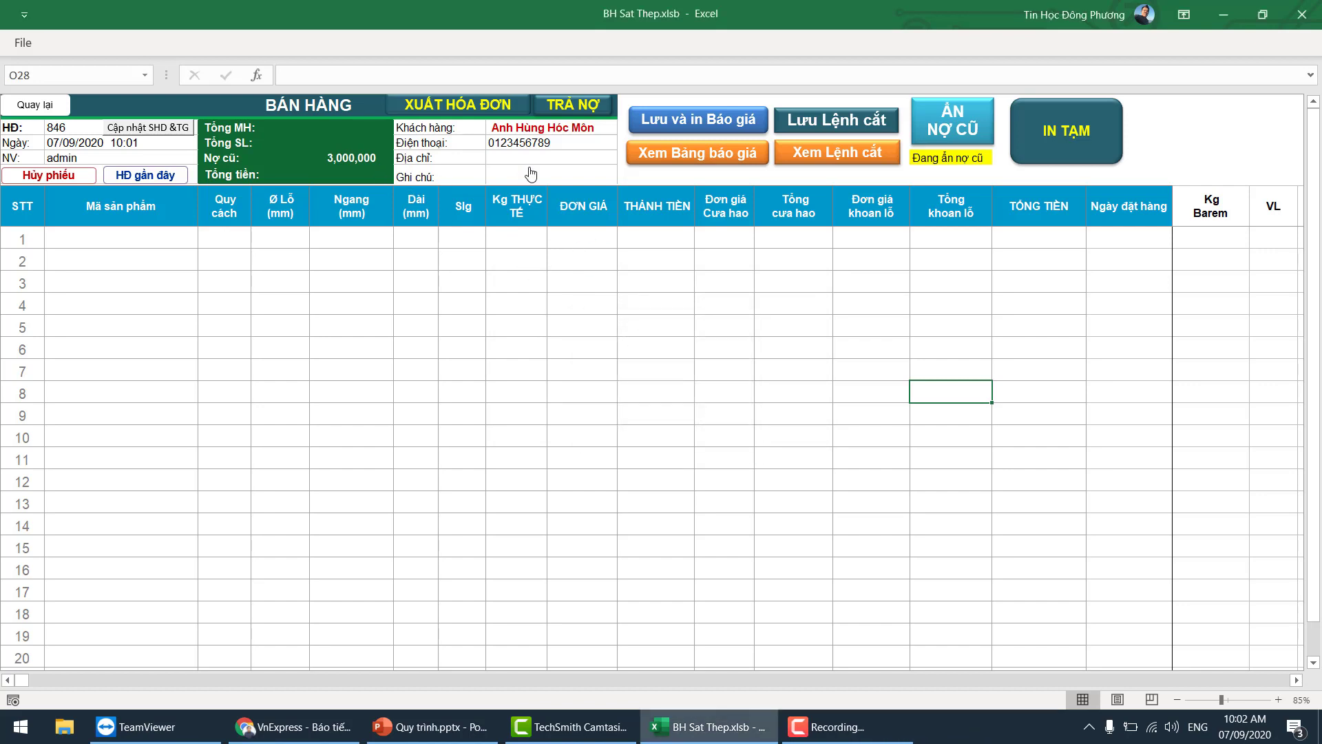
Search TQ-45 and pick C45 TQ-45 as line 1's product
{"action": "left_click", "coordinate": [614, 264]}
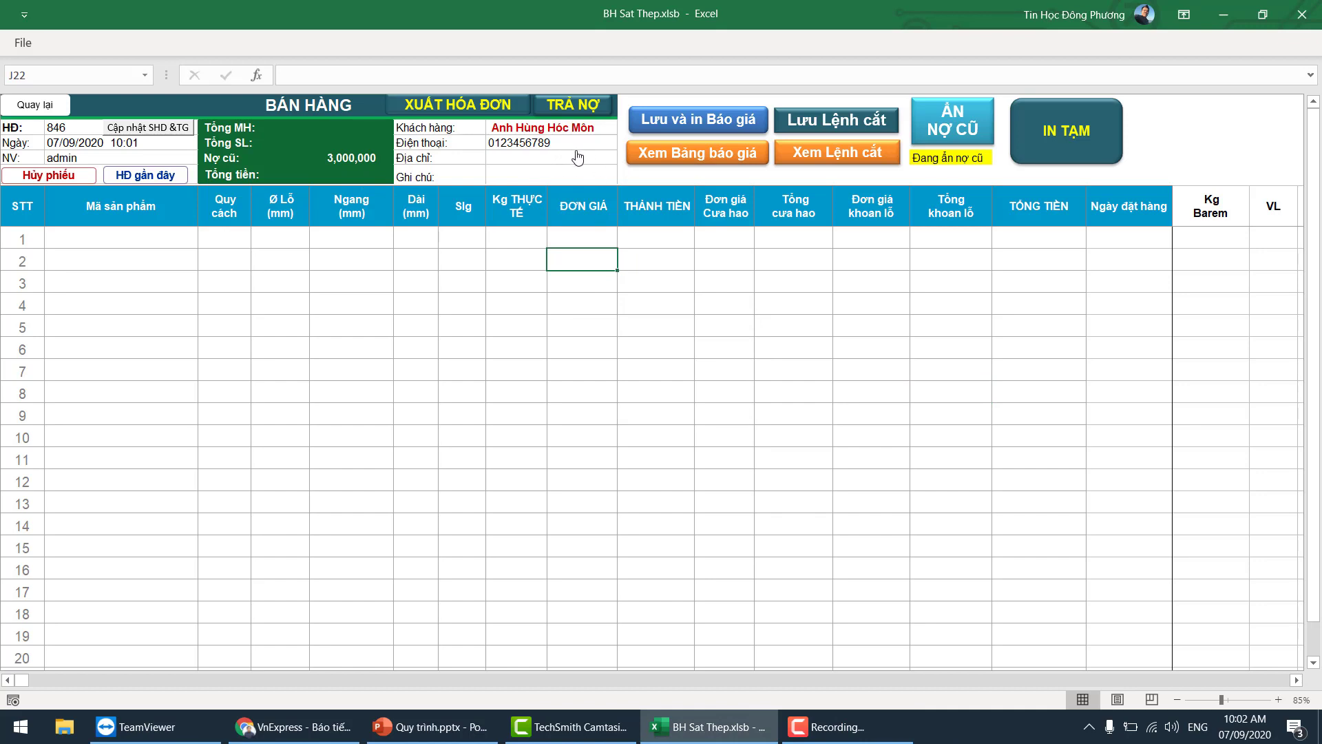
{"action": "left_click", "coordinate": [134, 238]}
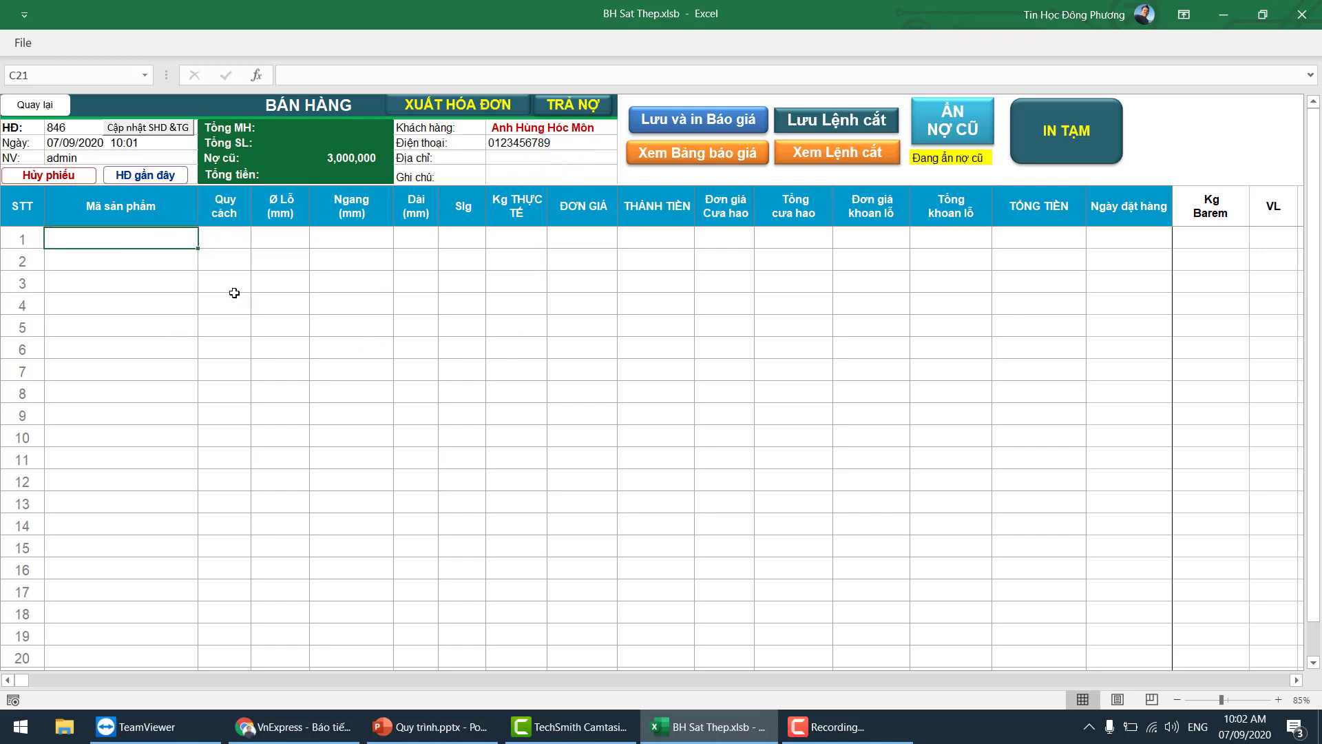
{"action": "double_click", "coordinate": [154, 241]}
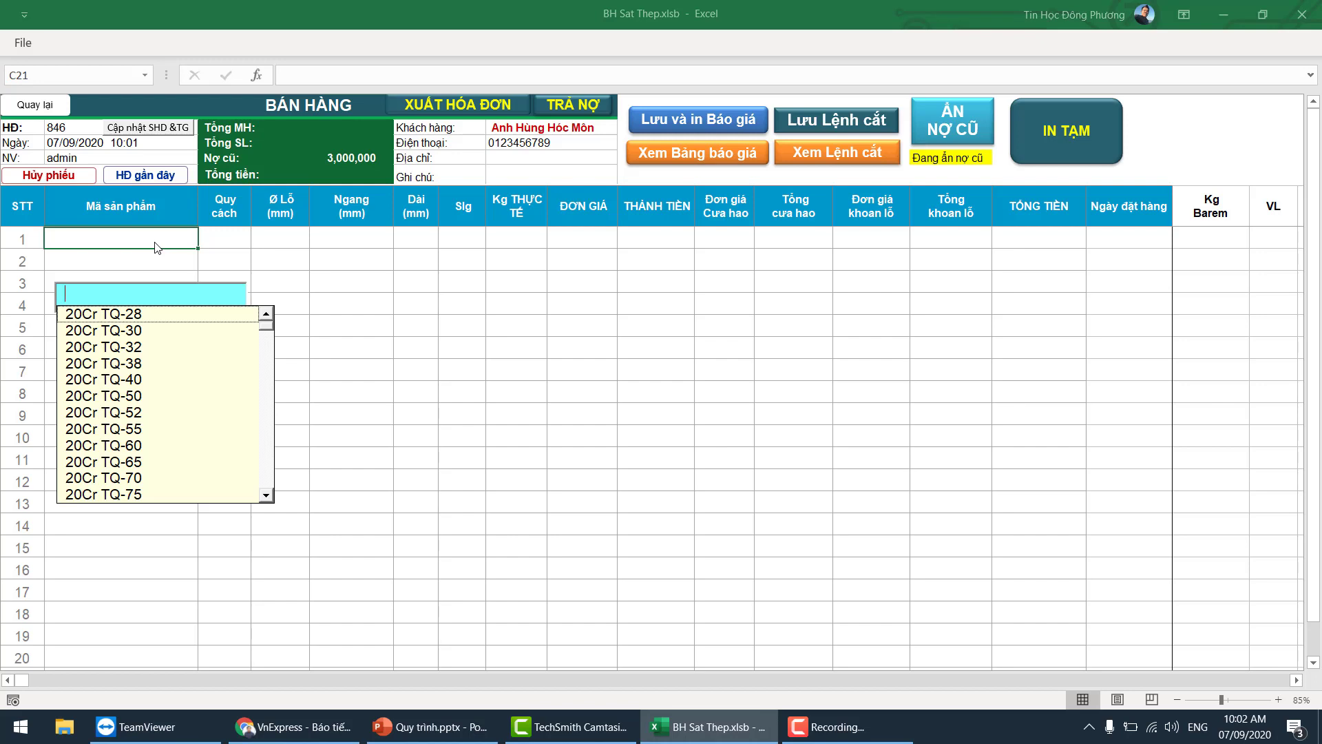
{"action": "type", "text": "tq"}
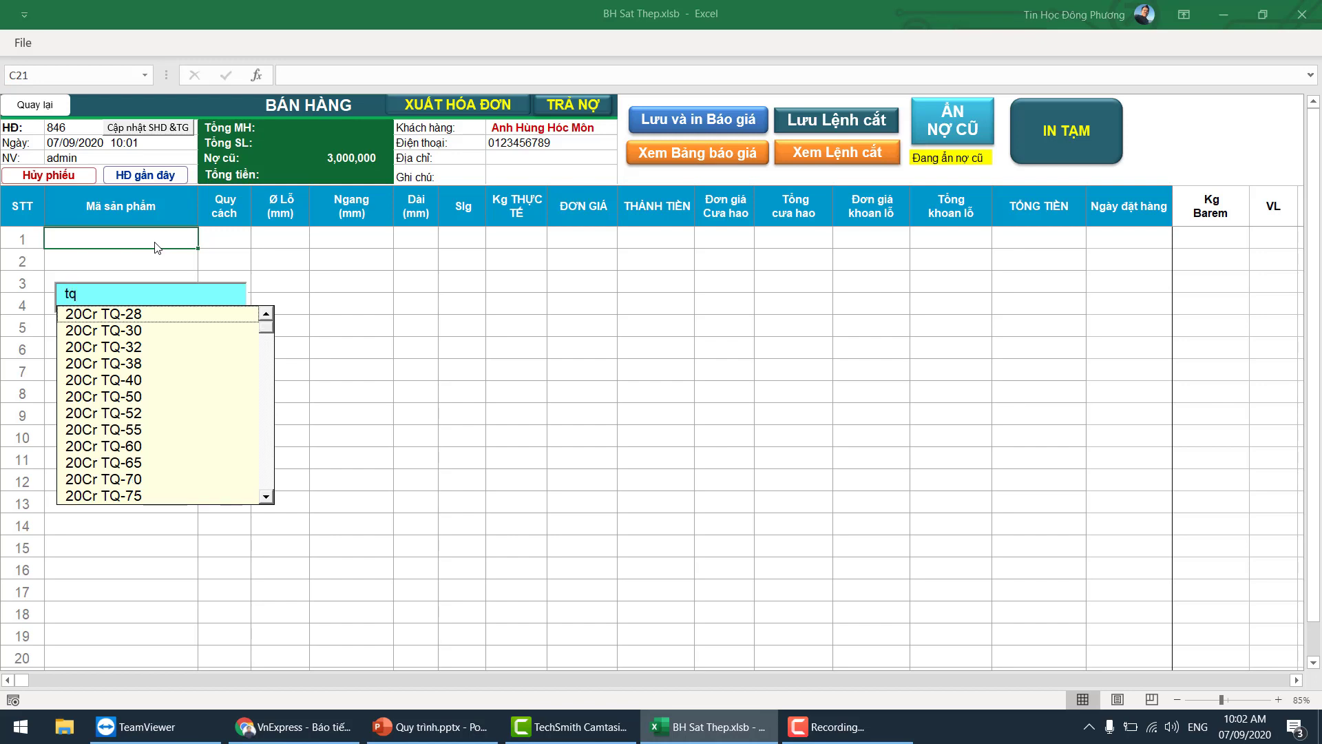
{"action": "type", "text": "-45"}
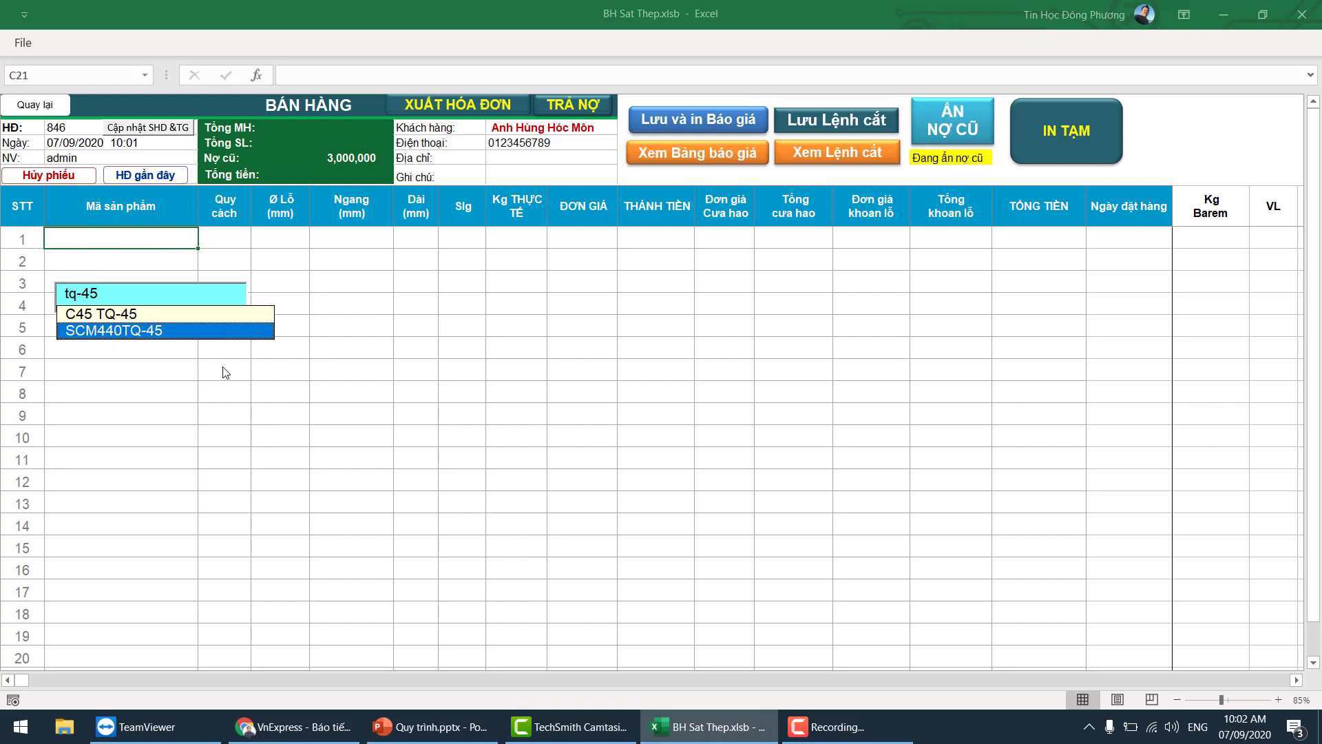
{"action": "left_click", "coordinate": [154, 315]}
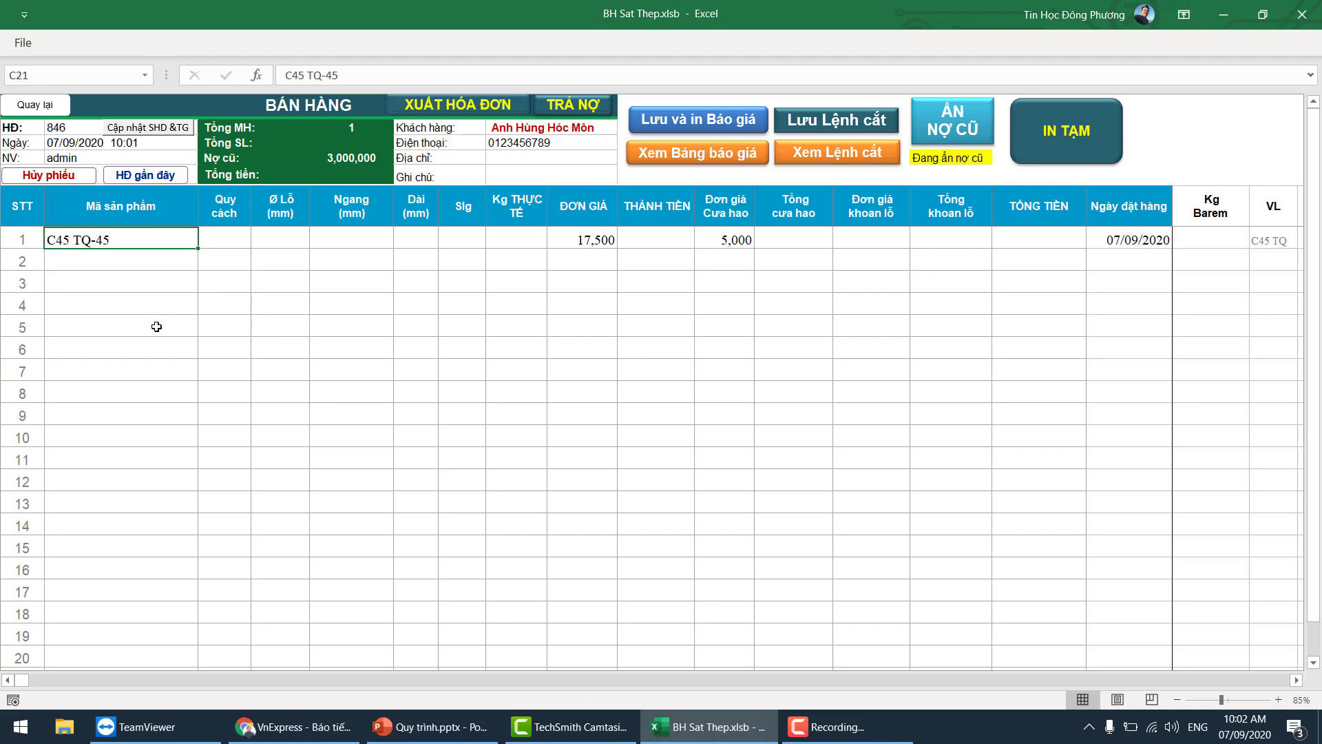
Set line 1's Quy cách shape to Tròn
{"action": "left_click", "coordinate": [227, 235]}
{"action": "left_click", "coordinate": [259, 240]}
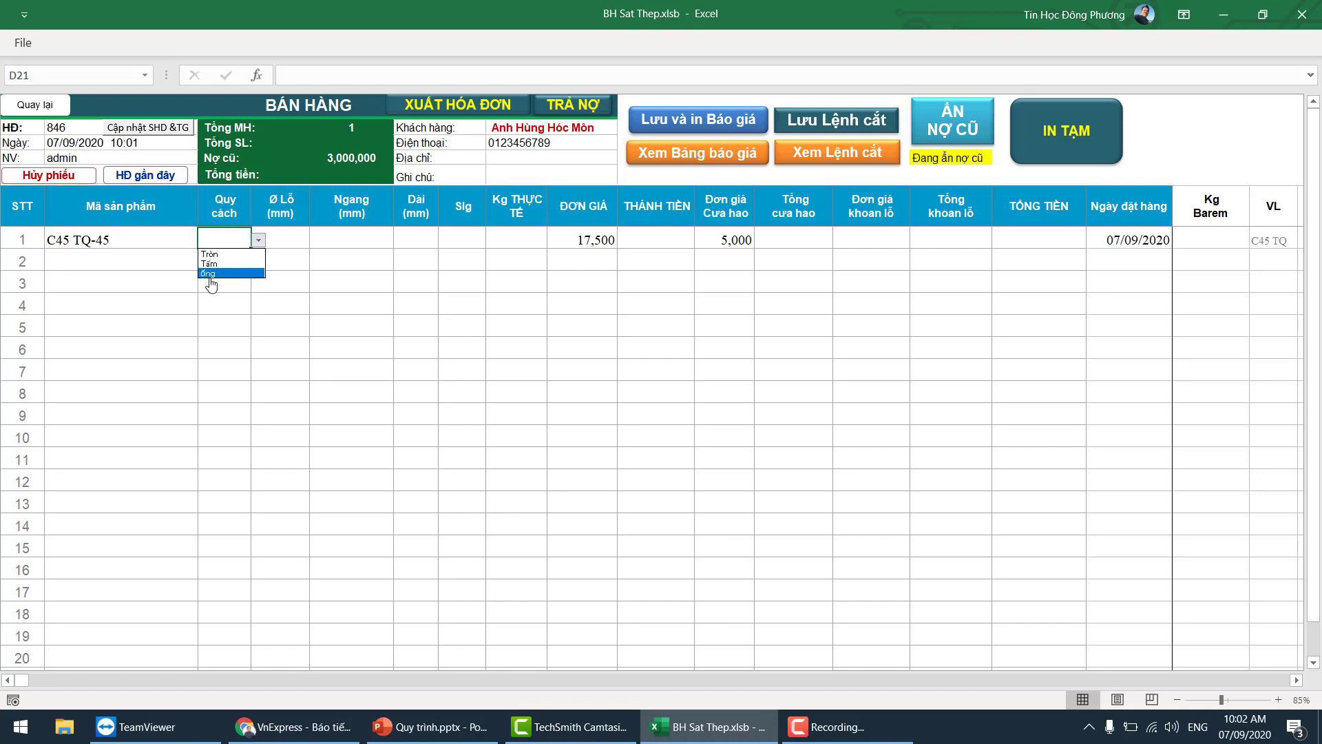
{"action": "left_click", "coordinate": [96, 236]}
{"action": "left_click", "coordinate": [89, 242]}
{"action": "left_click", "coordinate": [238, 241]}
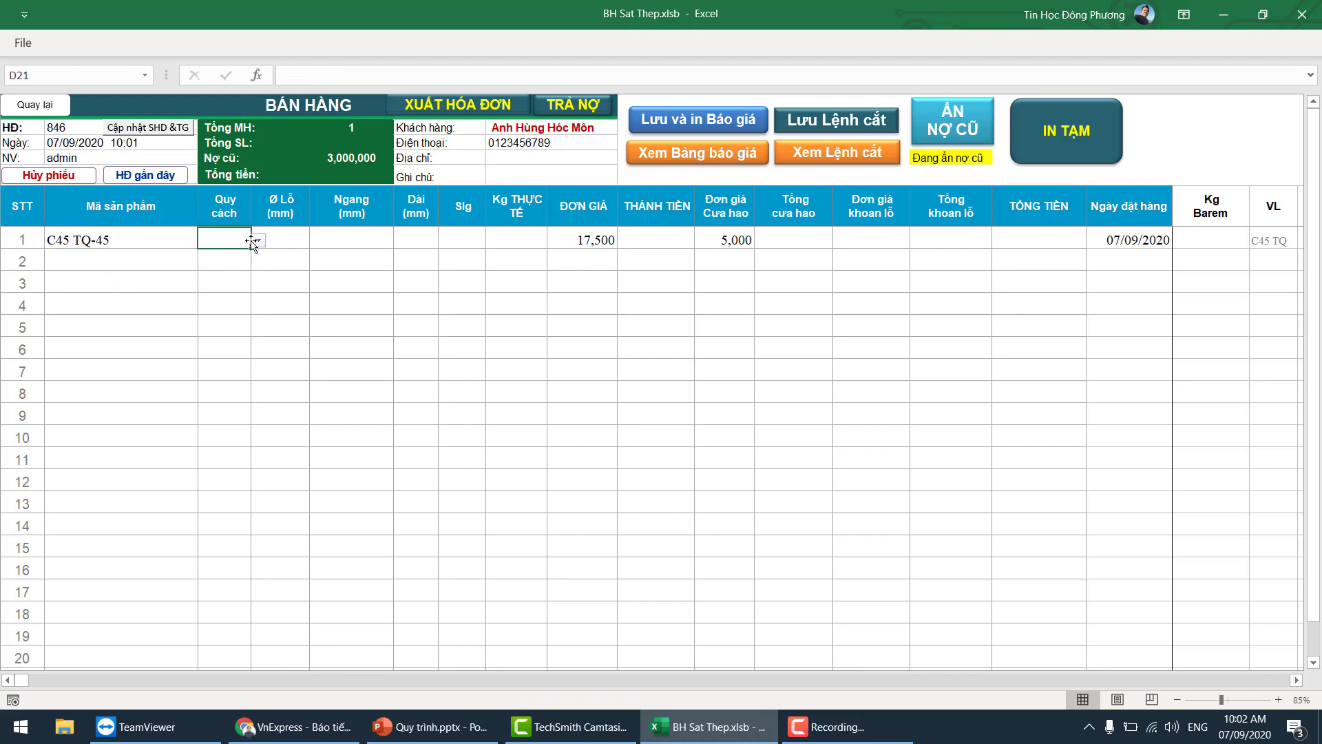
{"action": "left_click", "coordinate": [258, 240]}
{"action": "left_click", "coordinate": [226, 254]}
Browse the product list for line 2, then close it with Esc without choosing
{"action": "left_click", "coordinate": [163, 259]}
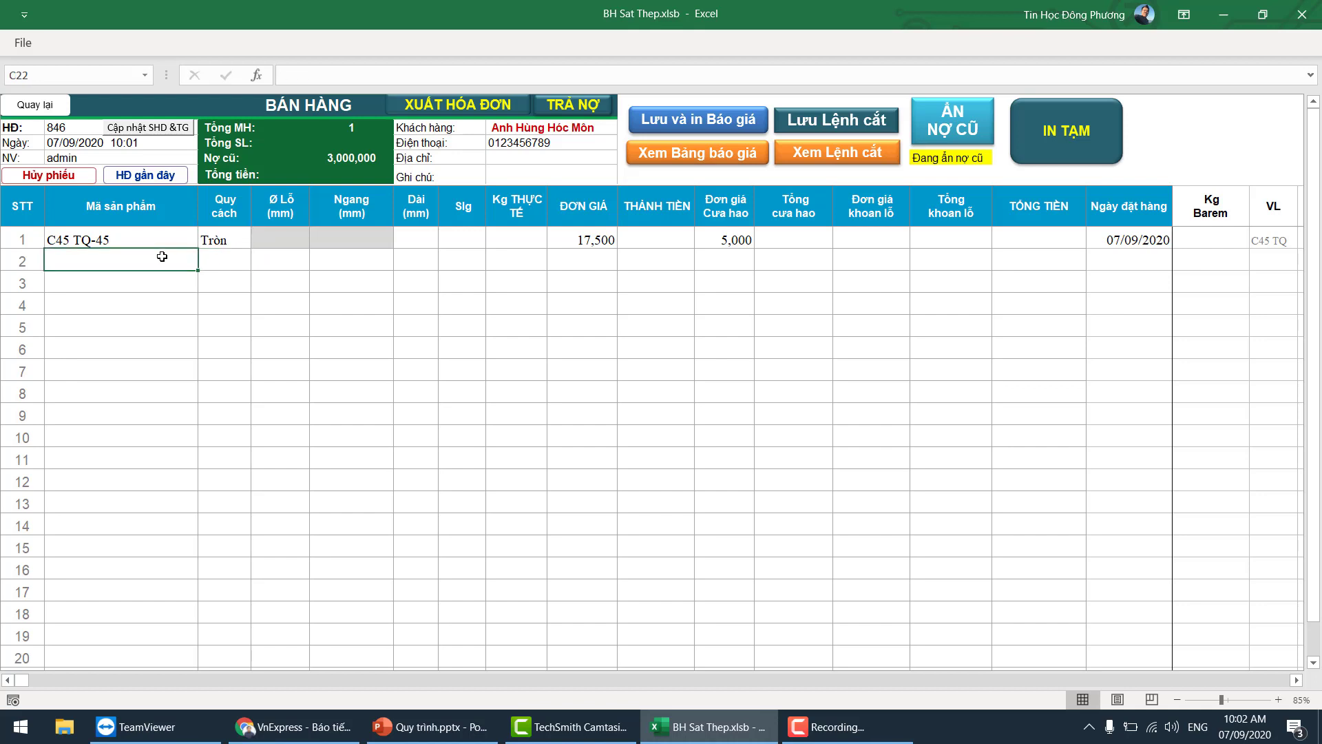
{"action": "scroll", "coordinate": [204, 405], "scroll_direction": "down", "scroll_amount": 4}
{"action": "left_click", "coordinate": [136, 258]}
{"action": "scroll", "coordinate": [177, 447], "scroll_direction": "down", "scroll_amount": 1}
{"action": "scroll", "coordinate": [178, 448], "scroll_direction": "down", "scroll_amount": 3}
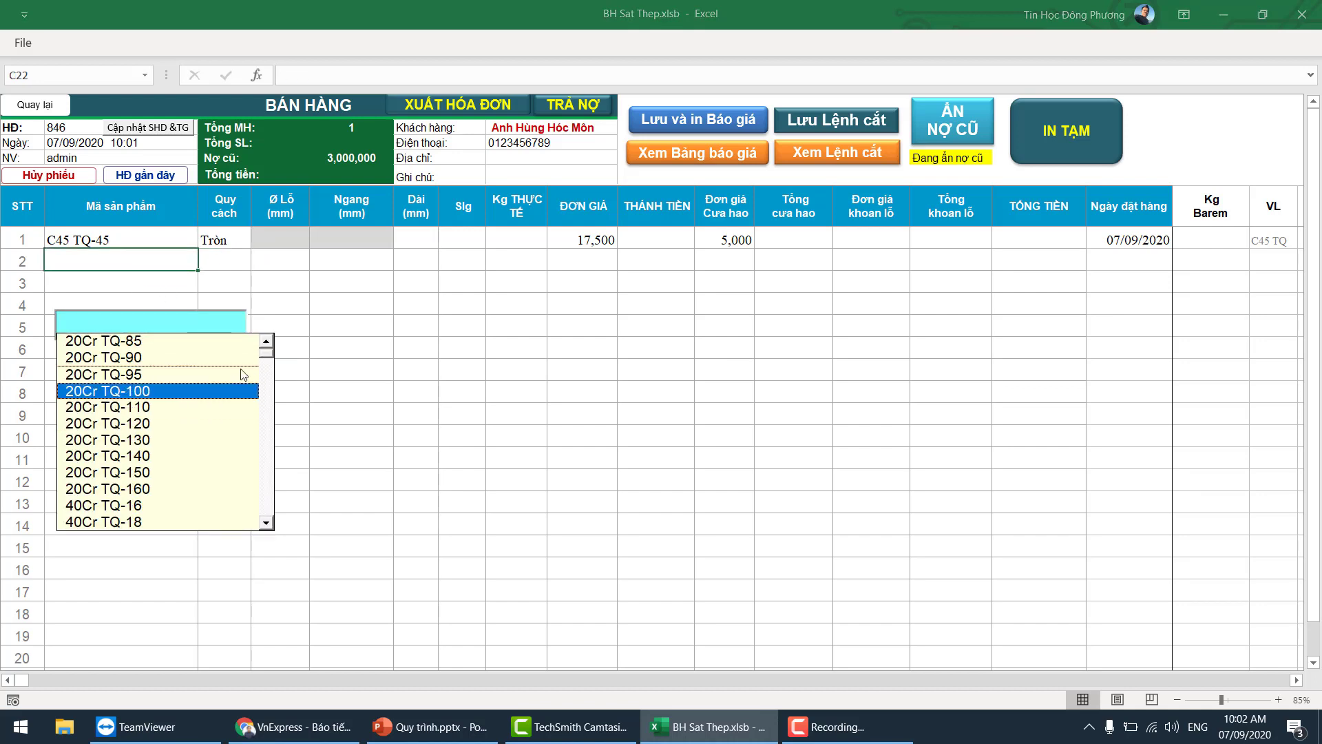
{"action": "scroll", "coordinate": [186, 386], "scroll_direction": "up", "scroll_amount": 4}
{"action": "left_click", "coordinate": [151, 321]}
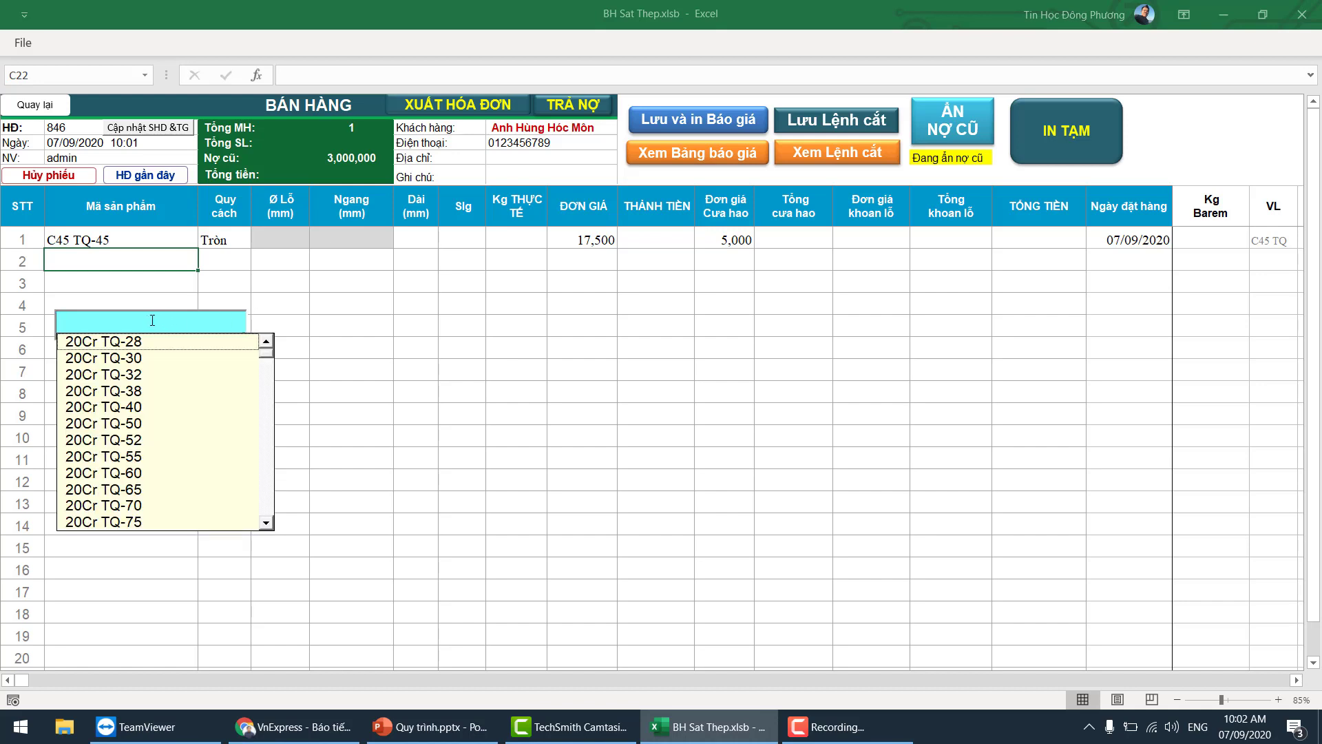
{"action": "key", "text": "Escape"}
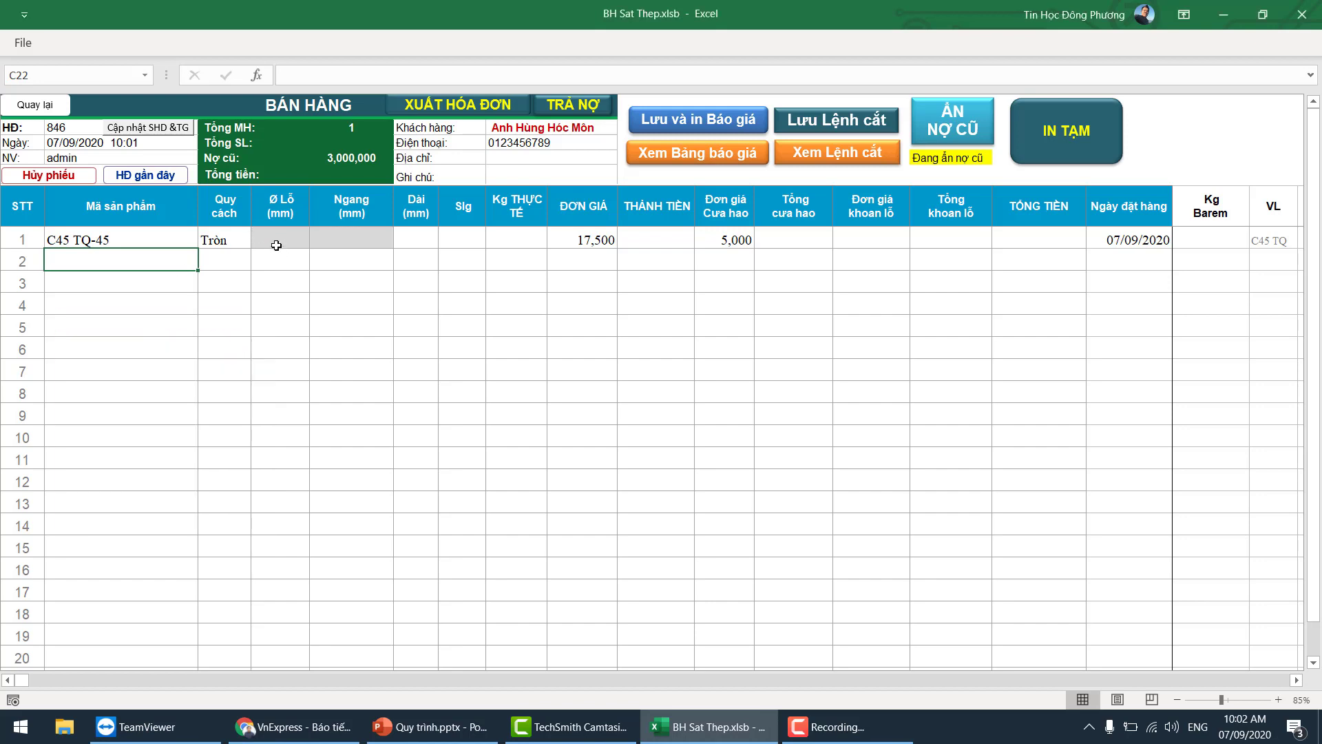
Inspect row 1's Tròn shape cell and the greyed Ø Lỗ and Ngang columns
{"action": "left_click", "coordinate": [244, 239]}
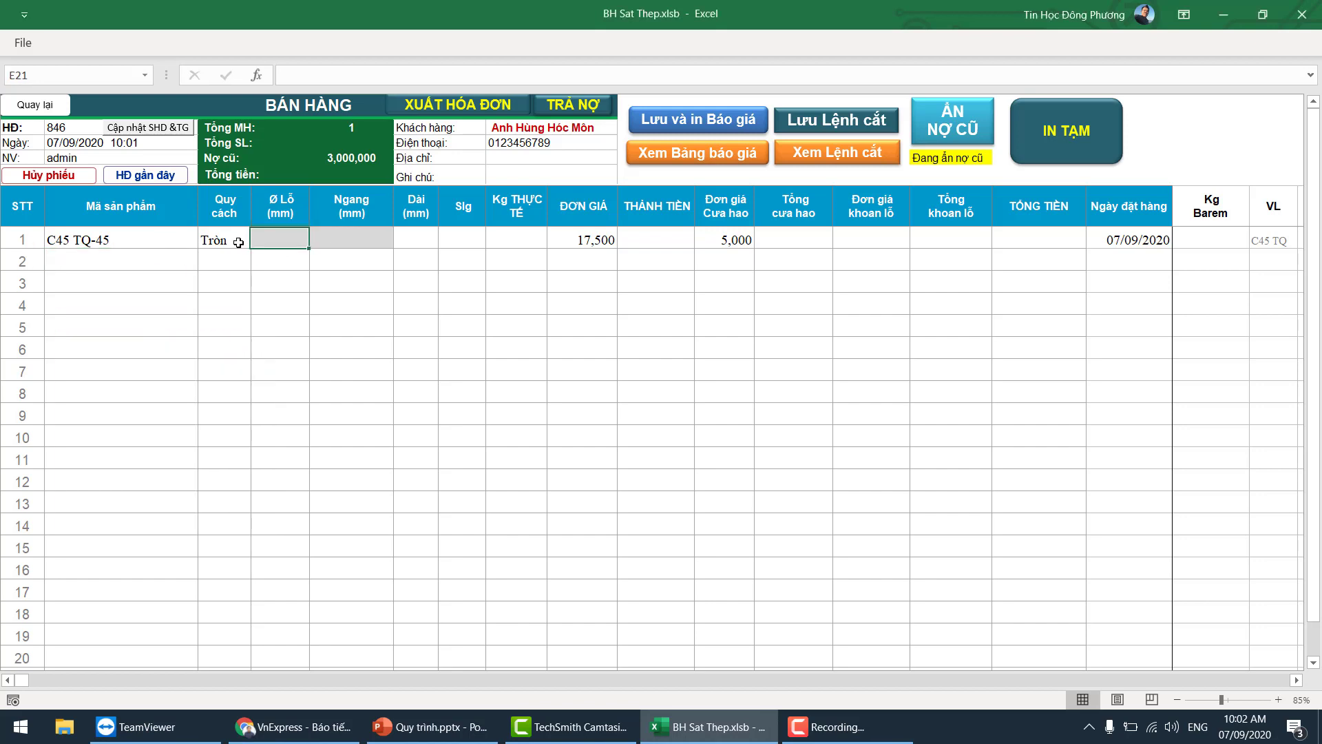
{"action": "left_click_drag", "start_coordinate": [286, 207], "coordinate": [416, 207]}
{"action": "left_click", "coordinate": [297, 204]}
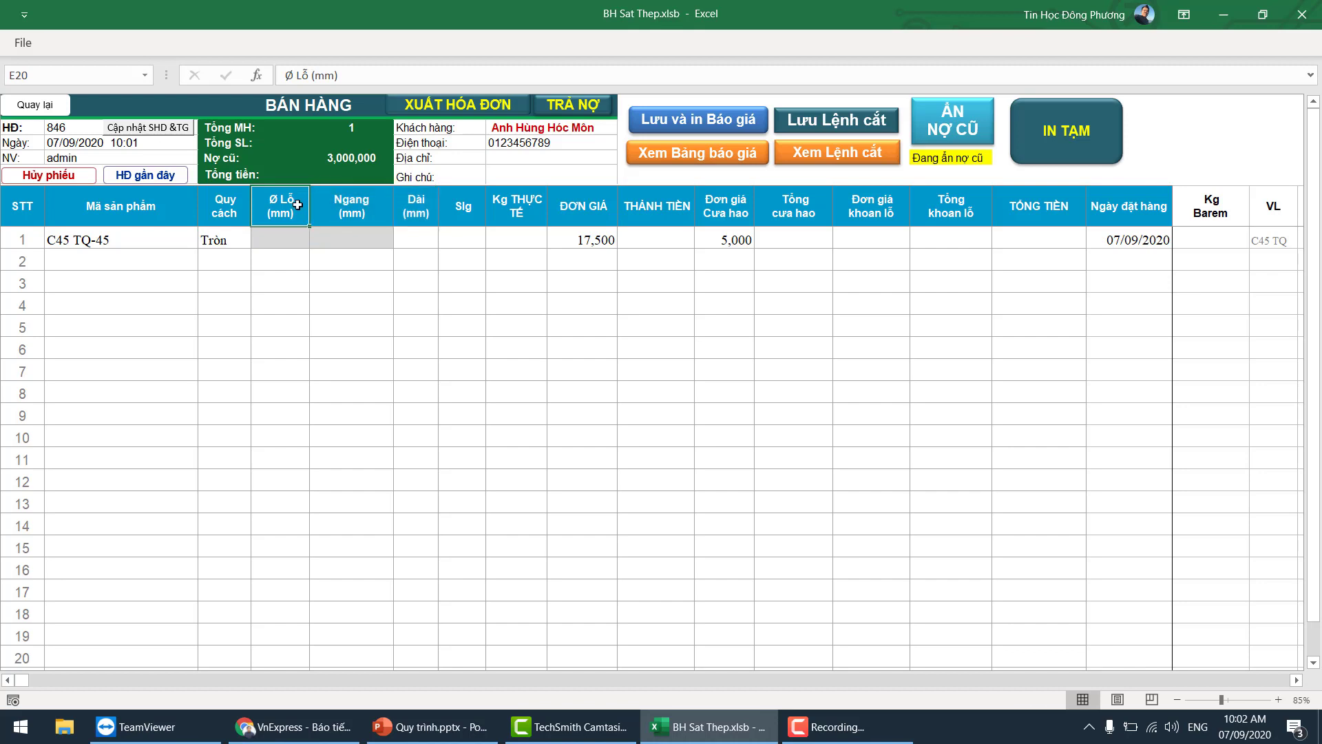
{"action": "left_click", "coordinate": [367, 206]}
{"action": "left_click", "coordinate": [447, 206]}
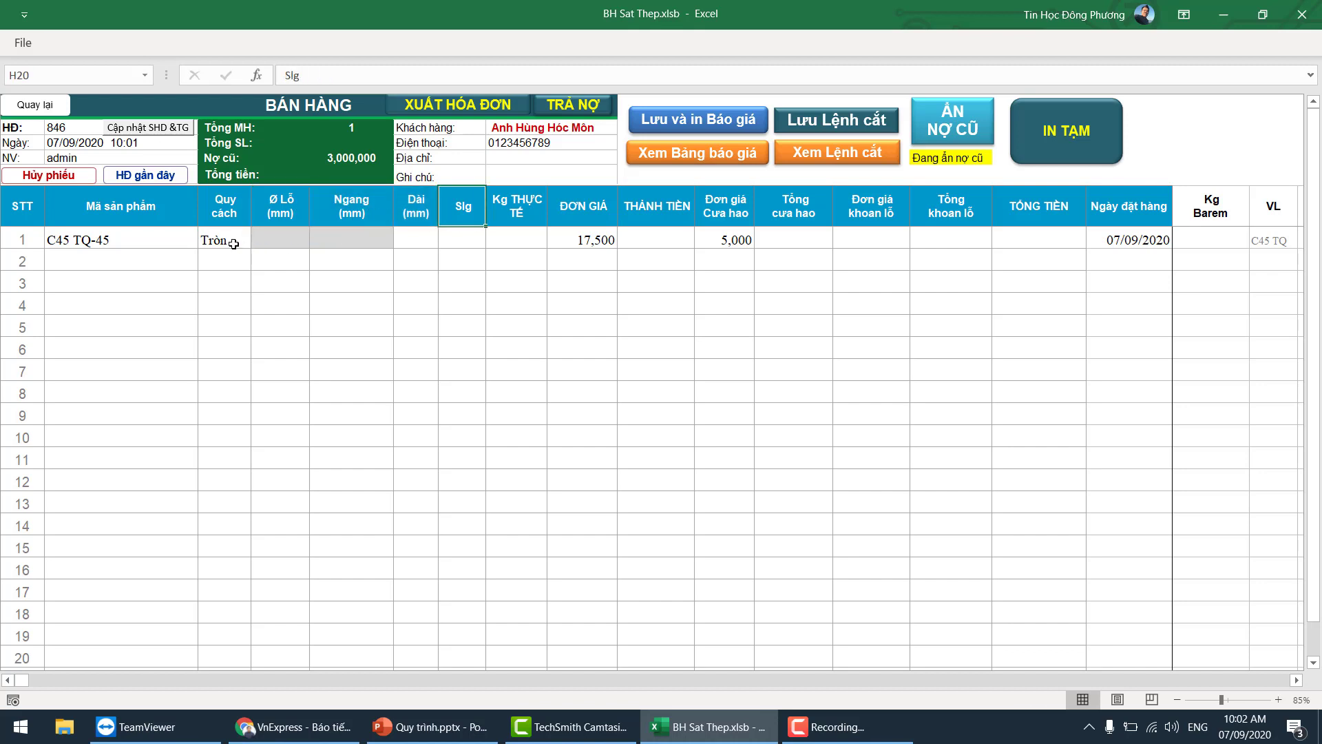
{"action": "left_click", "coordinate": [232, 242]}
{"action": "left_click", "coordinate": [289, 241]}
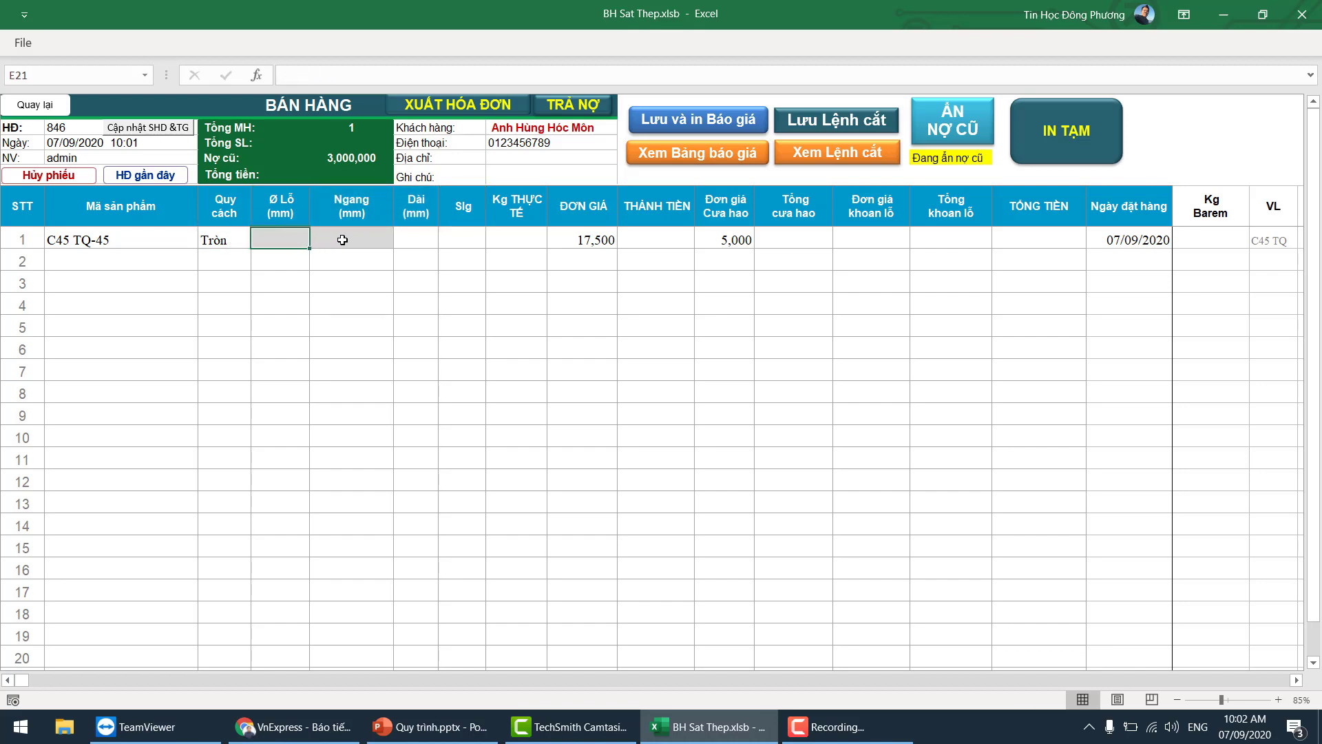
{"action": "left_click_drag", "start_coordinate": [288, 241], "coordinate": [377, 240]}
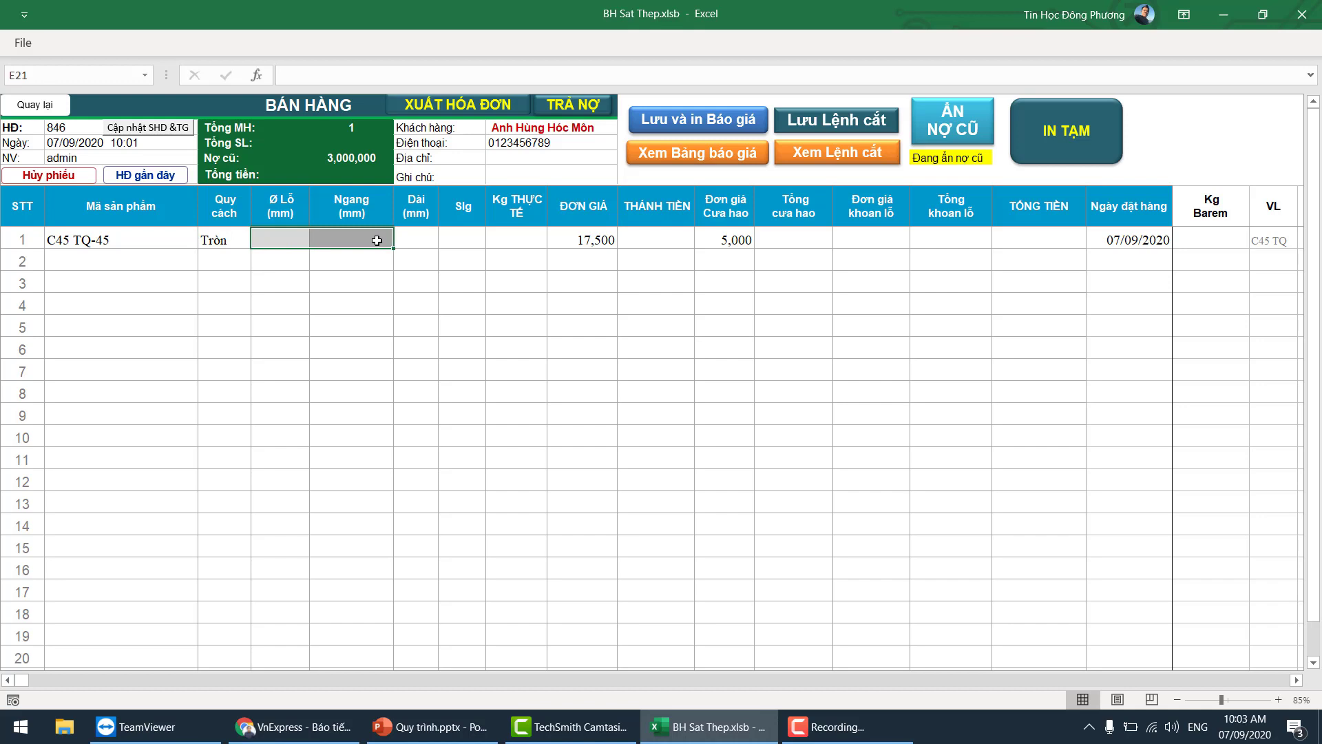
Enter length 2000 in row 1's Dài cell and check the 17,500 and 5,000 unit prices
{"action": "left_click", "coordinate": [423, 238]}
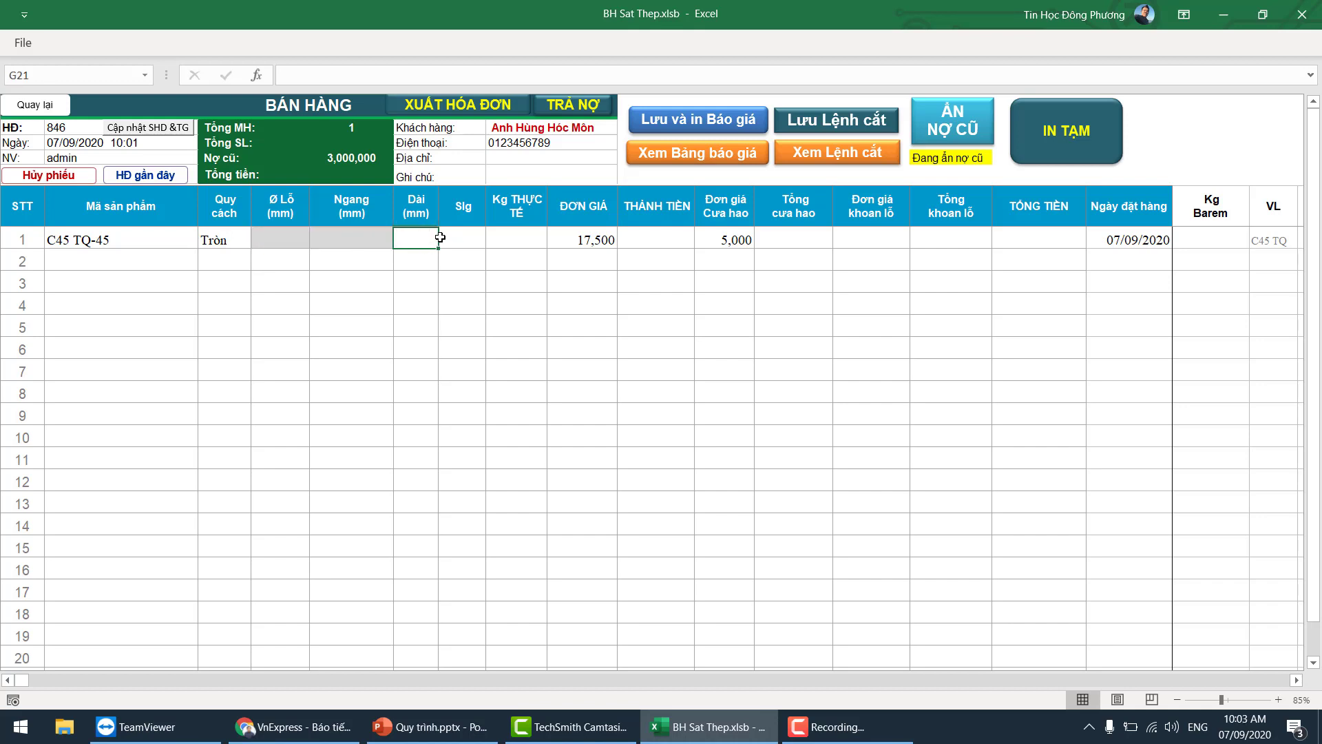
{"action": "type", "text": "2000"}
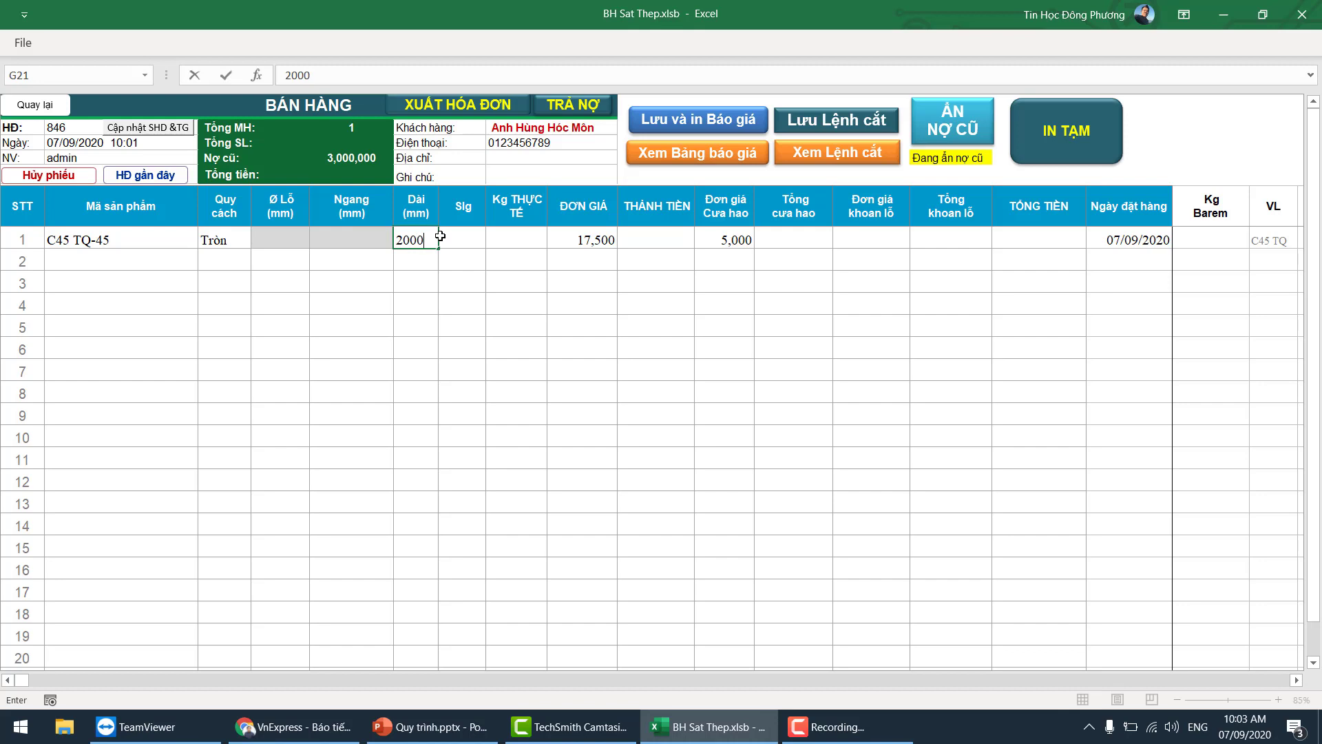
{"action": "left_click", "coordinate": [440, 237]}
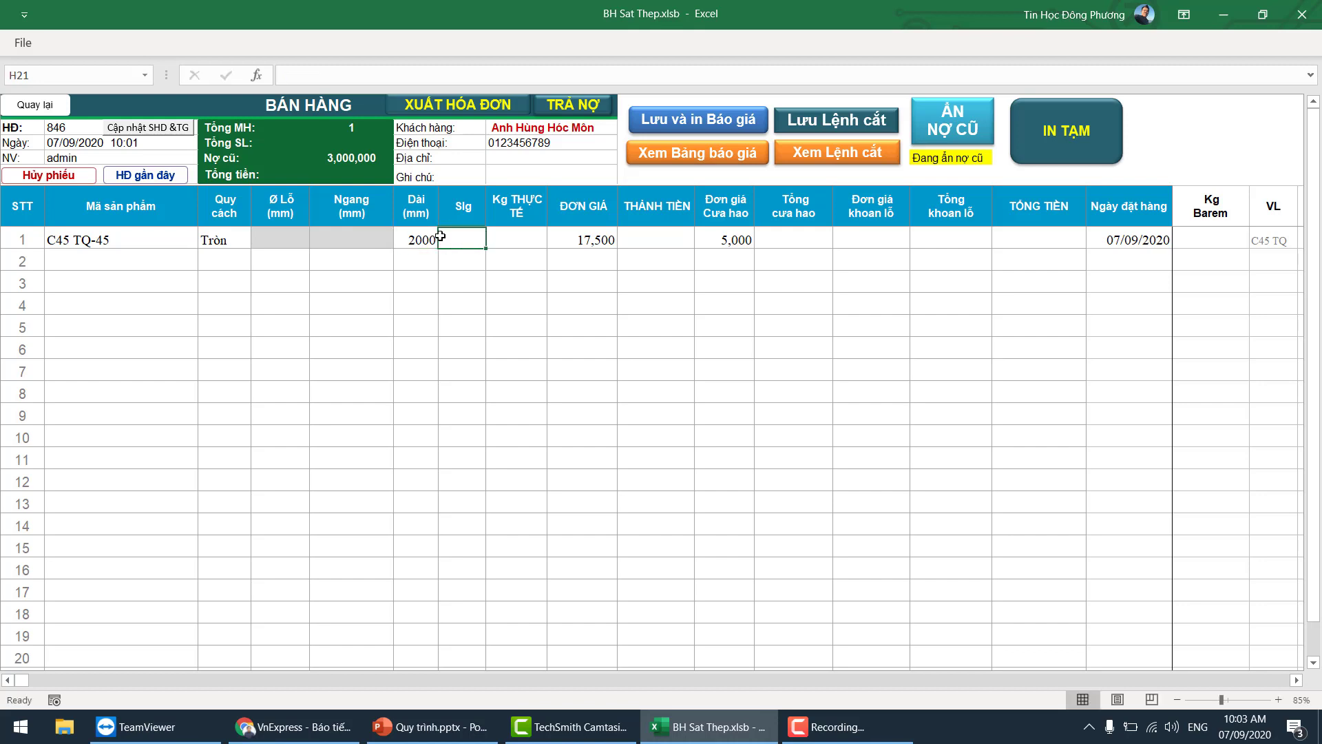
{"action": "left_click", "coordinate": [508, 296]}
{"action": "left_click", "coordinate": [144, 236]}
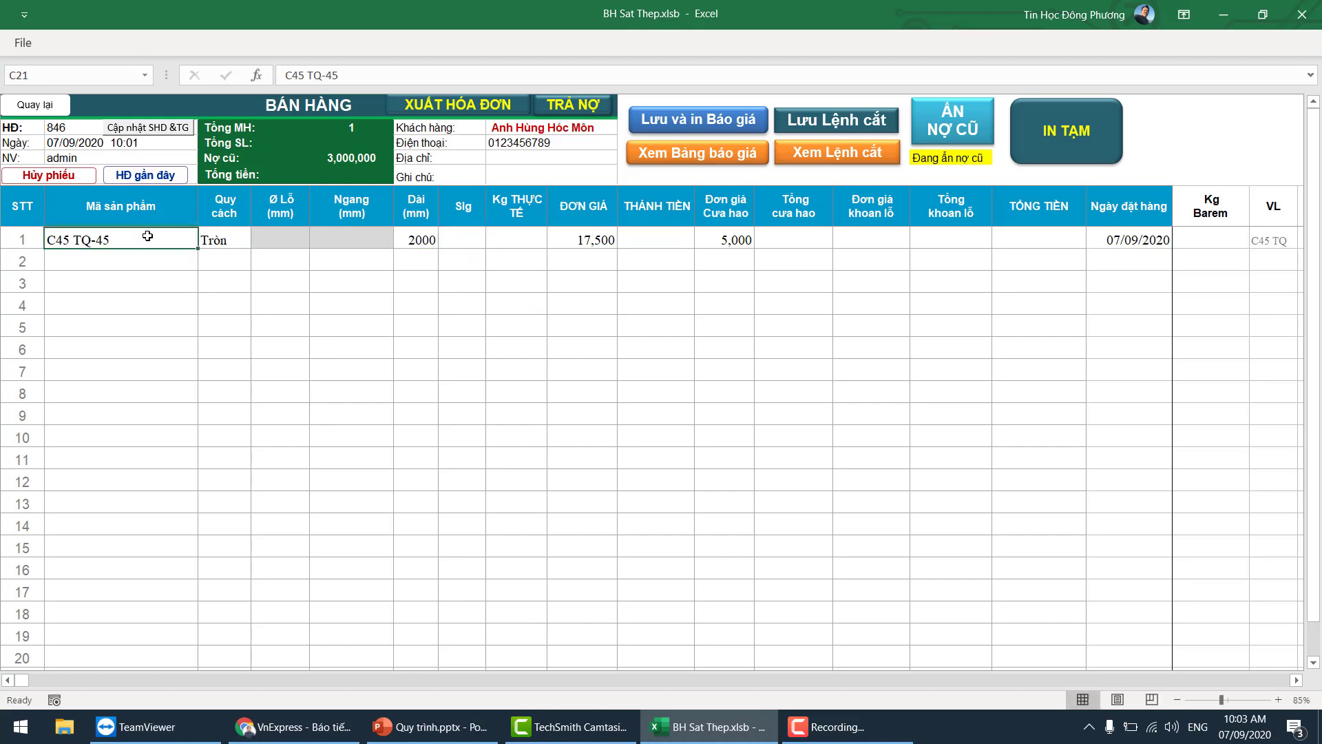
{"action": "left_click", "coordinate": [597, 236]}
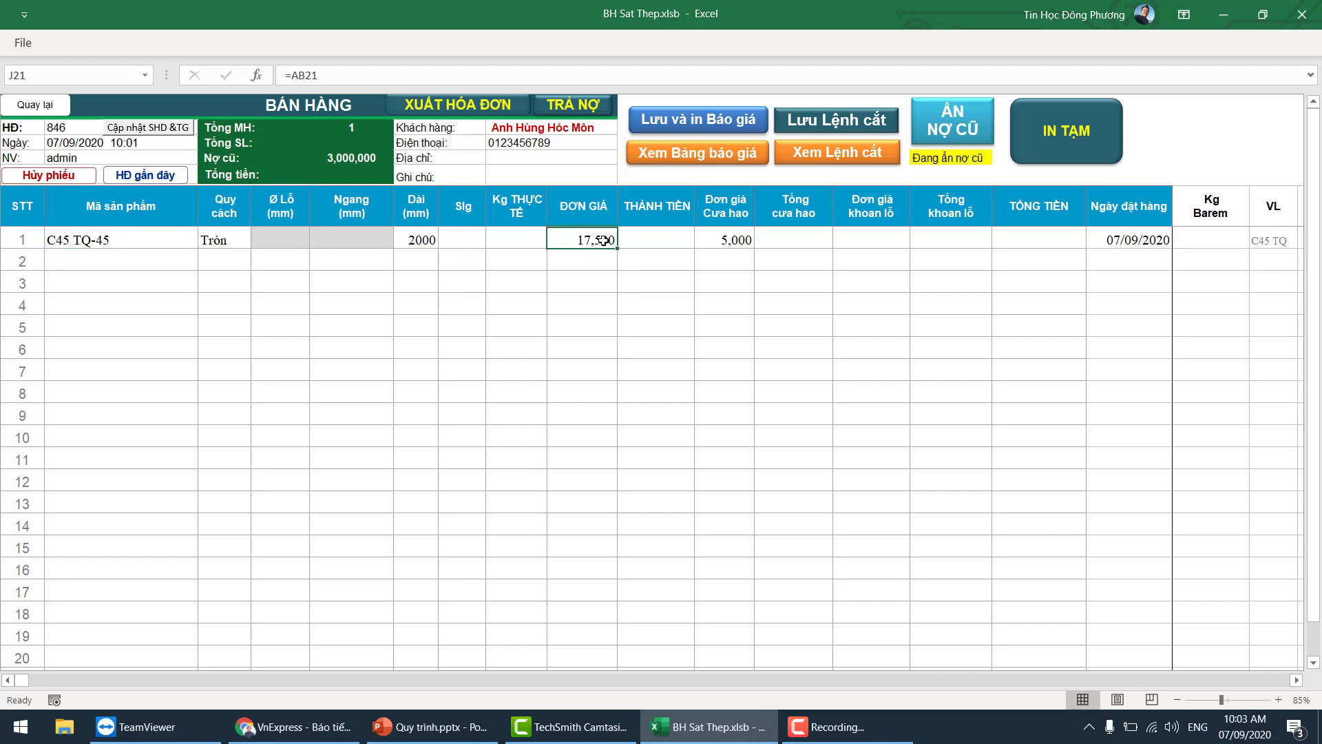
{"action": "left_click", "coordinate": [739, 241]}
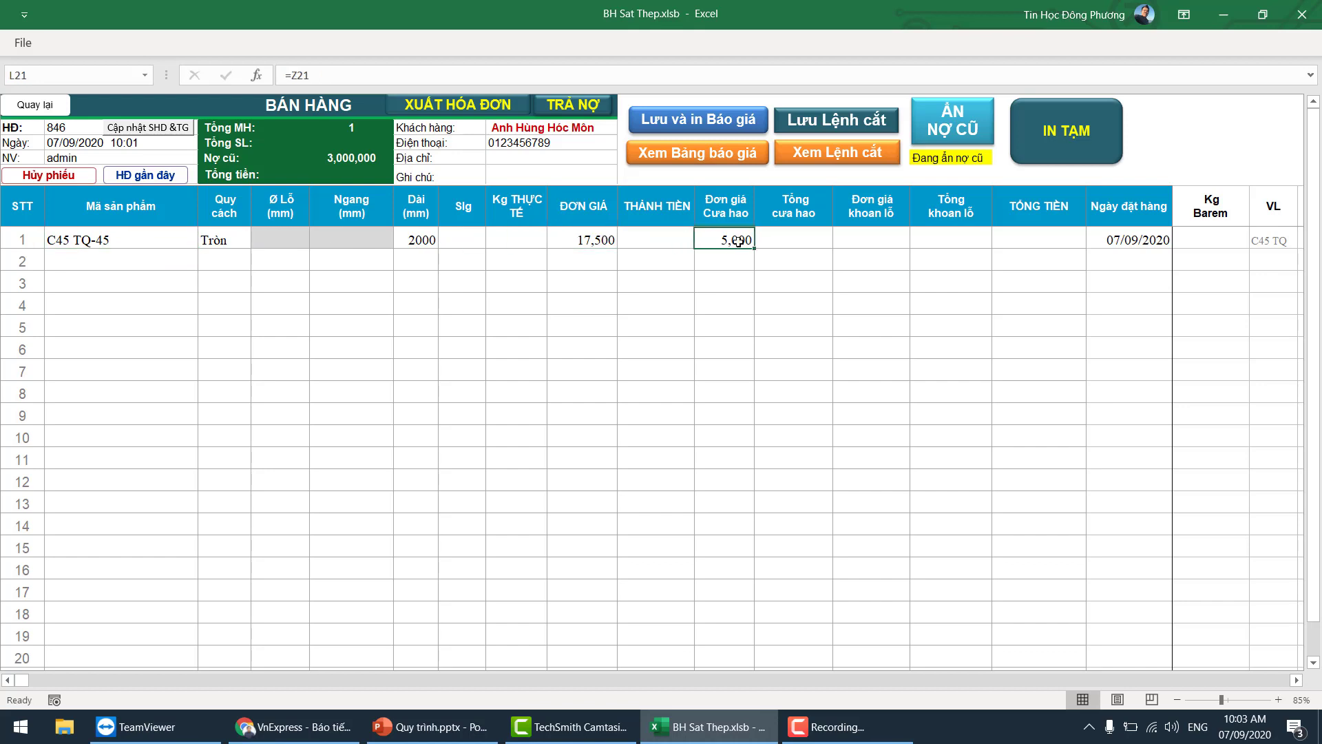
Set row 1's quantity (Slg) to 2
{"action": "left_click", "coordinate": [452, 241]}
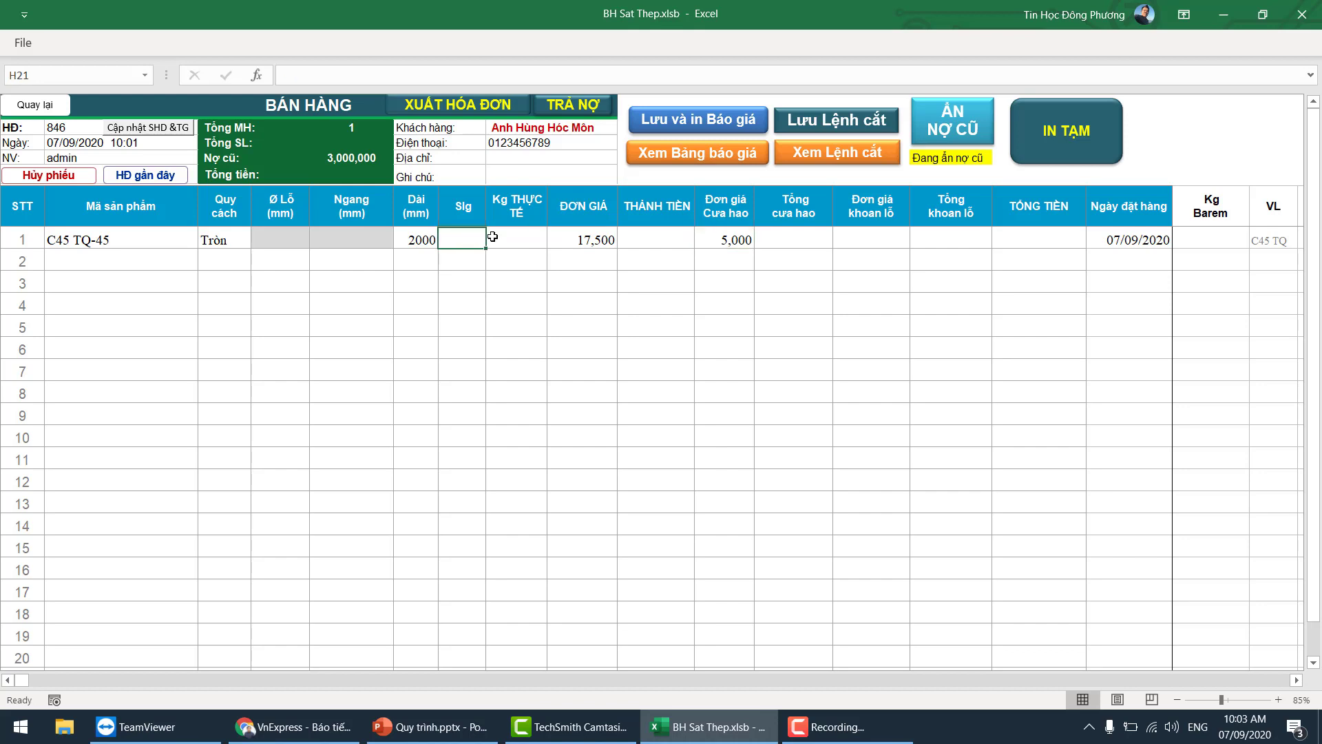
{"action": "left_click", "coordinate": [418, 239]}
{"action": "left_click", "coordinate": [446, 238]}
{"action": "type", "text": "2"}
{"action": "key", "text": "Return"}
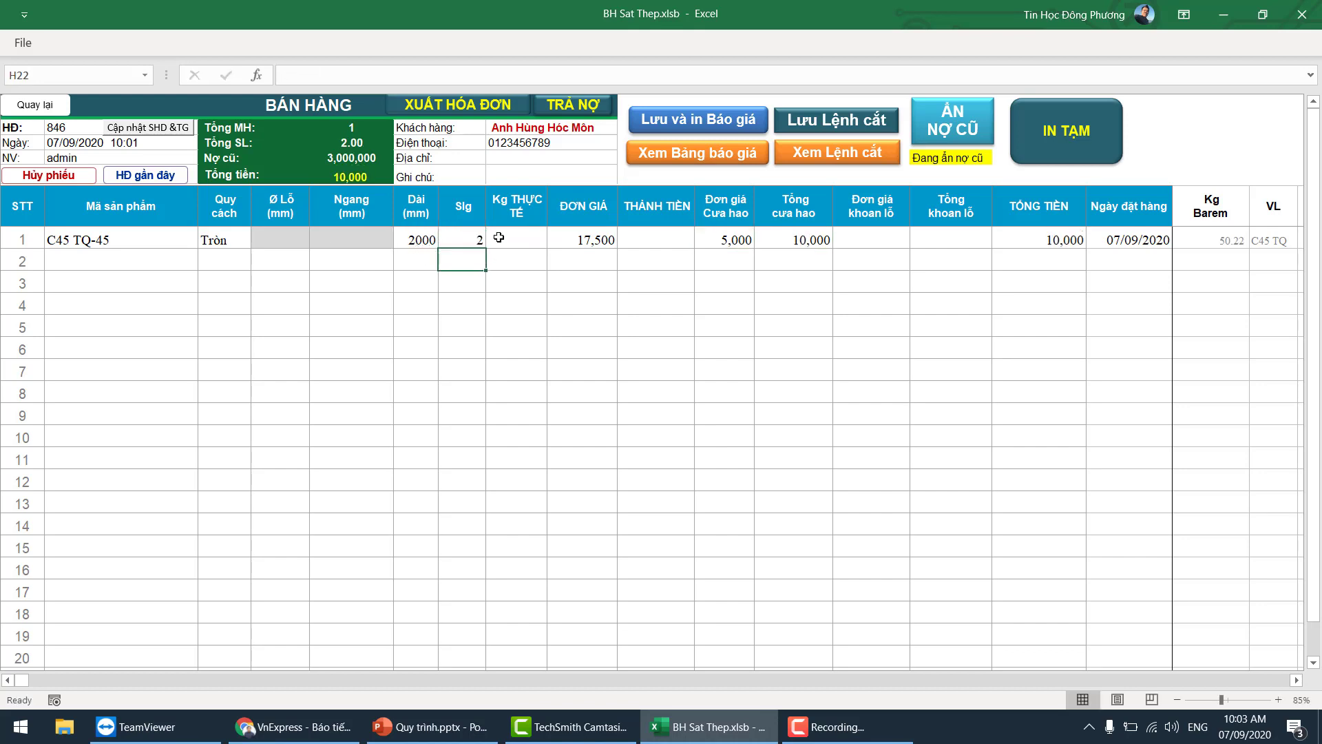
Review row 1's date 07/09/2020, length, quantity, unit prices and Tổng cưa hao total
{"action": "left_click", "coordinate": [501, 238]}
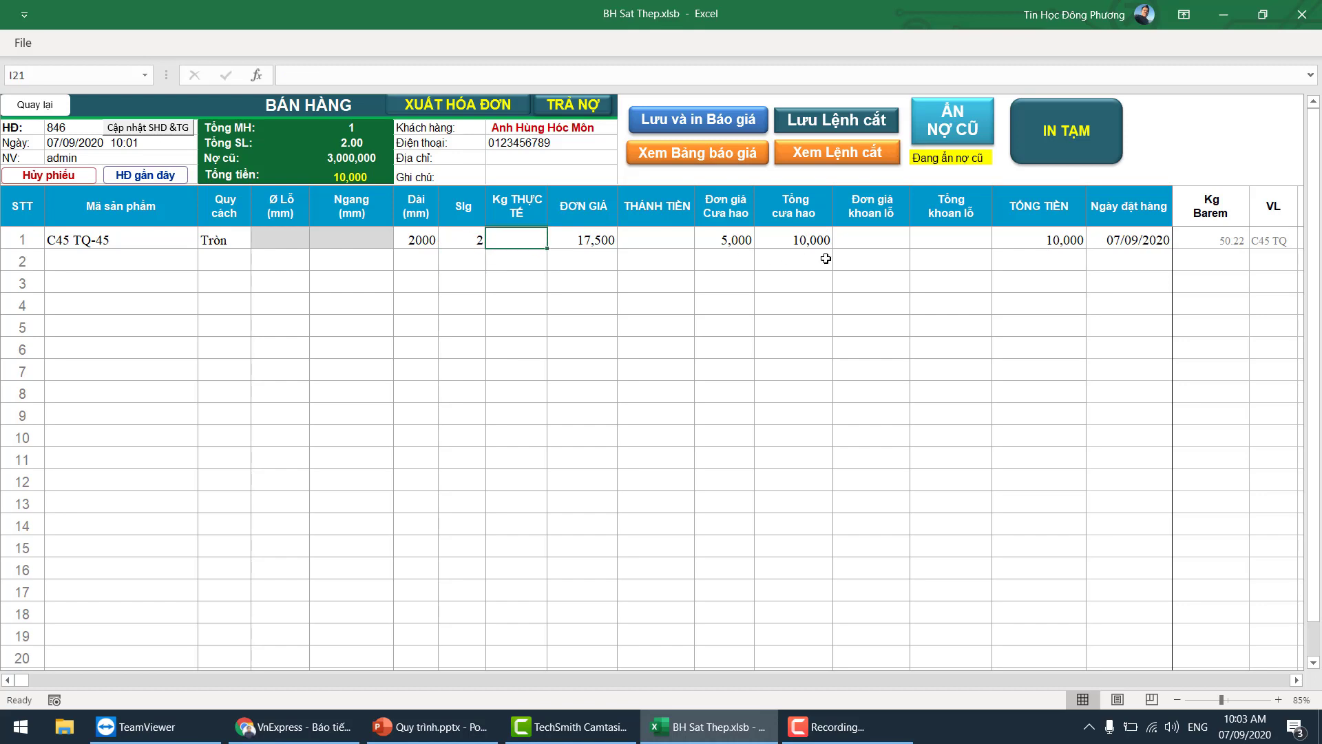
{"action": "left_click", "coordinate": [1139, 243]}
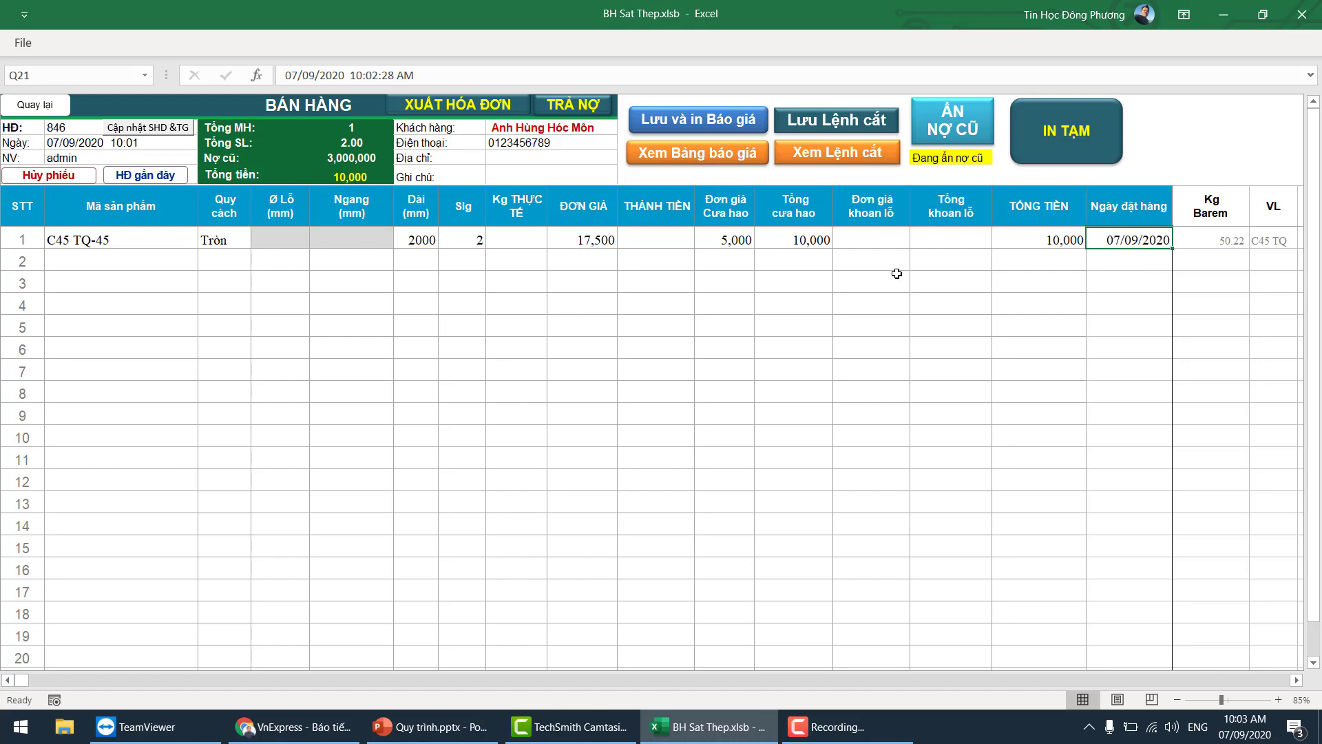
{"action": "left_click", "coordinate": [418, 239]}
{"action": "left_click", "coordinate": [462, 239]}
{"action": "left_click", "coordinate": [583, 239]}
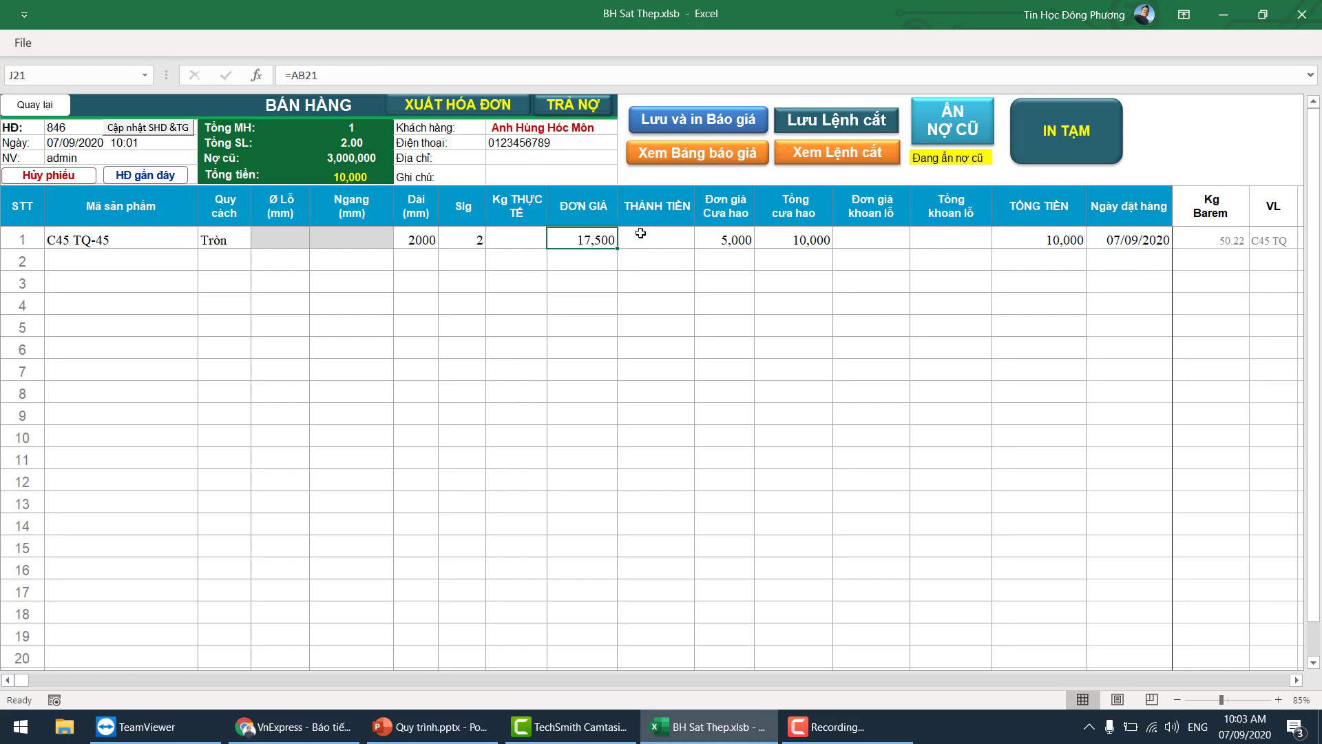
{"action": "left_click", "coordinate": [724, 239]}
{"action": "left_click", "coordinate": [796, 238]}
Enter 50.22 kg in row 1's Kg THỰC TẾ, matching the Kg Barem weight
{"action": "left_click", "coordinate": [1222, 202]}
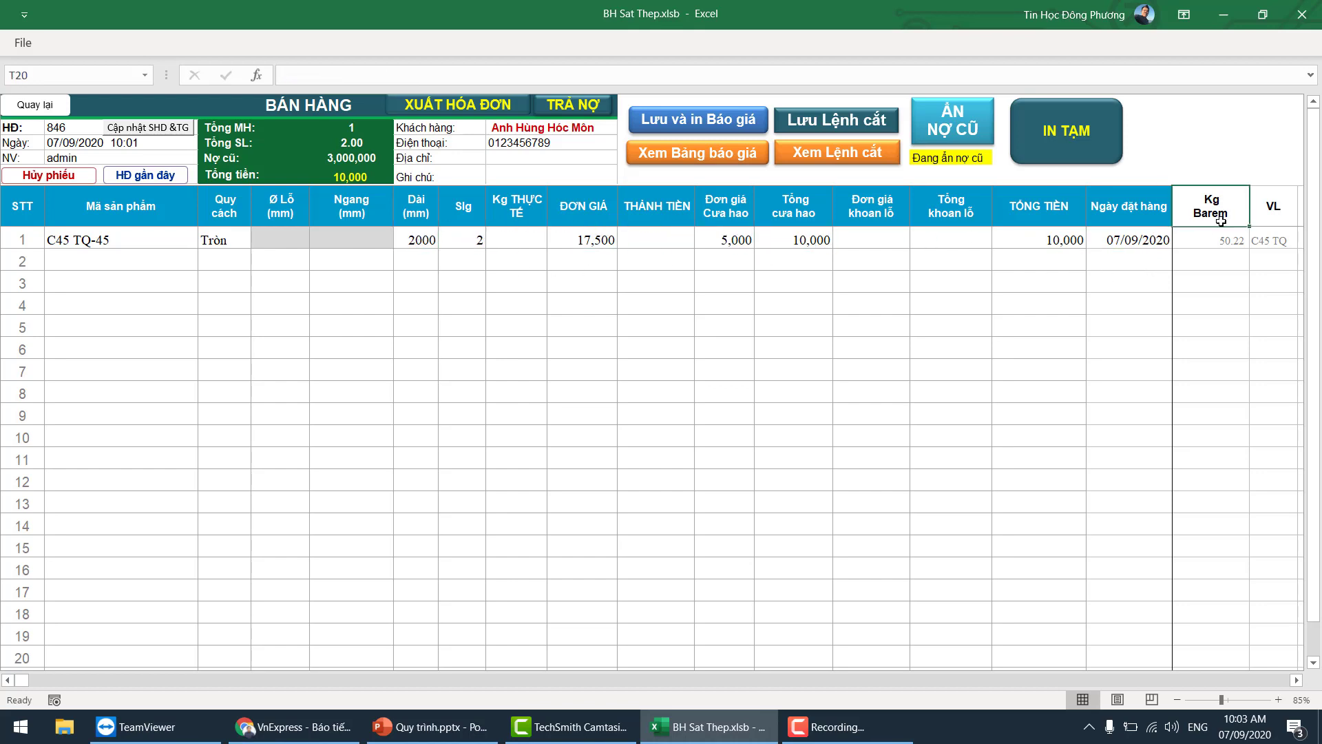
{"action": "left_click", "coordinate": [1225, 238]}
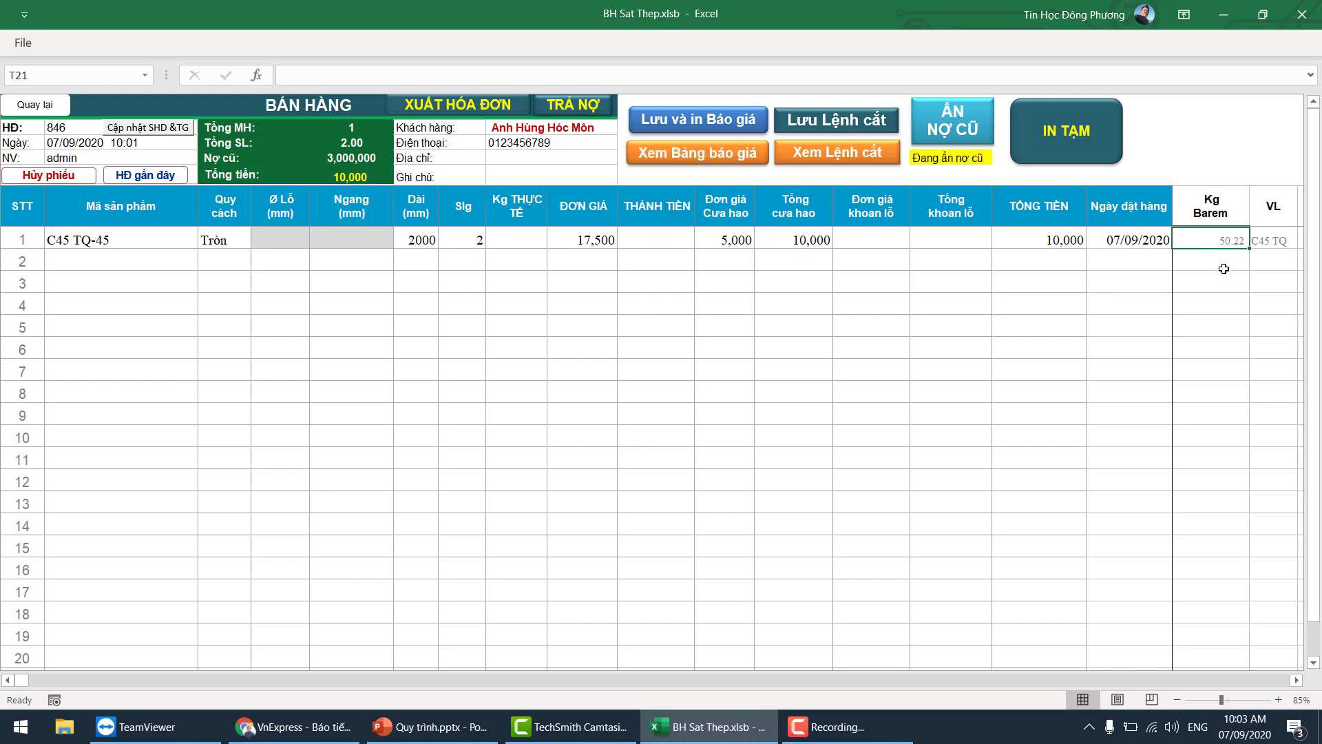
{"action": "left_click", "coordinate": [1225, 253]}
{"action": "left_click", "coordinate": [1225, 242]}
{"action": "left_click", "coordinate": [531, 241]}
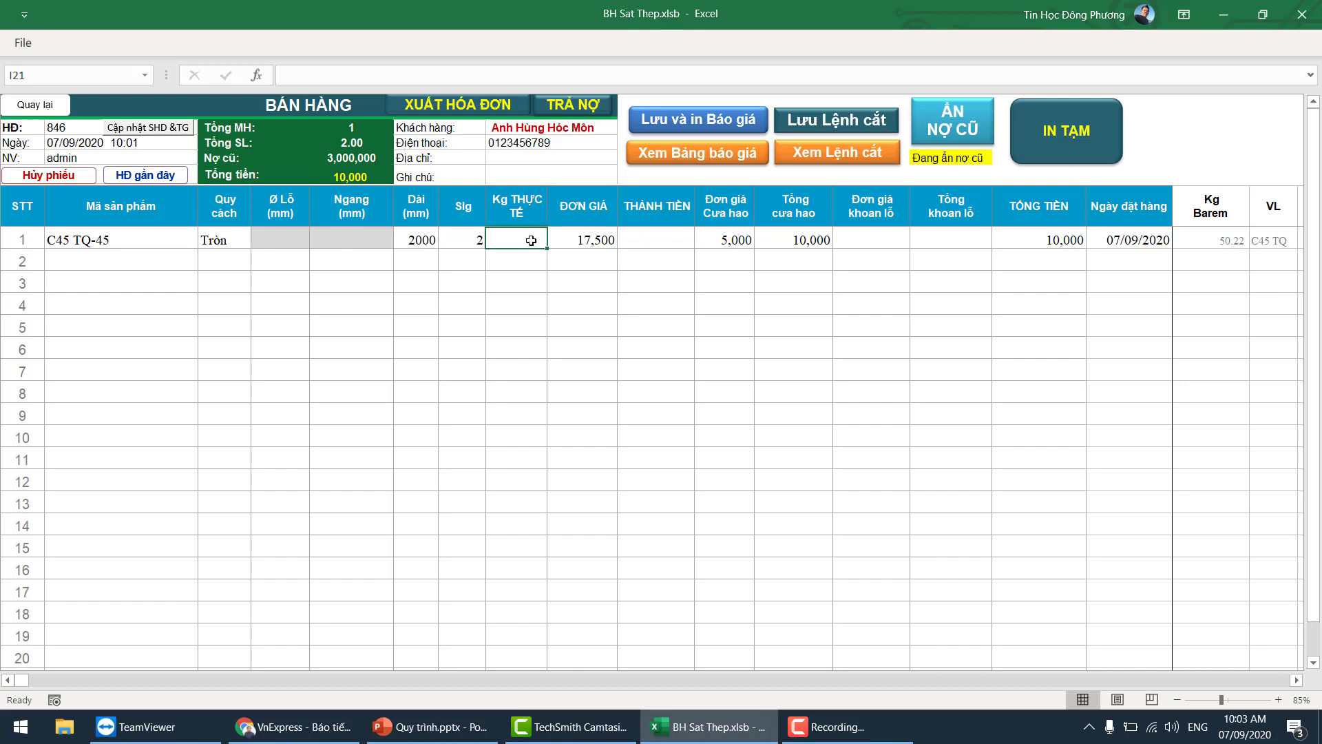
{"action": "left_click", "coordinate": [1224, 240]}
{"action": "left_click", "coordinate": [523, 237]}
{"action": "type", "text": "50.22"}
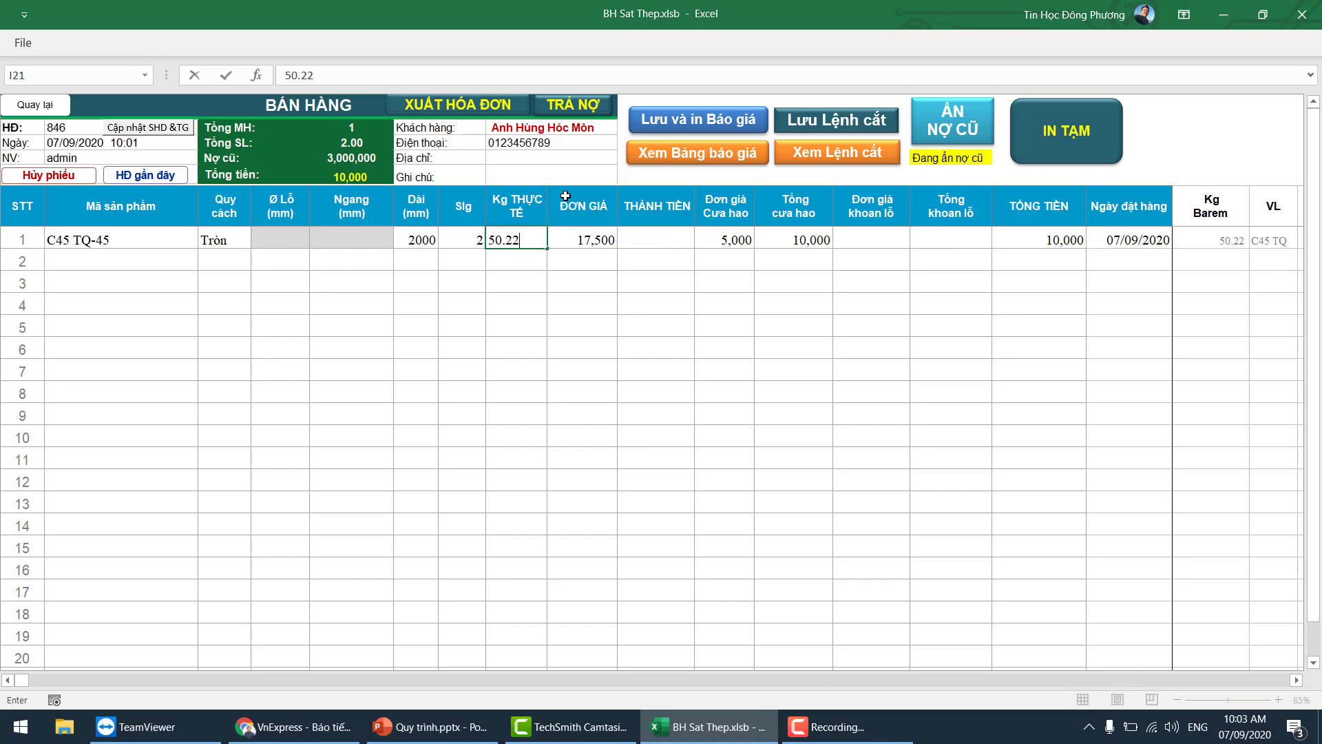
{"action": "key", "text": "Return"}
Inspect row 1's drilling cost and TỔNG TIỀN columns, then start line 2's product lookup
{"action": "left_click", "coordinate": [842, 265]}
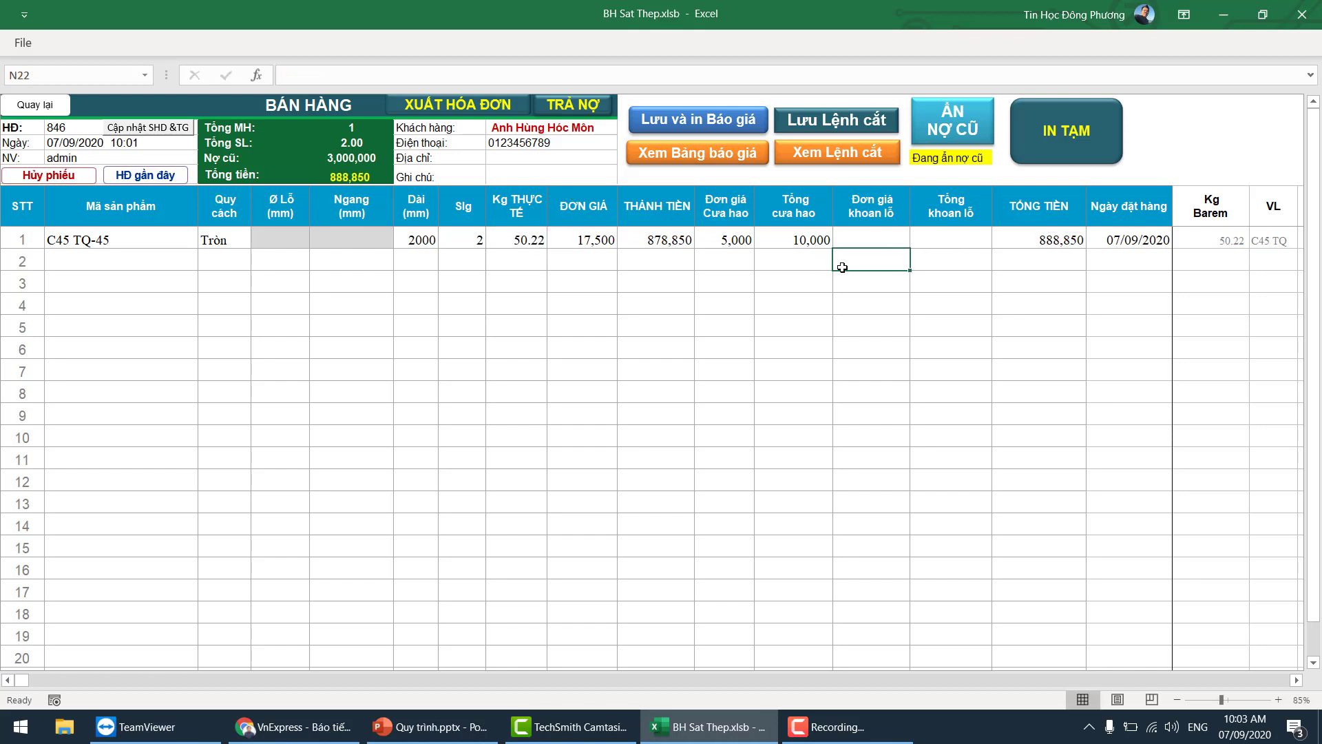
{"action": "left_click", "coordinate": [880, 238]}
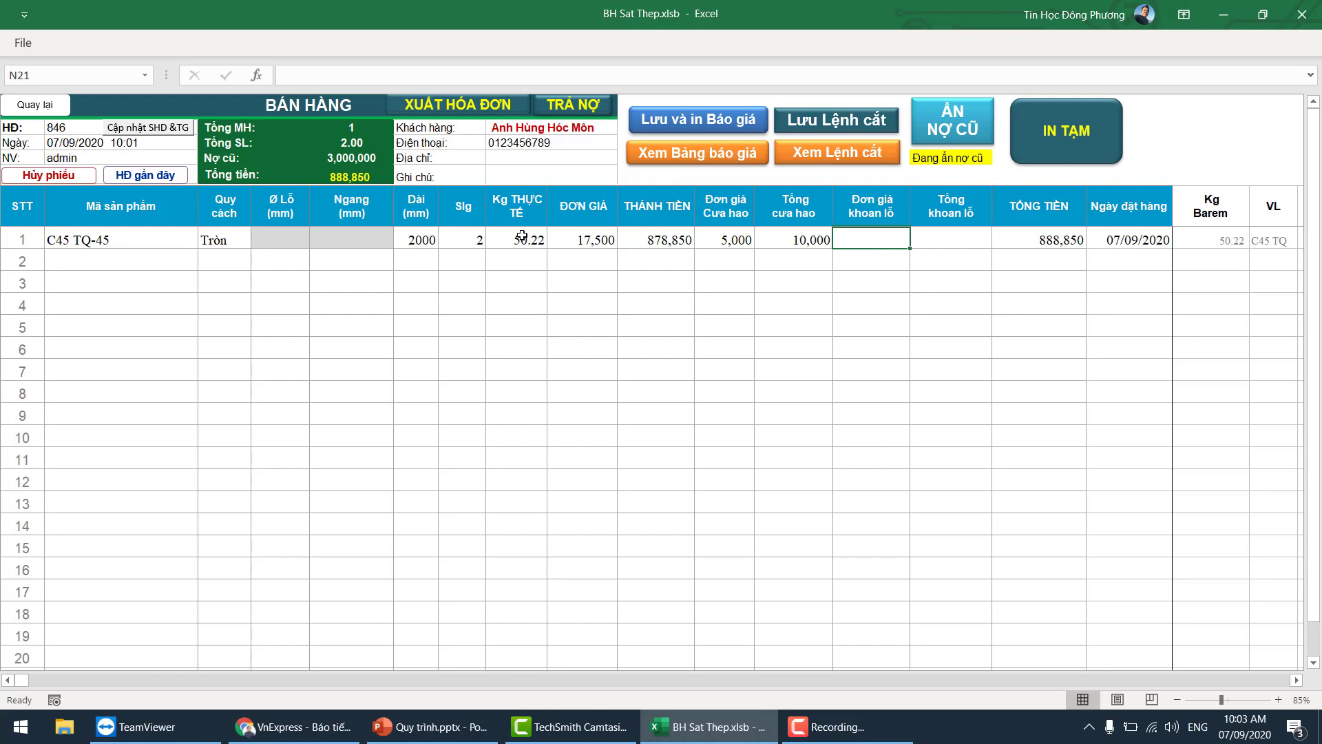
{"action": "left_click", "coordinate": [942, 237]}
{"action": "left_click", "coordinate": [1016, 234]}
{"action": "mouse_move", "coordinate": [888, 236]}
{"action": "left_mouse_down"}
{"action": "mouse_move", "coordinate": [923, 229]}
{"action": "mouse_move", "coordinate": [956, 463]}
{"action": "left_mouse_up"}
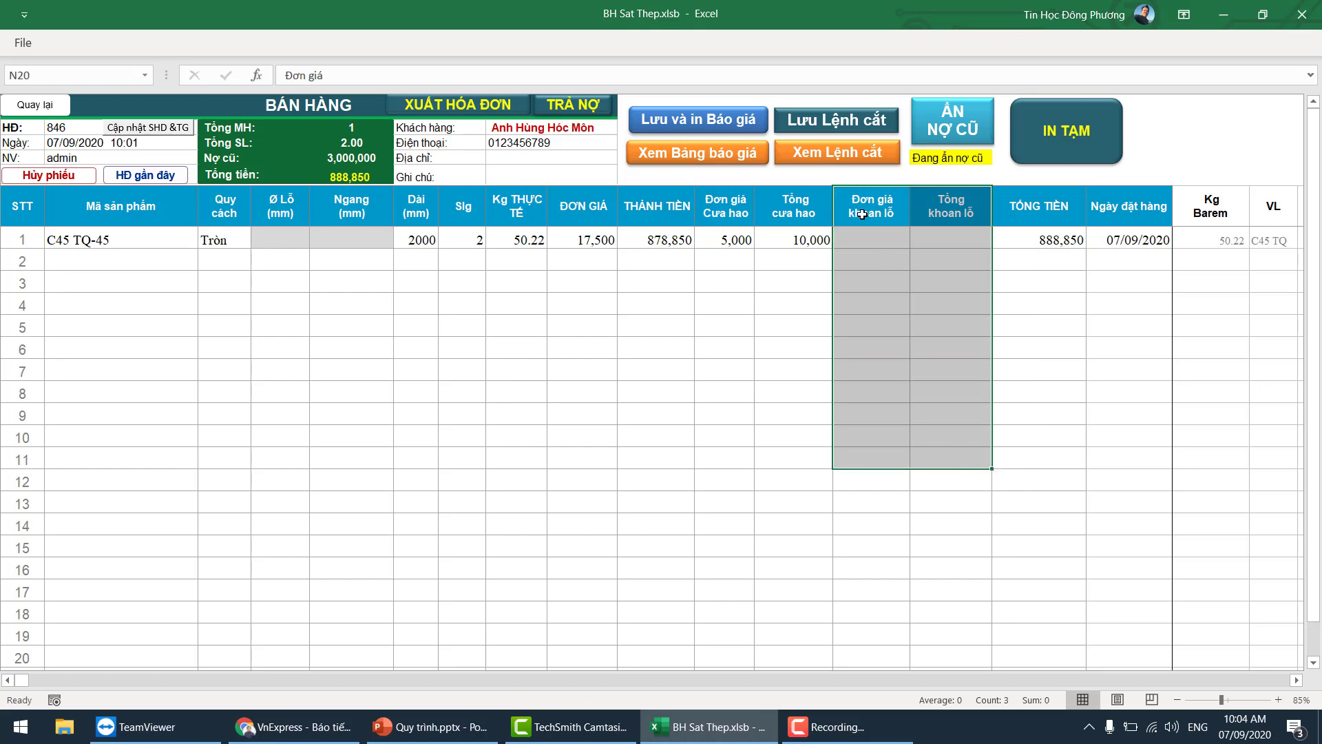
{"action": "left_click_drag", "start_coordinate": [862, 214], "coordinate": [957, 508]}
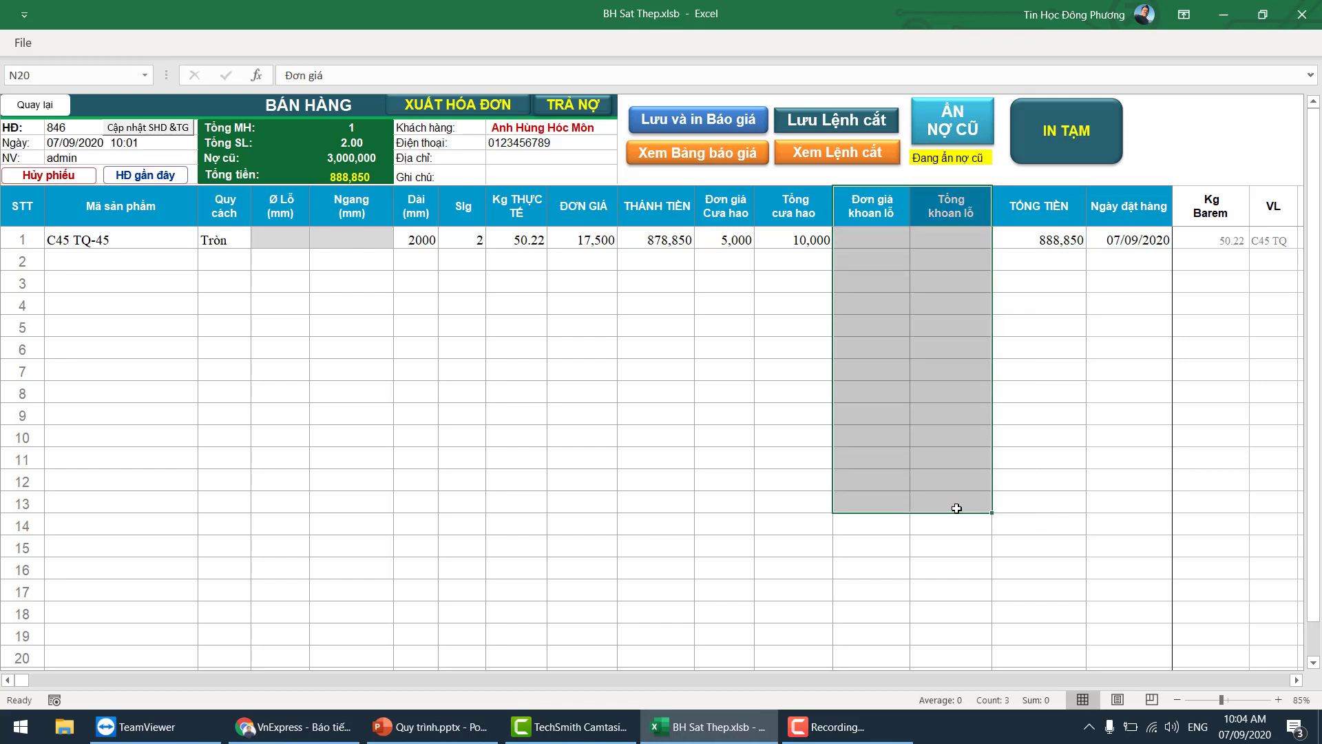
{"action": "left_click", "coordinate": [933, 261]}
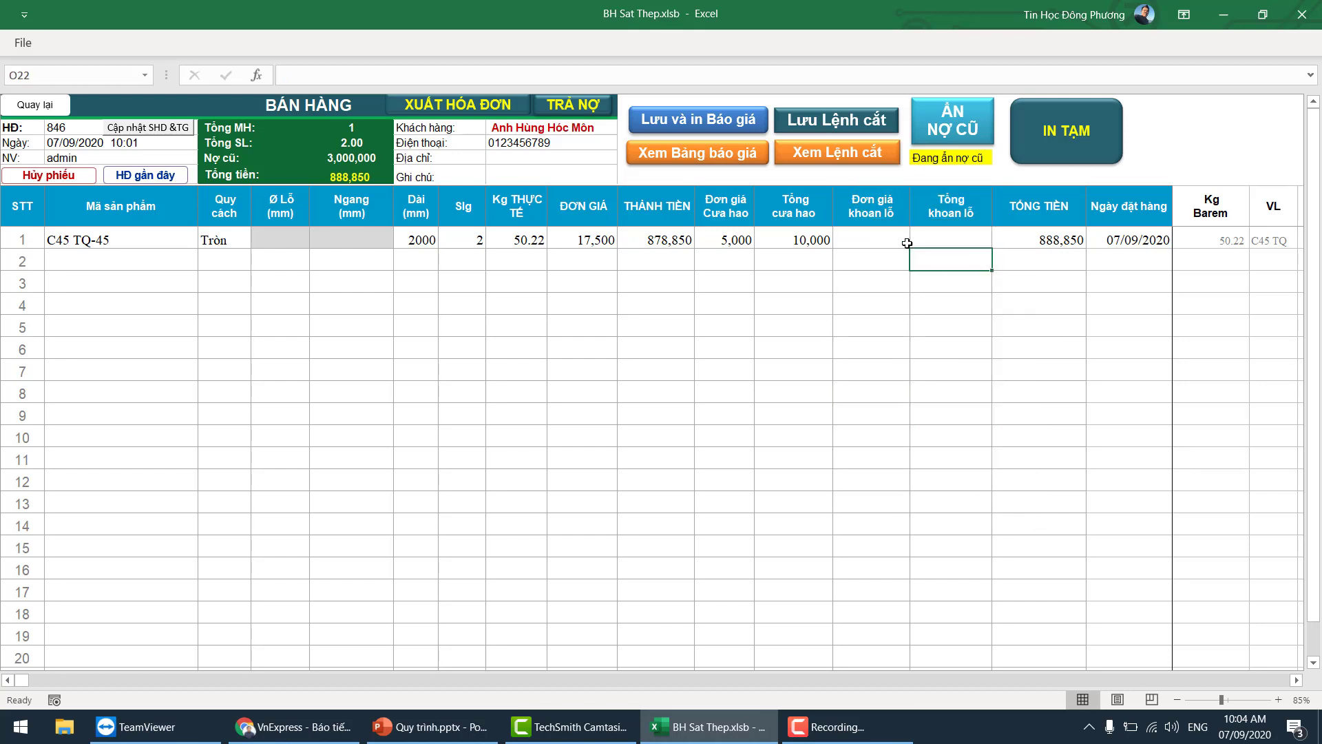
{"action": "left_click_drag", "start_coordinate": [863, 211], "coordinate": [948, 528]}
{"action": "left_click", "coordinate": [915, 432]}
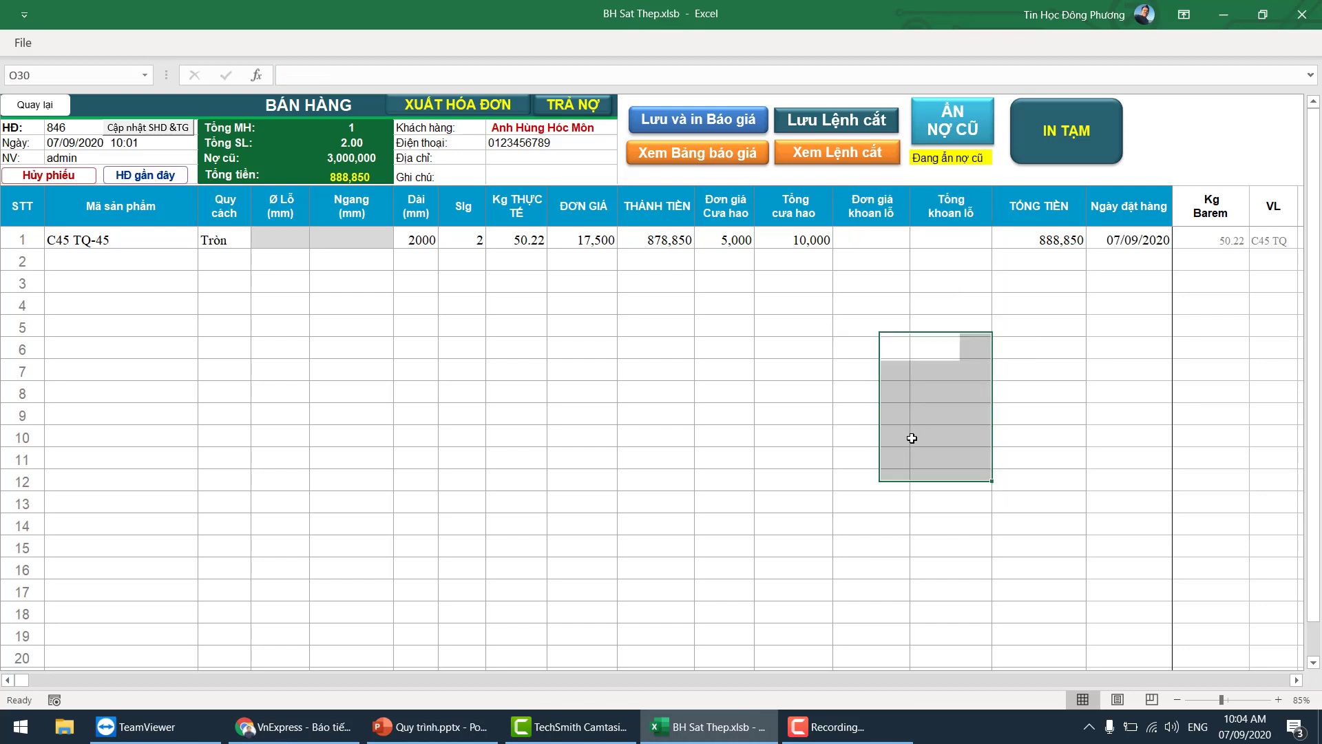
{"action": "left_click_drag", "start_coordinate": [885, 217], "coordinate": [932, 381]}
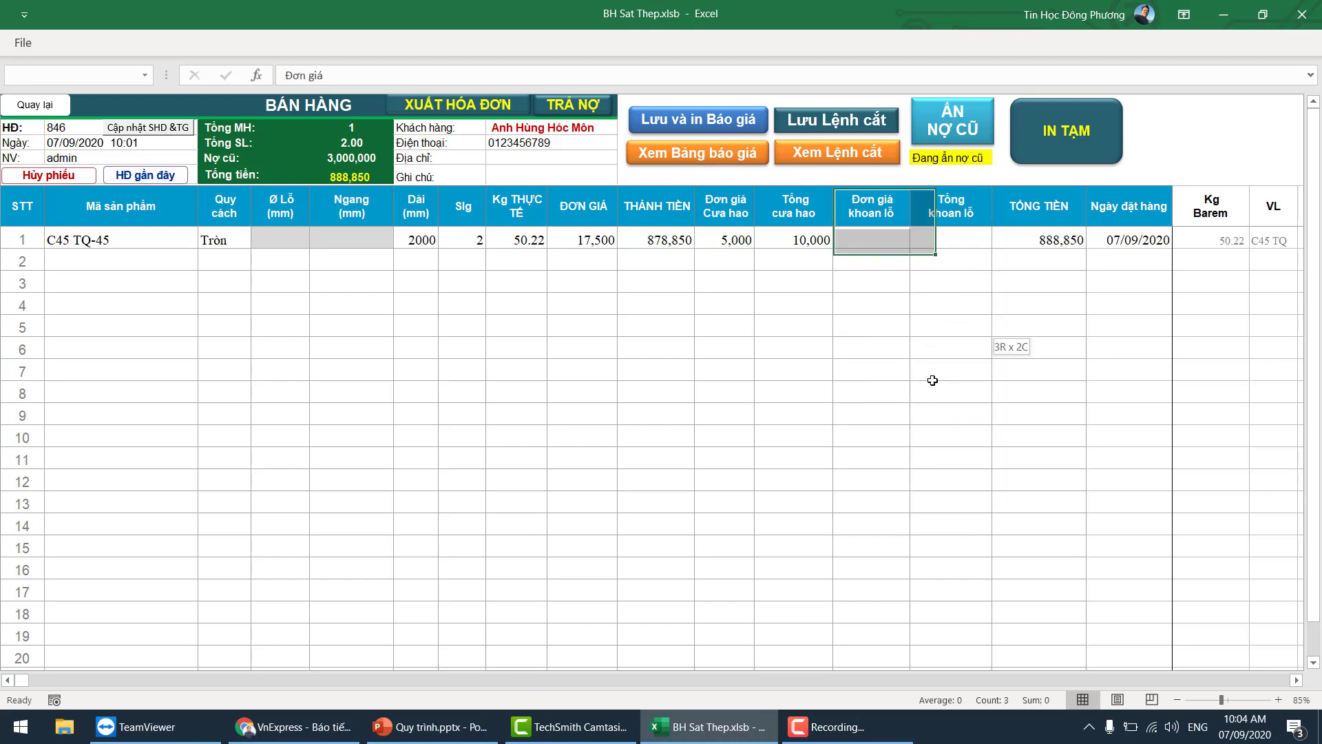
{"action": "left_click", "coordinate": [313, 311]}
{"action": "left_click", "coordinate": [168, 260]}
Add product TAMC50-55 to row 2 with shape Tấm
{"action": "type", "text": "ta"}
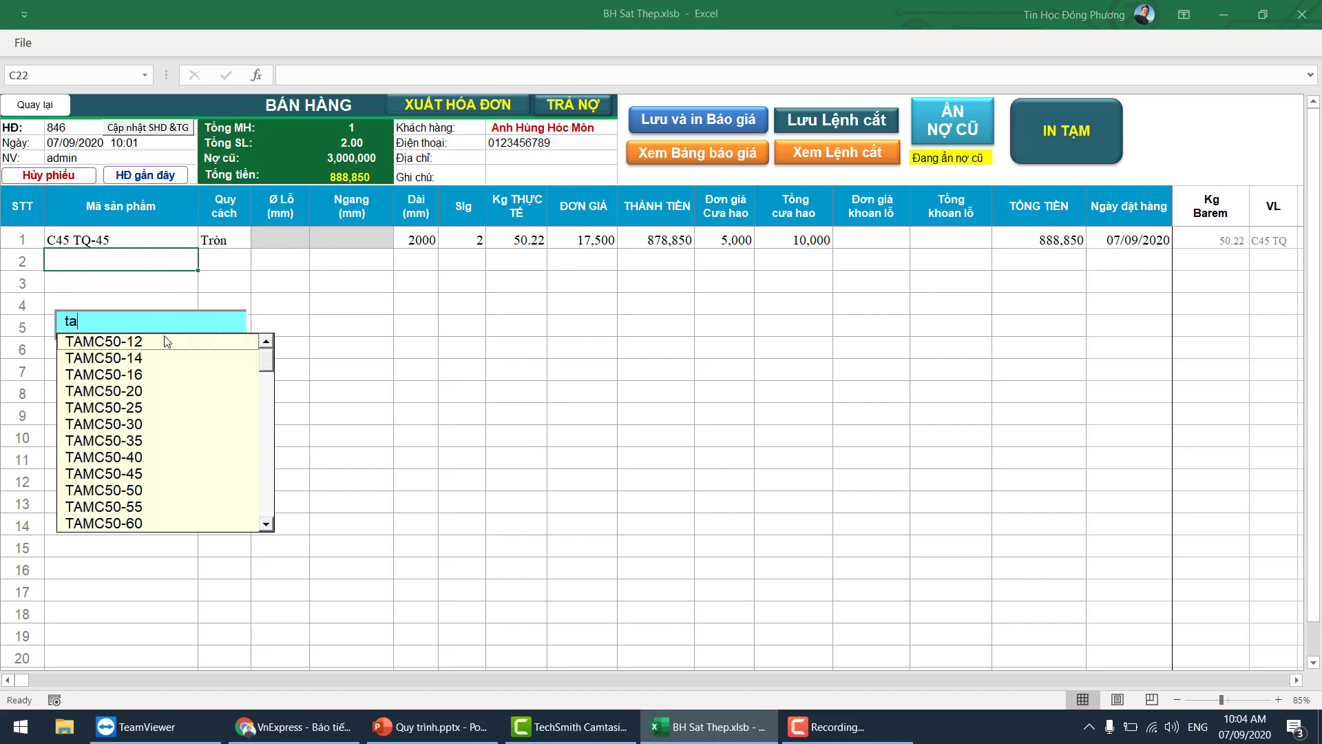
{"action": "type", "text": "m"}
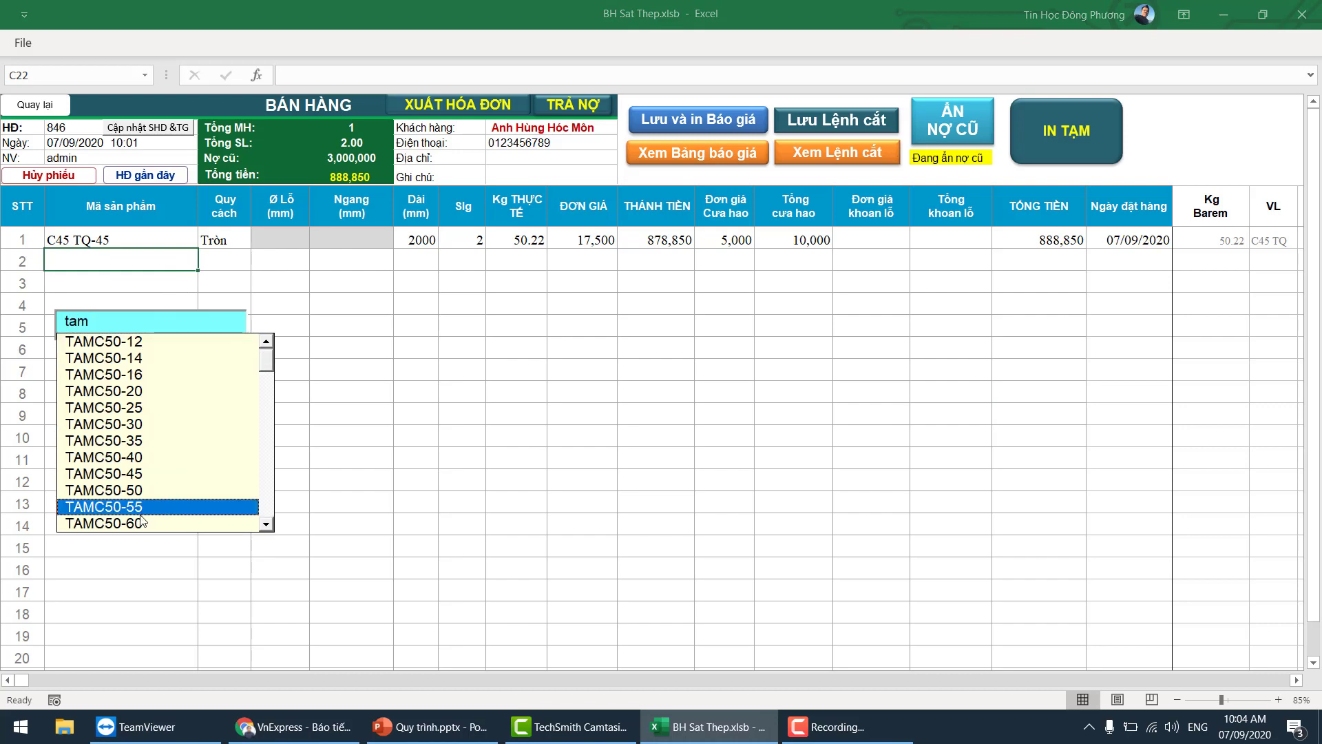
{"action": "double_click", "coordinate": [143, 513]}
{"action": "left_click", "coordinate": [227, 259]}
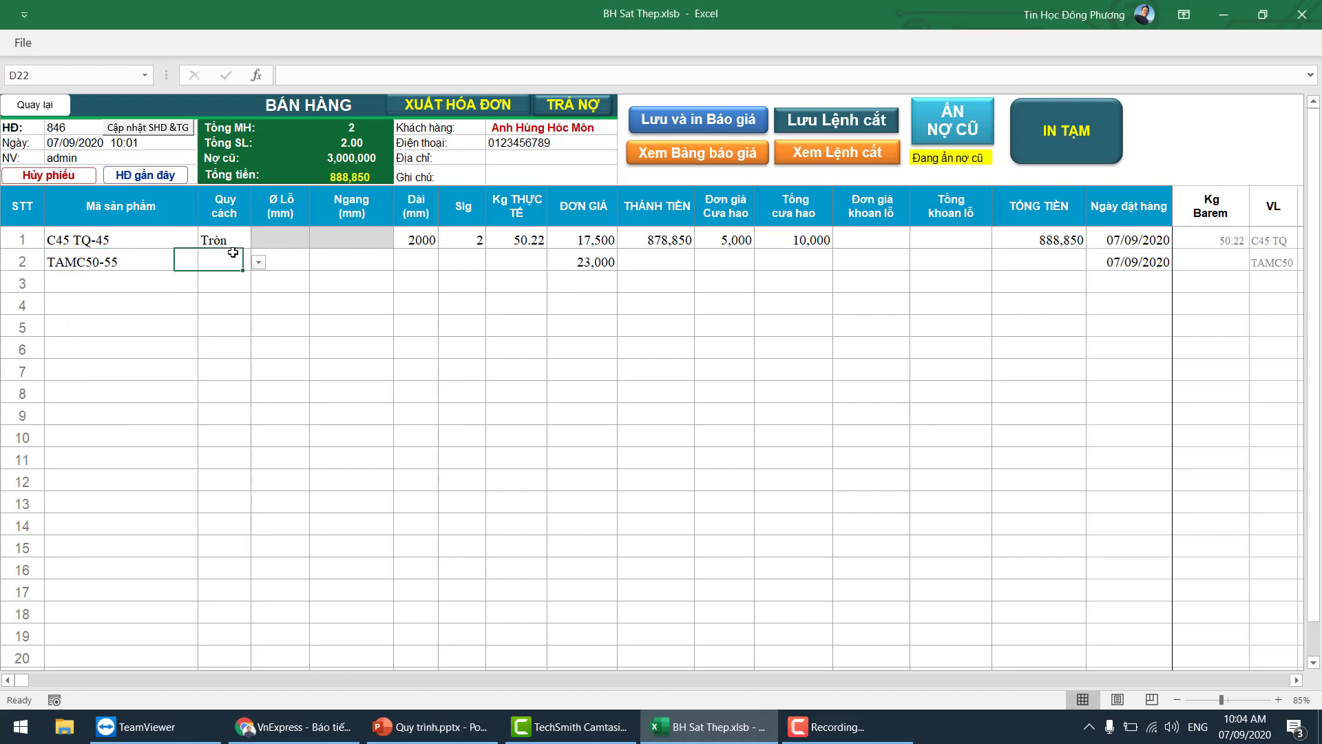
{"action": "left_click", "coordinate": [259, 262]}
{"action": "left_click", "coordinate": [214, 285]}
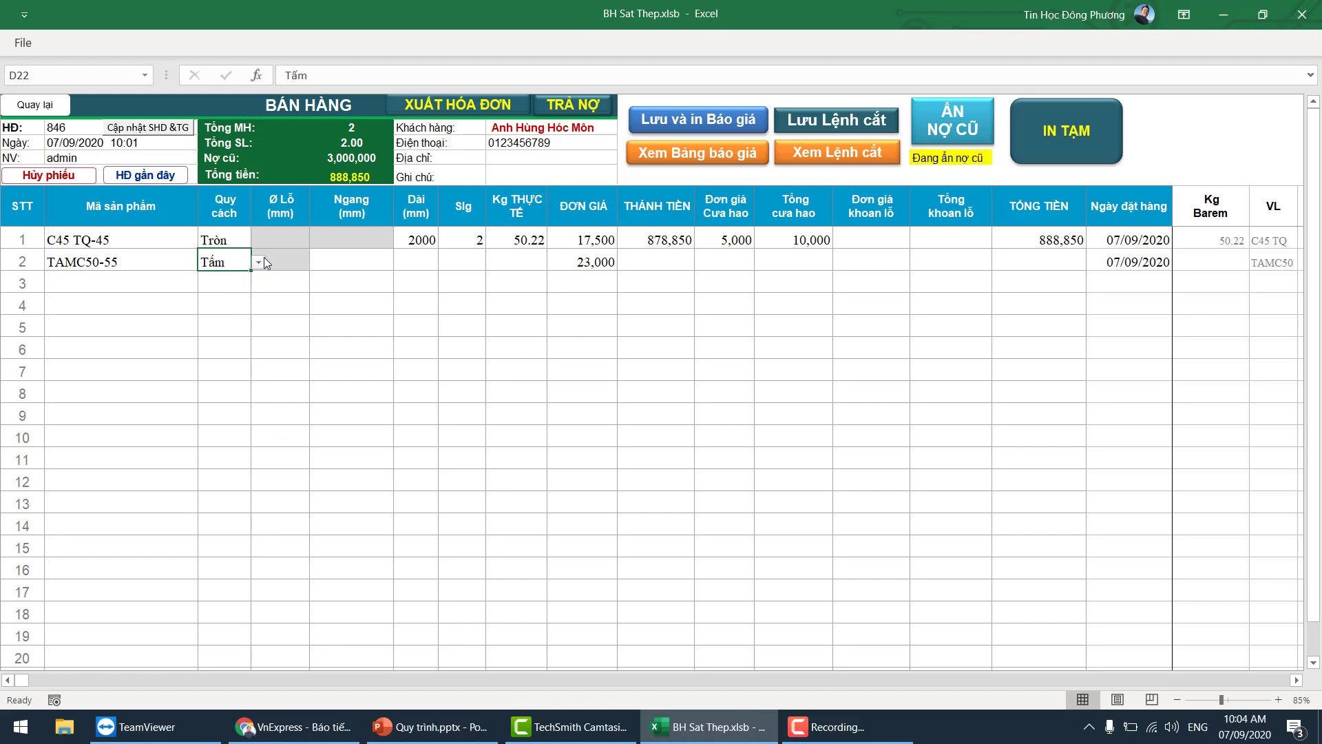
Enter width 200, length 3000, quantity 1 and actual weight 259.05 for row 2
{"action": "left_click", "coordinate": [290, 259]}
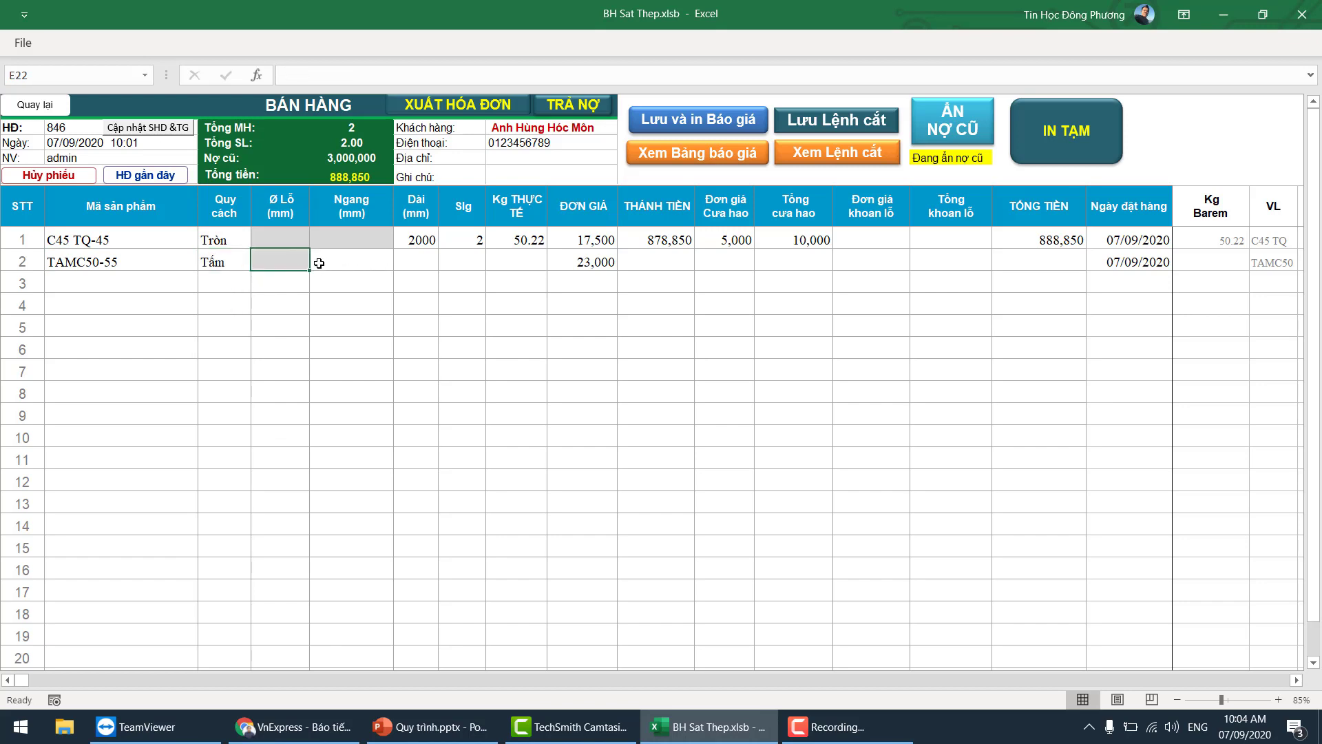
{"action": "left_click", "coordinate": [351, 261]}
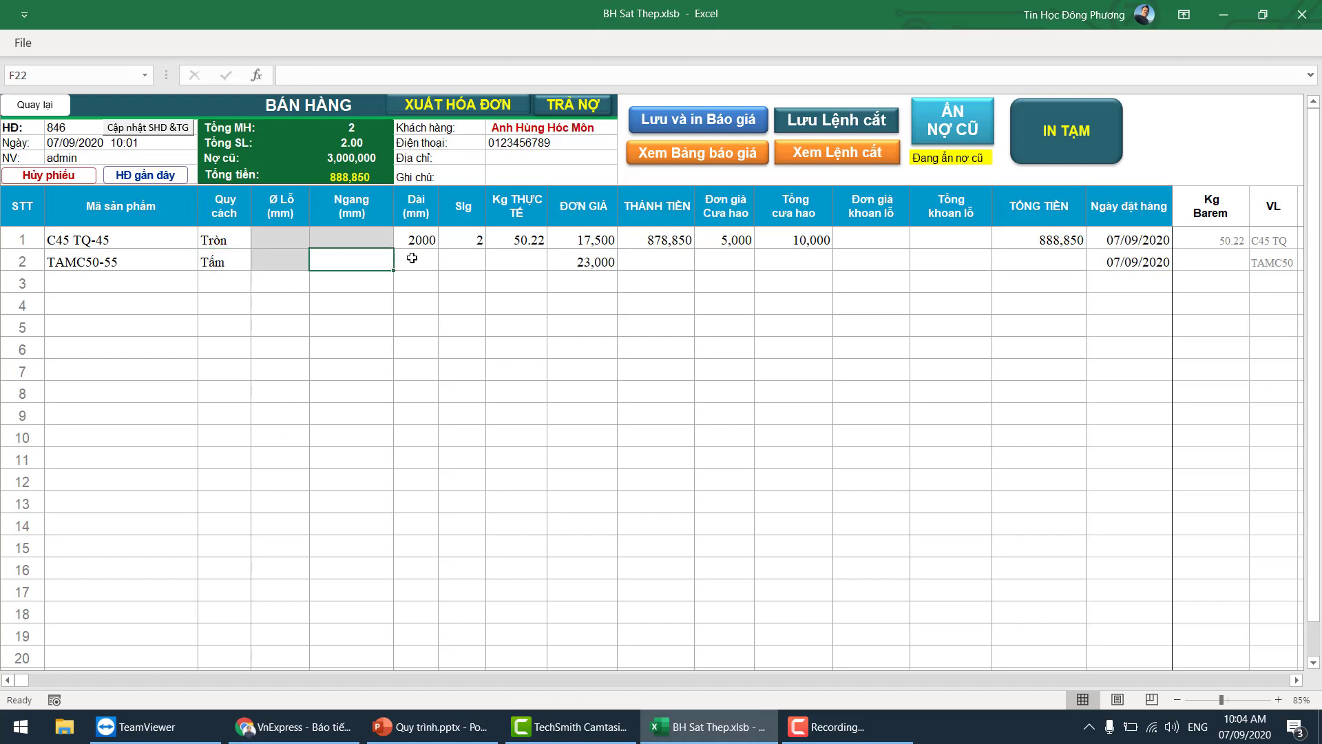
{"action": "type", "text": "200"}
{"action": "key", "text": "Tab"}
{"action": "type", "text": "300"}
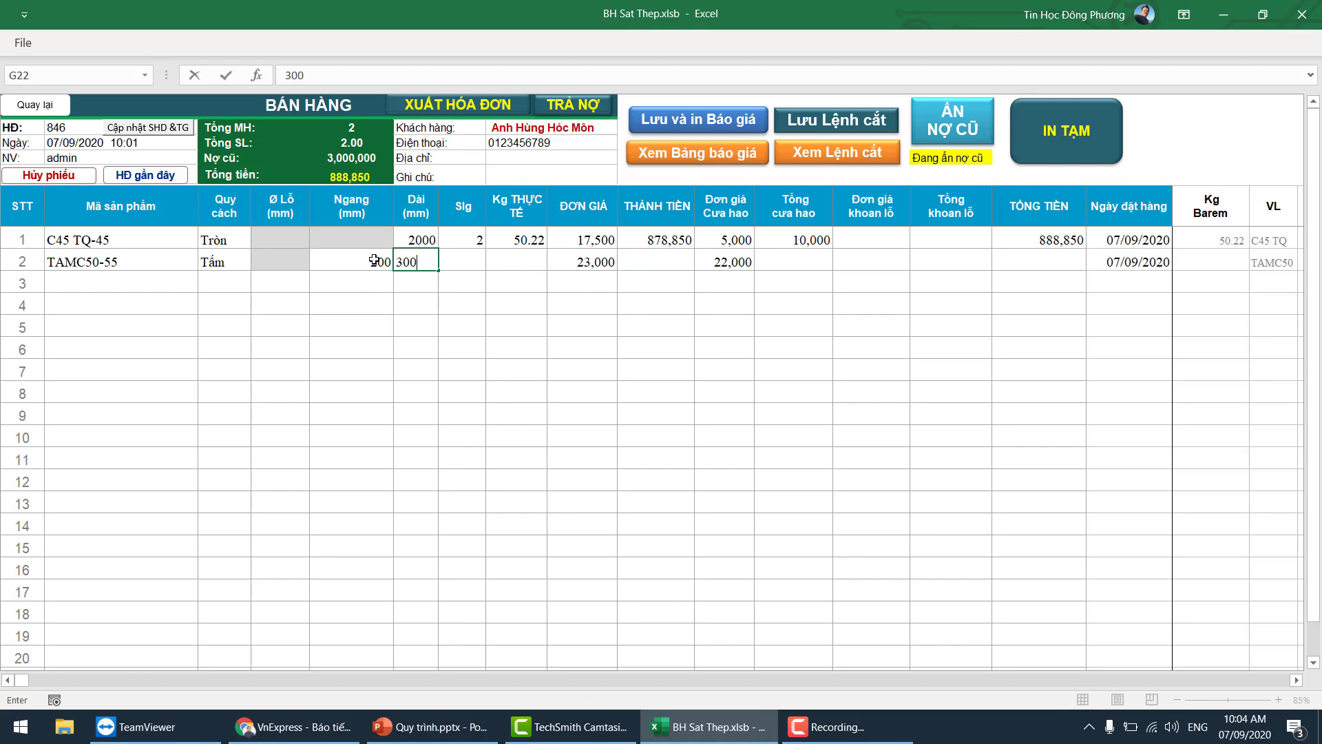
{"action": "key", "text": "Tab"}
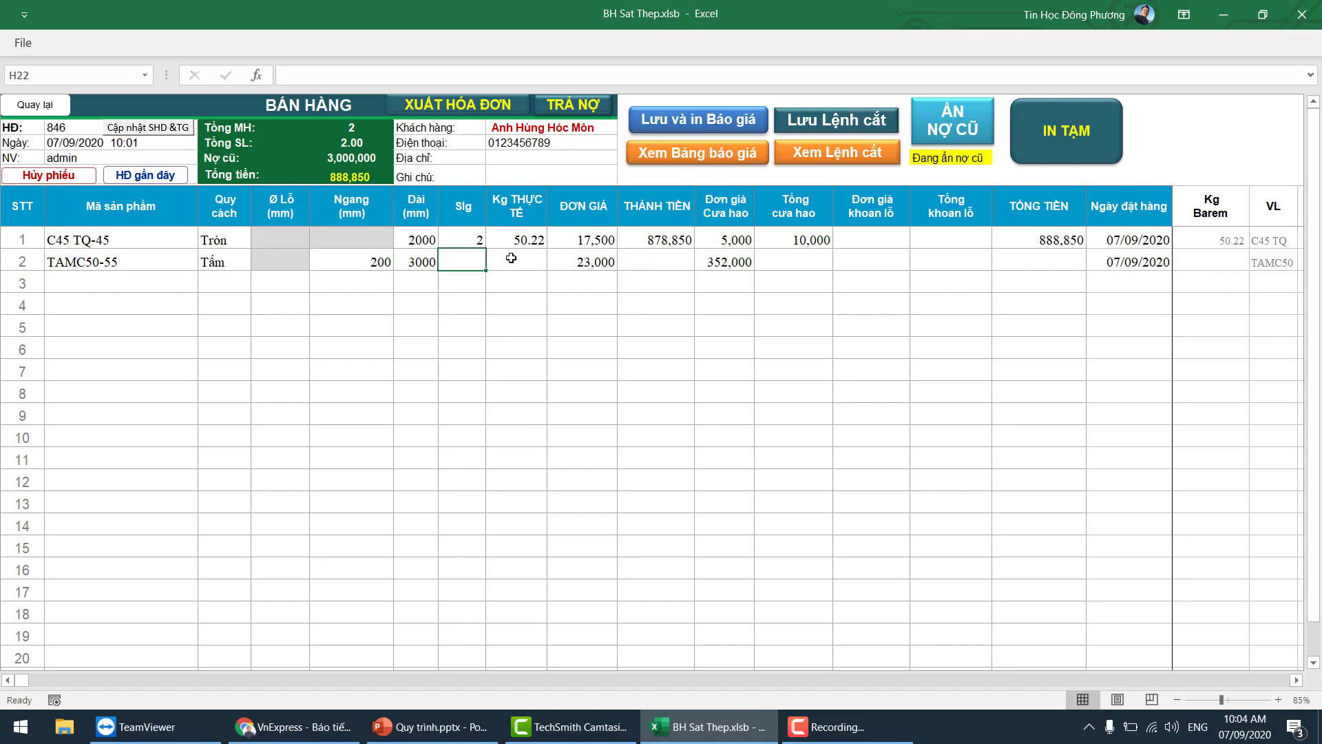
{"action": "type", "text": "1"}
{"action": "key", "text": "Tab"}
{"action": "left_click", "coordinate": [1195, 261]}
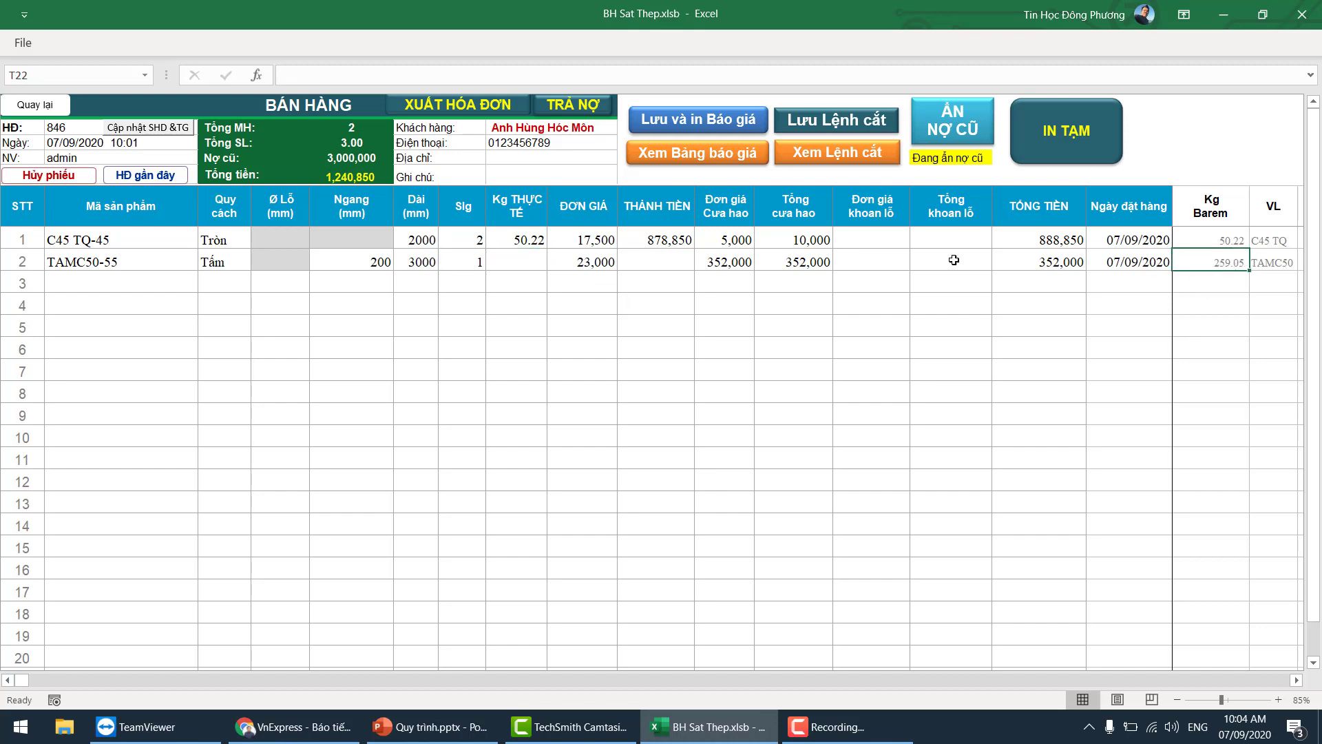
{"action": "left_click", "coordinate": [520, 261]}
{"action": "type", "text": "2"}
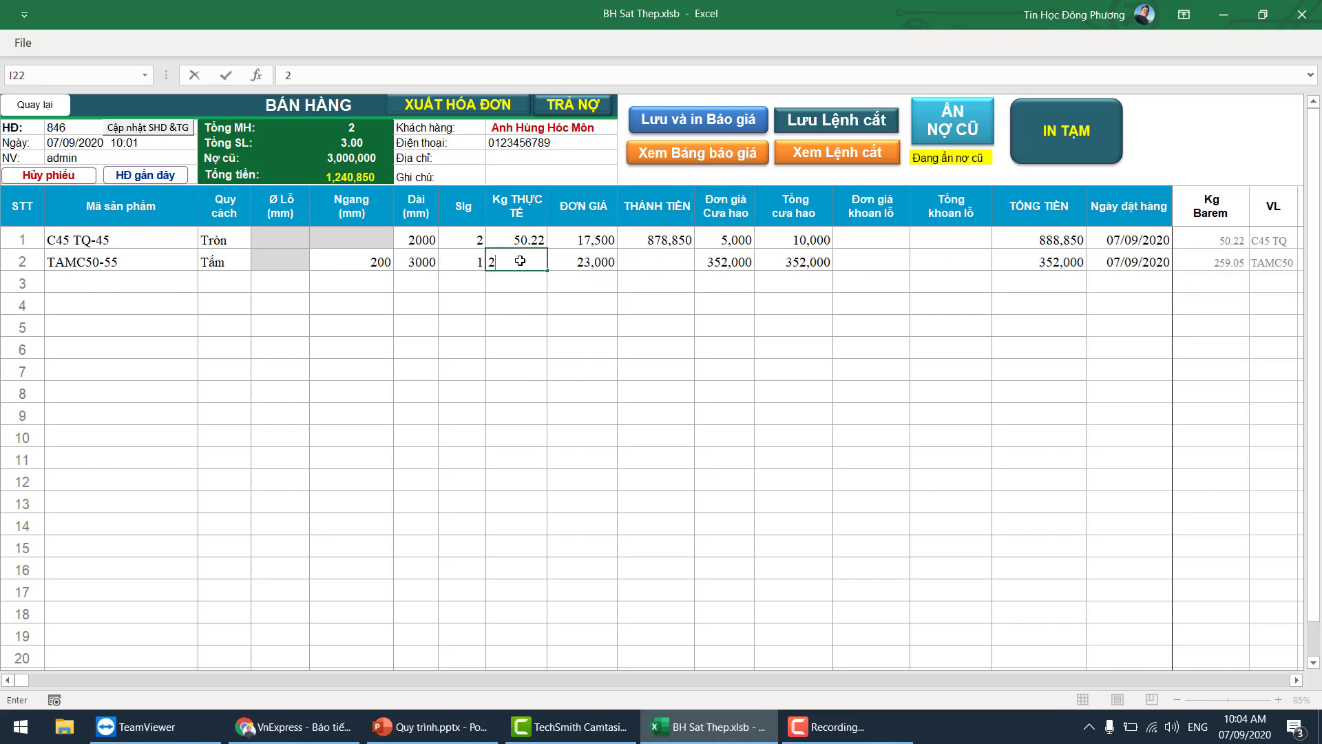
{"action": "type", "text": "59.0"}
{"action": "key", "text": "Return"}
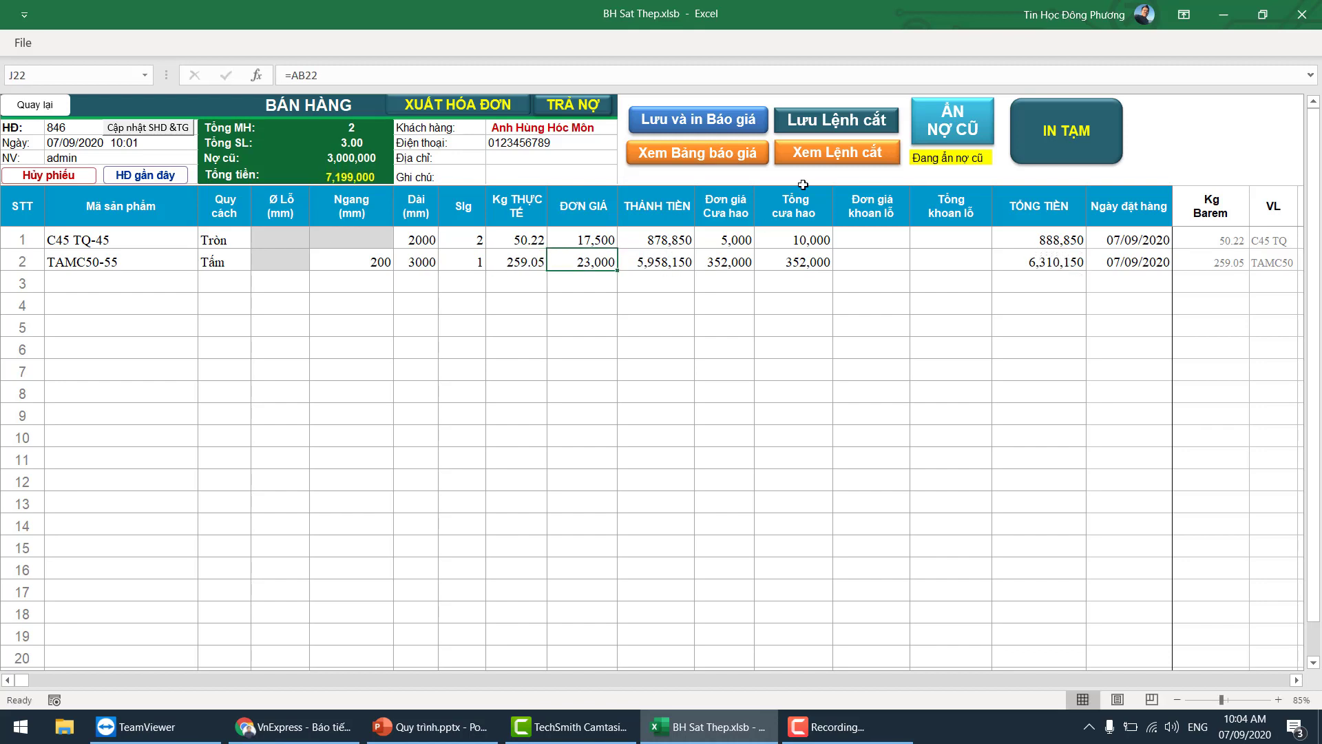
Add product ONG40CR(34)-52 to row 3 with shape Ống
{"action": "left_click", "coordinate": [151, 289]}
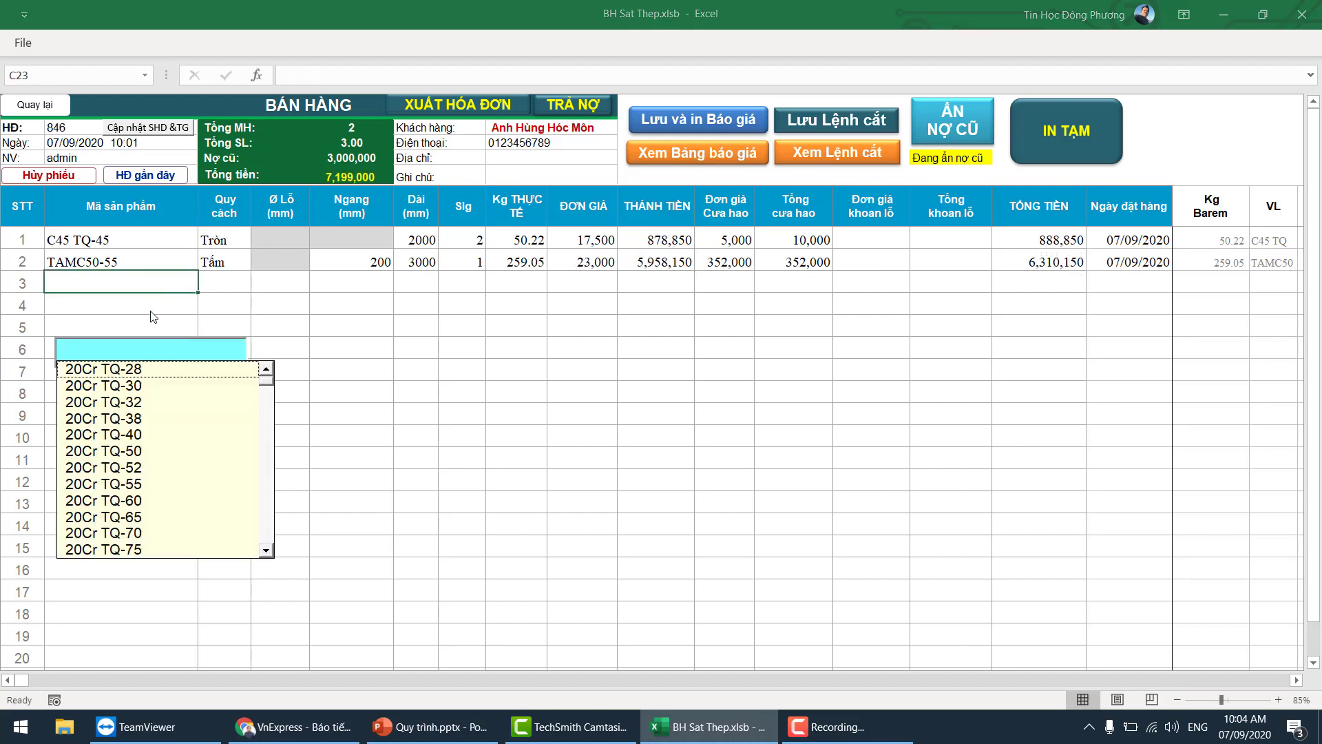
{"action": "type", "text": "ong"}
{"action": "left_click", "coordinate": [123, 434]}
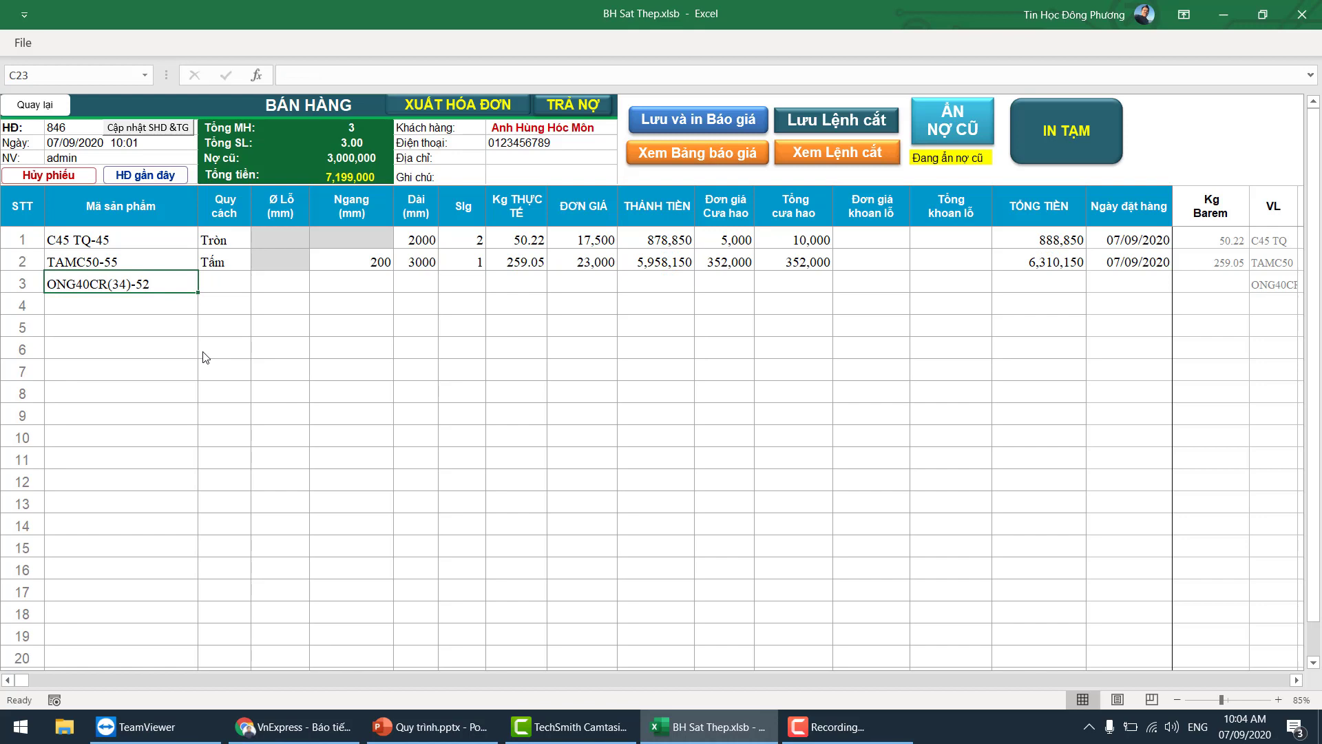
{"action": "left_click", "coordinate": [234, 284]}
{"action": "left_click", "coordinate": [258, 284]}
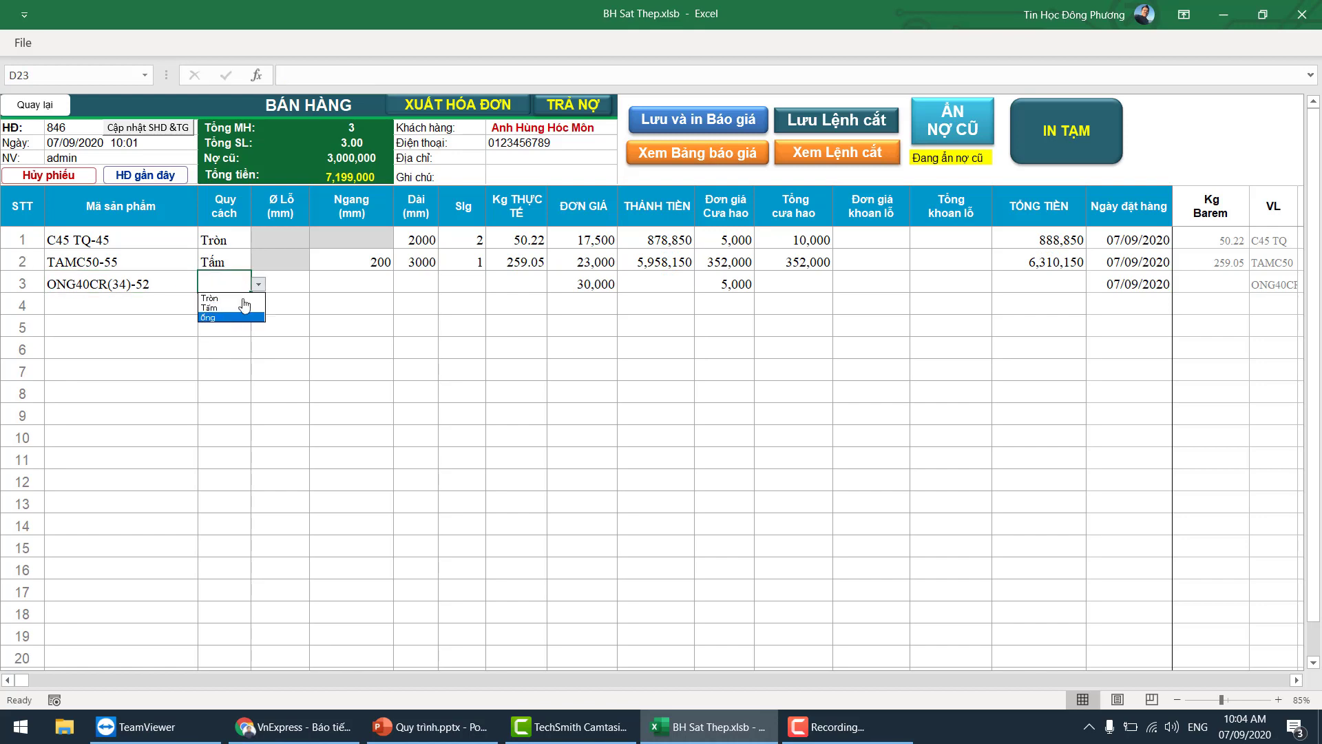
{"action": "left_click", "coordinate": [227, 319]}
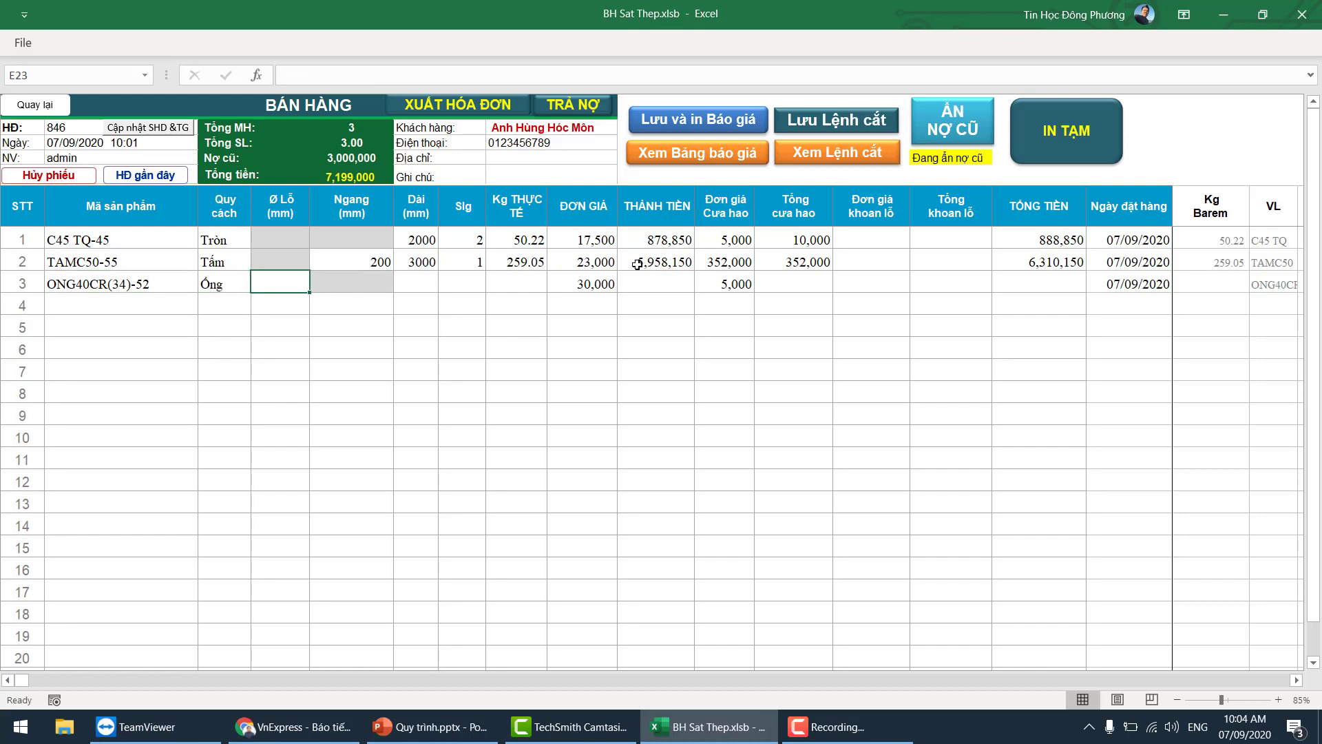
Enter hole diameter 50, length 5000 and quantity 10 for row 3
{"action": "type", "text": "50"}
{"action": "key", "text": "Return"}
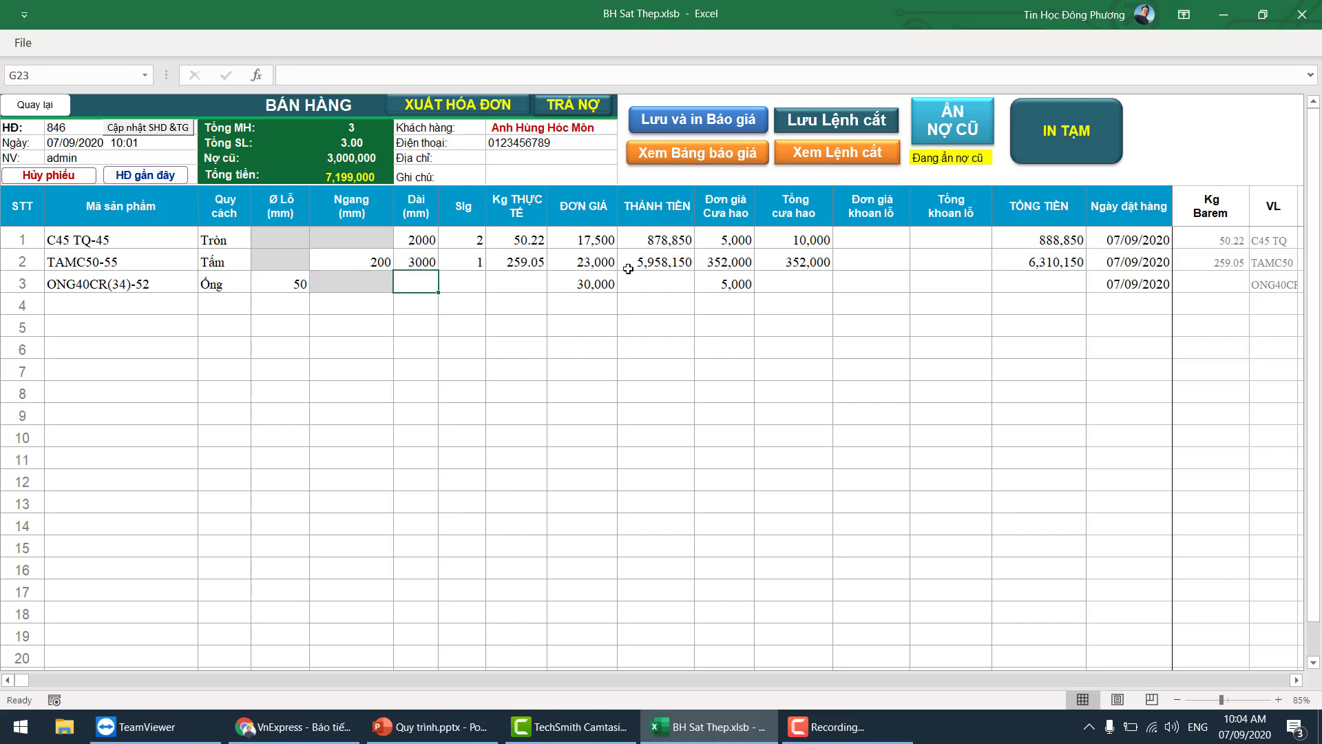
{"action": "type", "text": "5000"}
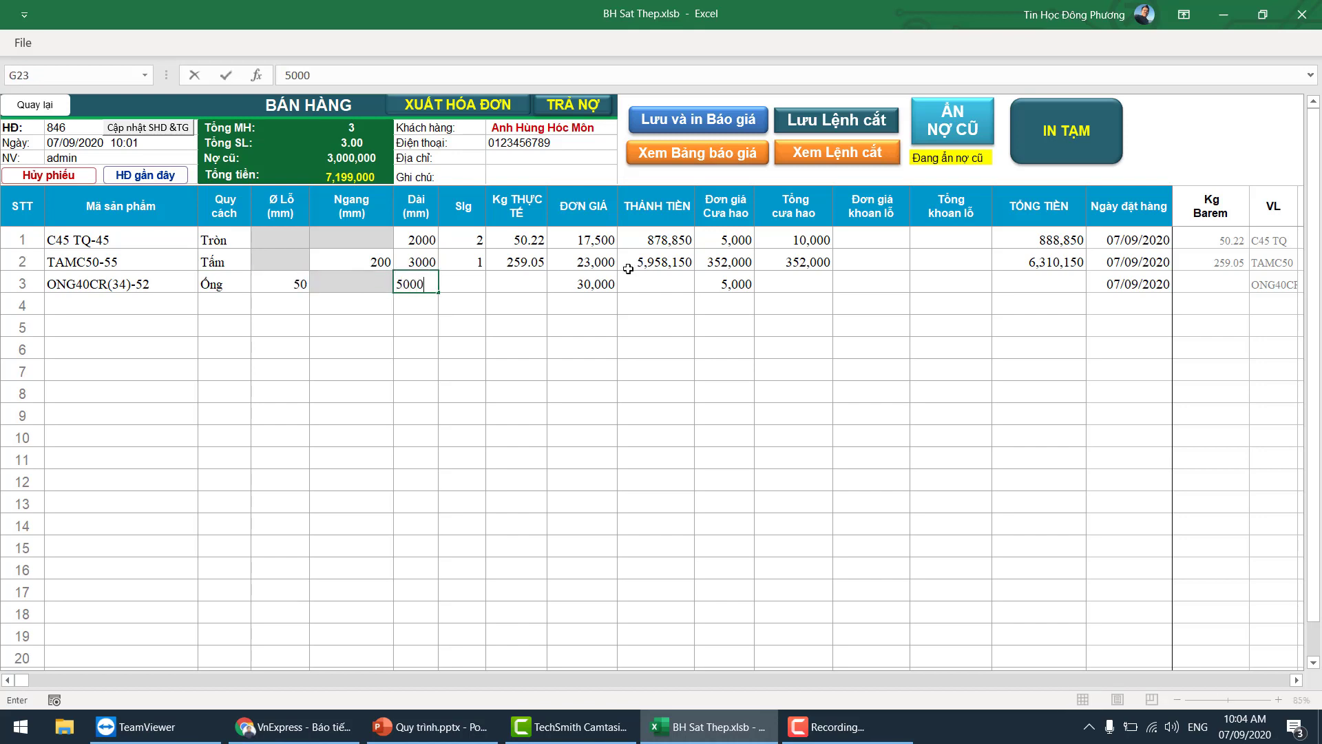
{"action": "key", "text": "Return"}
{"action": "left_click", "coordinate": [474, 283]}
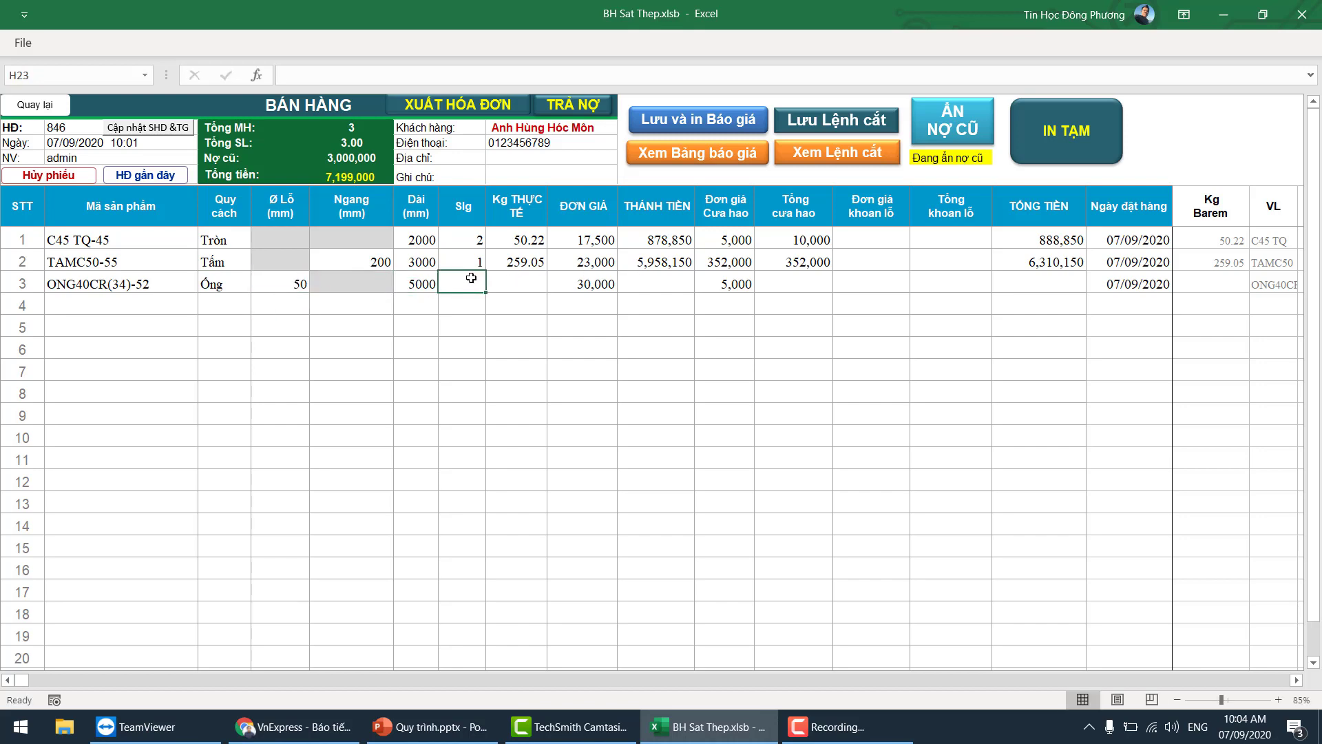
{"action": "type", "text": "1"}
{"action": "key", "text": "Return"}
{"action": "left_click", "coordinate": [467, 279]}
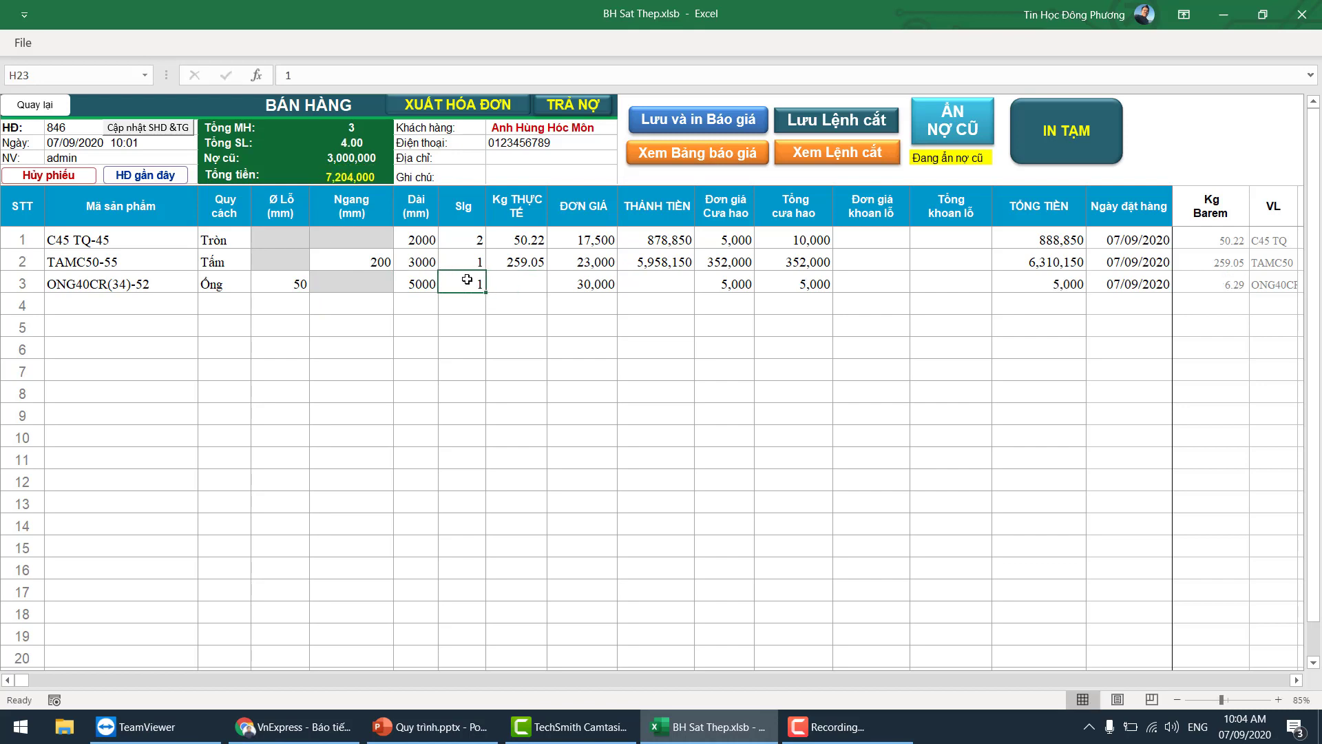
{"action": "type", "text": "10"}
{"action": "key", "text": "Return"}
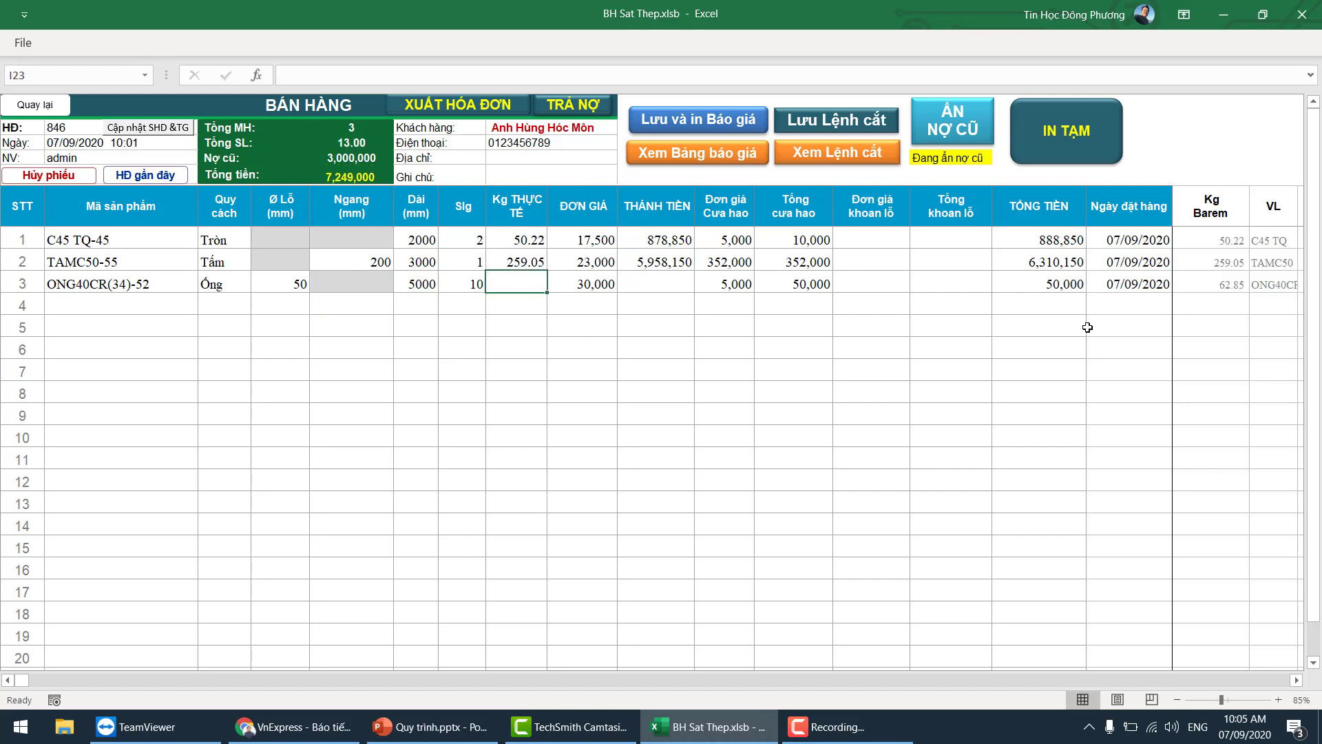
Set row 3's actual weight to 62.85 and review the three order lines
{"action": "left_click", "coordinate": [1209, 285]}
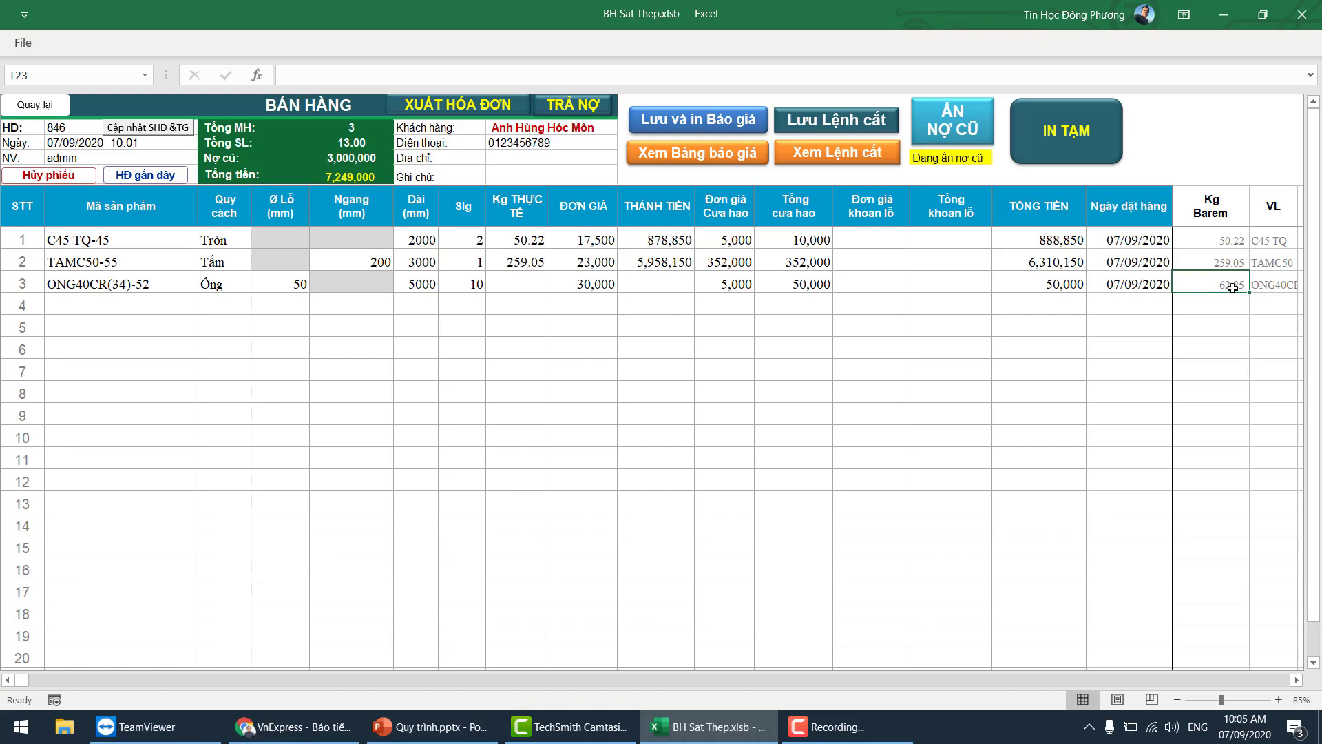
{"action": "left_click", "coordinate": [530, 284]}
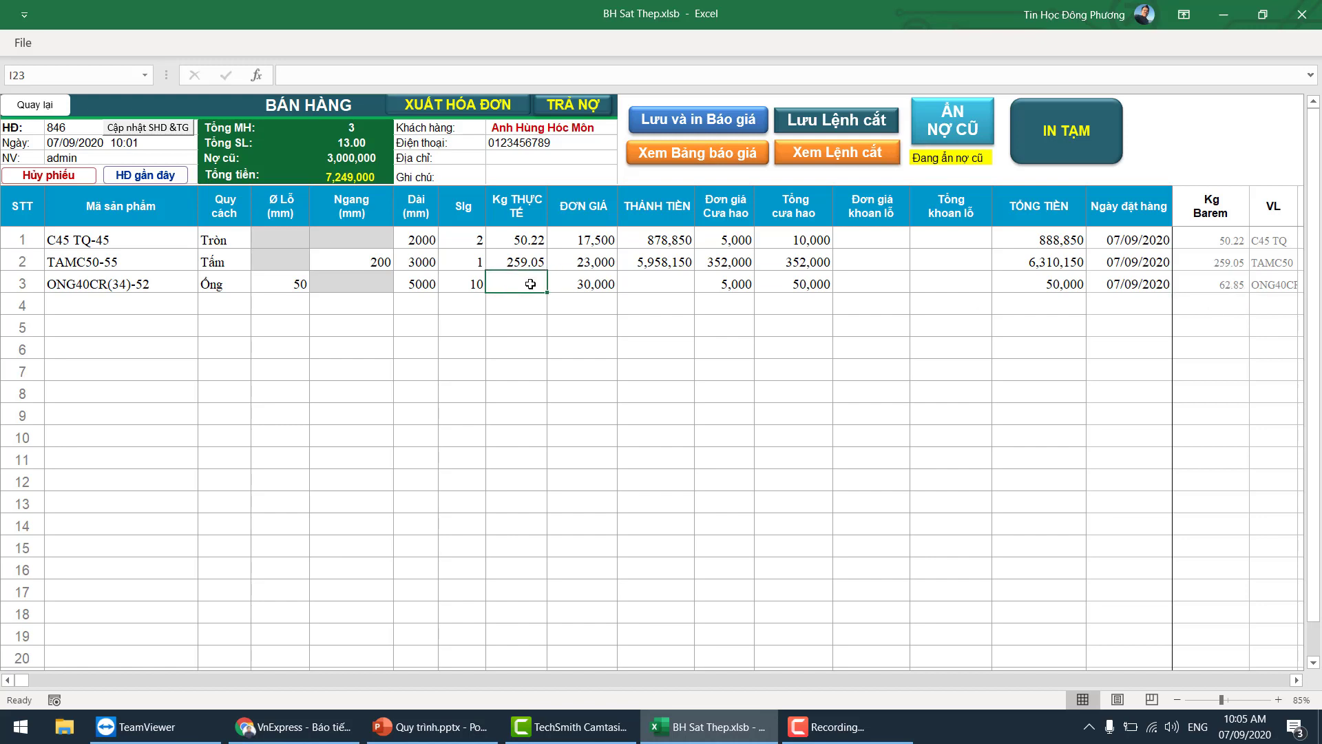
{"action": "type", "text": "62.85"}
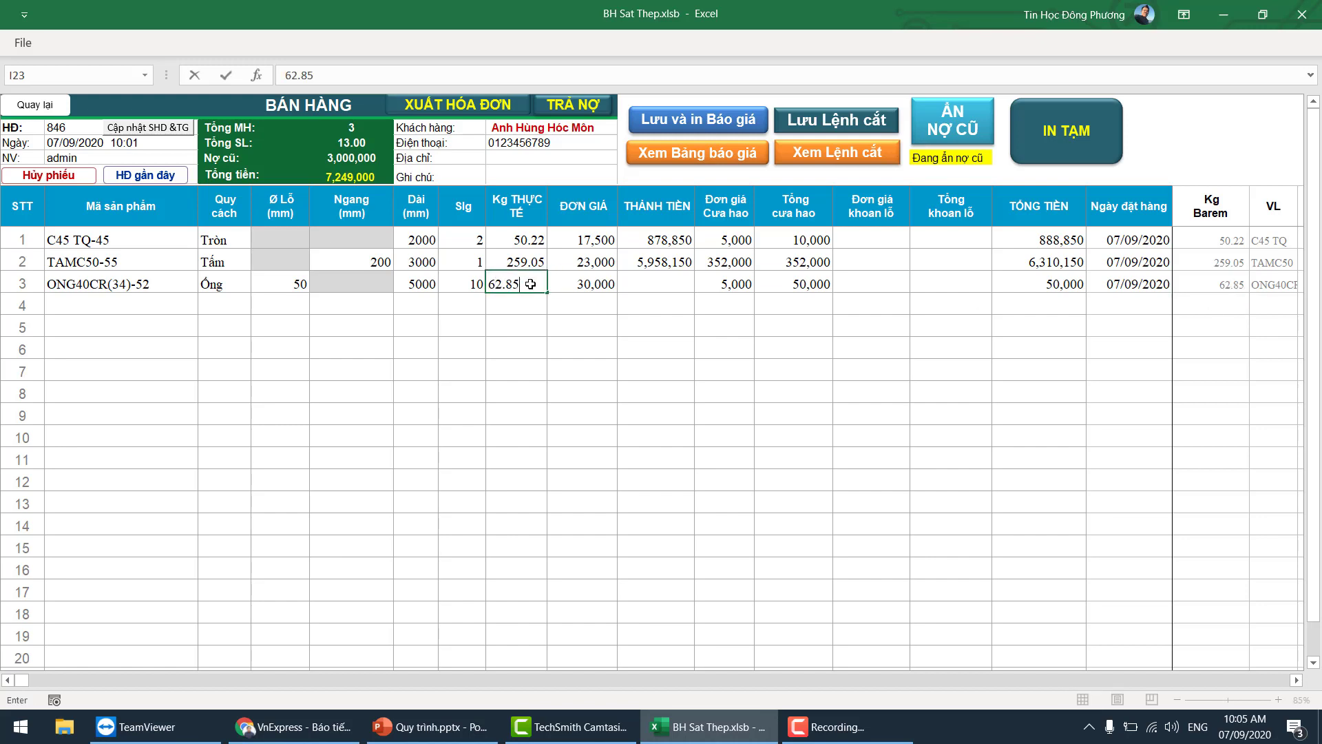
{"action": "key", "text": "Return"}
{"action": "mouse_move", "coordinate": [181, 238]}
{"action": "left_mouse_down"}
{"action": "mouse_move", "coordinate": [1123, 297]}
{"action": "mouse_move", "coordinate": [1161, 284]}
{"action": "left_mouse_up"}
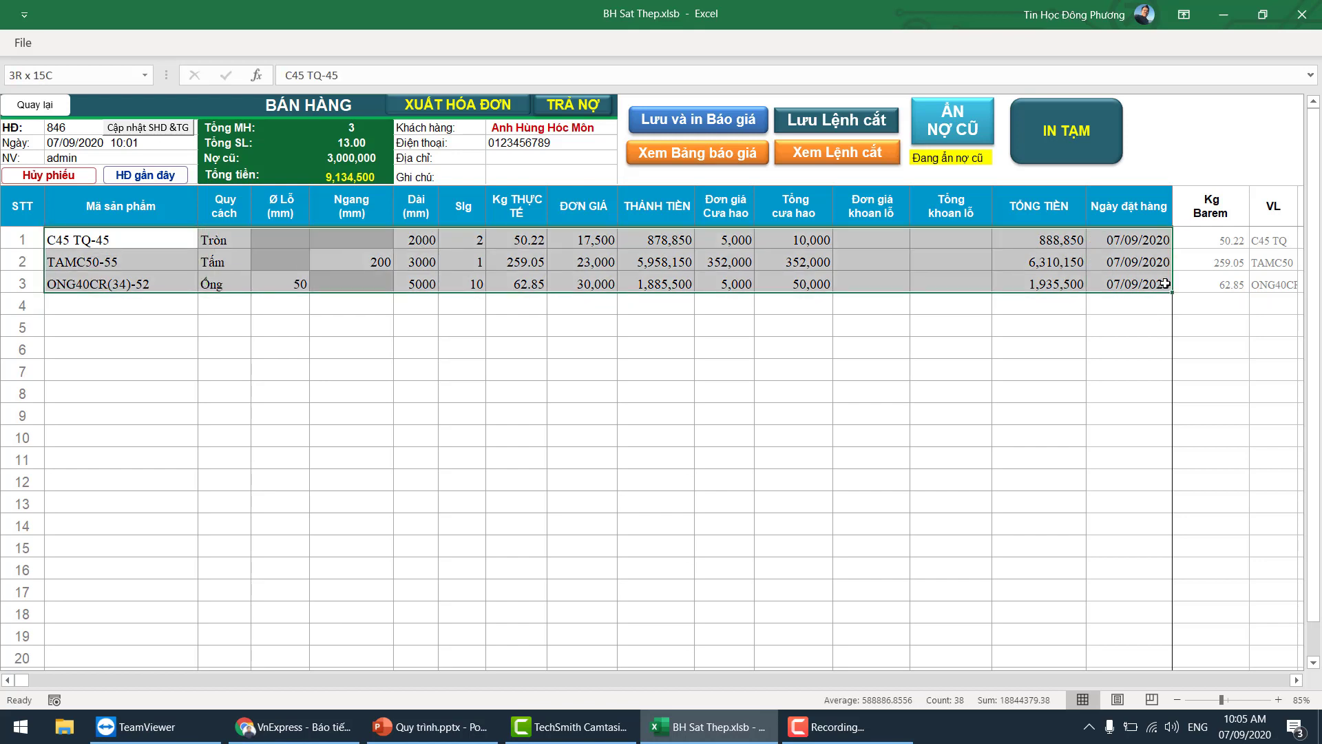
Print the quotation with 'GIÁ CHƯA BAO GỒM VAT' pricing to a CutePDF file named bao gia
{"action": "left_click", "coordinate": [1064, 388]}
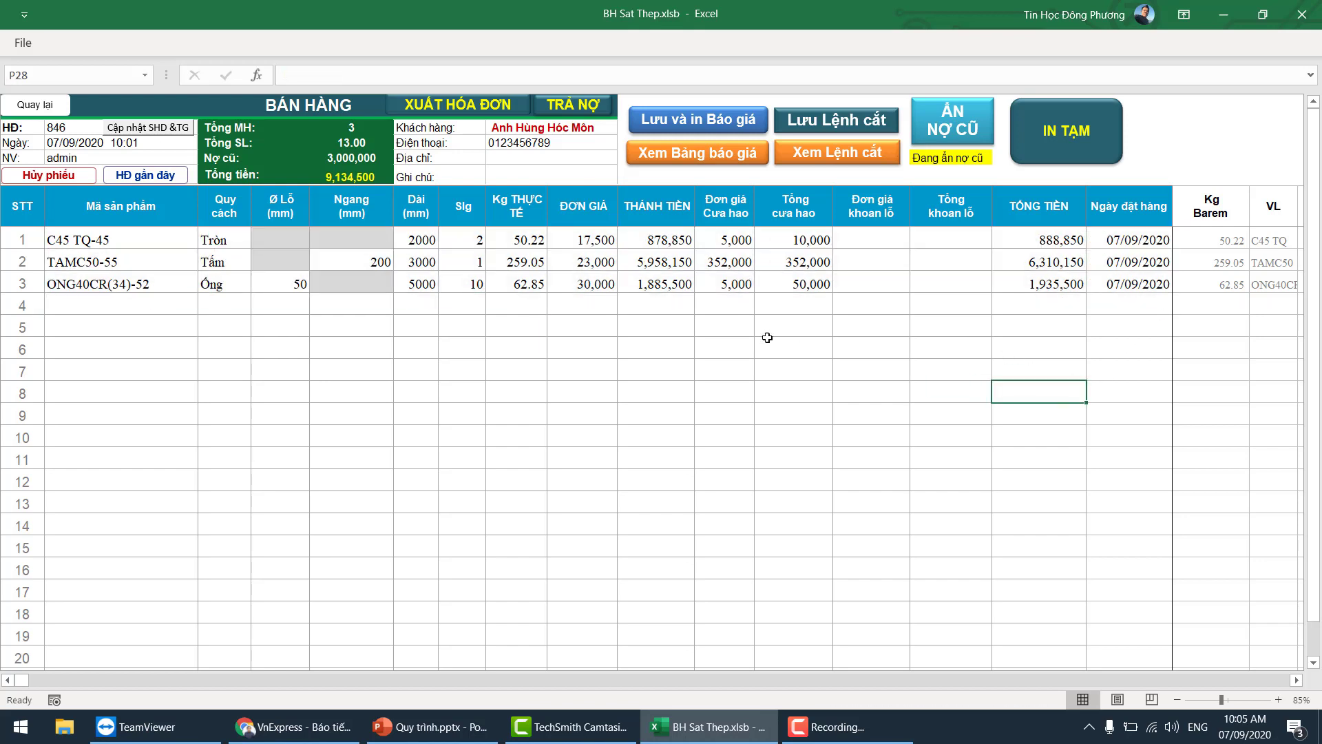
{"action": "left_click", "coordinate": [694, 123]}
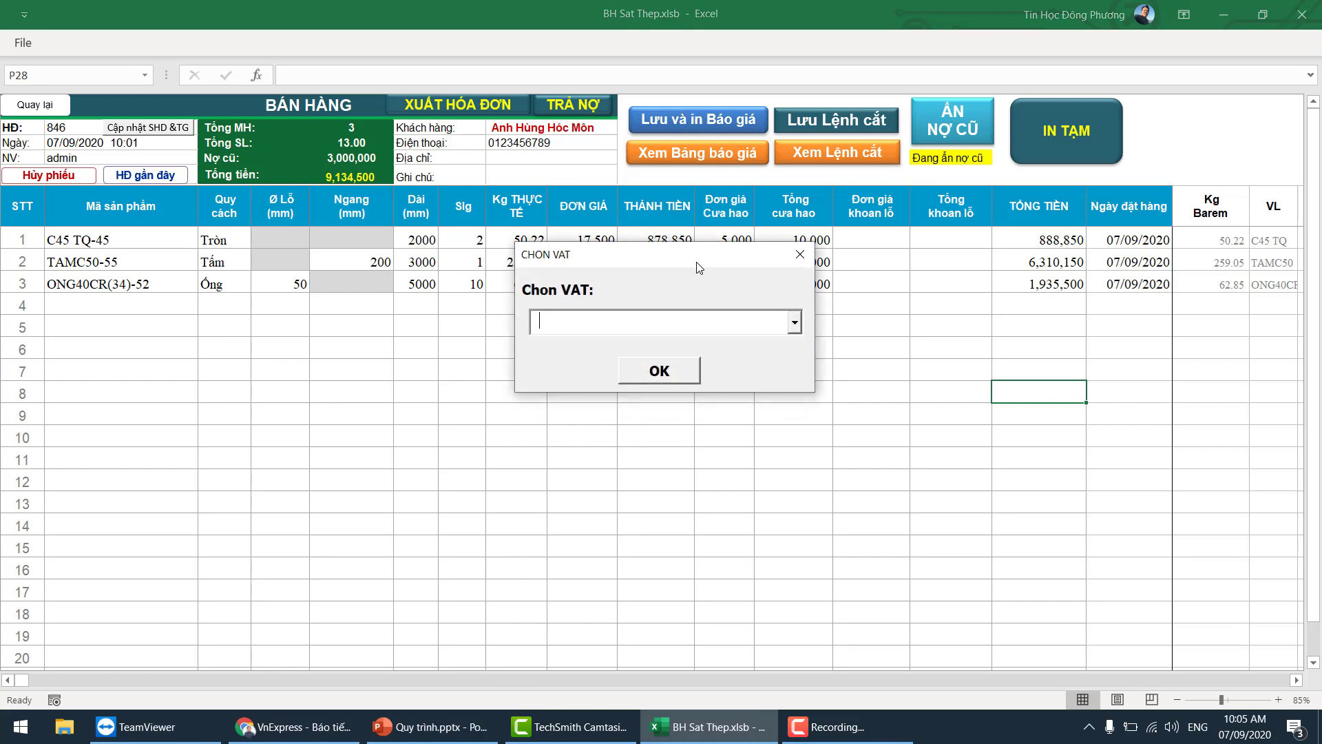
{"action": "left_click", "coordinate": [792, 325]}
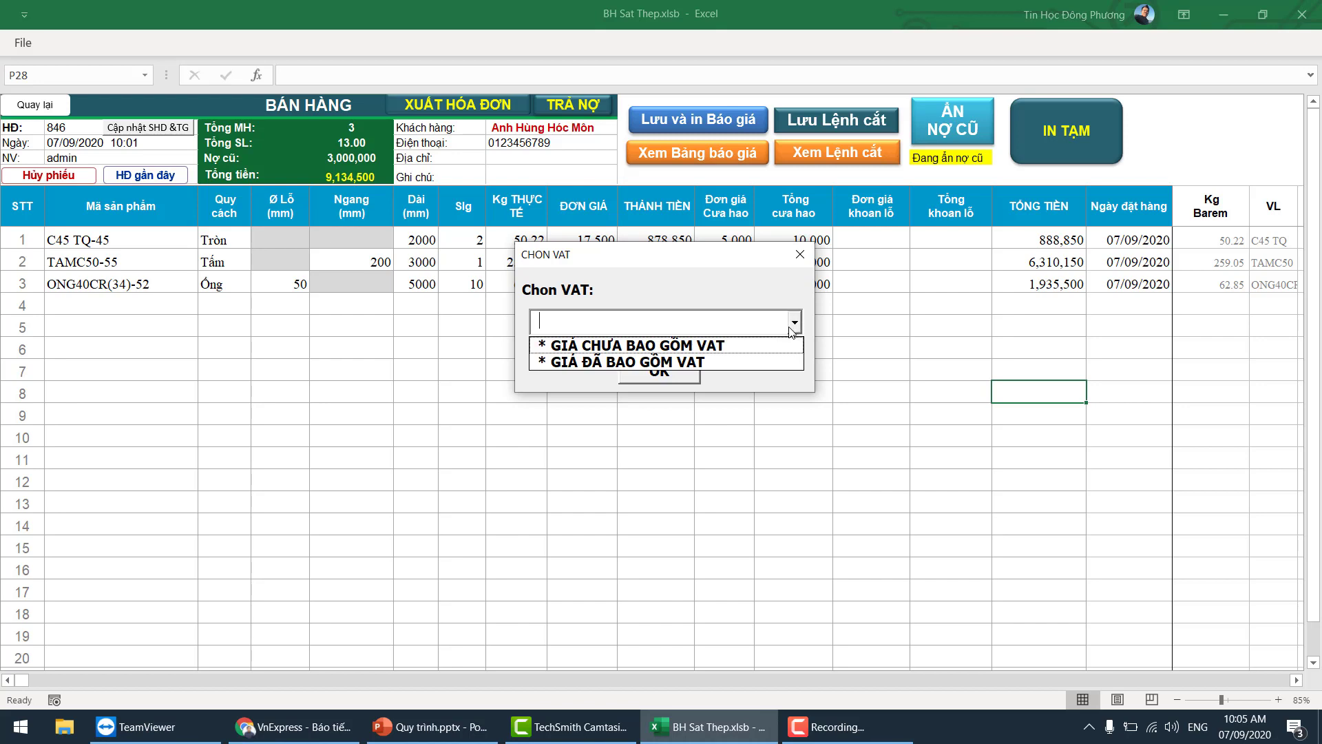
{"action": "left_click", "coordinate": [791, 322]}
{"action": "left_click", "coordinate": [793, 322]}
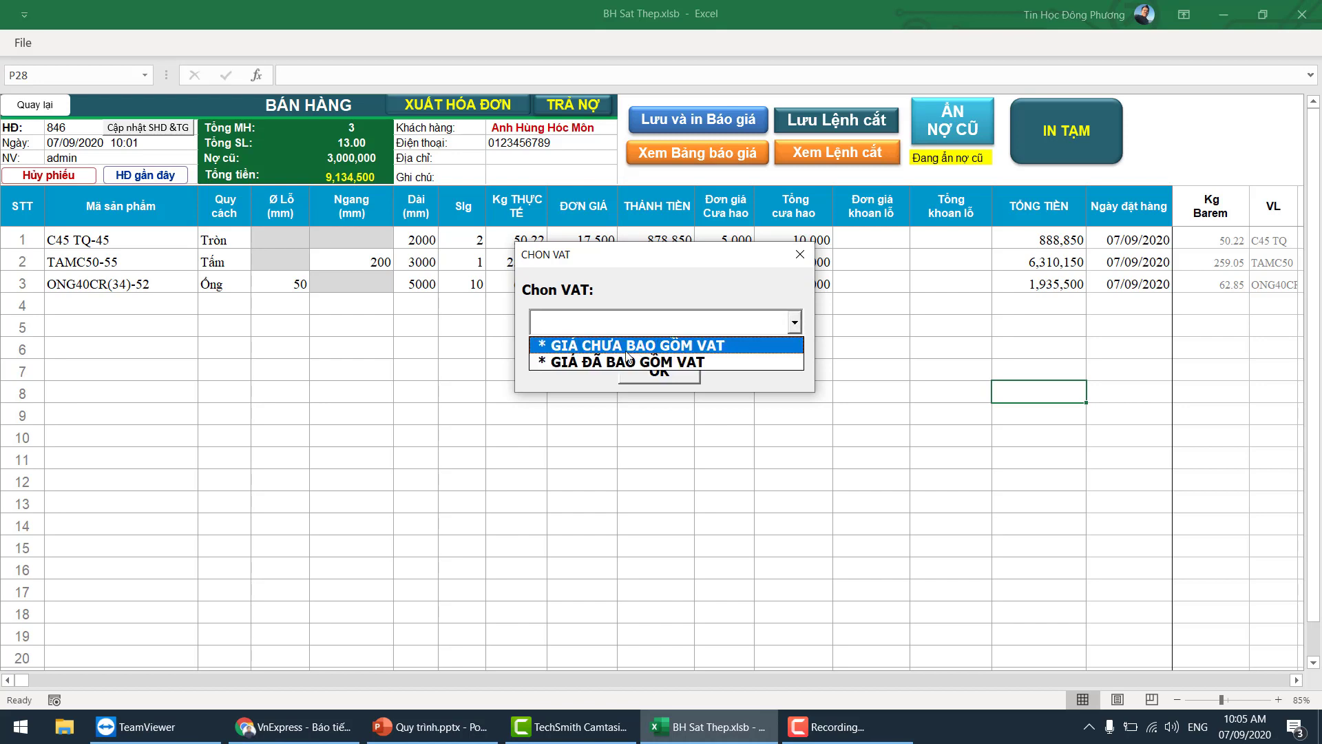
{"action": "left_click", "coordinate": [660, 273]}
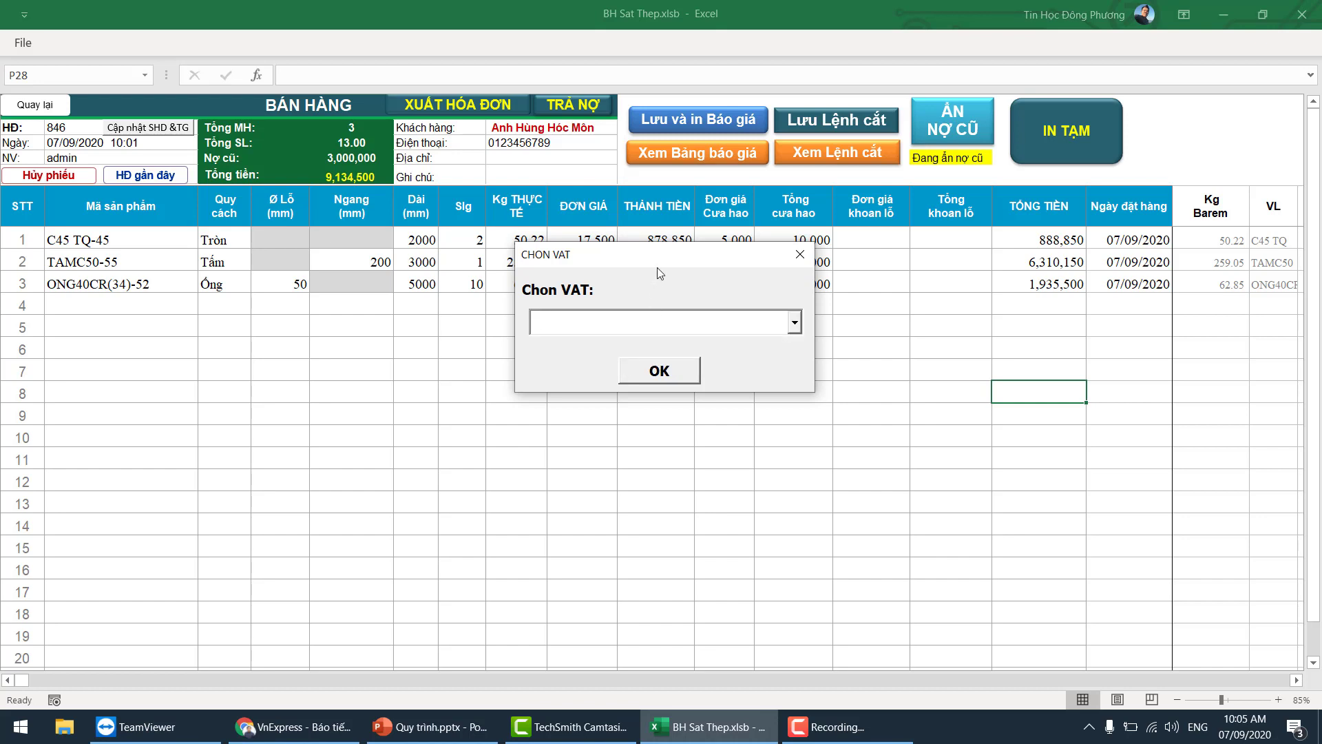
{"action": "left_click", "coordinate": [794, 321]}
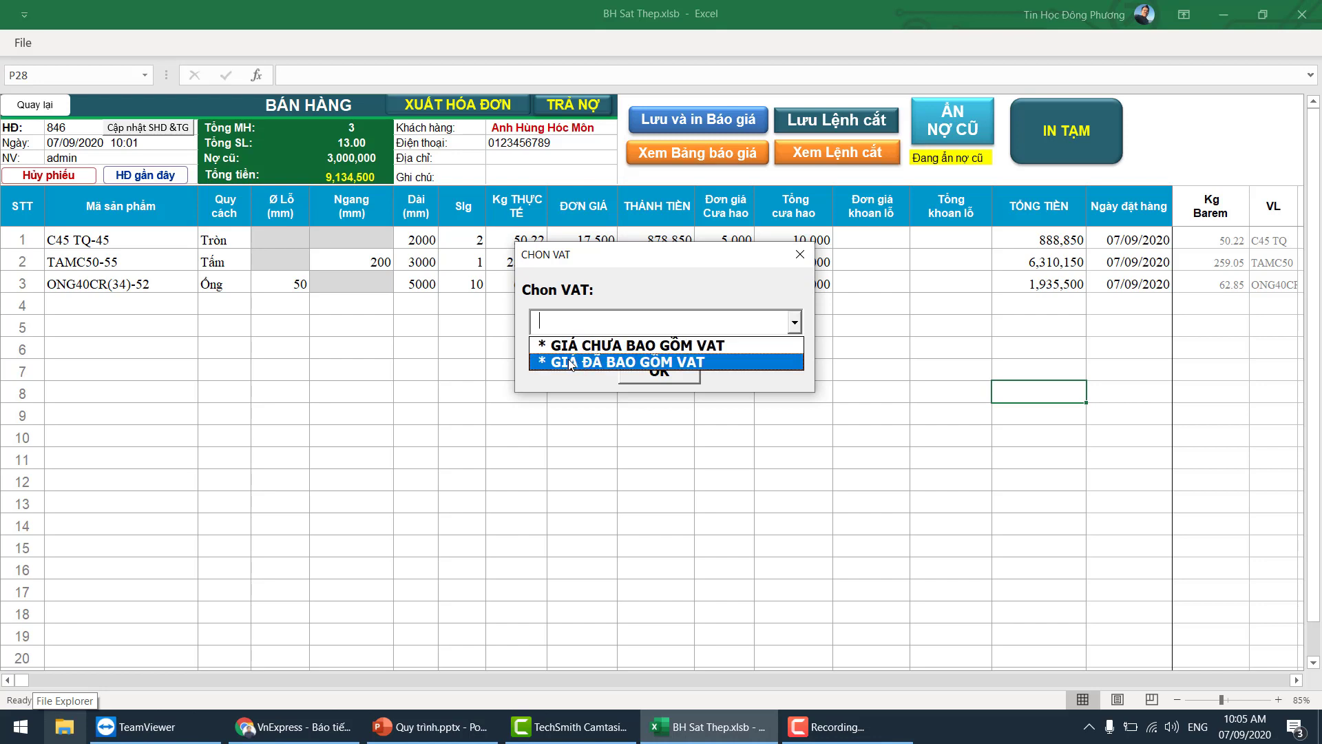
{"action": "left_click", "coordinate": [615, 351]}
{"action": "left_click", "coordinate": [666, 377]}
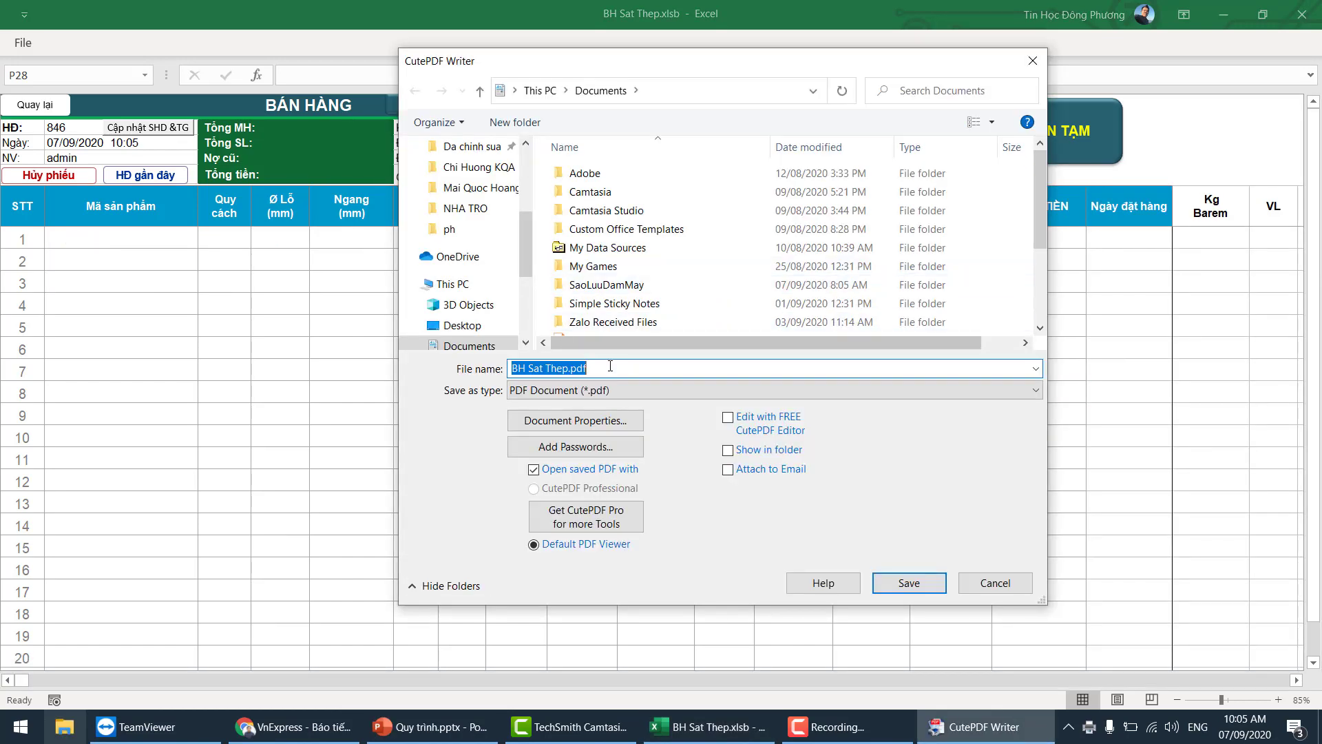
{"action": "type", "text": "bao gia"}
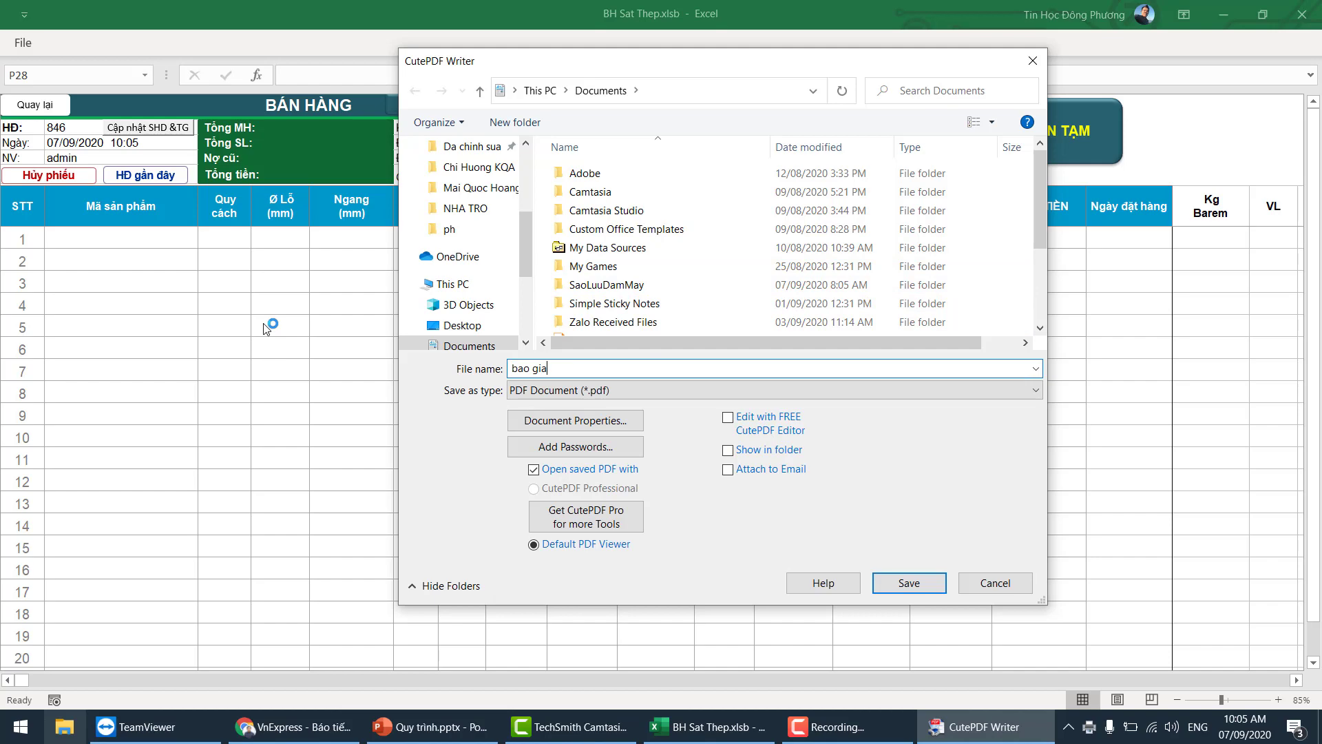
{"action": "key", "text": "Return"}
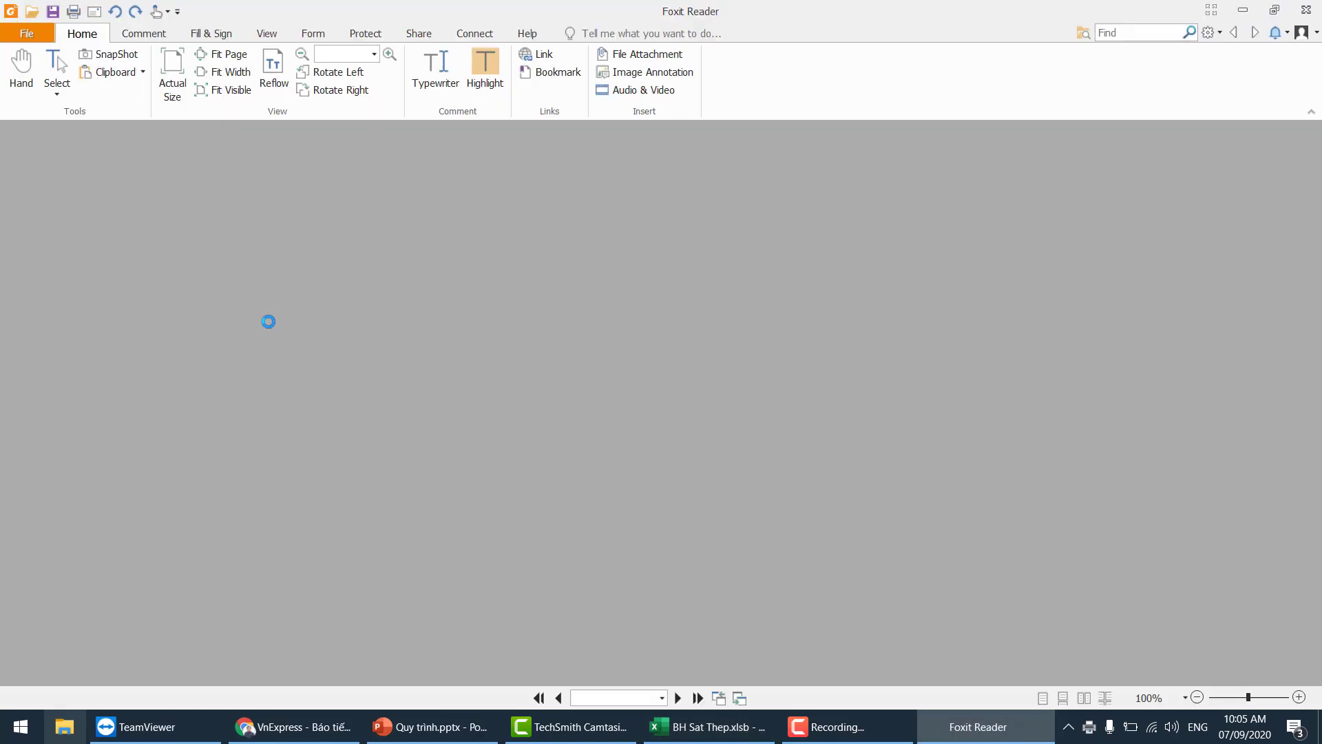
Scroll through the 9,134,500 quotation in bao gia.pdf, then close Foxit Reader
{"action": "scroll", "coordinate": [551, 410], "scroll_direction": "down", "scroll_amount": 1}
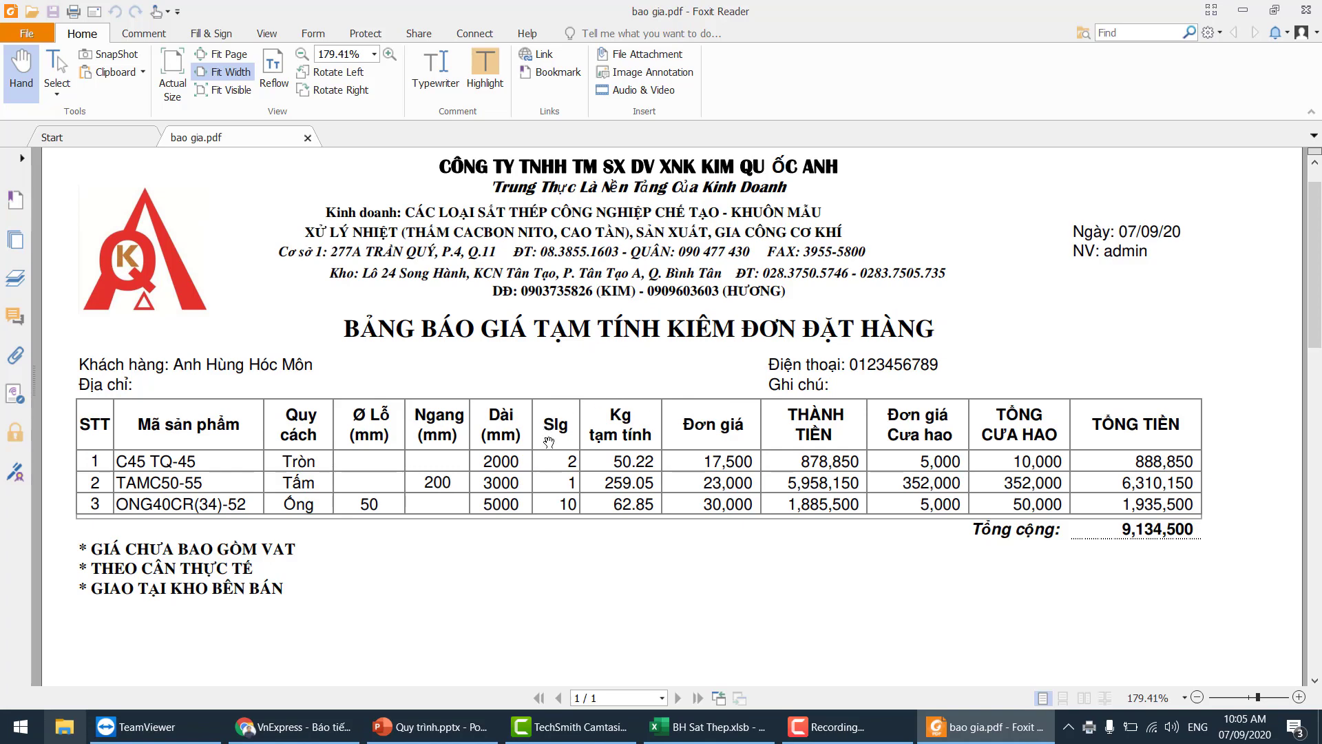
{"action": "scroll", "coordinate": [630, 435], "scroll_direction": "down", "scroll_amount": 2}
{"action": "scroll", "coordinate": [630, 434], "scroll_direction": "up", "scroll_amount": 3}
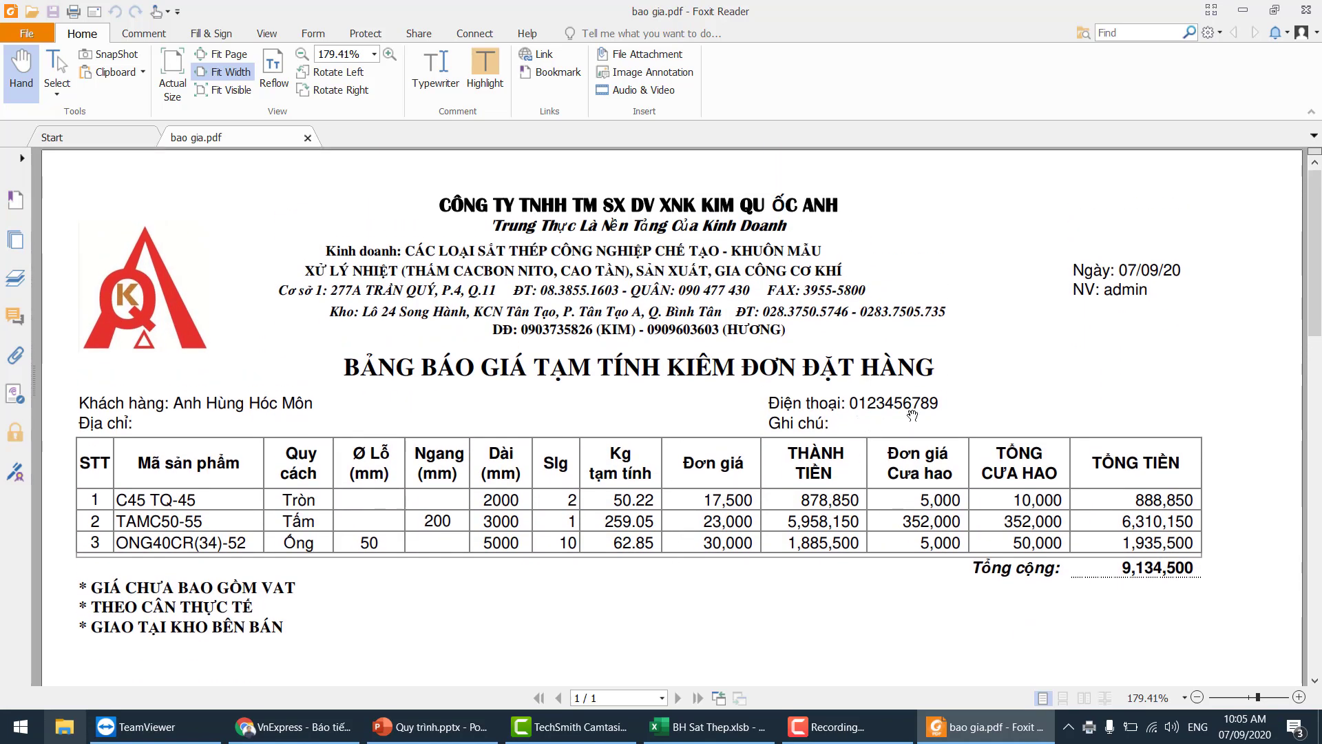
{"action": "left_click", "coordinate": [1306, 10]}
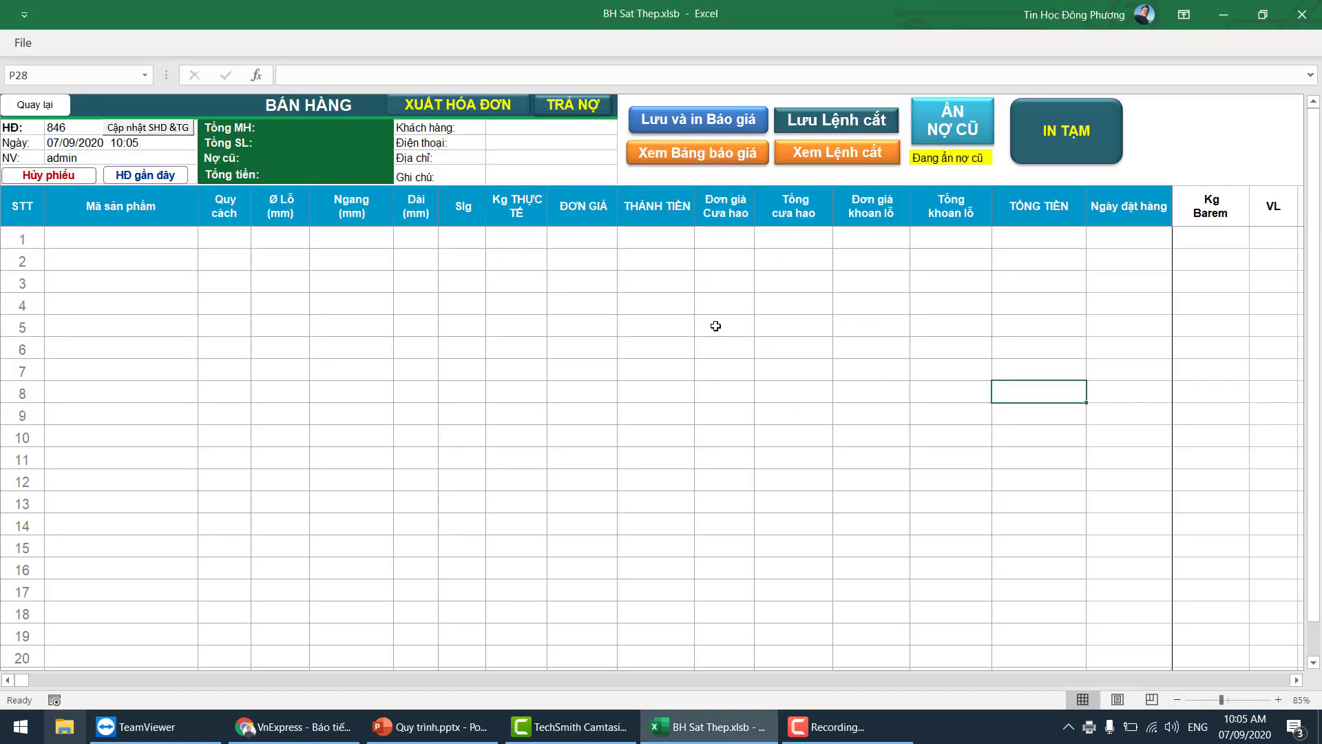
Open the LƯU BÁO GIÁ sheet and select the three rows of quote 115
{"action": "left_click", "coordinate": [681, 157]}
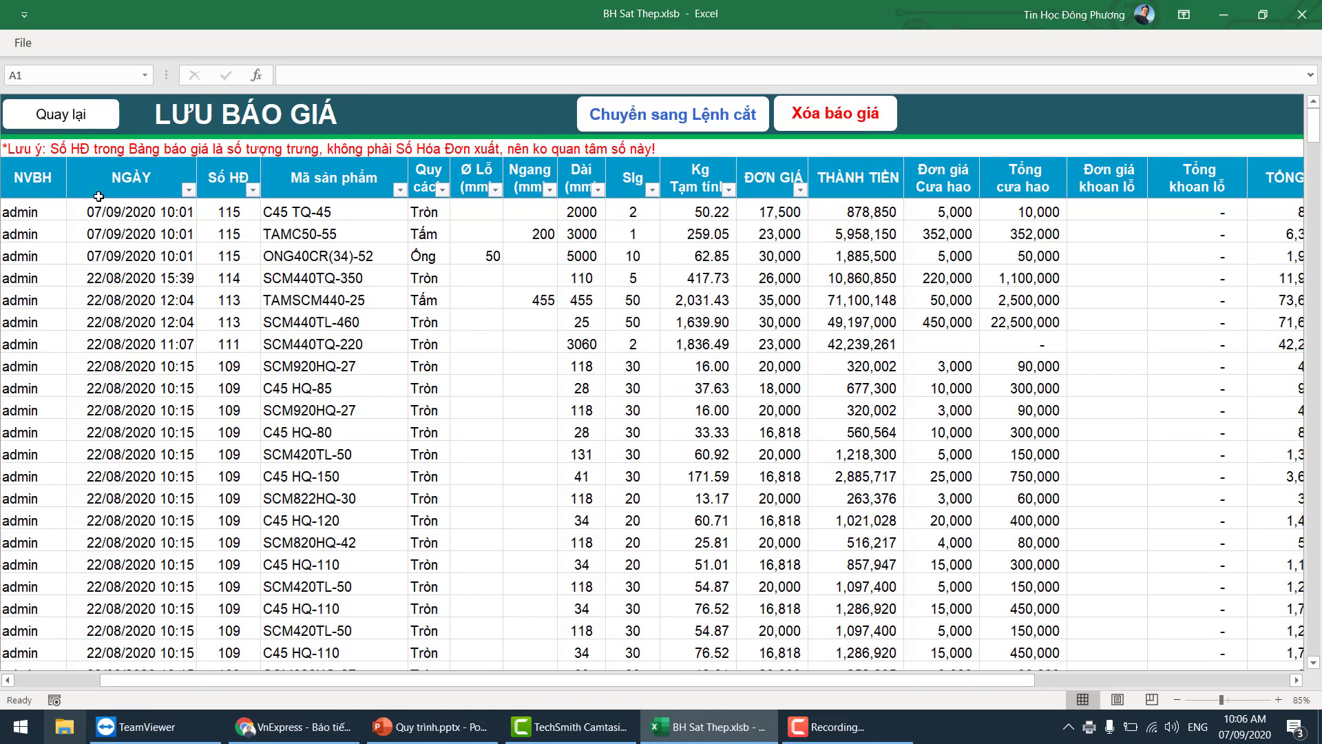
{"action": "left_click", "coordinate": [135, 226]}
{"action": "left_click_drag", "start_coordinate": [141, 203], "coordinate": [141, 251]}
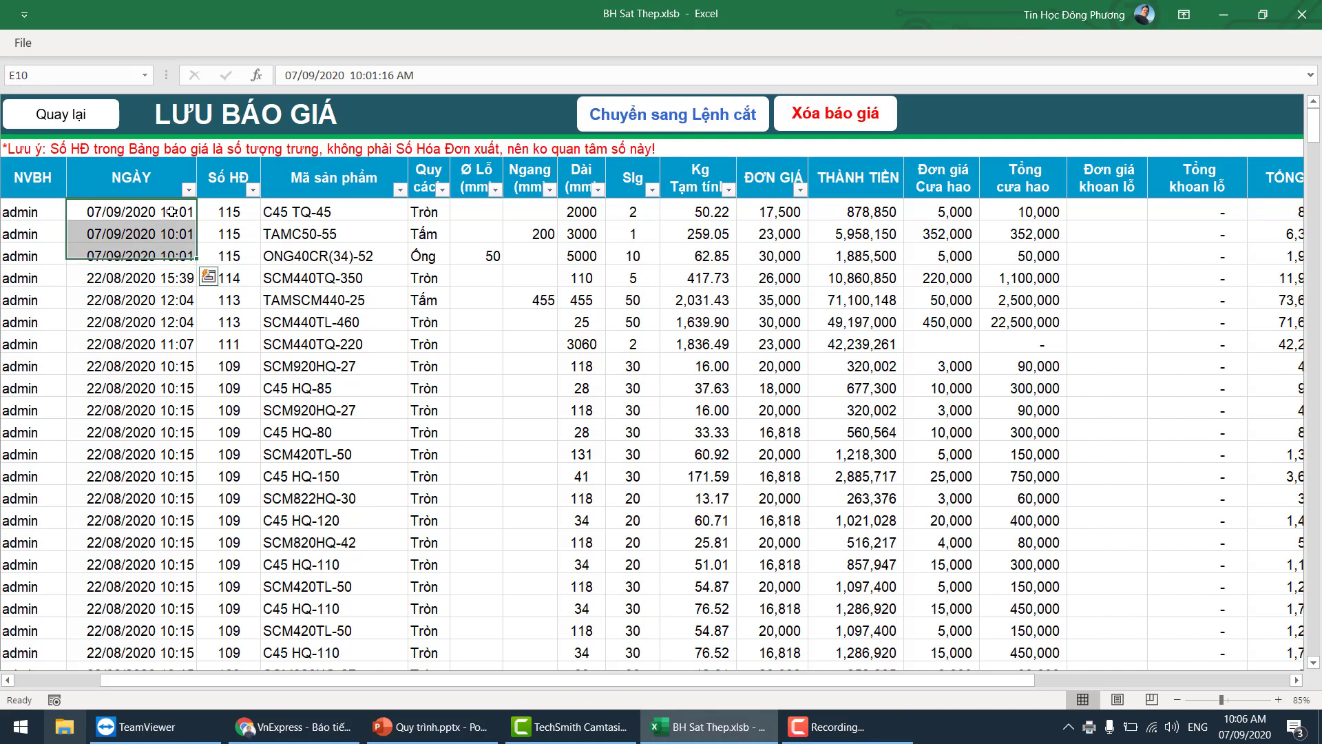
{"action": "left_click_drag", "start_coordinate": [229, 210], "coordinate": [235, 248]}
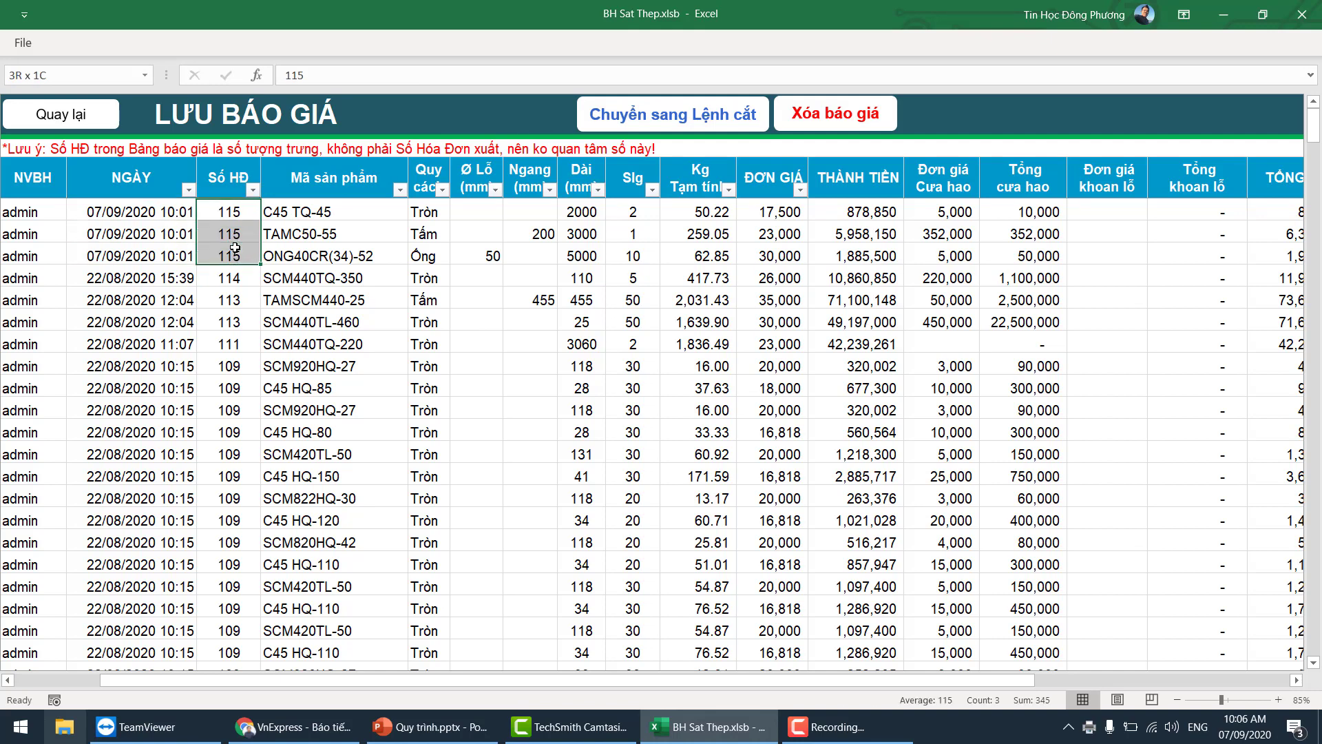
{"action": "left_click", "coordinate": [232, 217]}
{"action": "left_click_drag", "start_coordinate": [229, 210], "coordinate": [232, 270]}
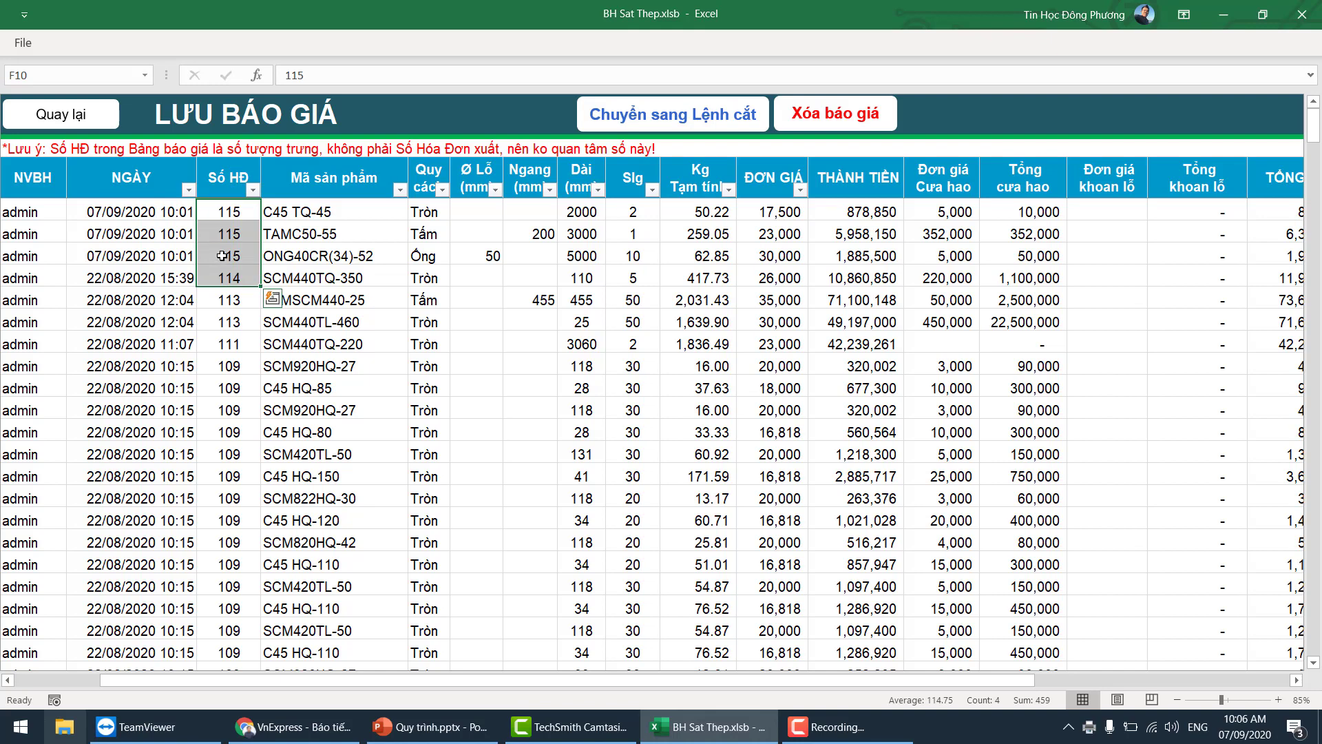
{"action": "mouse_move", "coordinate": [226, 210]}
{"action": "left_mouse_down"}
{"action": "mouse_move", "coordinate": [237, 256]}
{"action": "mouse_move", "coordinate": [307, 214]}
{"action": "mouse_move", "coordinate": [1033, 255]}
{"action": "left_mouse_up"}
Check the third item's 30,000 unit price and the TAMC50-55 product code
{"action": "left_click", "coordinate": [780, 257]}
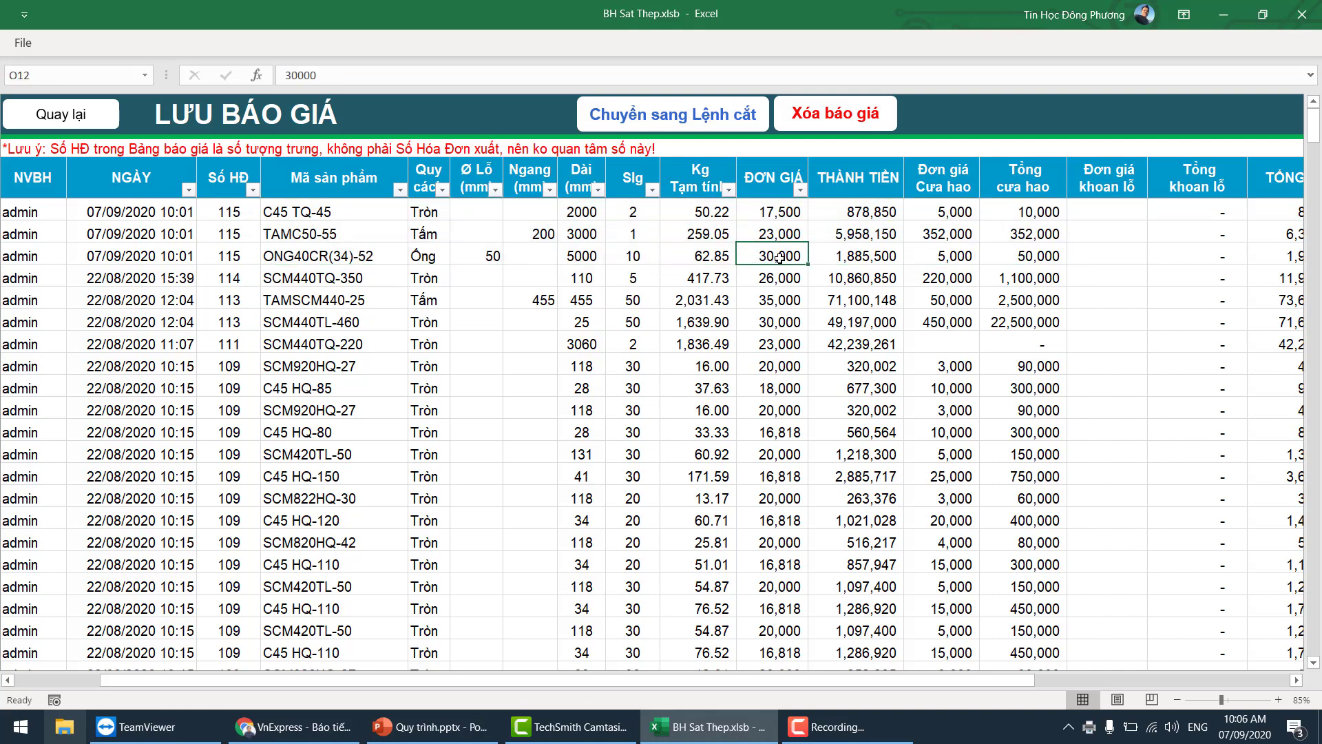
{"action": "left_click", "coordinate": [387, 238]}
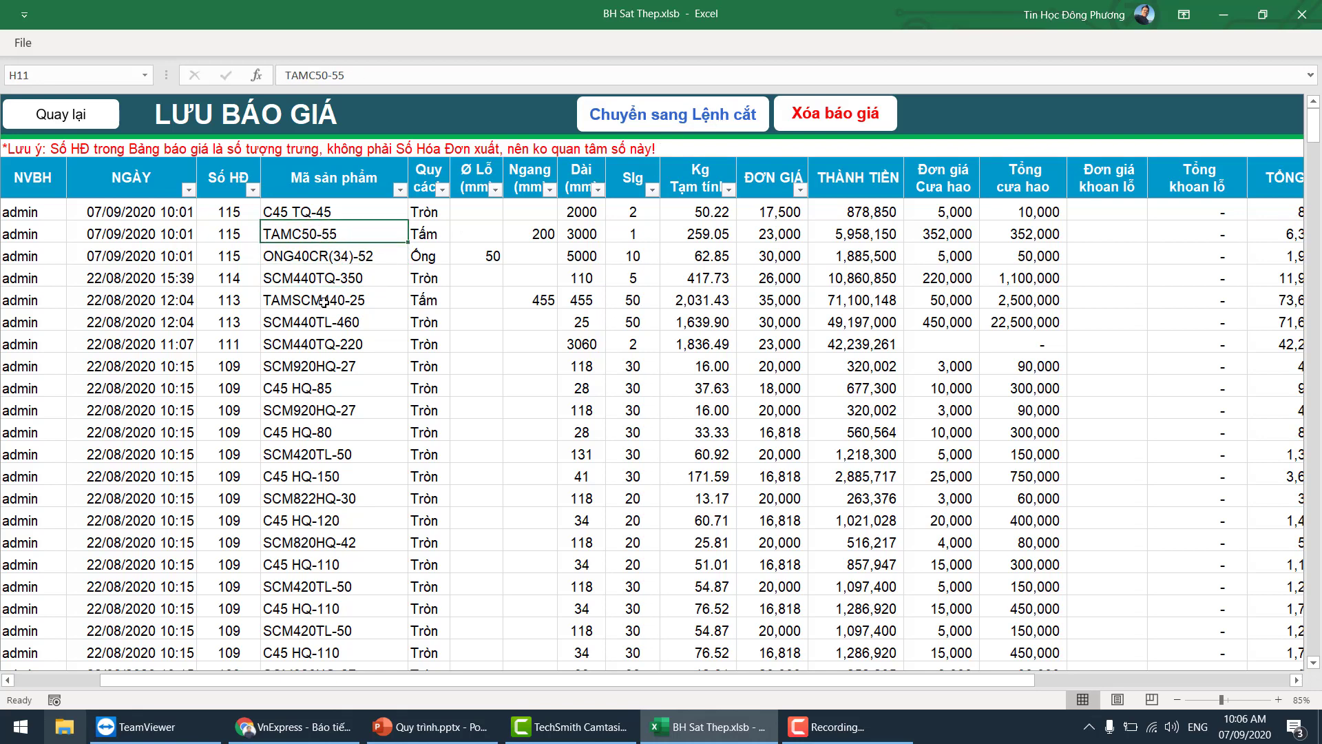
{"action": "key", "text": "Down"}
{"action": "key", "text": "Up"}
{"action": "key", "text": "Up"}
{"action": "left_click", "coordinate": [333, 232]}
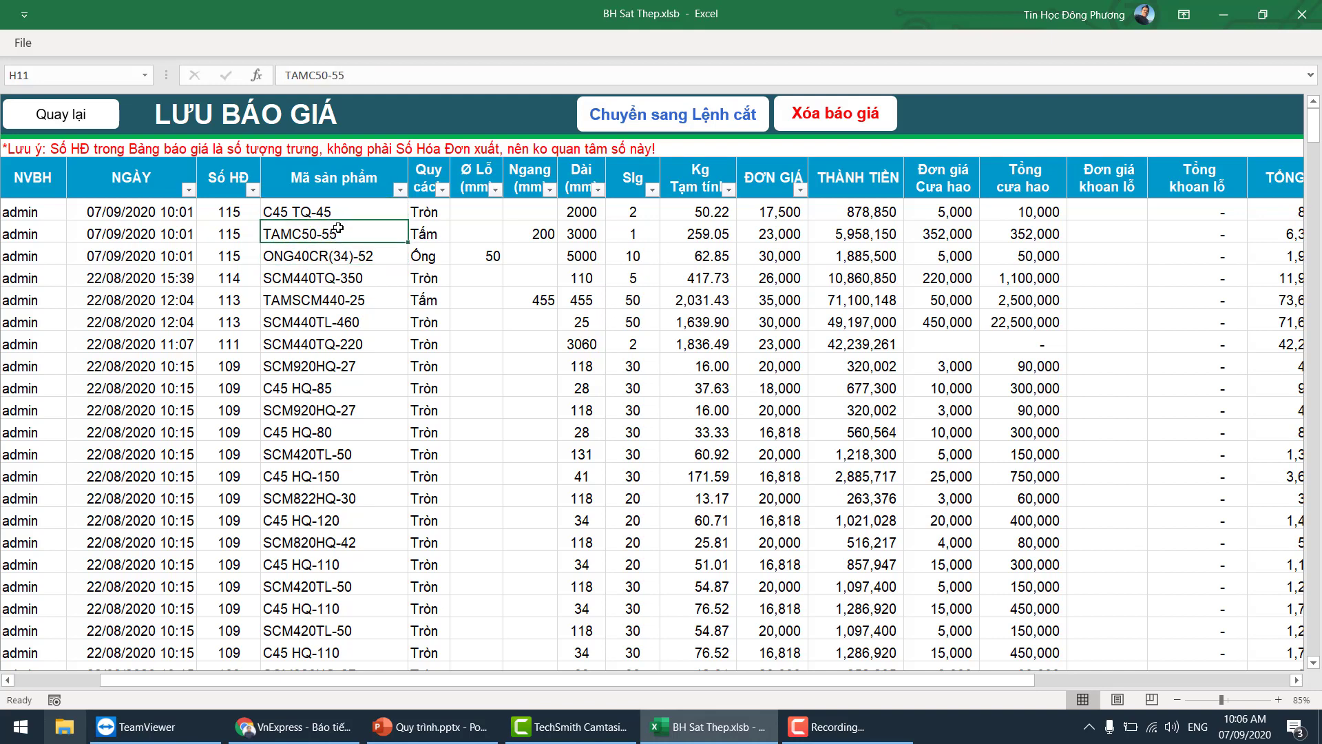
Load the quote into the sales form and inspect the second item's weight and saw-loss formula
{"action": "left_click", "coordinate": [696, 123]}
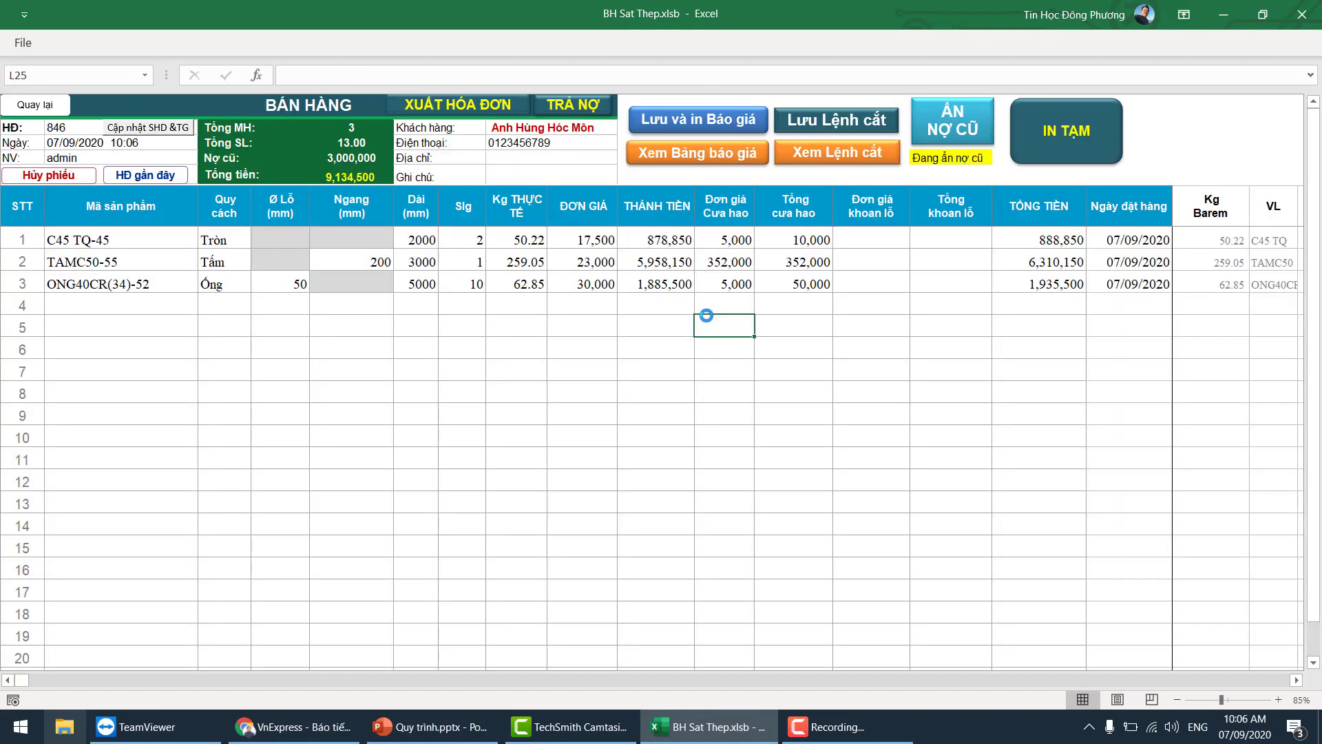
{"action": "left_click", "coordinate": [365, 281]}
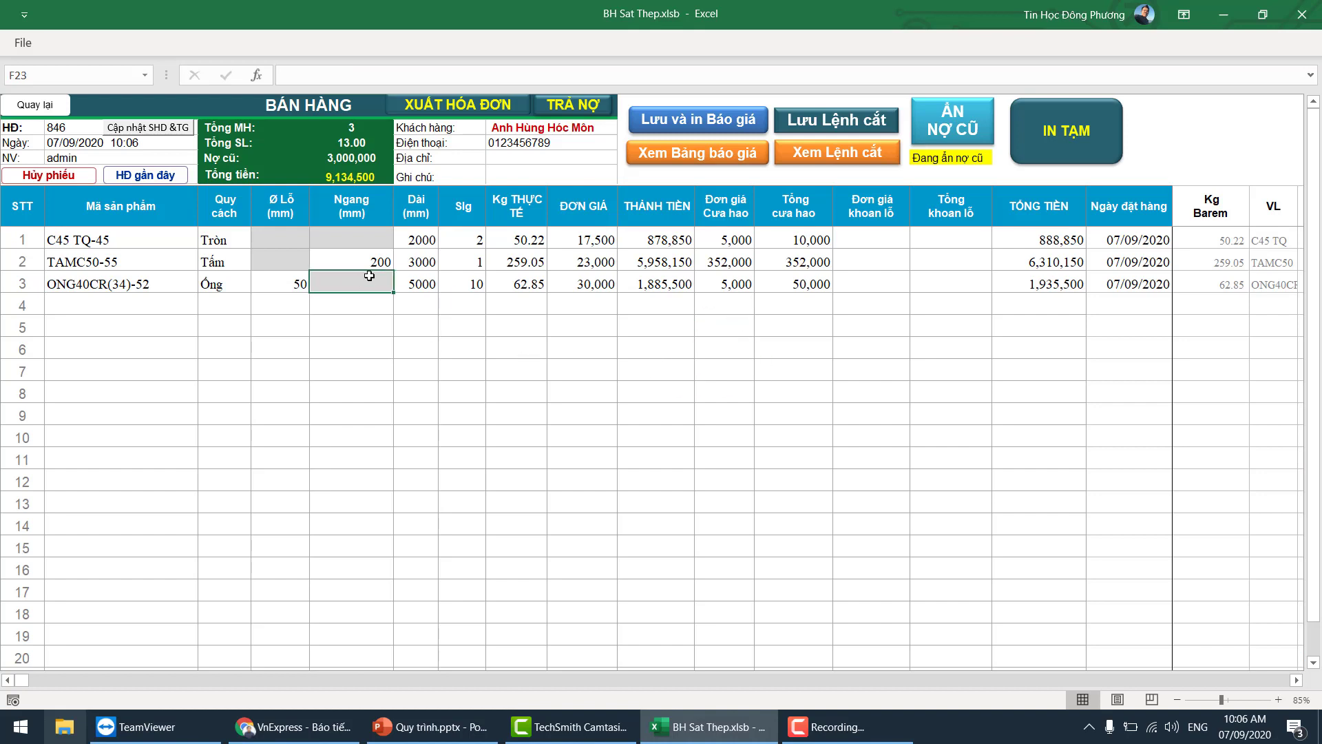
{"action": "left_click", "coordinate": [577, 258]}
{"action": "left_click", "coordinate": [524, 239]}
{"action": "left_click", "coordinate": [468, 261]}
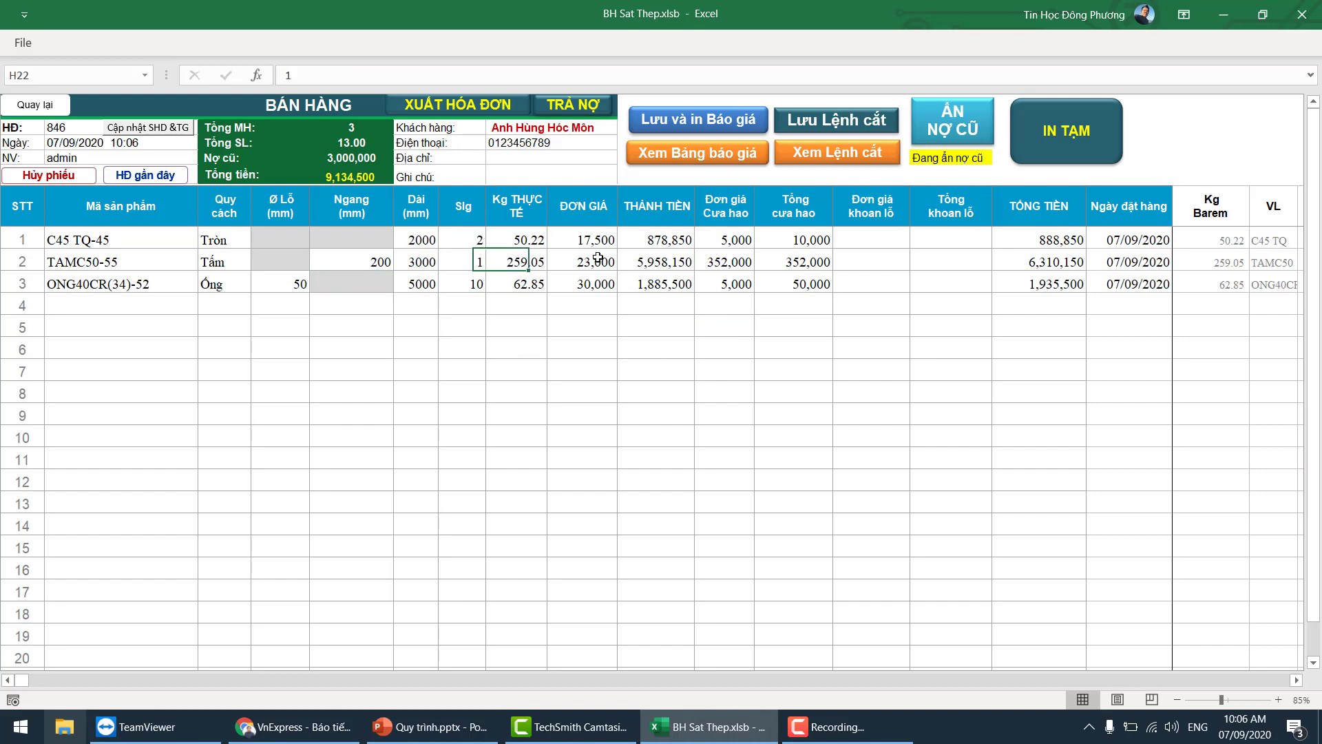
{"action": "left_click", "coordinate": [531, 262]}
{"action": "left_click", "coordinate": [579, 262]}
{"action": "left_click", "coordinate": [723, 261]}
{"action": "left_click", "coordinate": [795, 284]}
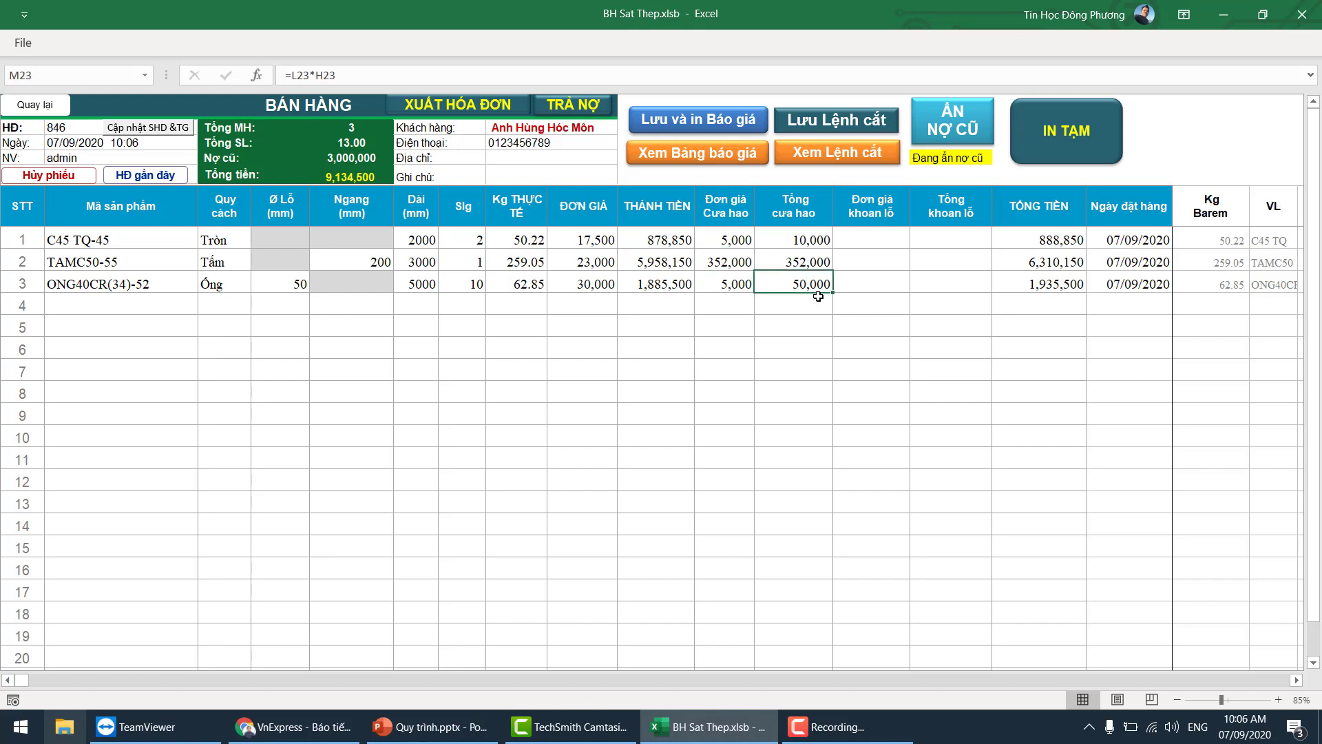
{"action": "left_click", "coordinate": [790, 269]}
Check the second item's quantity and line total and the first item's 17,500 unit price
{"action": "left_click", "coordinate": [686, 303]}
{"action": "left_click", "coordinate": [582, 347]}
{"action": "left_click", "coordinate": [463, 239]}
{"action": "left_click", "coordinate": [462, 283]}
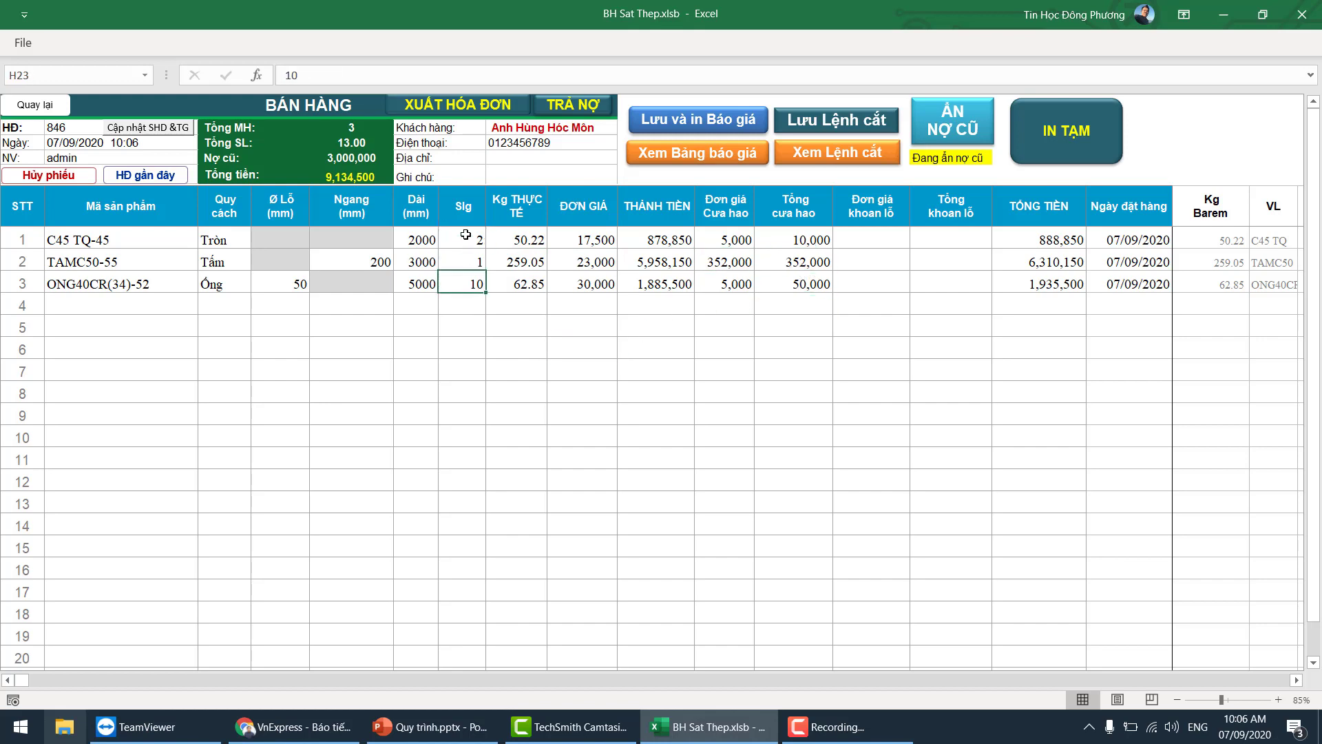
{"action": "left_click", "coordinate": [462, 239]}
{"action": "left_click", "coordinate": [465, 261]}
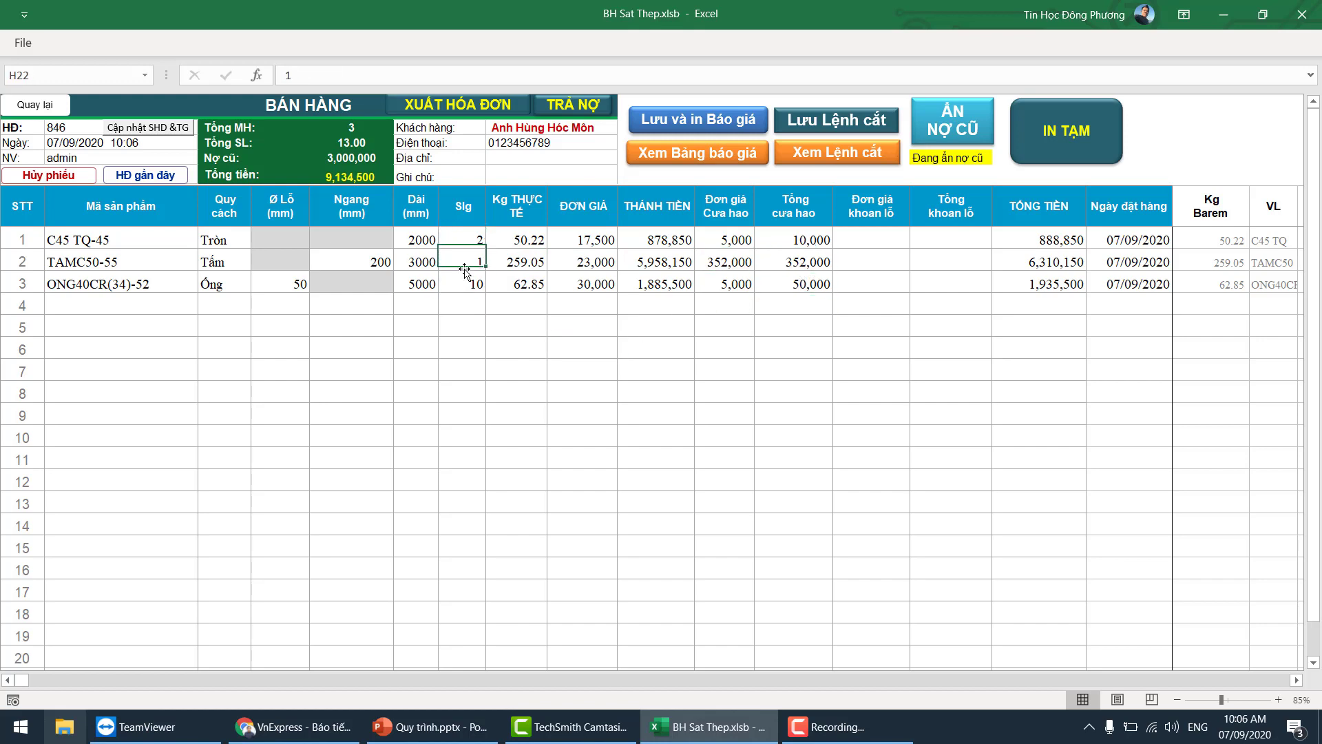
{"action": "left_click", "coordinate": [648, 262]}
{"action": "left_click", "coordinate": [734, 255]}
{"action": "left_click", "coordinate": [589, 267]}
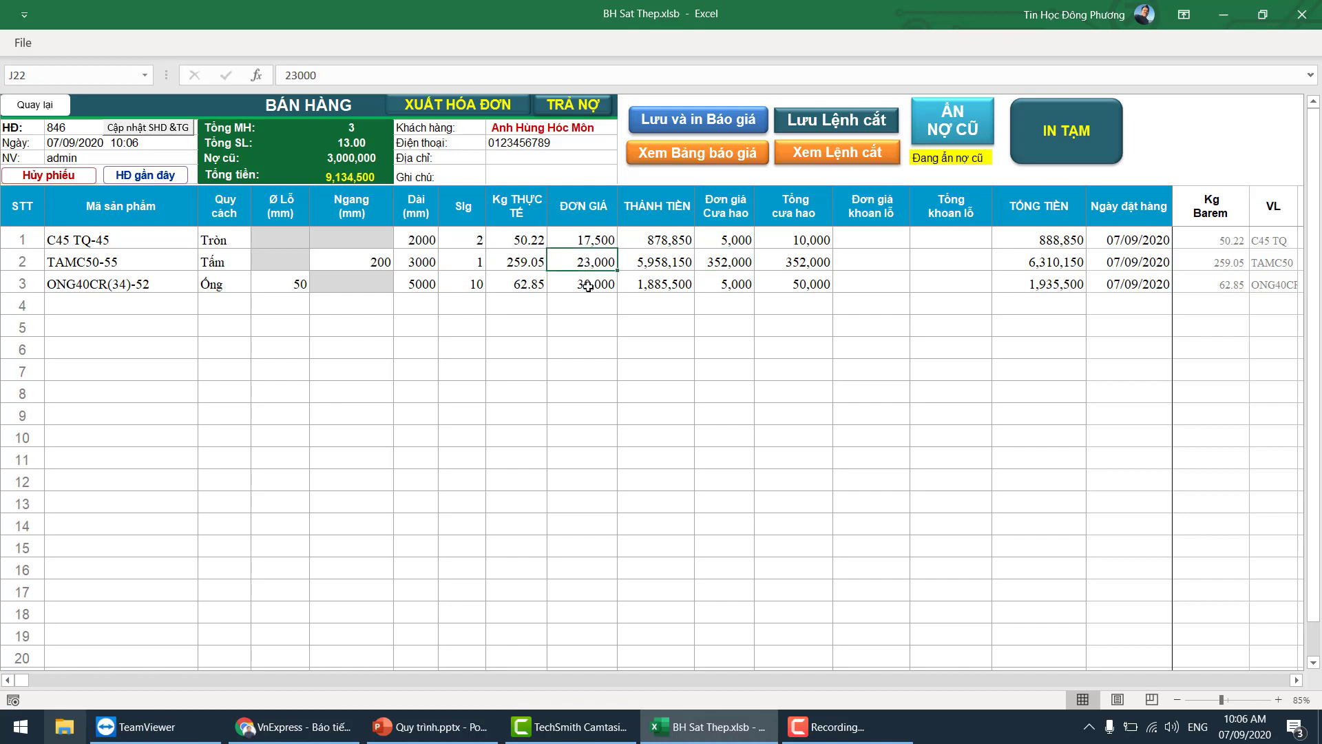
{"action": "left_click", "coordinate": [590, 241]}
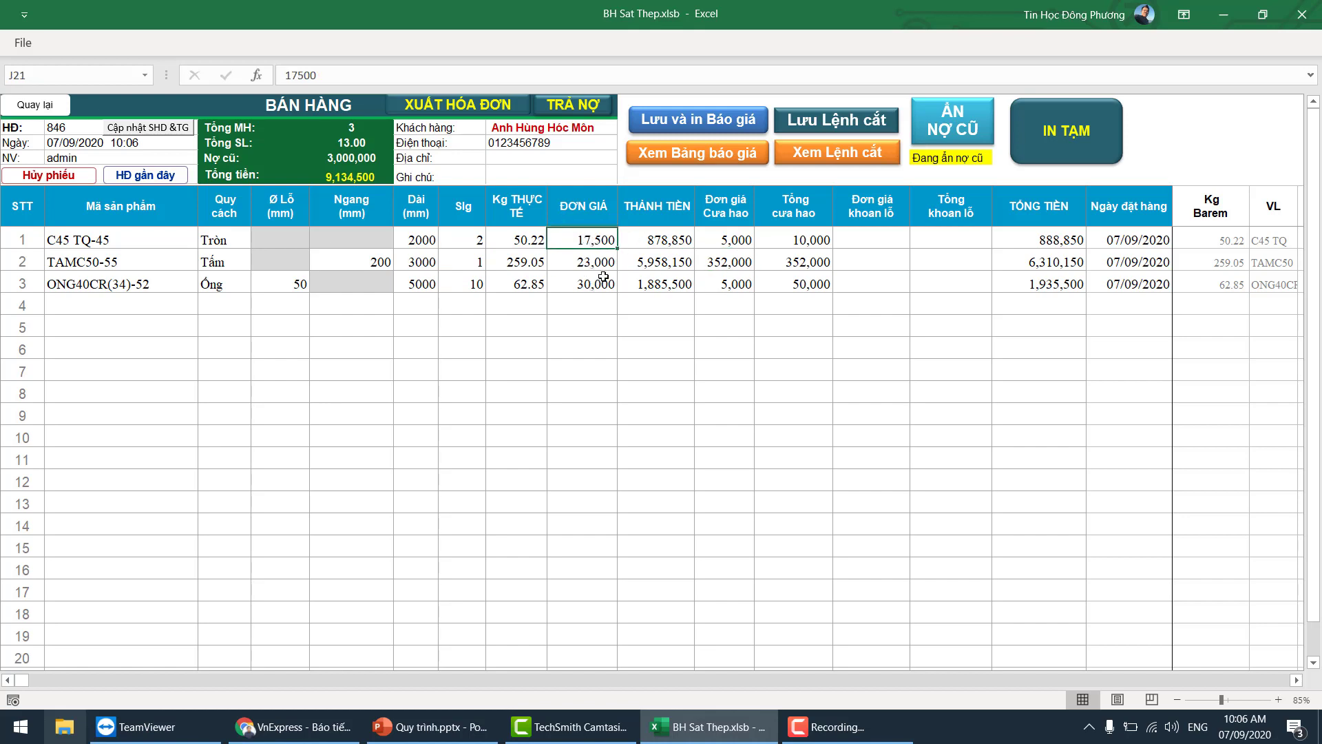
Save the three items as a cutting order and dismiss the confirmation
{"action": "key", "text": "Down"}
{"action": "key", "text": "Down"}
{"action": "key", "text": "Down"}
{"action": "key", "text": "Up"}
{"action": "key", "text": "Up"}
{"action": "key", "text": "Up"}
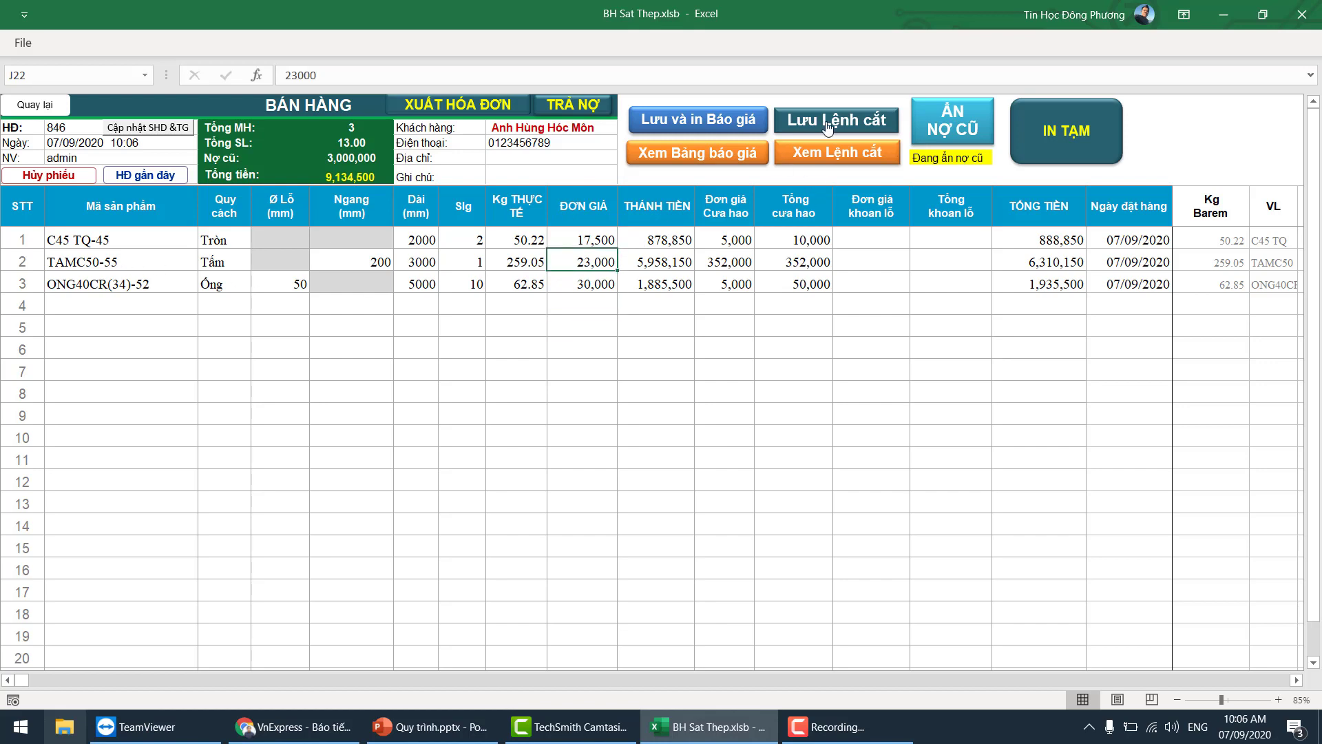
{"action": "left_click", "coordinate": [836, 123]}
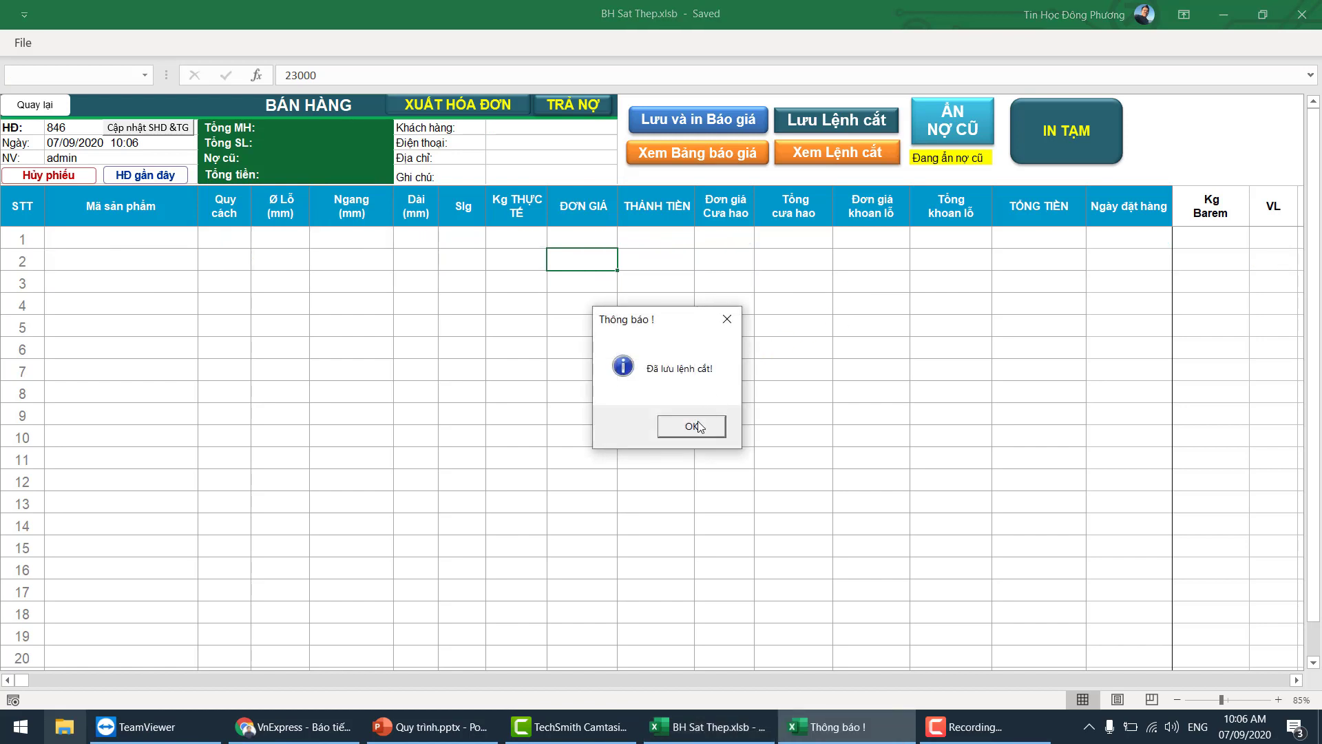
{"action": "left_click", "coordinate": [692, 423]}
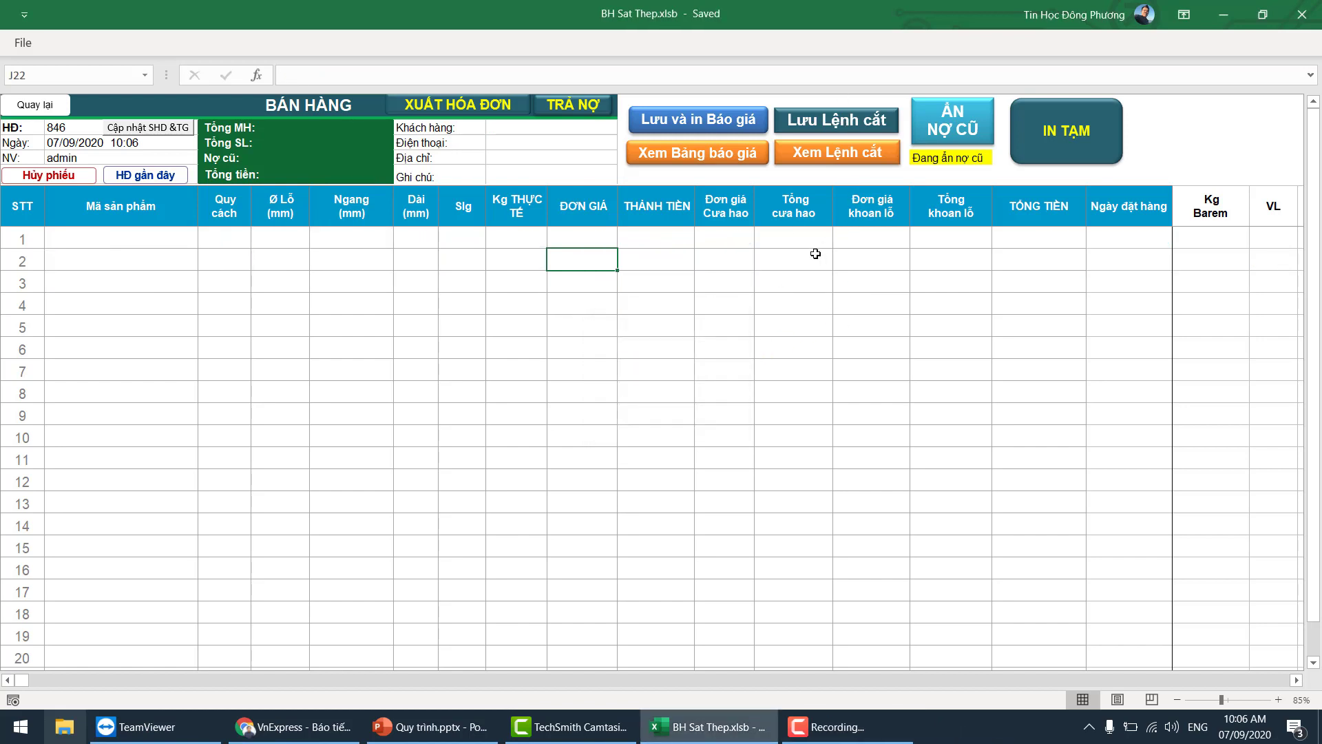
Open the LỆNH CẮT list and check order 20423's ONG40CR(34)-52 and TAMC50-55 lines
{"action": "left_click", "coordinate": [848, 151]}
{"action": "left_click", "coordinate": [446, 256]}
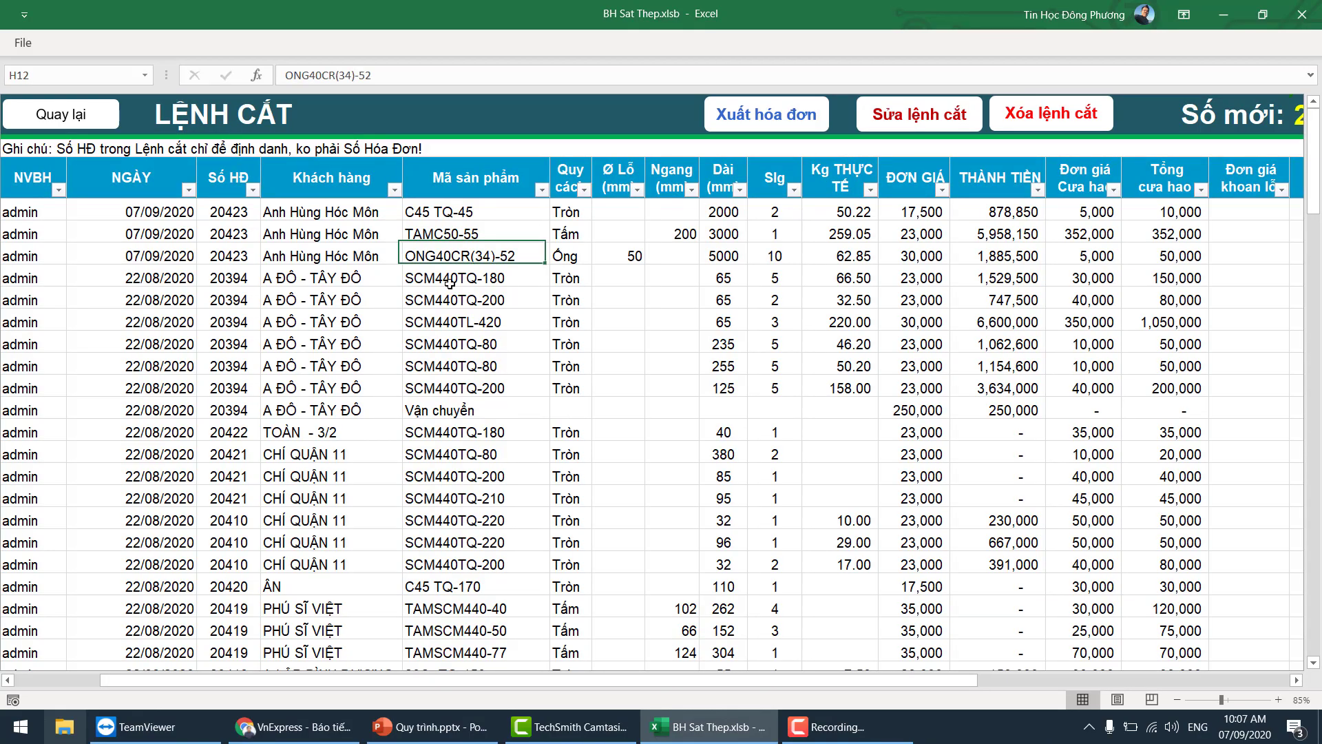
{"action": "scroll", "coordinate": [479, 358], "scroll_direction": "down", "scroll_amount": 7}
{"action": "scroll", "coordinate": [480, 409], "scroll_direction": "down", "scroll_amount": 6}
{"action": "scroll", "coordinate": [478, 425], "scroll_direction": "down", "scroll_amount": 7}
{"action": "scroll", "coordinate": [477, 426], "scroll_direction": "down", "scroll_amount": 6}
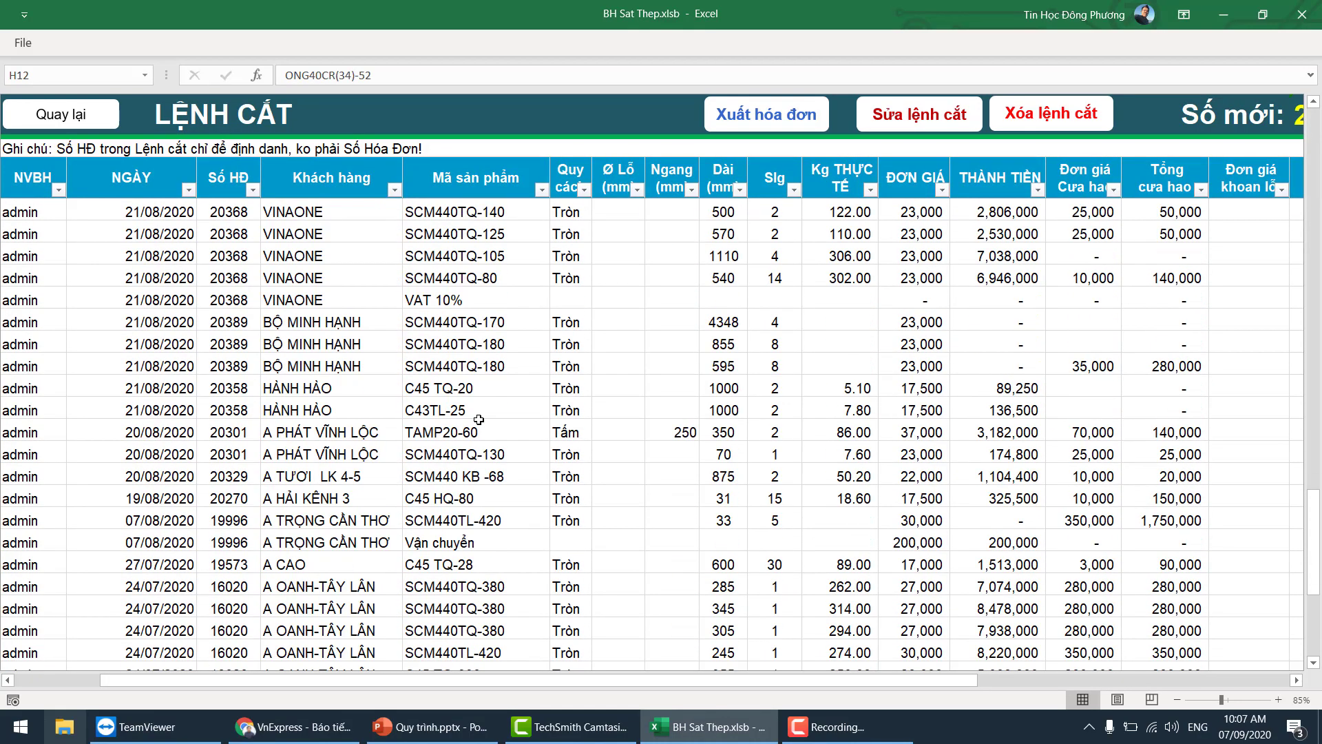
{"action": "scroll", "coordinate": [482, 385], "scroll_direction": "up", "scroll_amount": 8}
{"action": "scroll", "coordinate": [488, 331], "scroll_direction": "up", "scroll_amount": 10}
{"action": "scroll", "coordinate": [493, 262], "scroll_direction": "up", "scroll_amount": 10}
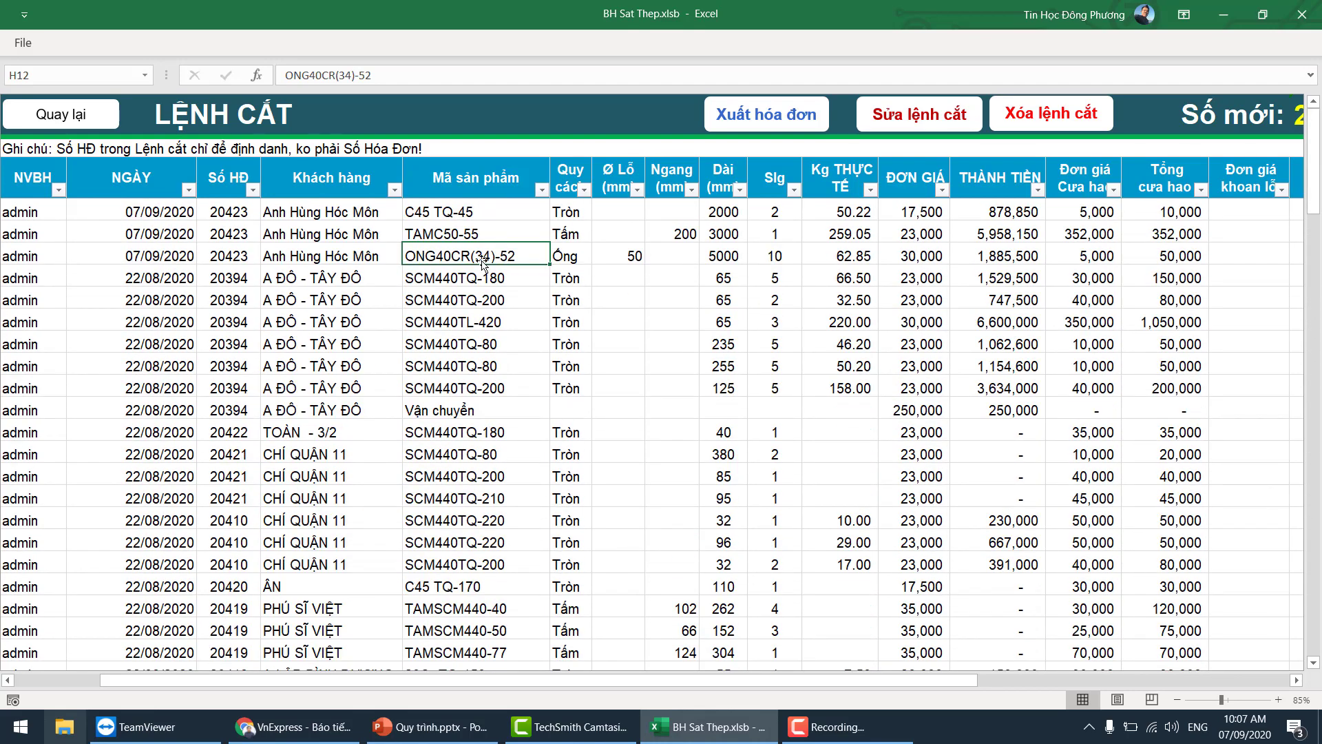
{"action": "left_click", "coordinate": [403, 229]}
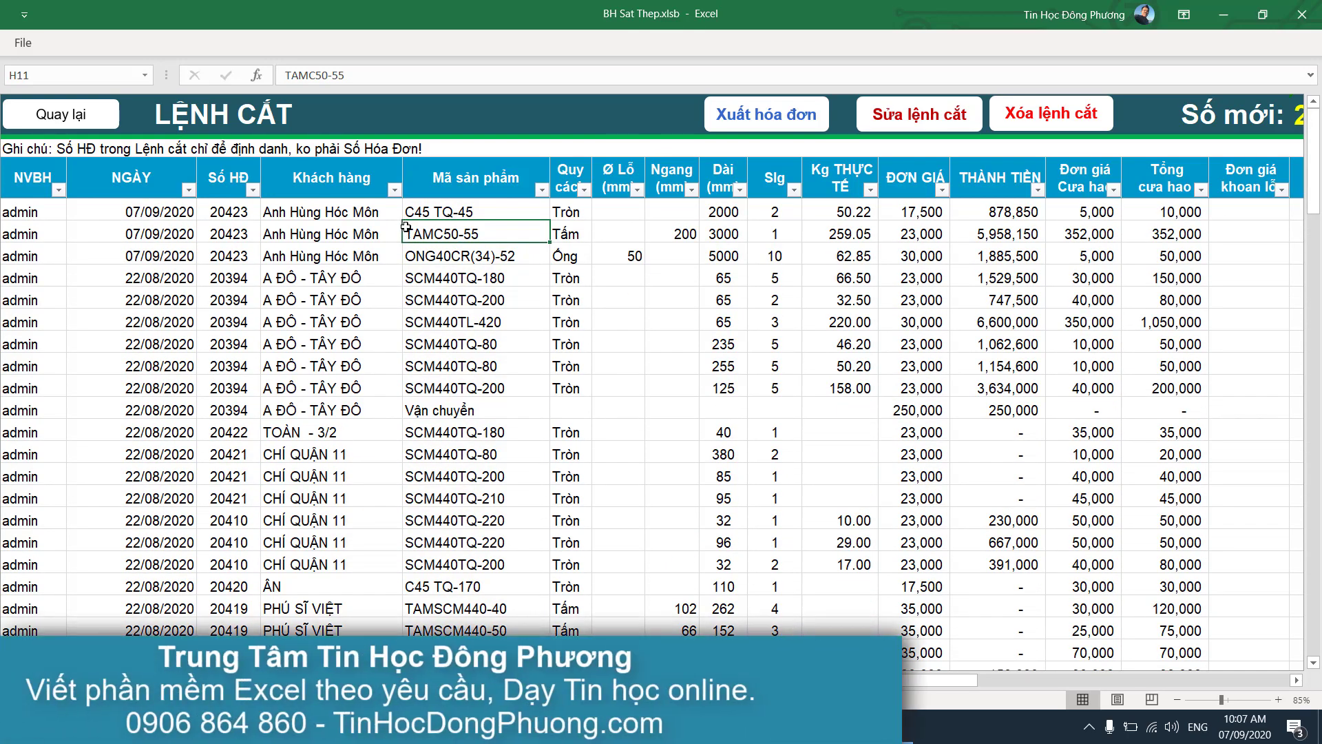
Select the Anh Hùng Hóc Môn entry and load the order into the invoice form
{"action": "left_click", "coordinate": [285, 248]}
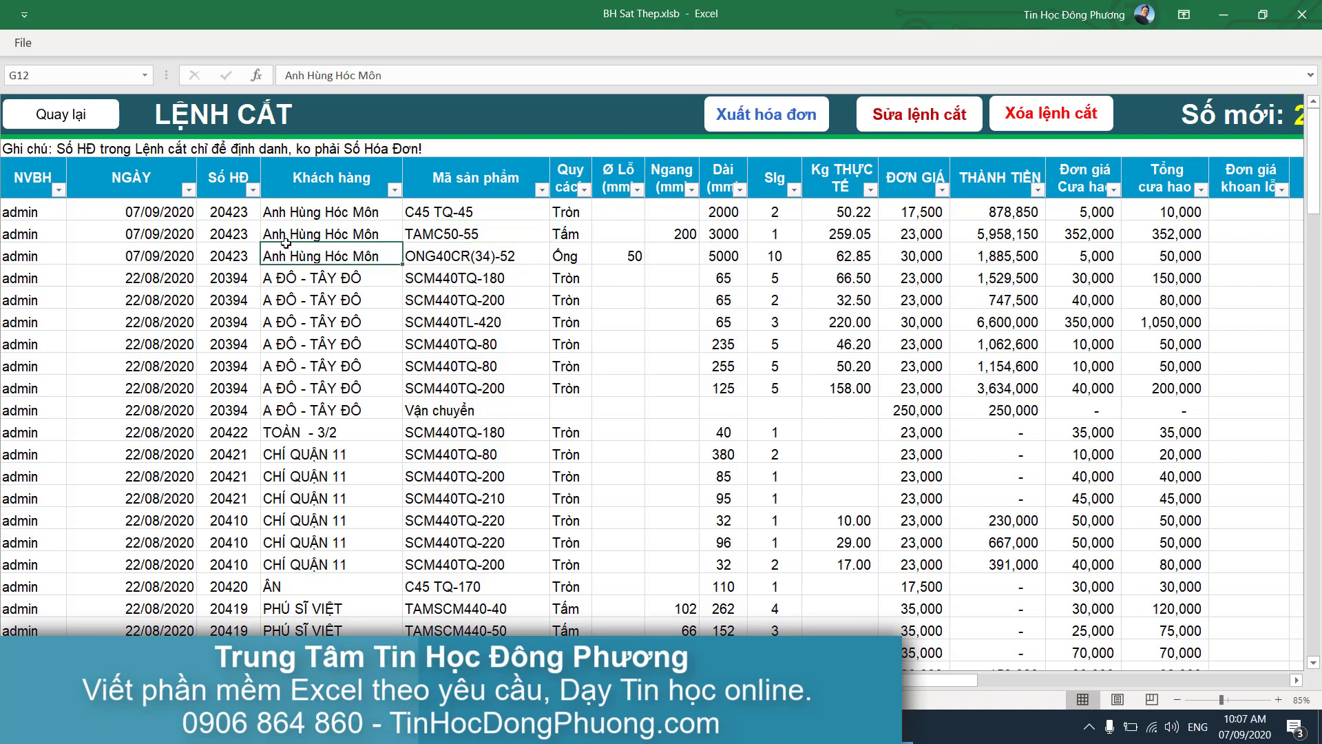
{"action": "key", "text": "Down"}
{"action": "key", "text": "Down"}
{"action": "key", "text": "Down"}
{"action": "left_click", "coordinate": [322, 233]}
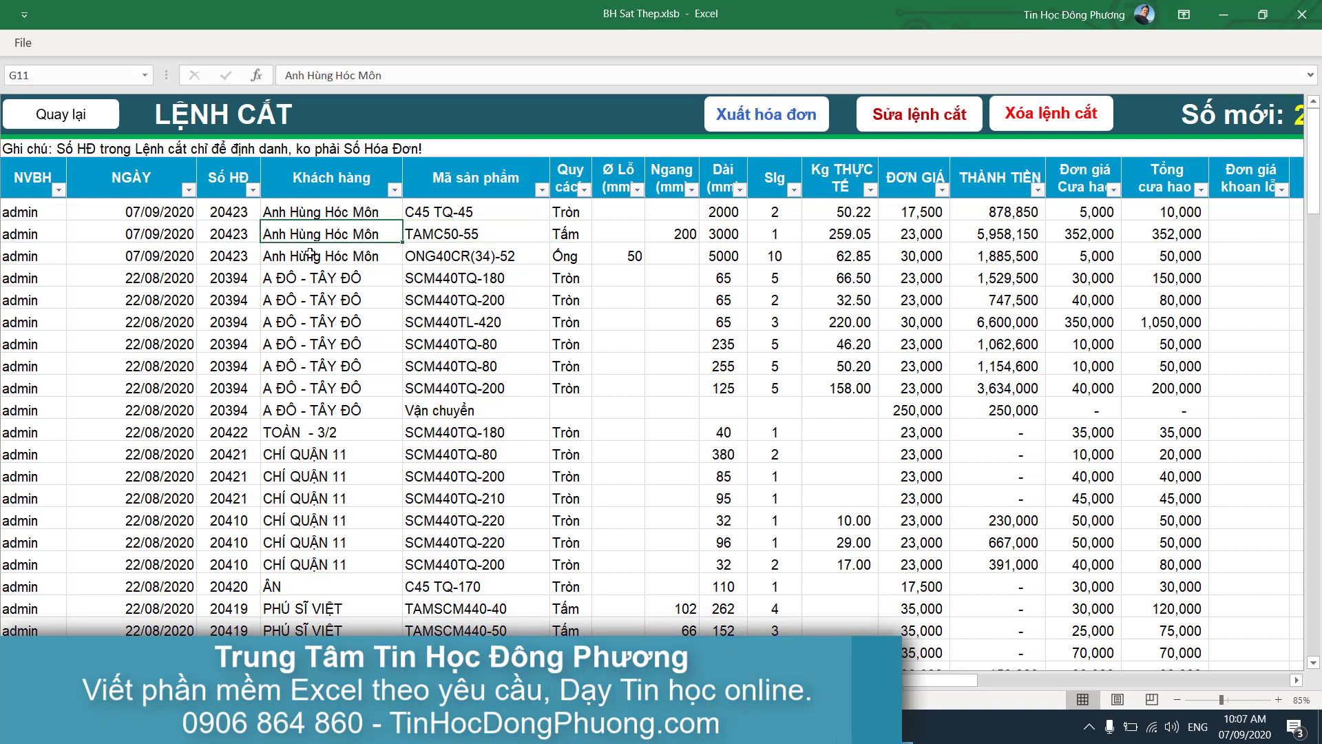
{"action": "left_click", "coordinate": [790, 130]}
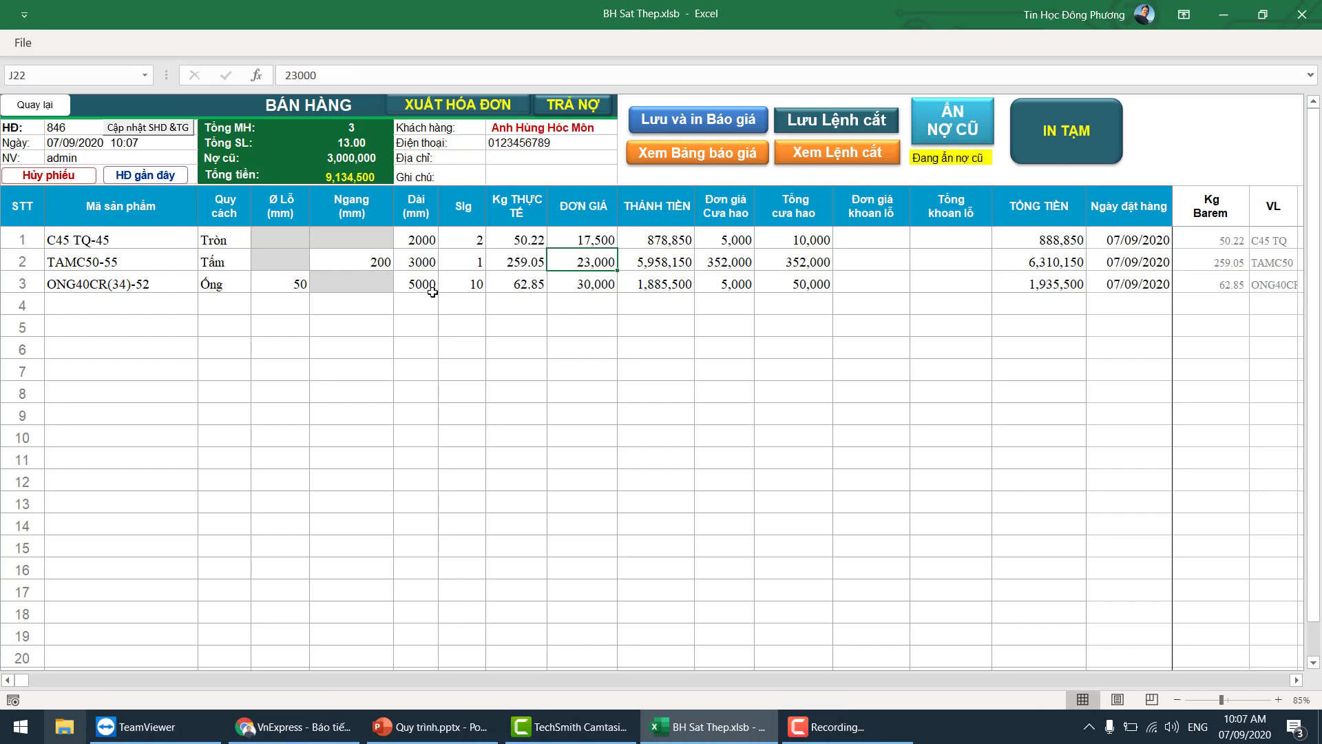
Review the items' actual weights and change the first item's weight from 50.22 to 51
{"action": "key", "text": "Down"}
{"action": "key", "text": "Right"}
{"action": "key", "text": "Right"}
{"action": "key", "text": "Right"}
{"action": "key", "text": "Right"}
{"action": "key", "text": "Right"}
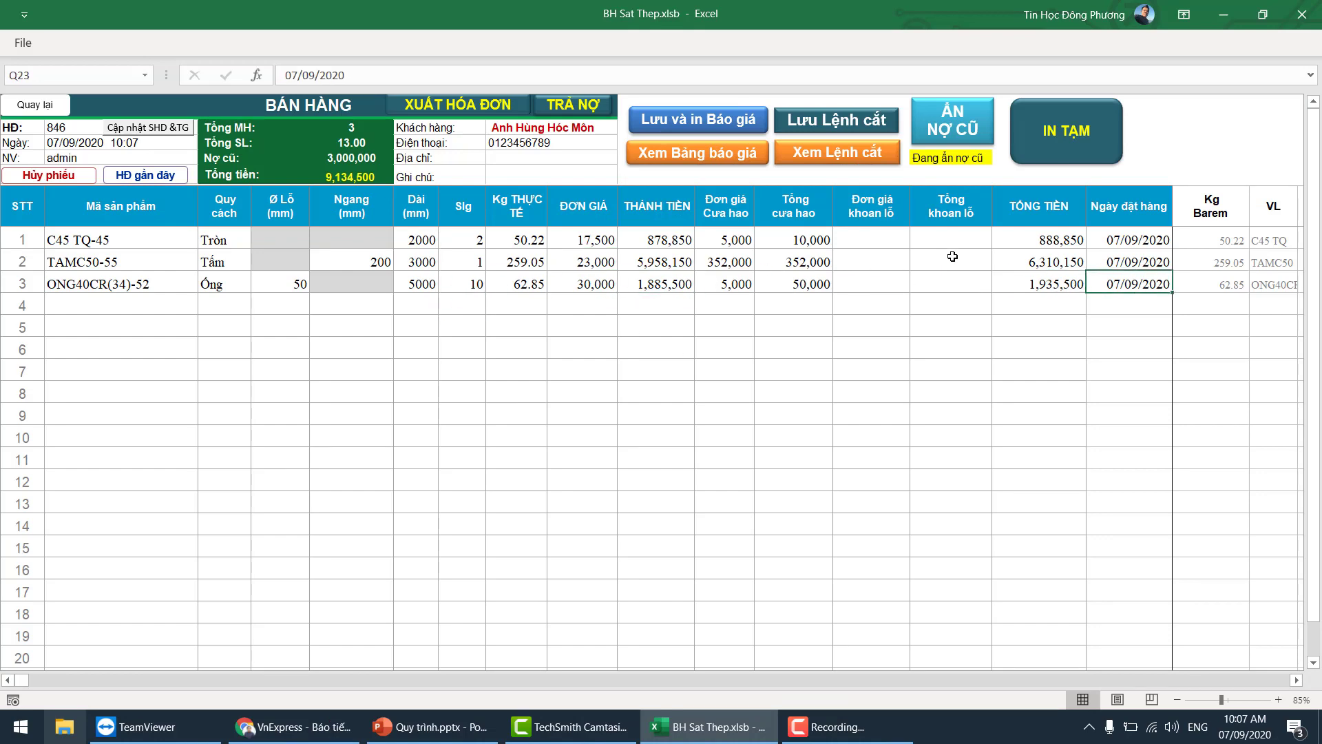
{"action": "left_click", "coordinate": [340, 277]}
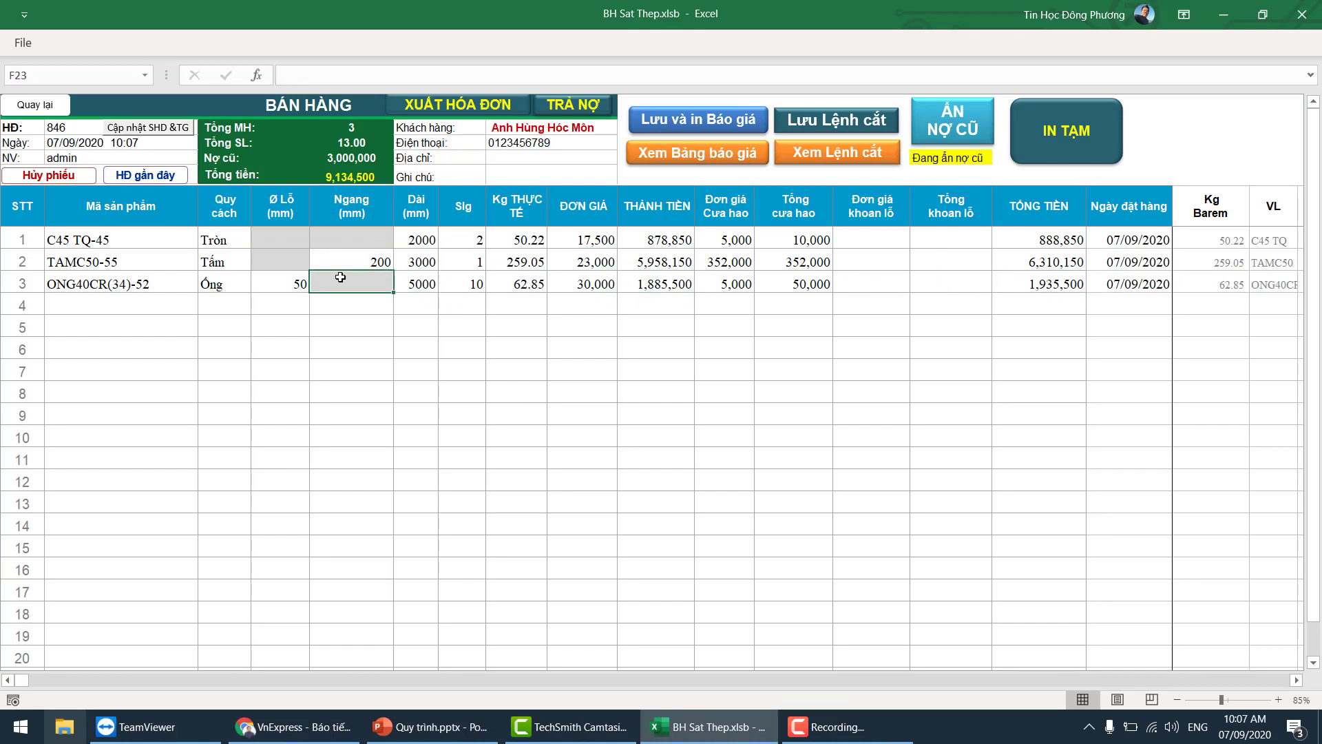
{"action": "left_click", "coordinate": [530, 241]}
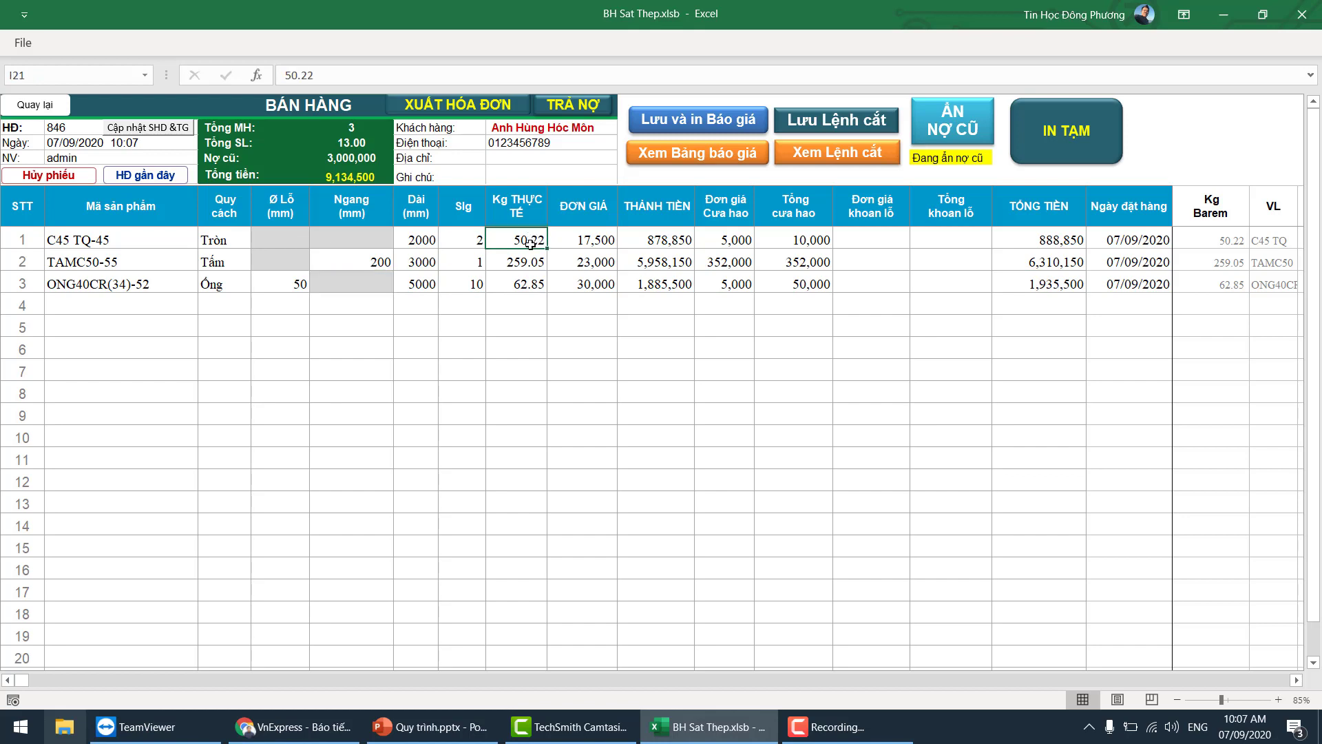
{"action": "key", "text": "Down"}
{"action": "key", "text": "Up"}
{"action": "key", "text": "Down"}
{"action": "key", "text": "Up"}
{"action": "key", "text": "Down"}
{"action": "key", "text": "Down"}
{"action": "left_click", "coordinate": [525, 241]}
{"action": "type", "text": "51"}
{"action": "key", "text": "Return"}
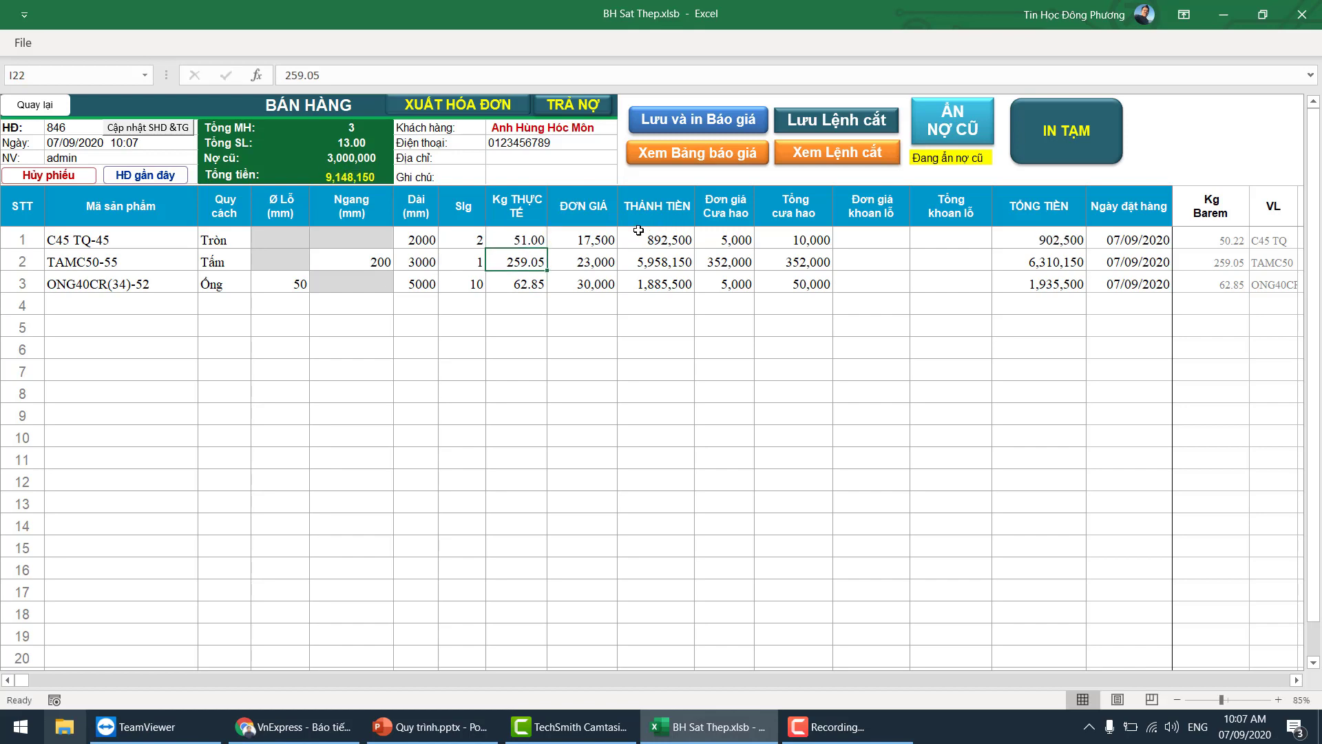
Set the actual weights of row 2 to 260 and row 3 to 63
{"action": "type", "text": "260"}
{"action": "key", "text": "Return"}
{"action": "type", "text": "30"}
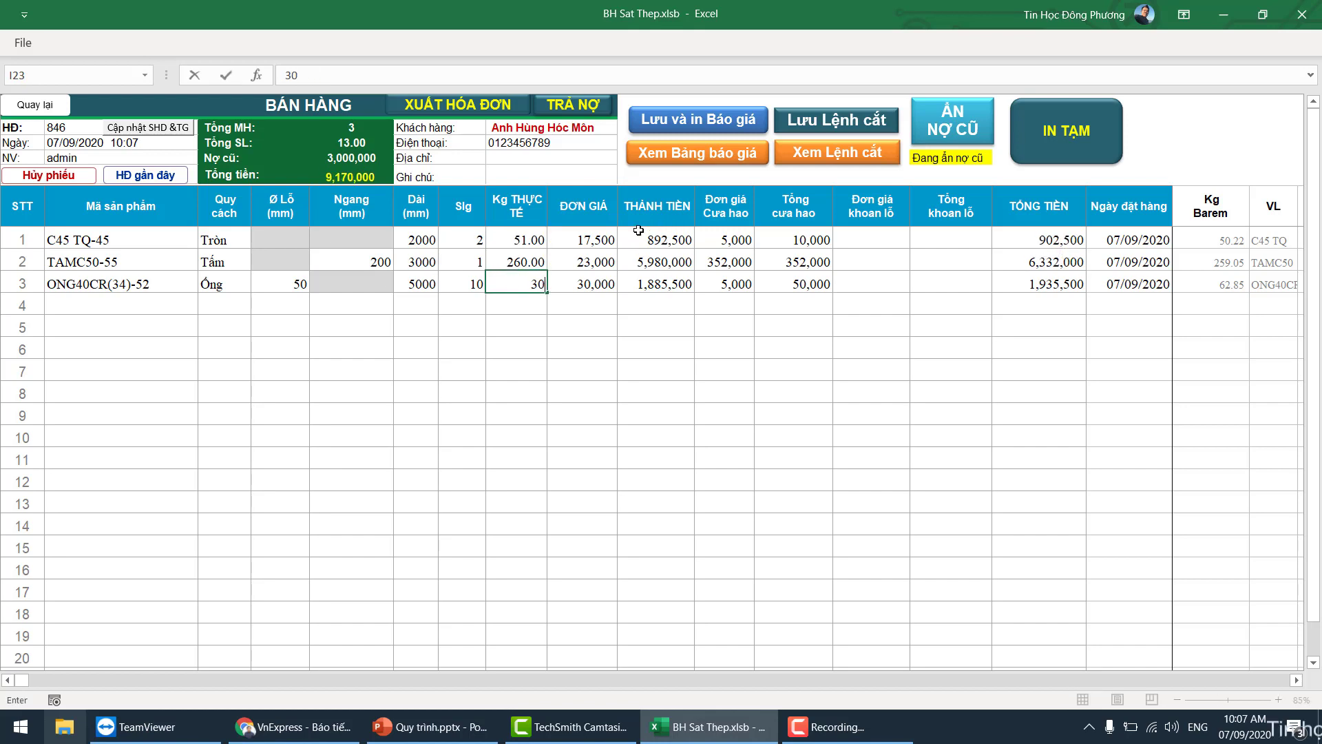
{"action": "key", "text": "BackSpace"}
{"action": "key", "text": "BackSpace"}
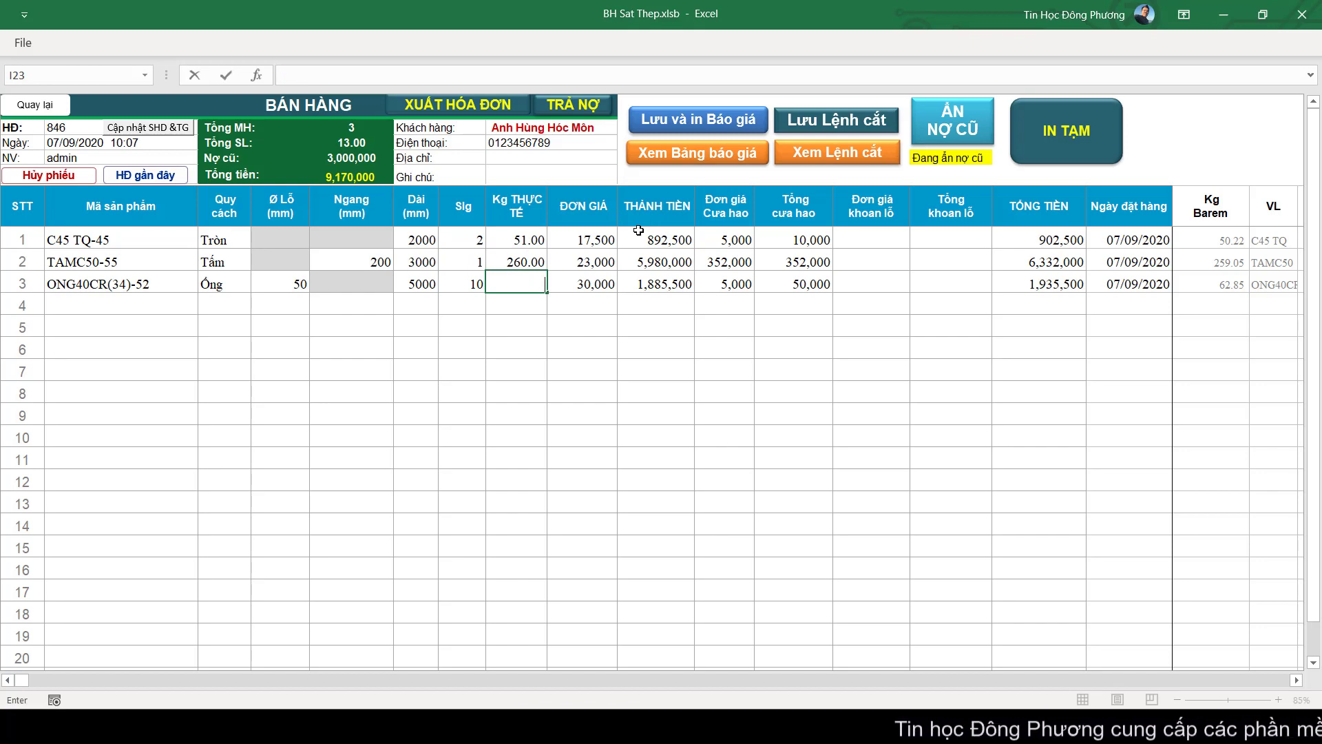
{"action": "type", "text": "63"}
{"action": "key", "text": "Return"}
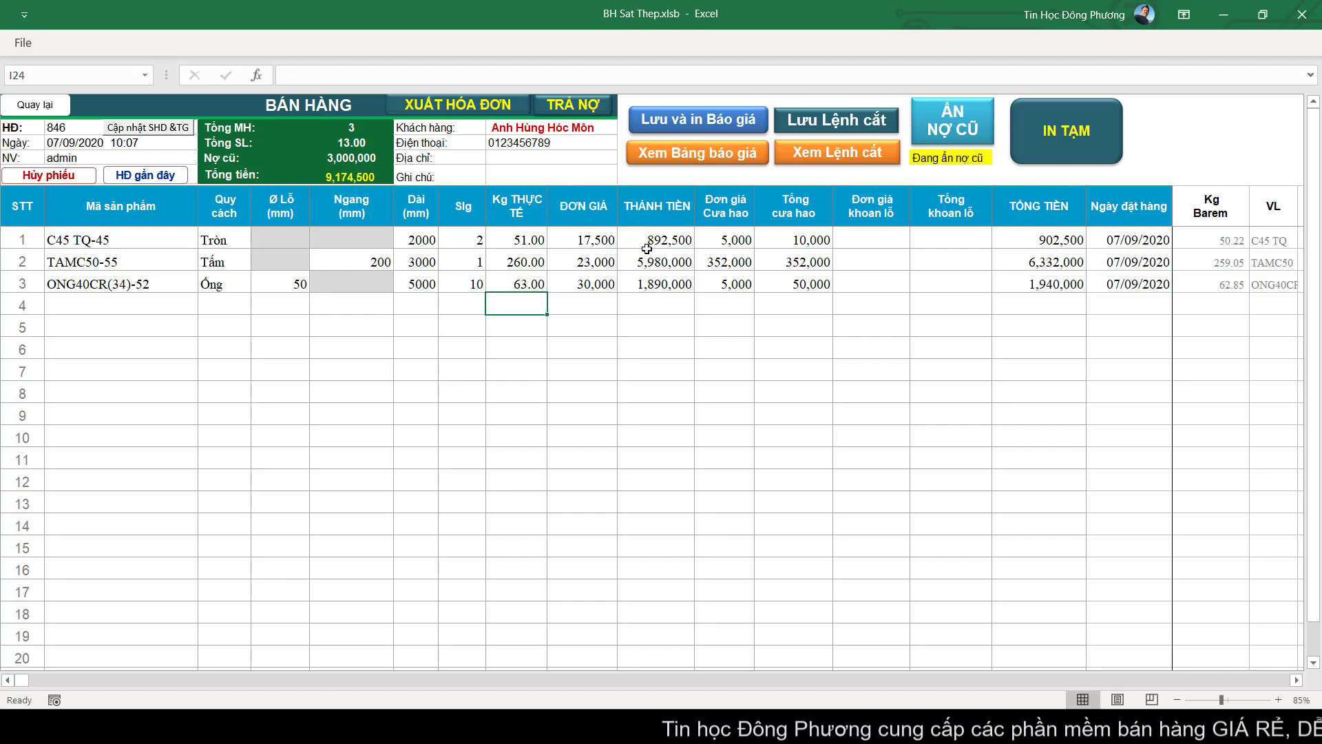
{"action": "left_click", "coordinate": [571, 249]}
{"action": "left_click", "coordinate": [495, 266]}
{"action": "left_click", "coordinate": [507, 277]}
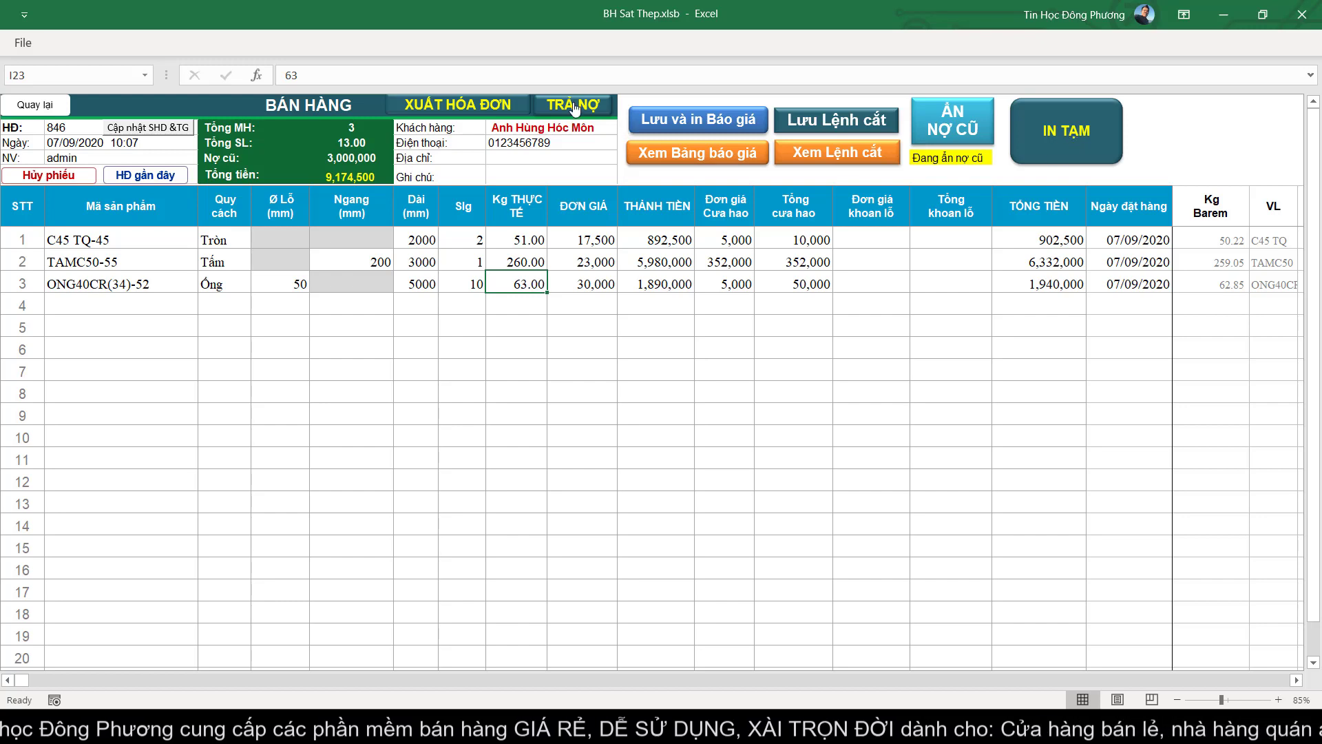
Print a draft invoice (IN TẠM) to a PDF named 'in tam'
{"action": "left_click", "coordinate": [1063, 114]}
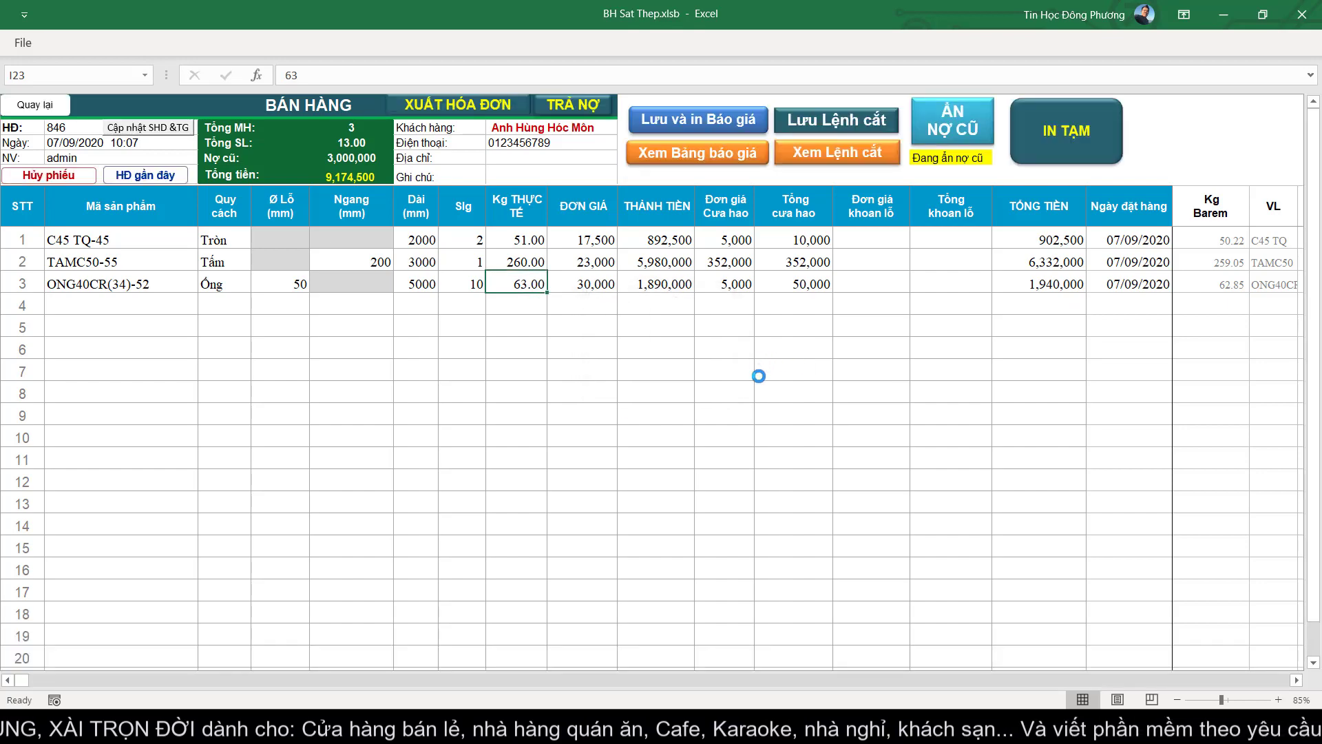
{"action": "type", "text": "in tam"}
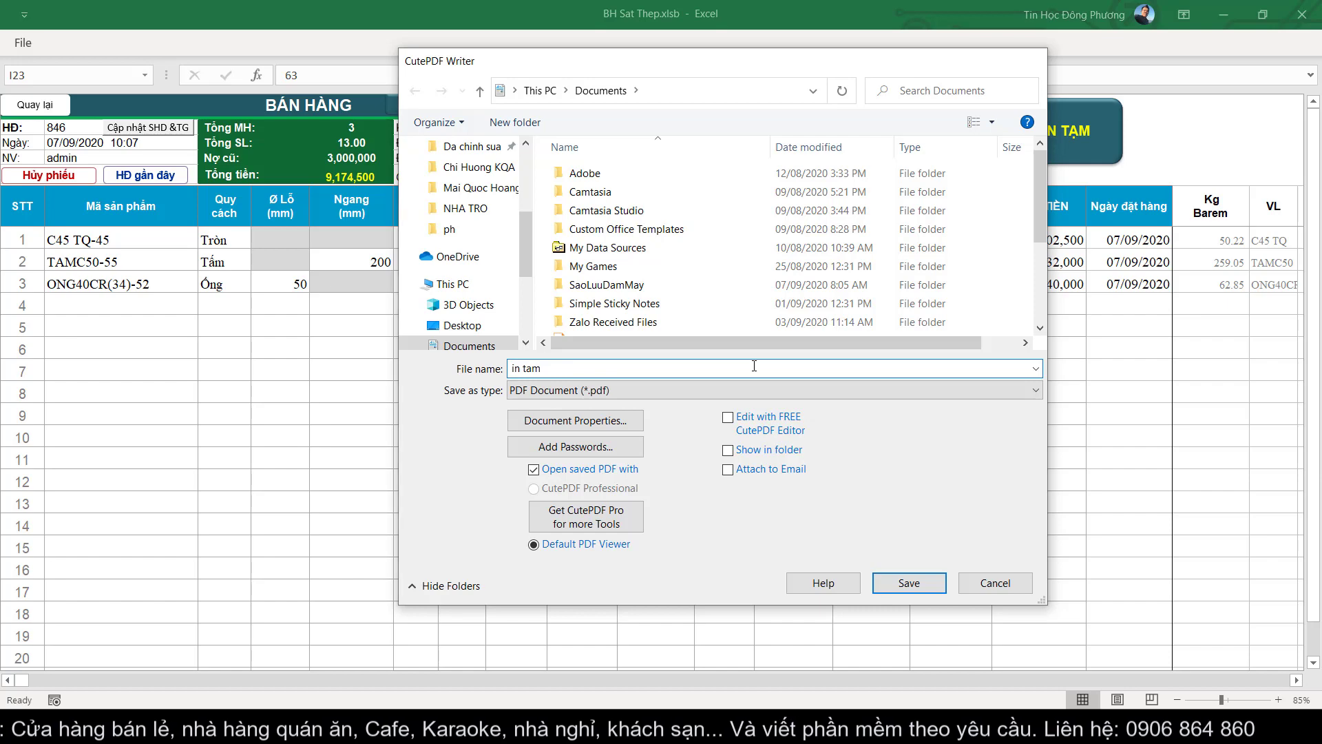
{"action": "key", "text": "Return"}
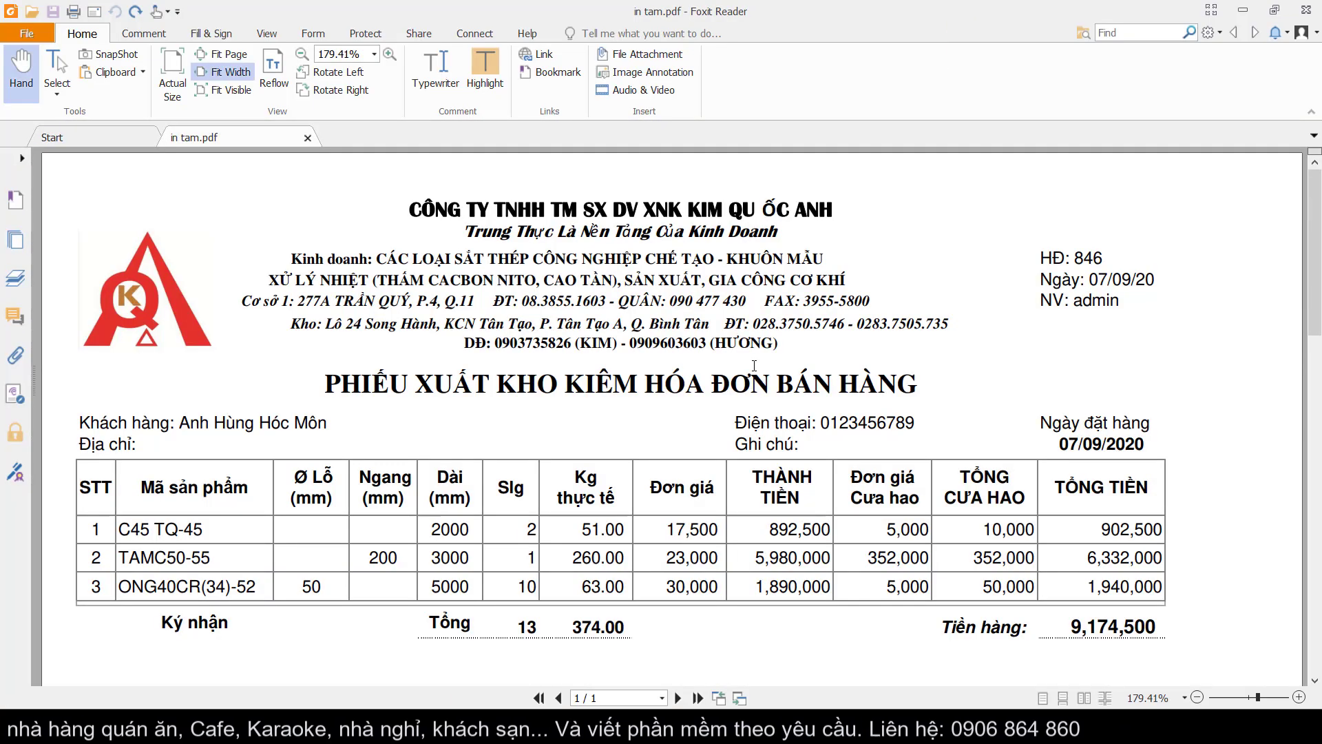
Scroll through the 9,174,500 draft in in tam.pdf, then close Foxit Reader
{"action": "scroll", "coordinate": [596, 404], "scroll_direction": "down", "scroll_amount": 1}
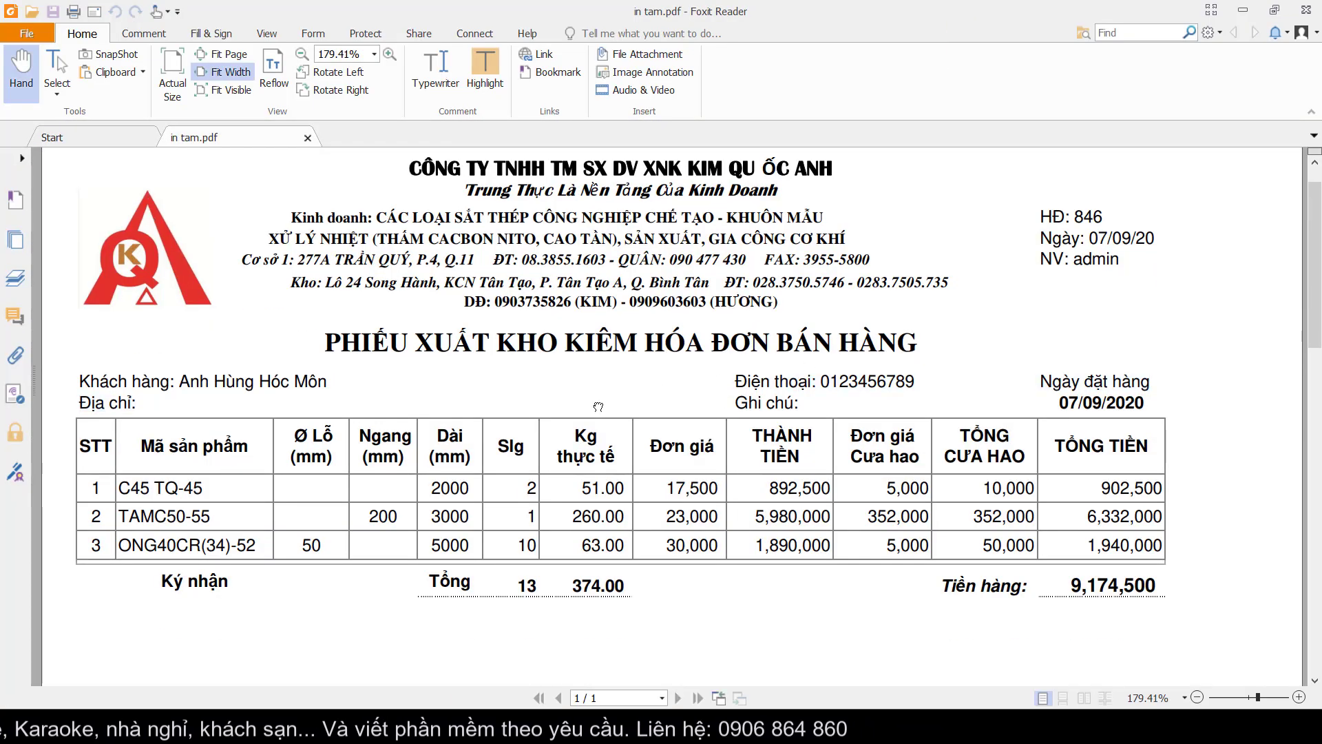
{"action": "scroll", "coordinate": [596, 405], "scroll_direction": "down", "scroll_amount": 1}
{"action": "scroll", "coordinate": [596, 405], "scroll_direction": "up", "scroll_amount": 1}
{"action": "scroll", "coordinate": [596, 405], "scroll_direction": "down", "scroll_amount": 1}
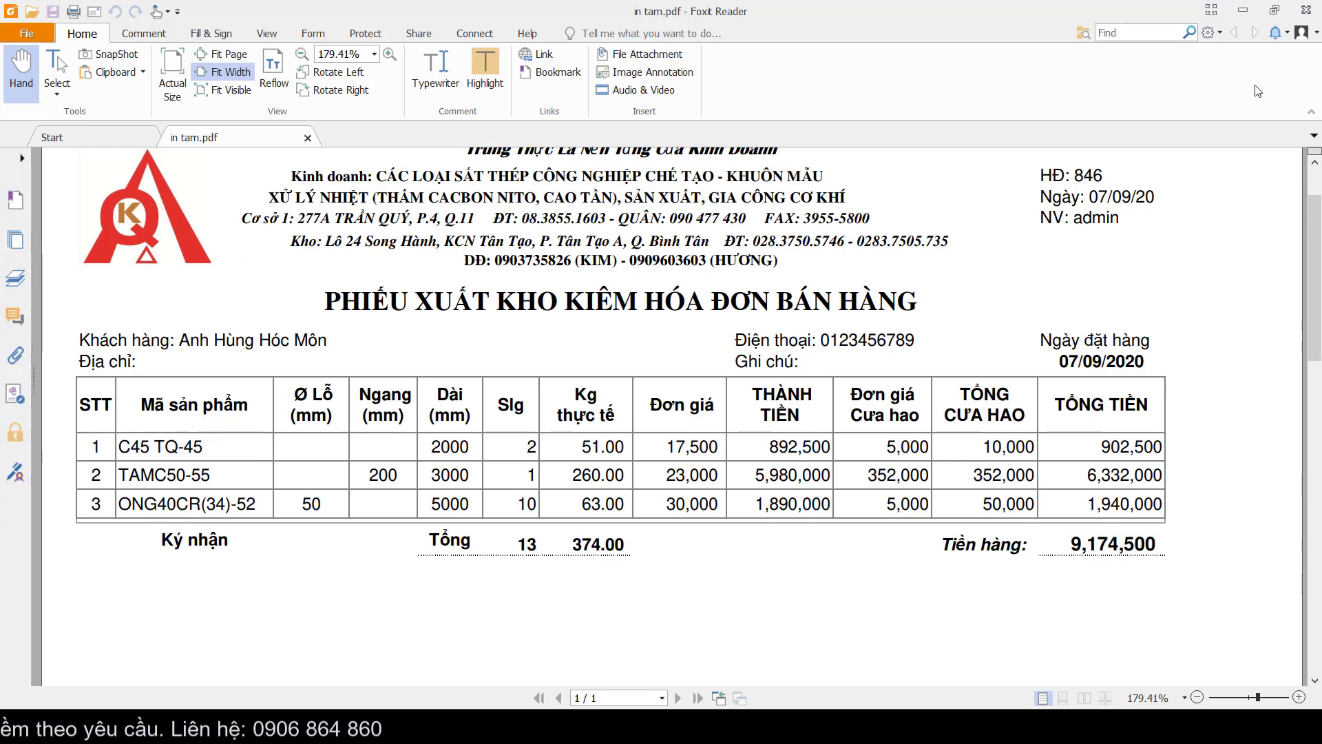
{"action": "left_click", "coordinate": [1297, 20]}
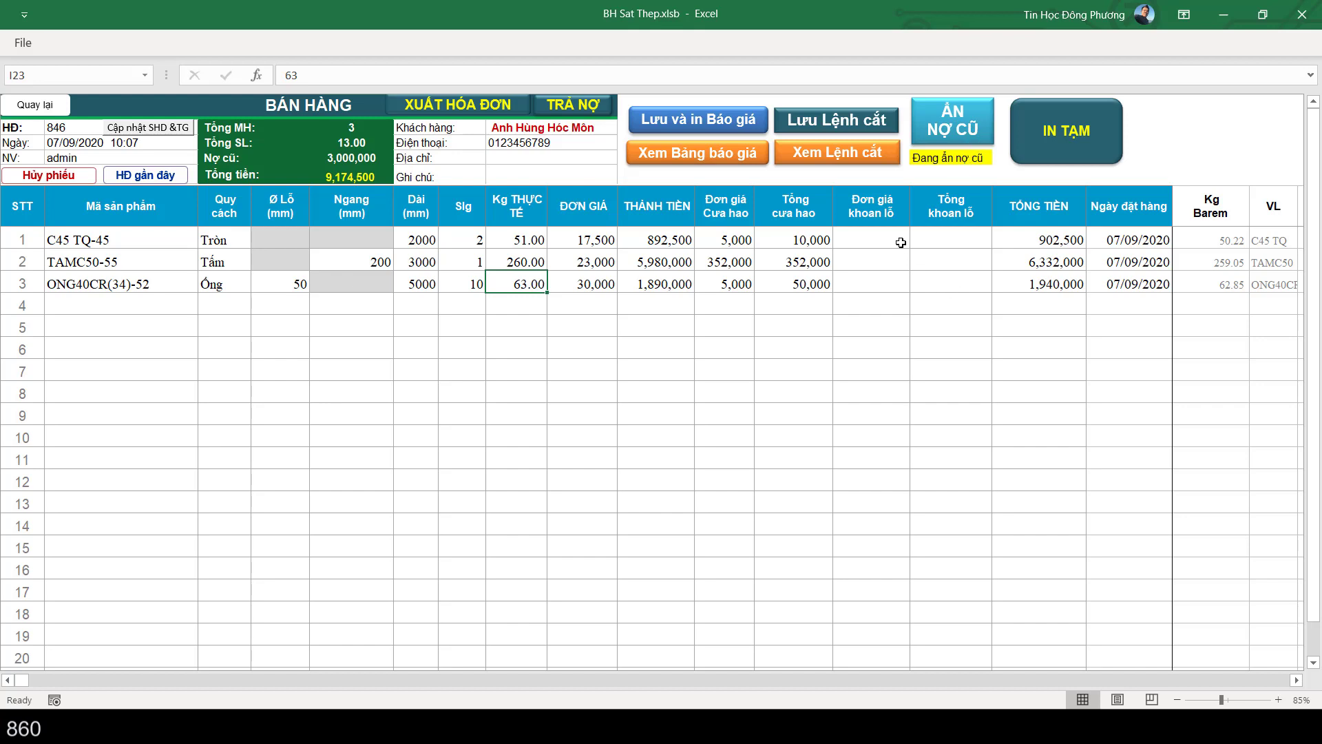
Show the 3,000,000 old debt on the invoice and save the draft as 'in tam 2' PDF
{"action": "left_click", "coordinate": [961, 123]}
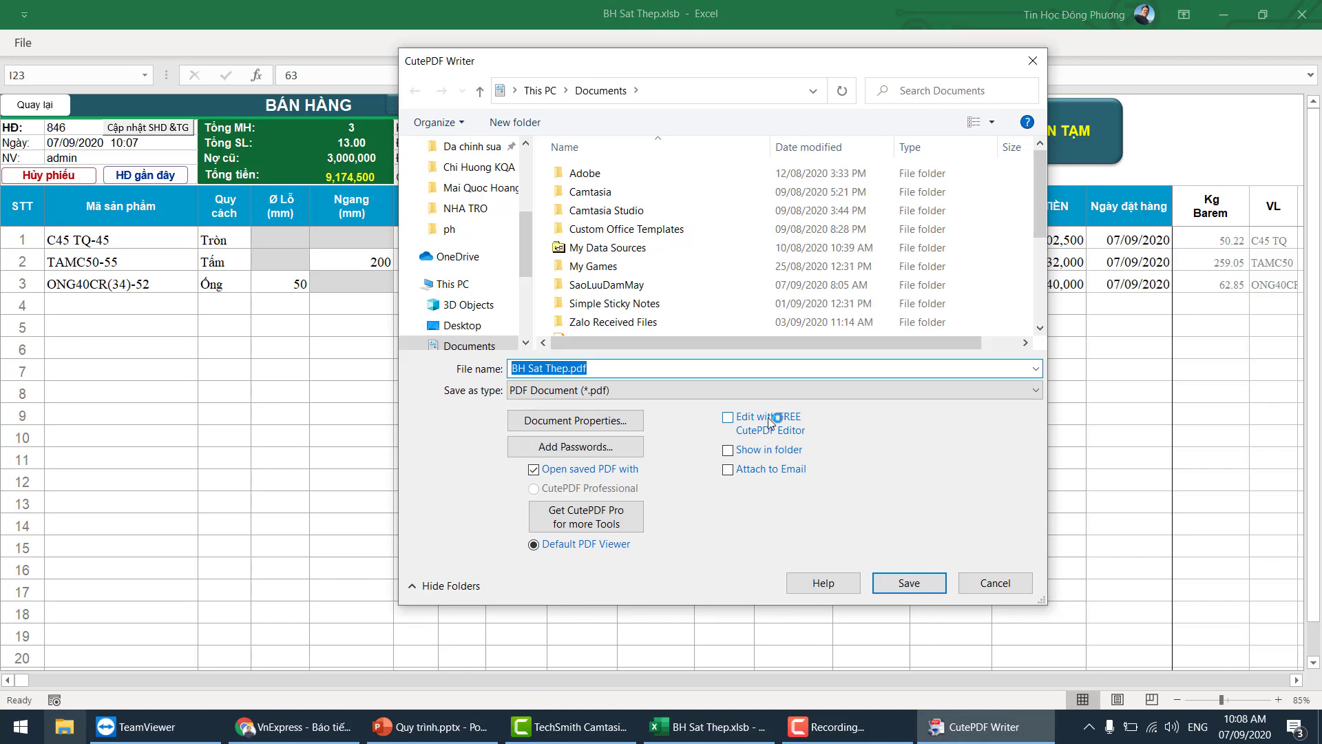
{"action": "type", "text": "in tam 2"}
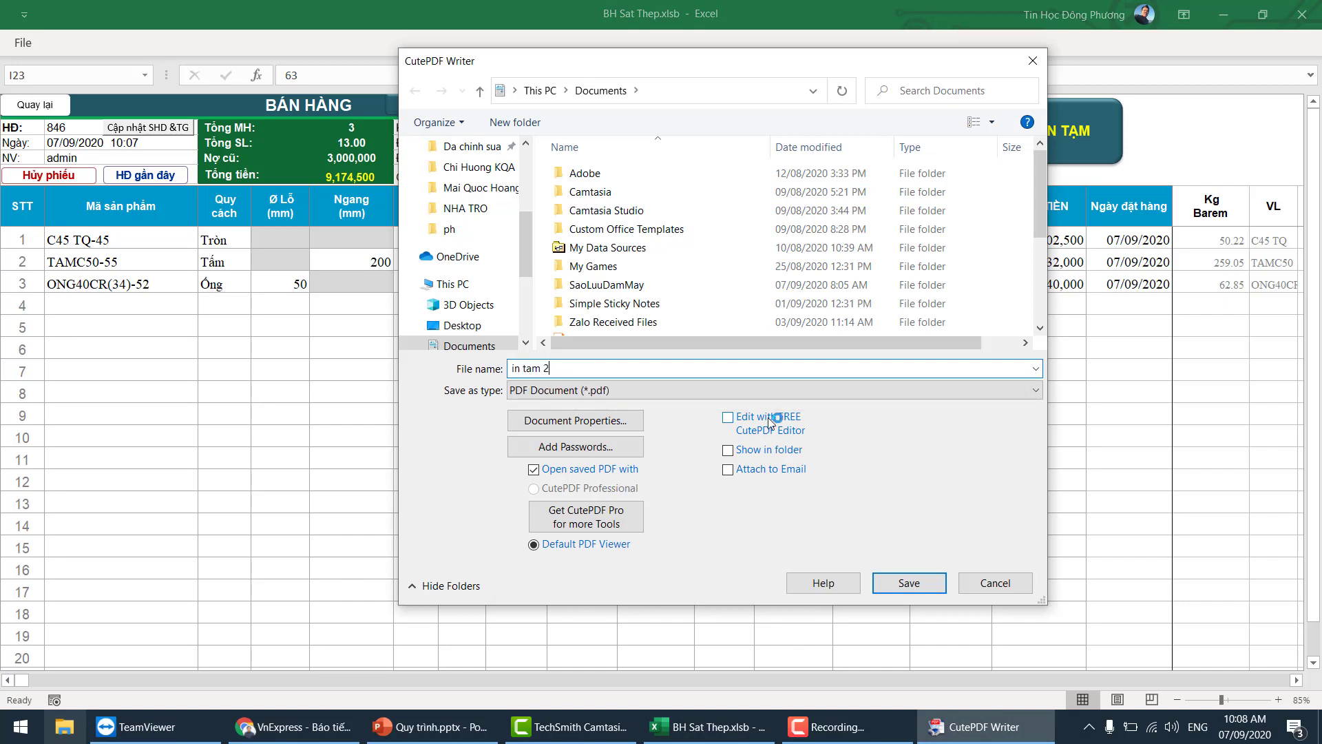
{"action": "key", "text": "Return"}
Scroll through in tam 2.pdf to check the 3,000,000 old debt and 12,174,500 remaining balance
{"action": "scroll", "coordinate": [923, 382], "scroll_direction": "down", "scroll_amount": 3}
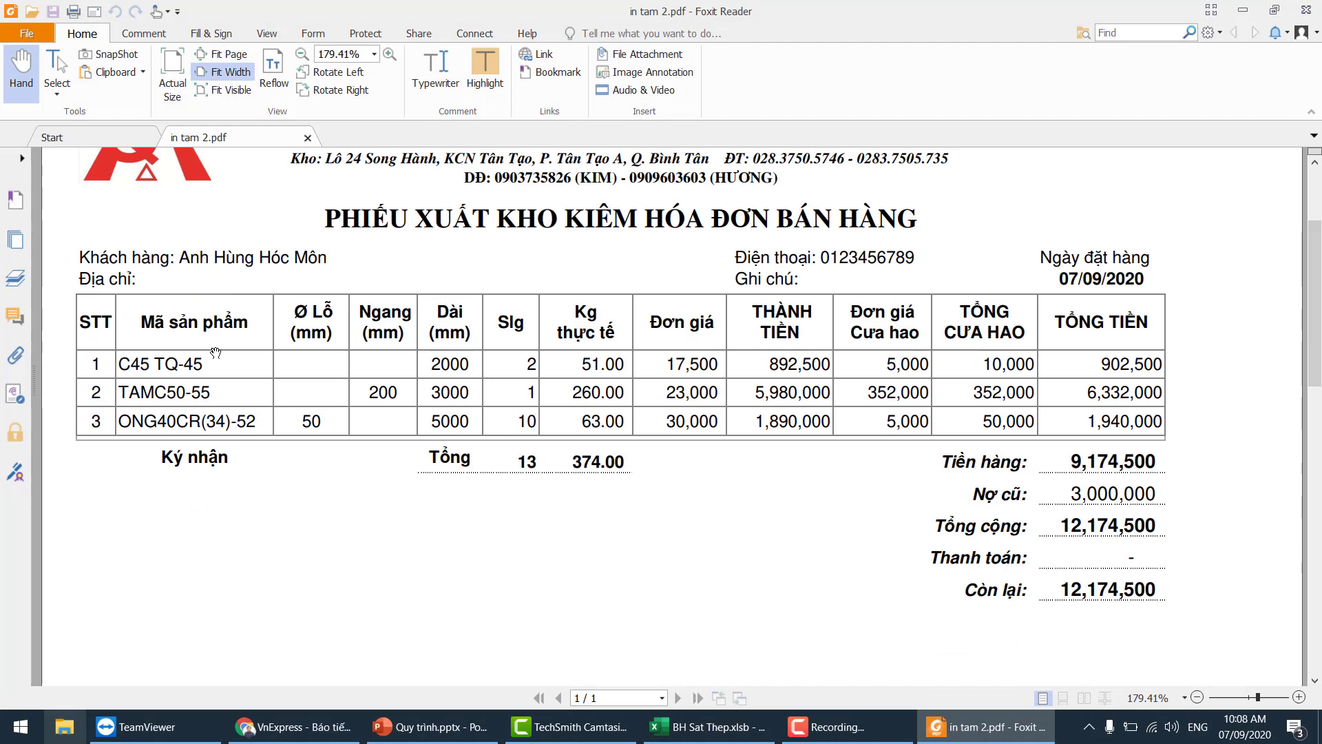
{"action": "scroll", "coordinate": [193, 361], "scroll_direction": "up", "scroll_amount": 1}
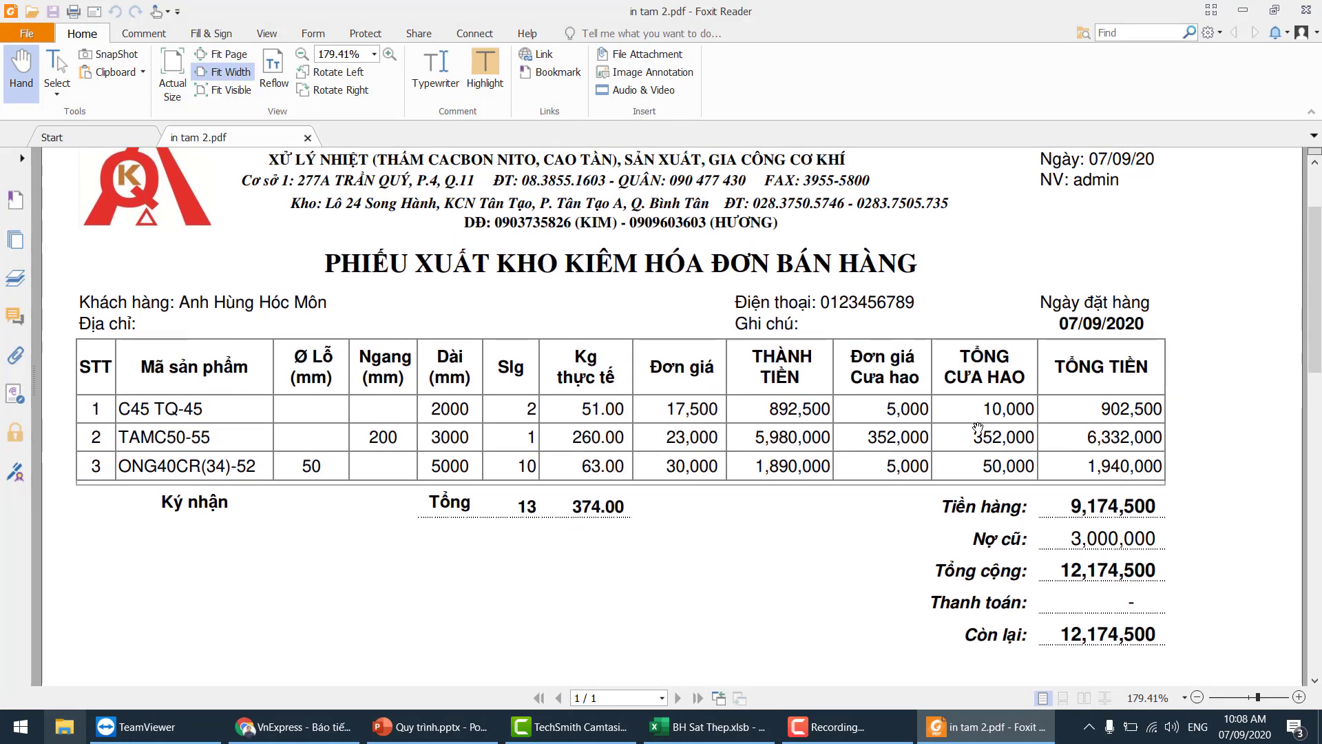
{"action": "scroll", "coordinate": [1019, 406], "scroll_direction": "down", "scroll_amount": 2}
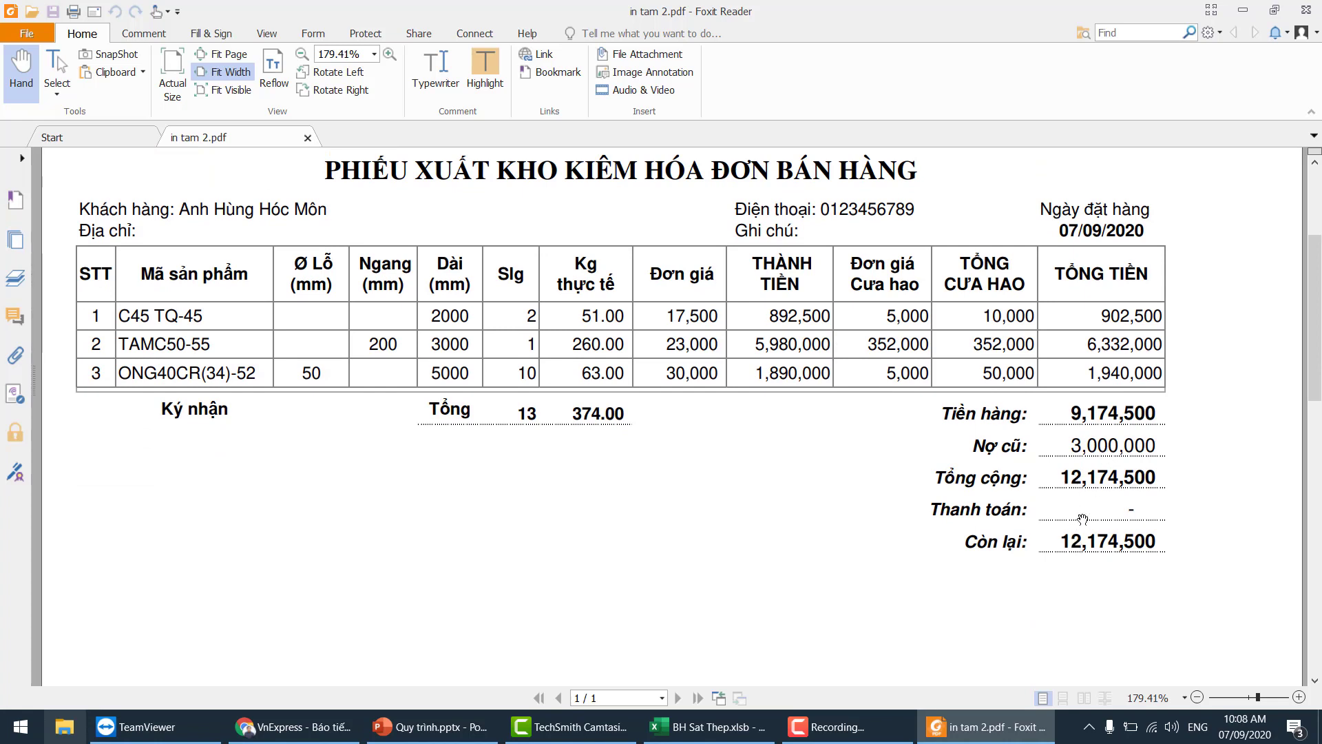
{"action": "scroll", "coordinate": [1082, 519], "scroll_direction": "up", "scroll_amount": 1}
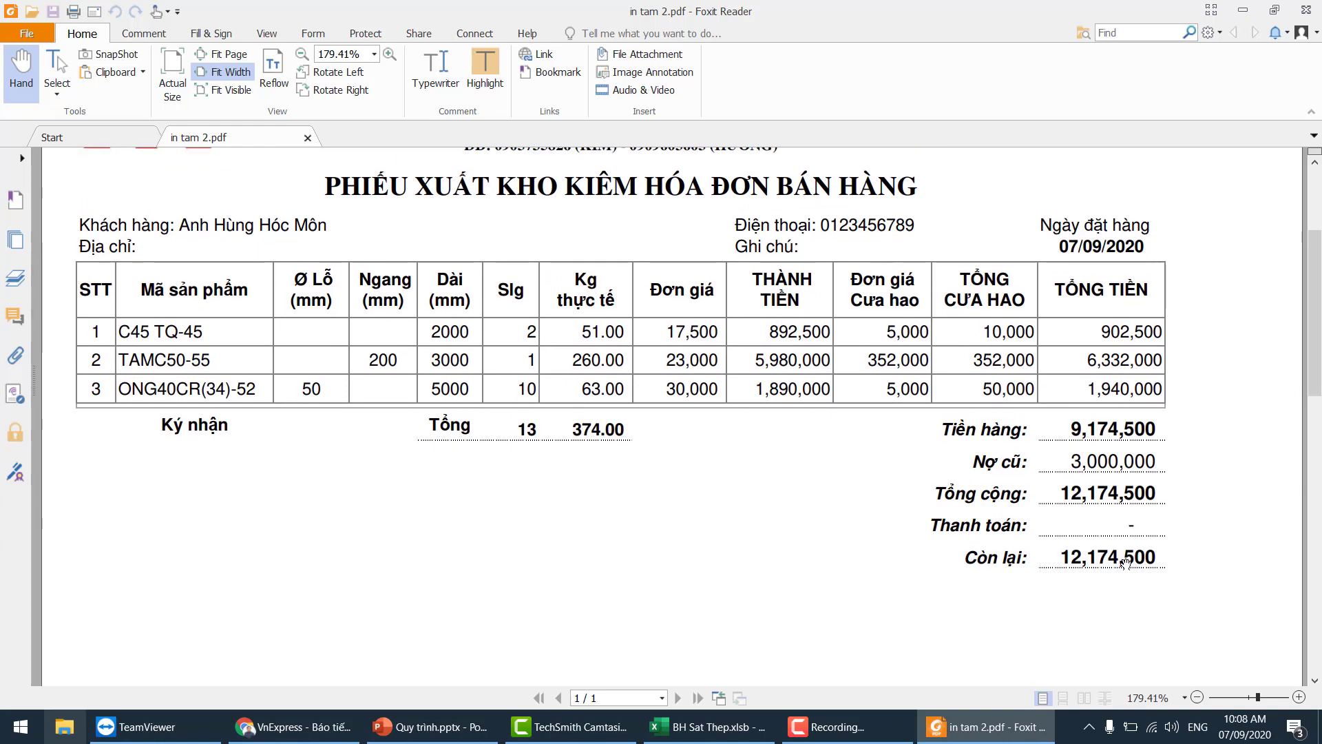
{"action": "scroll", "coordinate": [1129, 578], "scroll_direction": "down", "scroll_amount": 2}
{"action": "scroll", "coordinate": [1139, 602], "scroll_direction": "up", "scroll_amount": 3}
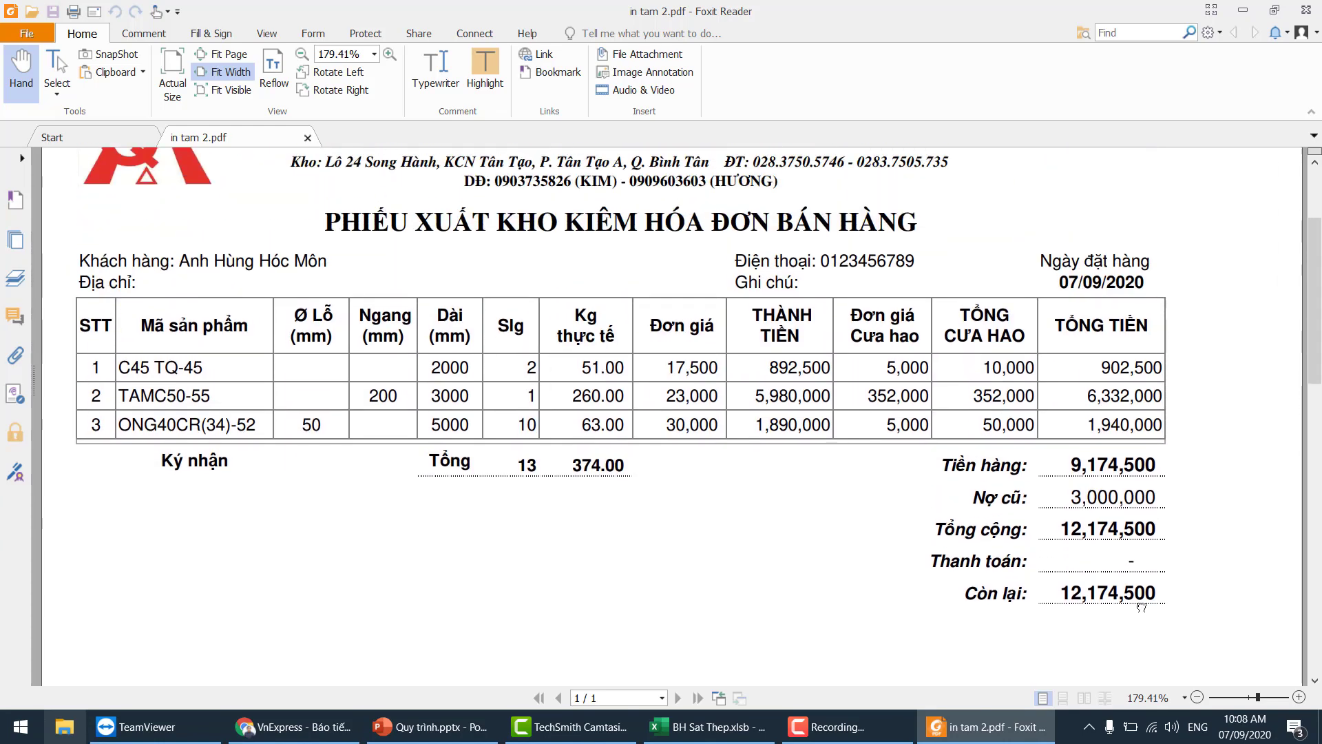
{"action": "scroll", "coordinate": [1141, 606], "scroll_direction": "up", "scroll_amount": 2}
{"action": "scroll", "coordinate": [1141, 606], "scroll_direction": "up", "scroll_amount": 2}
{"action": "scroll", "coordinate": [1033, 413], "scroll_direction": "up", "scroll_amount": 2}
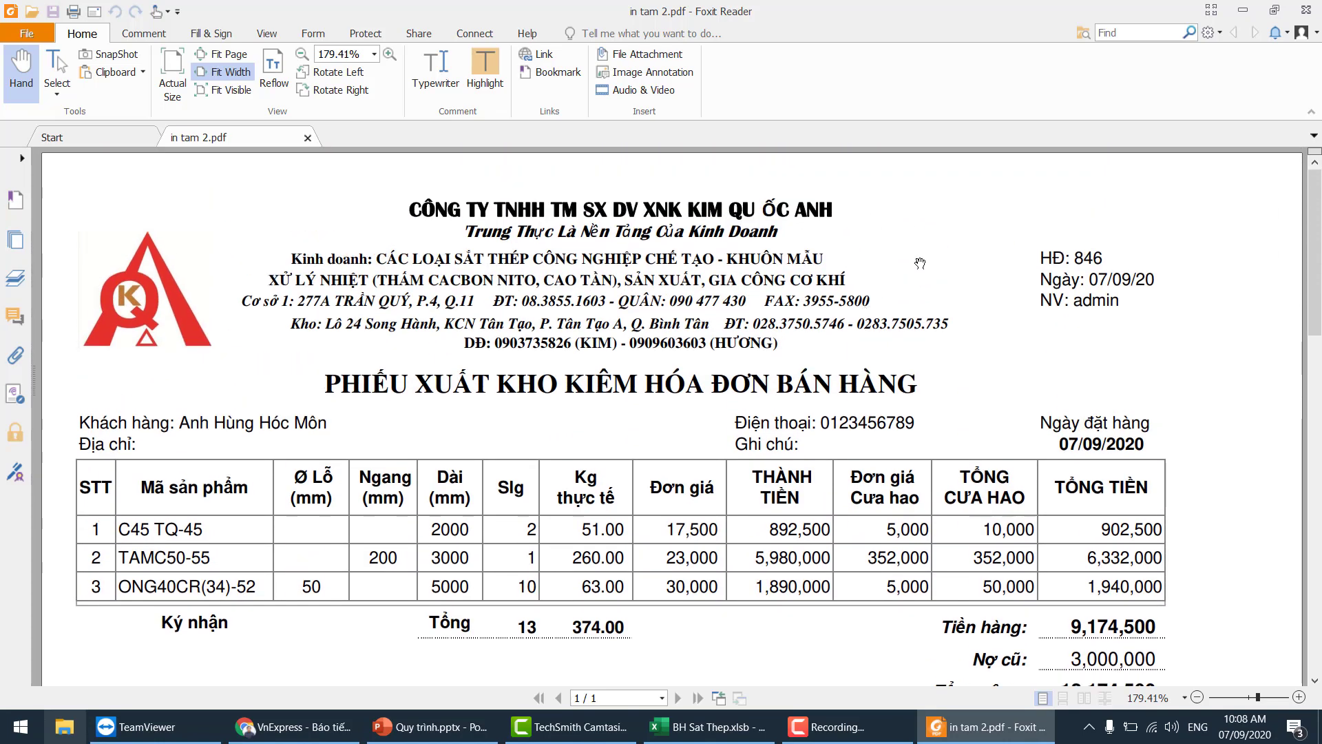
Close the draft PDF and open the sale's payment window, checking 9,174,500 goods, 3,000,000 old debt, 12,174,500 total
{"action": "left_click", "coordinate": [1306, 9]}
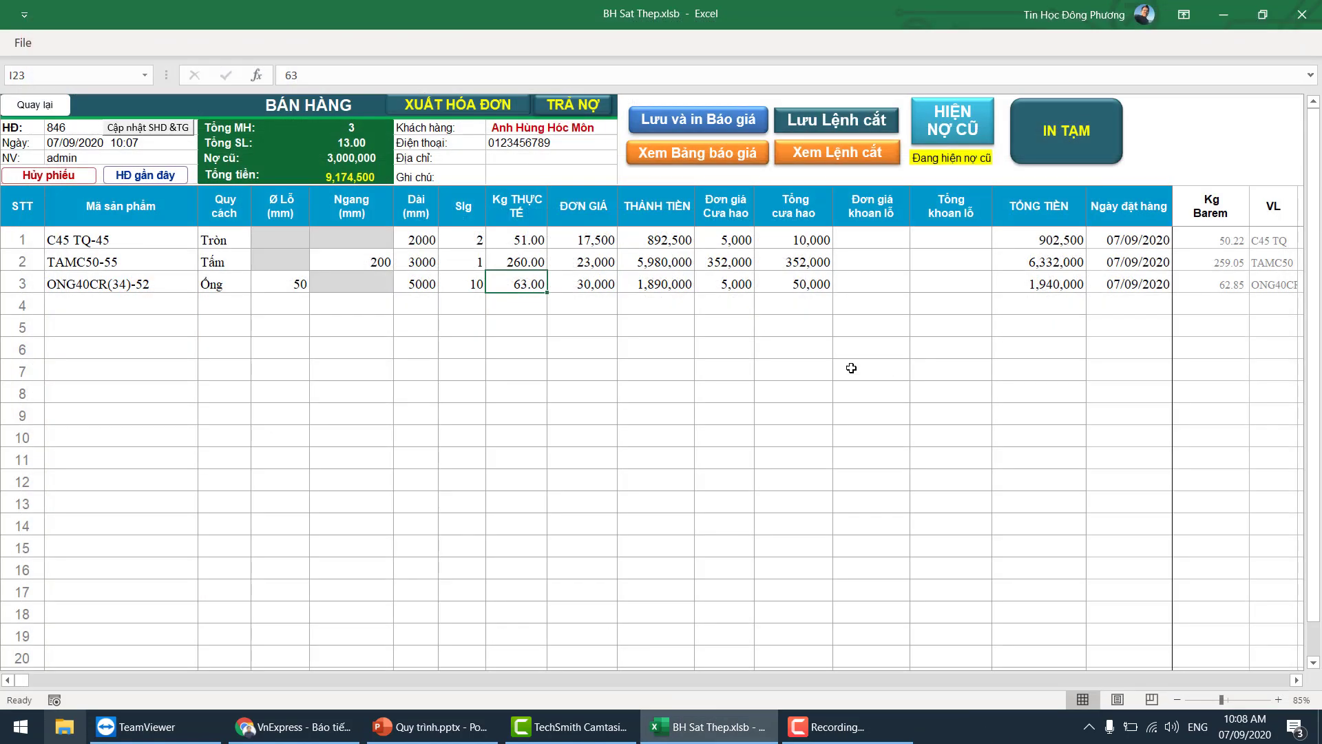
{"action": "left_click", "coordinate": [852, 368]}
{"action": "left_click", "coordinate": [441, 105]}
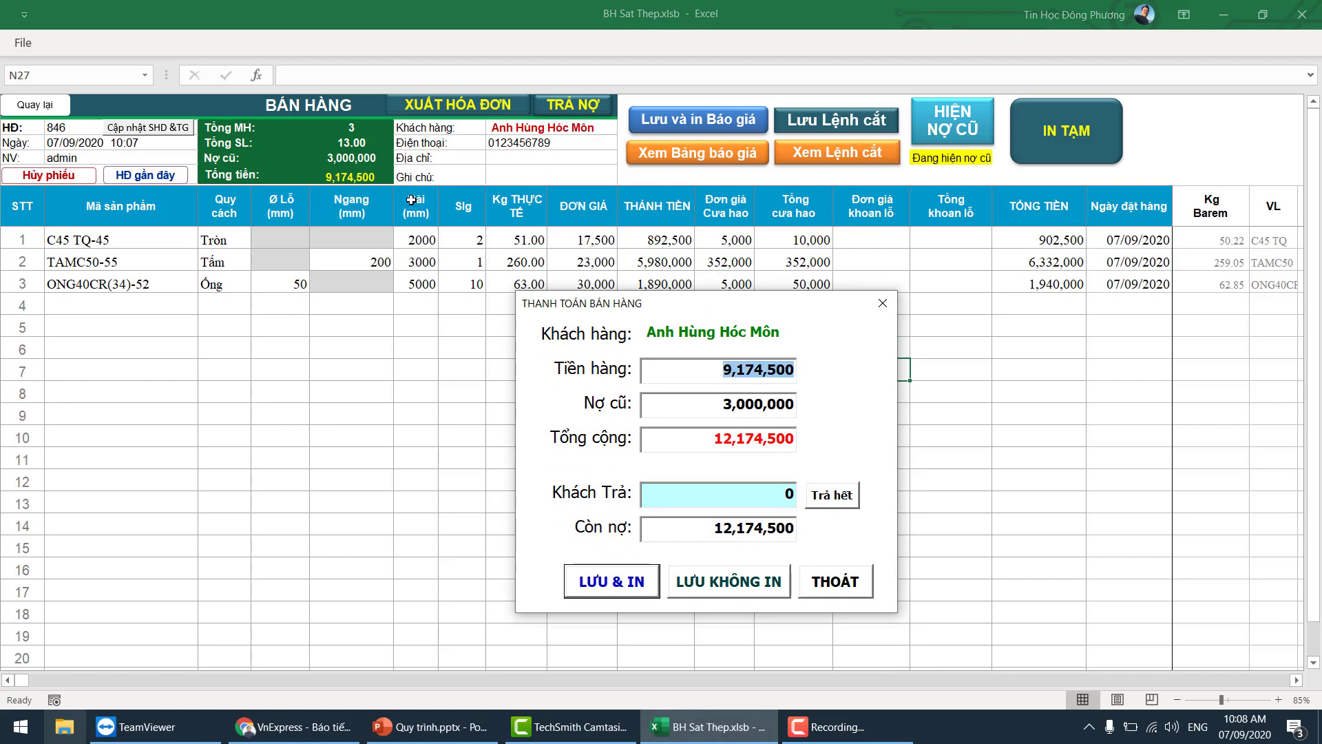
{"action": "left_click", "coordinate": [692, 405]}
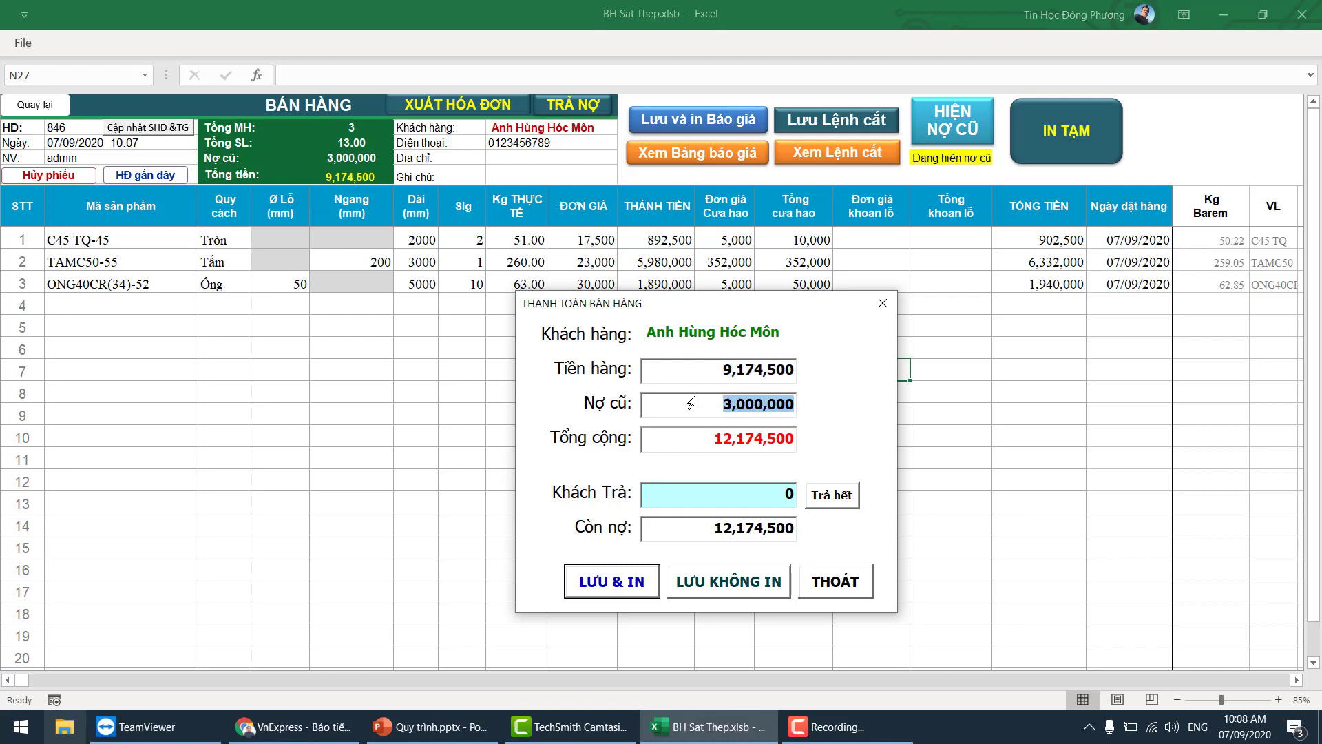
{"action": "left_click", "coordinate": [679, 435]}
{"action": "left_click", "coordinate": [725, 376]}
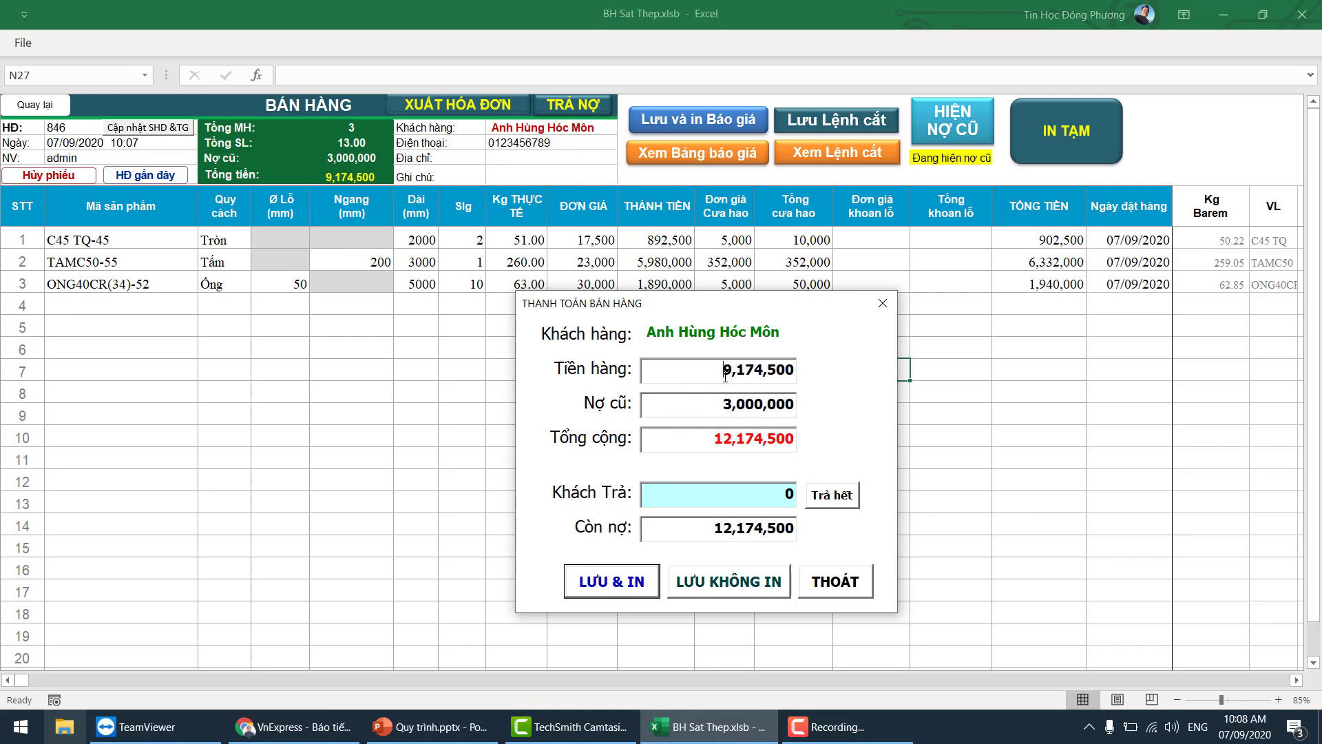
Enter a 5,000,000 payment, save the sale and export the invoice PDF as 'hoa don 1'
{"action": "left_click", "coordinate": [759, 496]}
{"action": "type", "text": "5,00"}
{"action": "type", "text": "0,000"}
{"action": "left_click", "coordinate": [628, 588]}
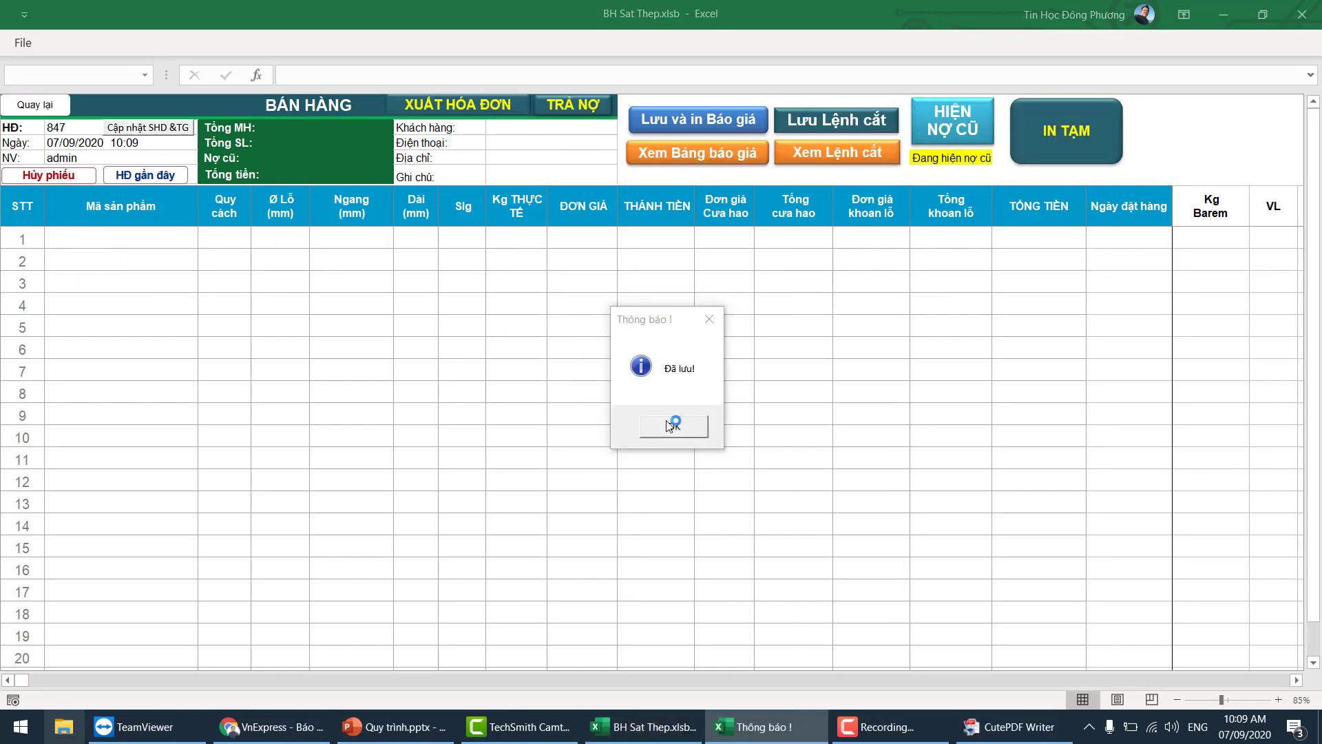
{"action": "left_click", "coordinate": [672, 426]}
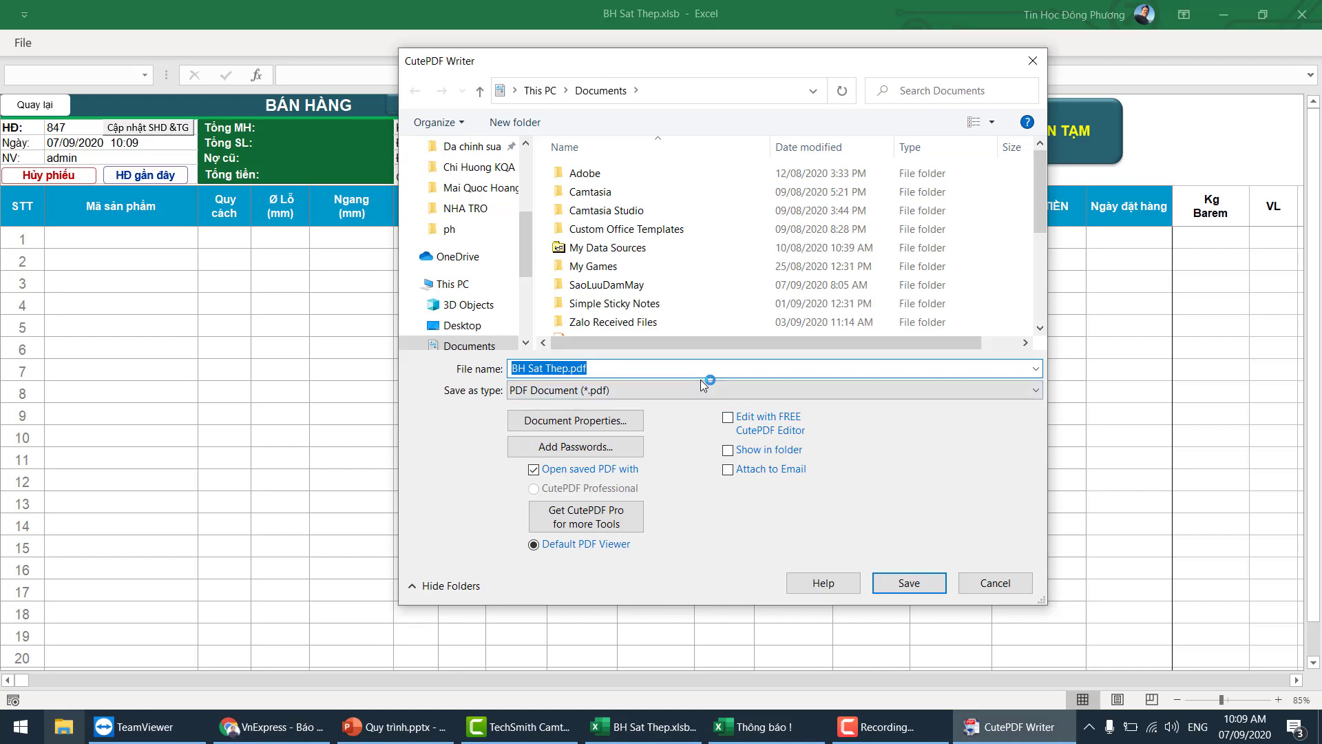
{"action": "type", "text": "hoa don 1"}
{"action": "key", "text": "Return"}
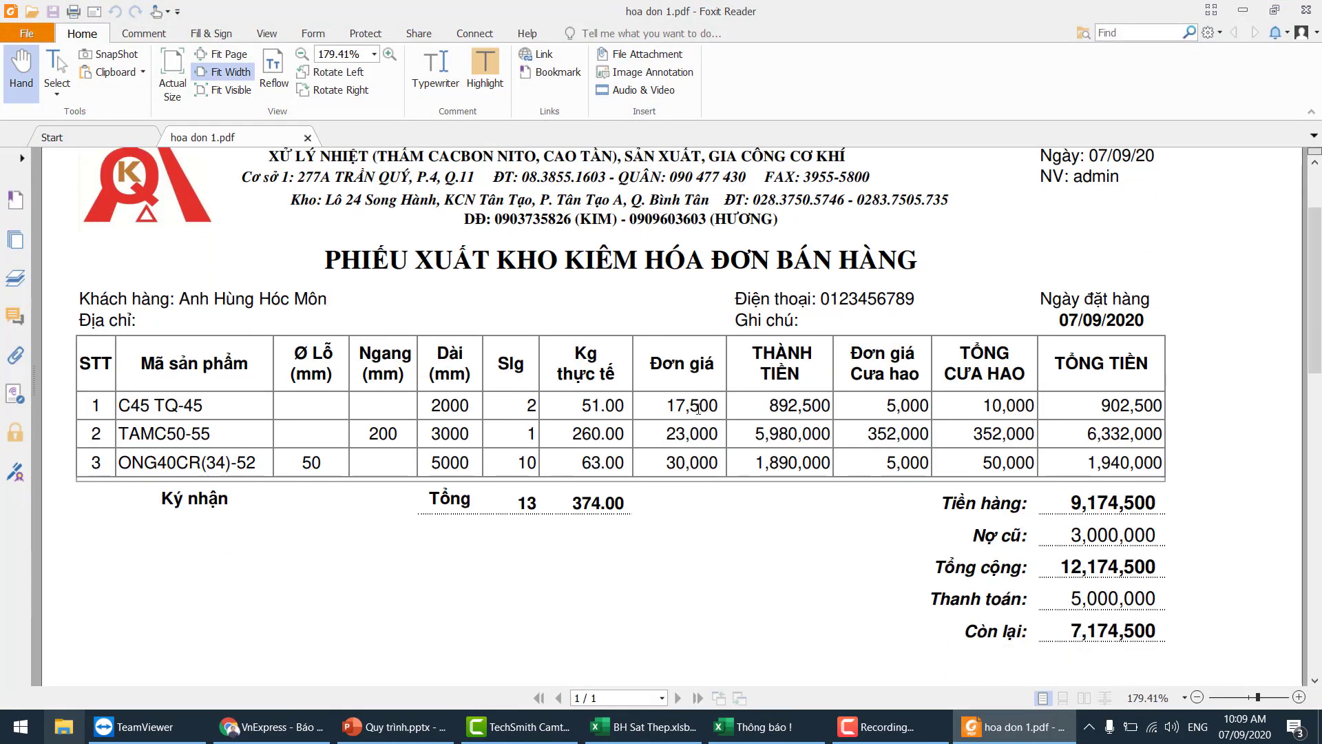
Scroll hoa don 1.pdf to the totals and select the 7,174,500 remaining balance
{"action": "scroll", "coordinate": [697, 407], "scroll_direction": "up", "scroll_amount": 3}
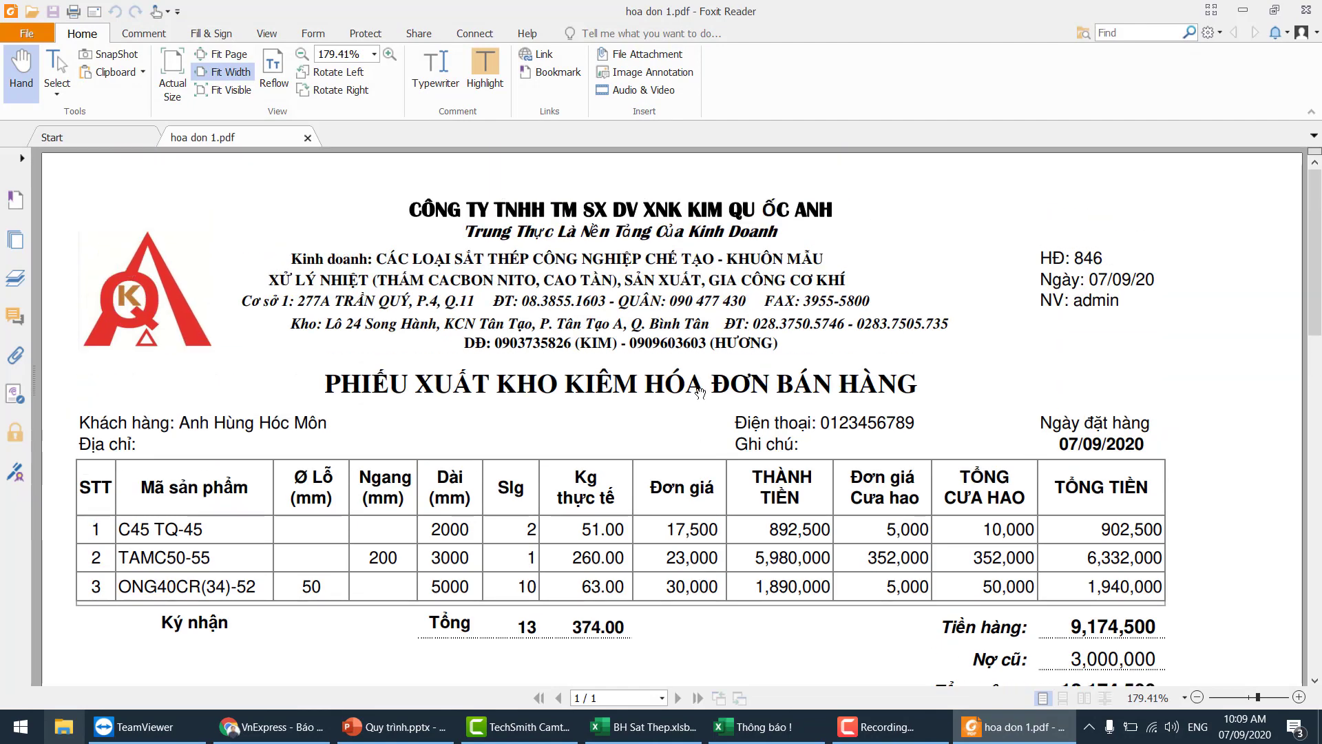
{"action": "scroll", "coordinate": [700, 392], "scroll_direction": "down", "scroll_amount": 4}
{"action": "scroll", "coordinate": [703, 398], "scroll_direction": "up", "scroll_amount": 4}
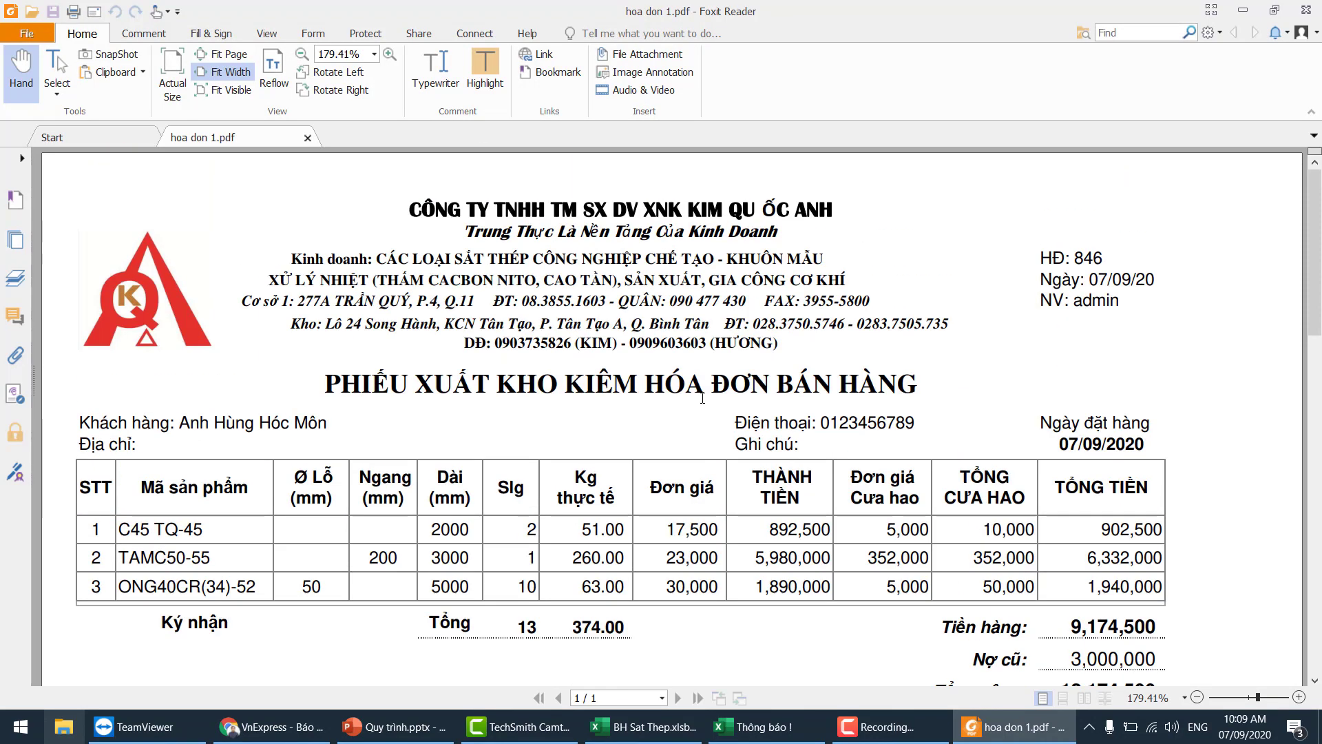
{"action": "scroll", "coordinate": [703, 398], "scroll_direction": "down", "scroll_amount": 2}
{"action": "scroll", "coordinate": [730, 371], "scroll_direction": "up", "scroll_amount": 1}
{"action": "scroll", "coordinate": [1040, 444], "scroll_direction": "down", "scroll_amount": 2}
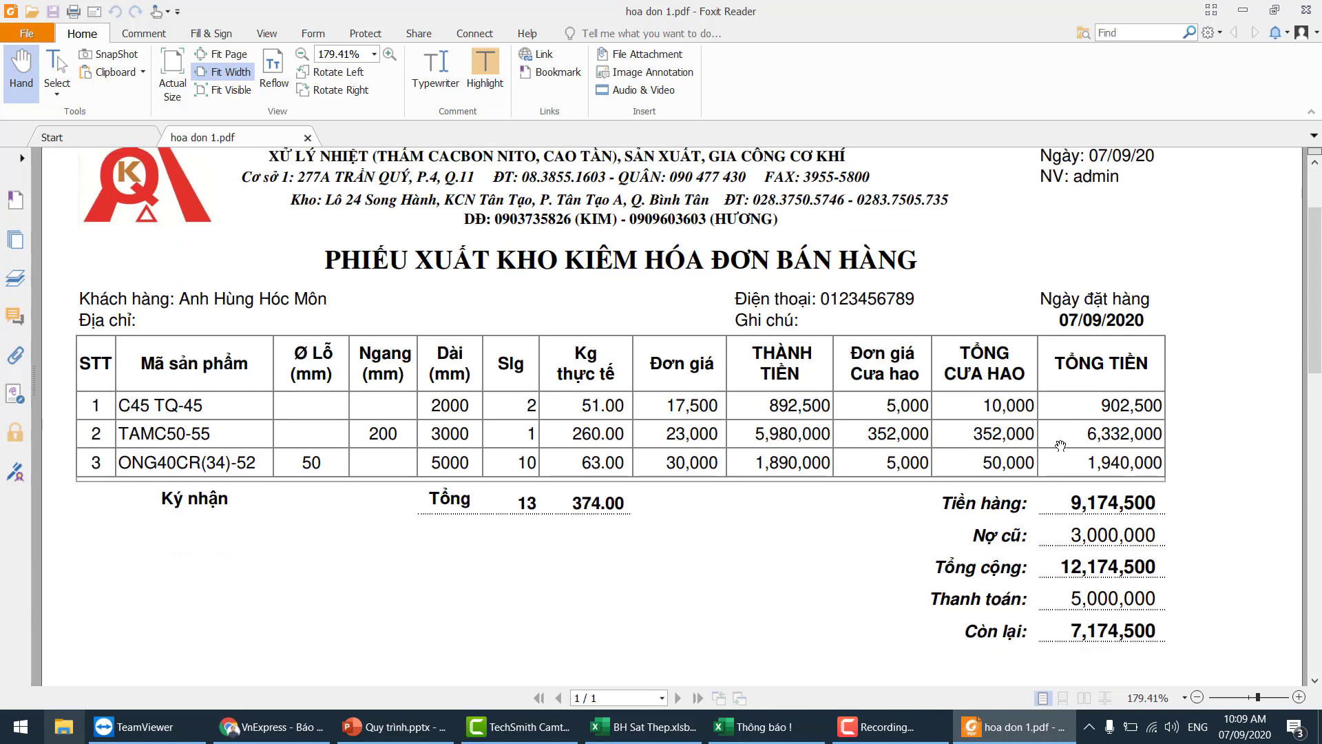
{"action": "scroll", "coordinate": [1060, 446], "scroll_direction": "down", "scroll_amount": 2}
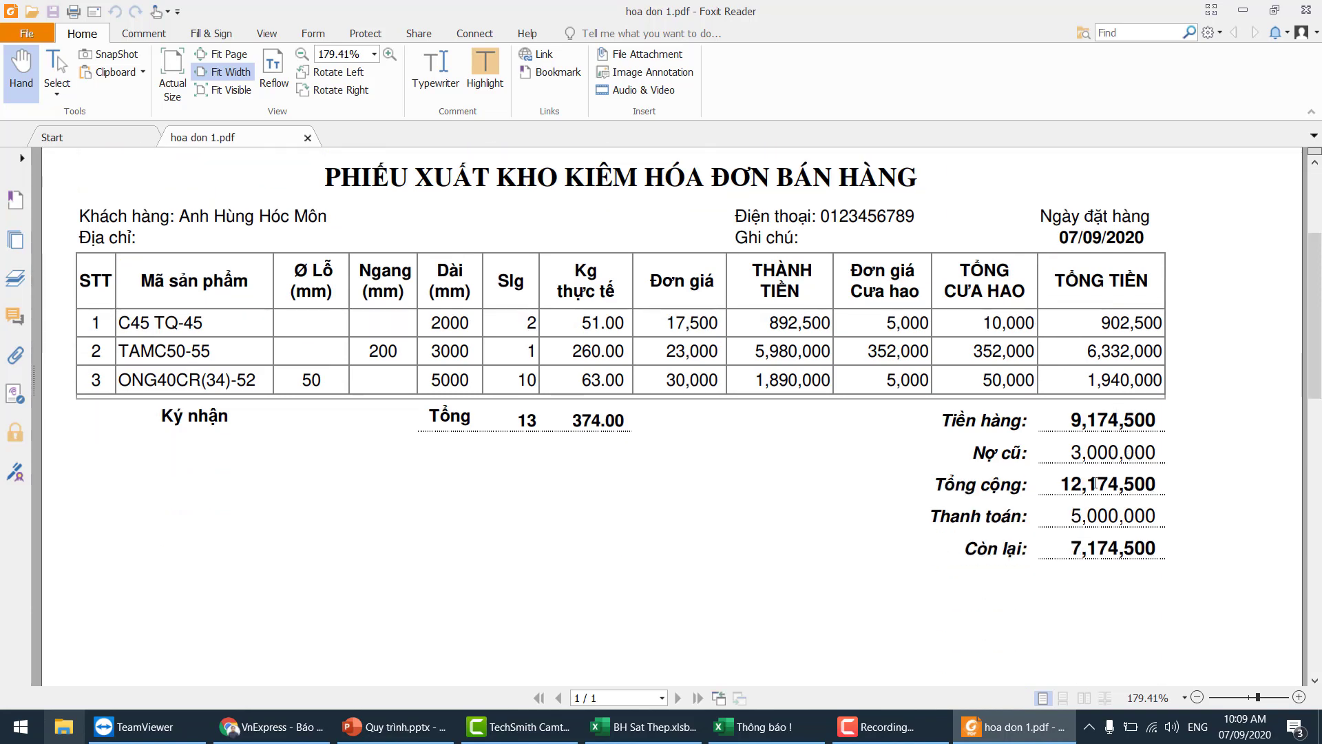
{"action": "double_click", "coordinate": [1074, 549]}
Close the invoice PDF, dismiss the saved notice and show the HÓA ĐƠN GẦN ĐÂY list
{"action": "left_click", "coordinate": [1307, 9]}
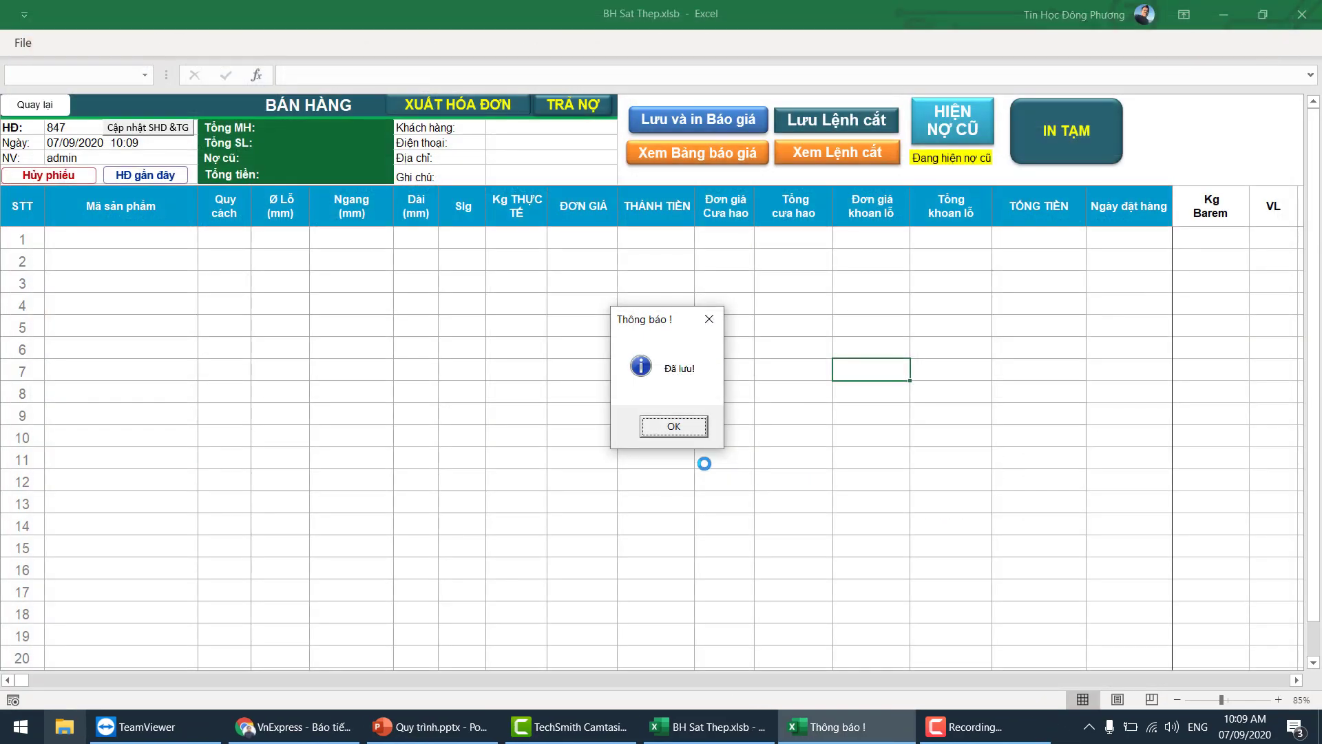
{"action": "left_click", "coordinate": [674, 425]}
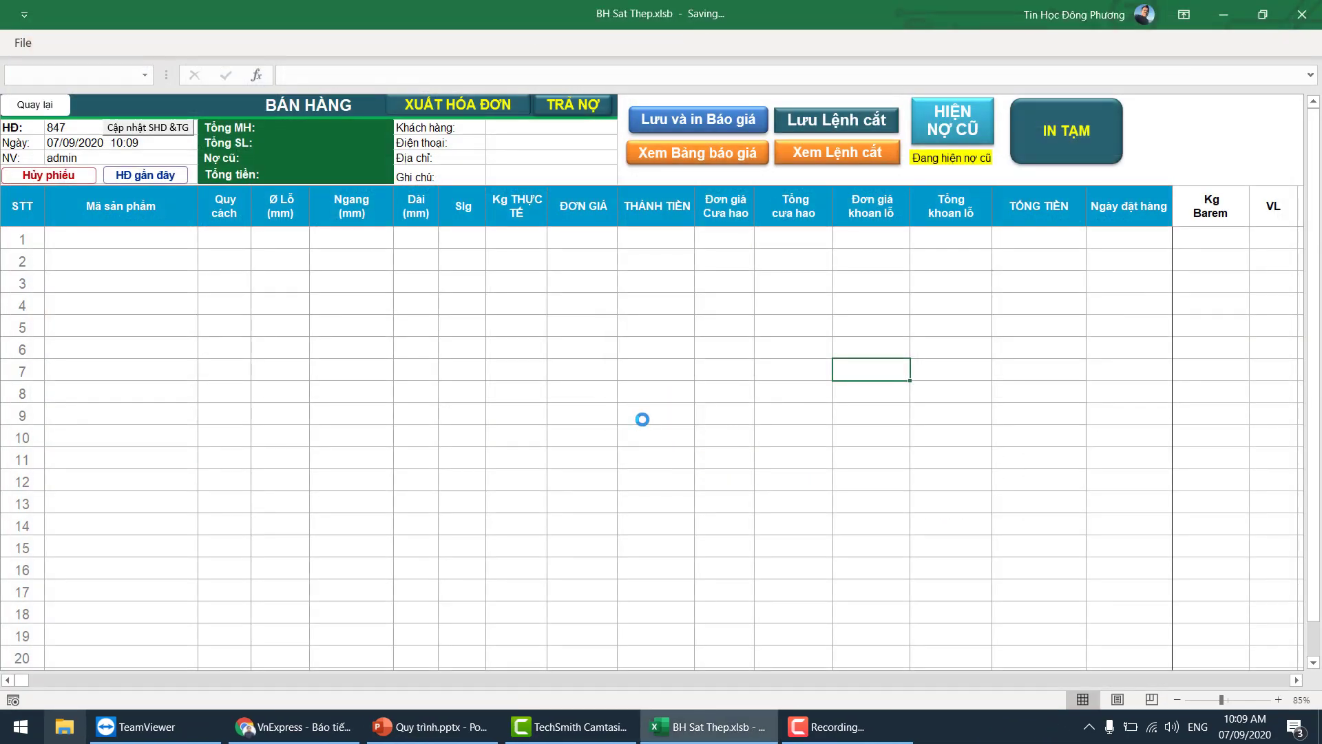
{"action": "left_click", "coordinate": [150, 178]}
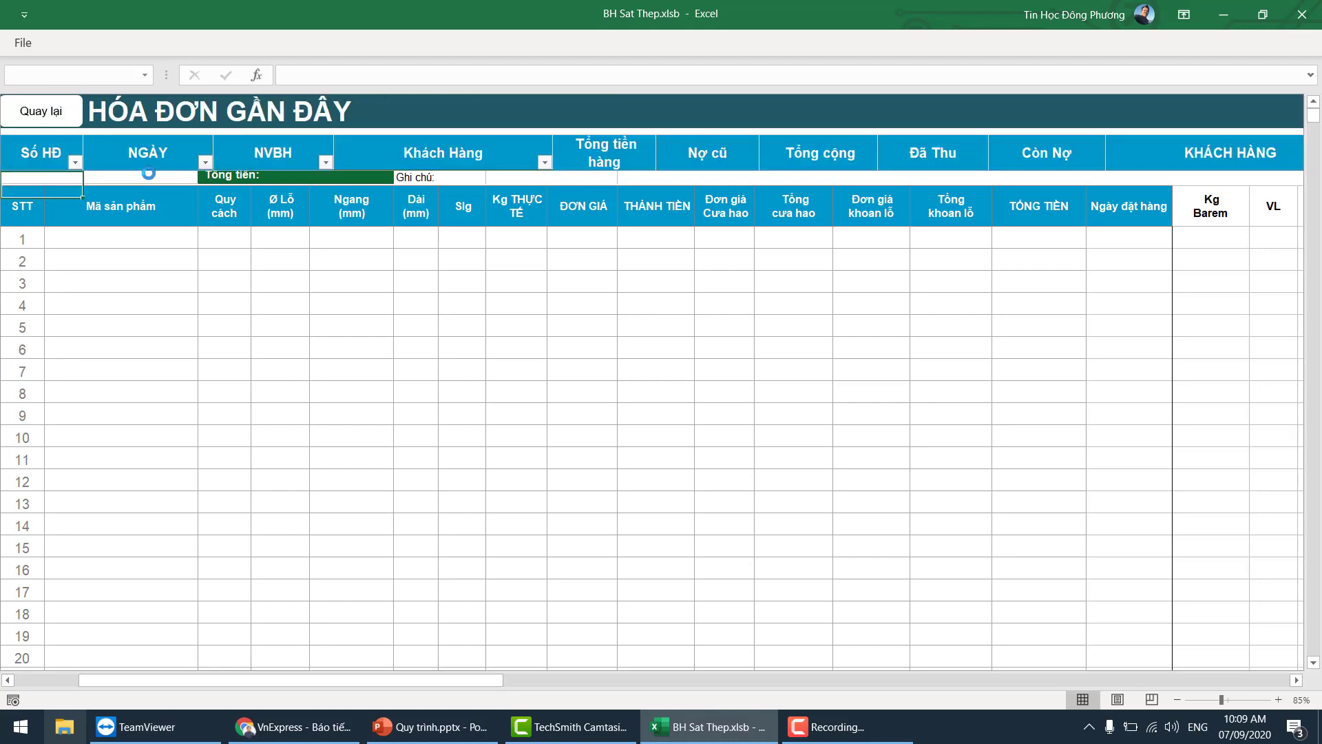
Check invoice 846's row: 12,174,500 total, 5,000,000 paid, 7,174,500 still owed
{"action": "left_click", "coordinate": [31, 188]}
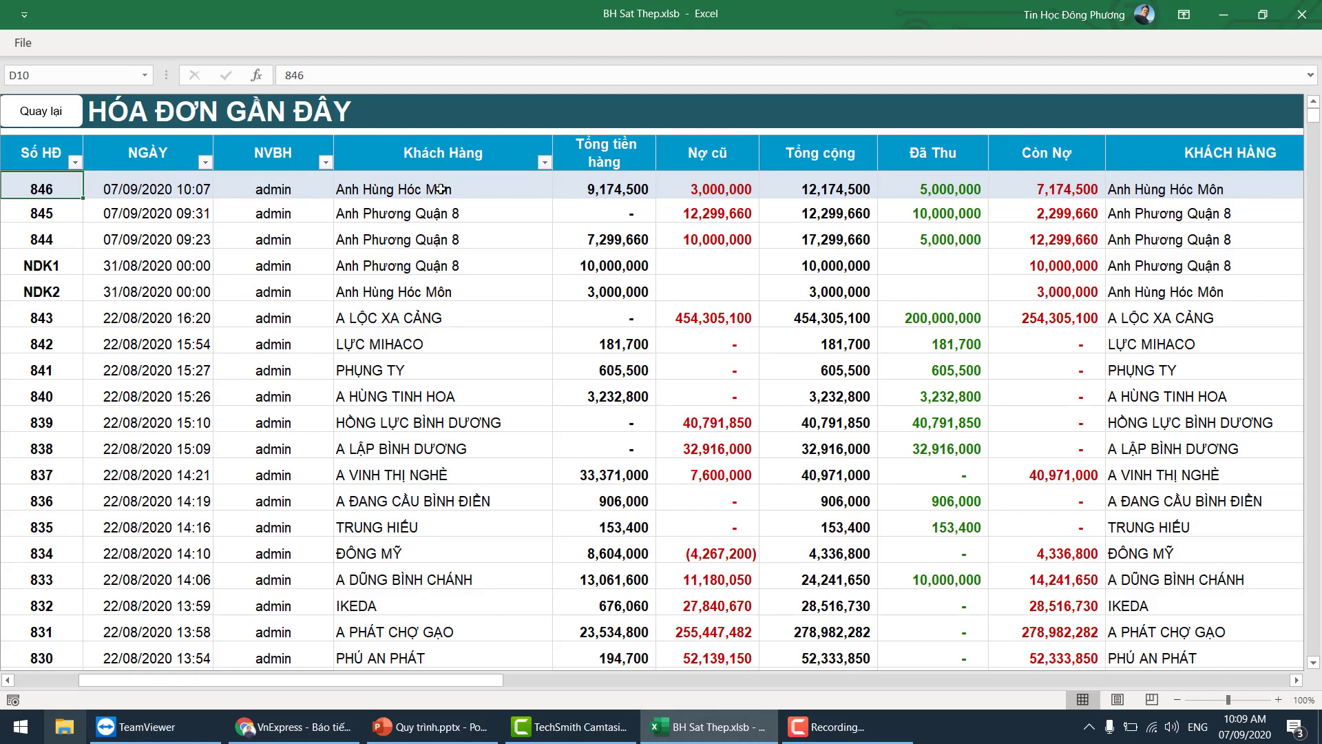
{"action": "left_click", "coordinate": [473, 192]}
{"action": "left_click", "coordinate": [606, 192]}
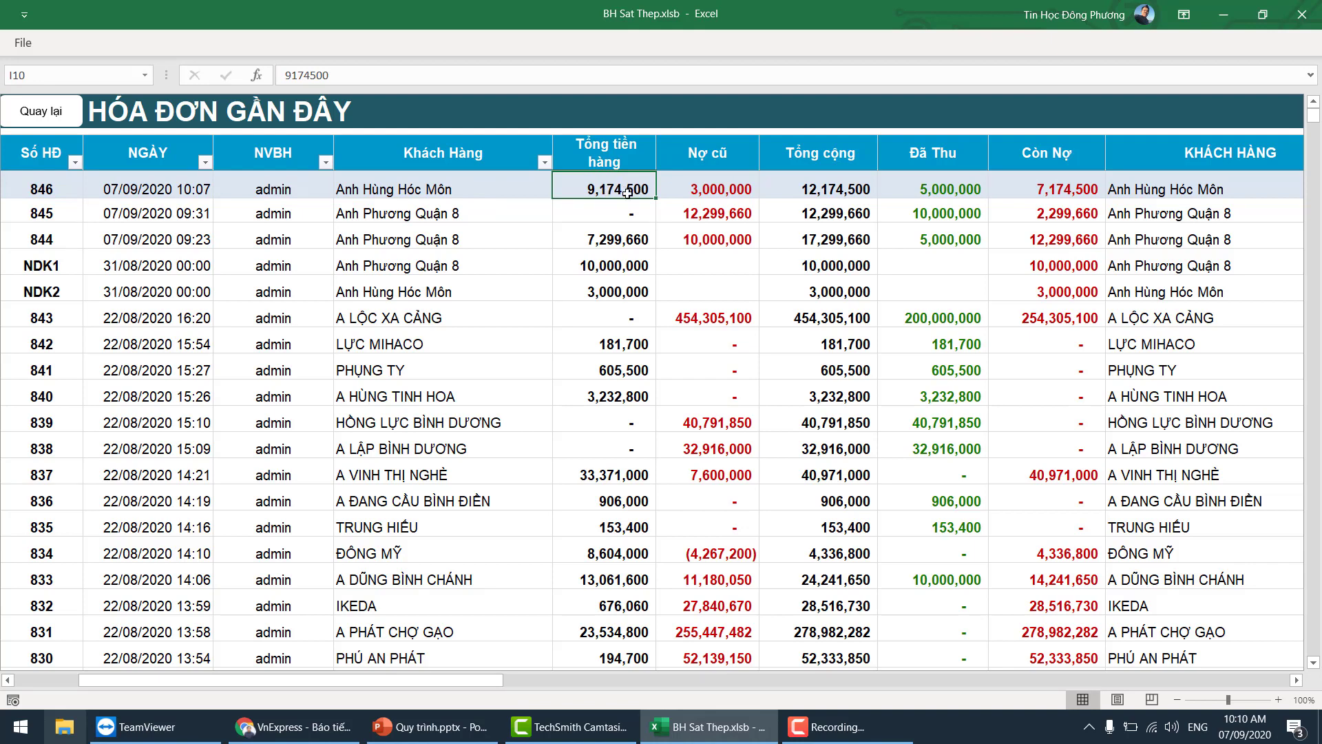
{"action": "left_click", "coordinate": [708, 195]}
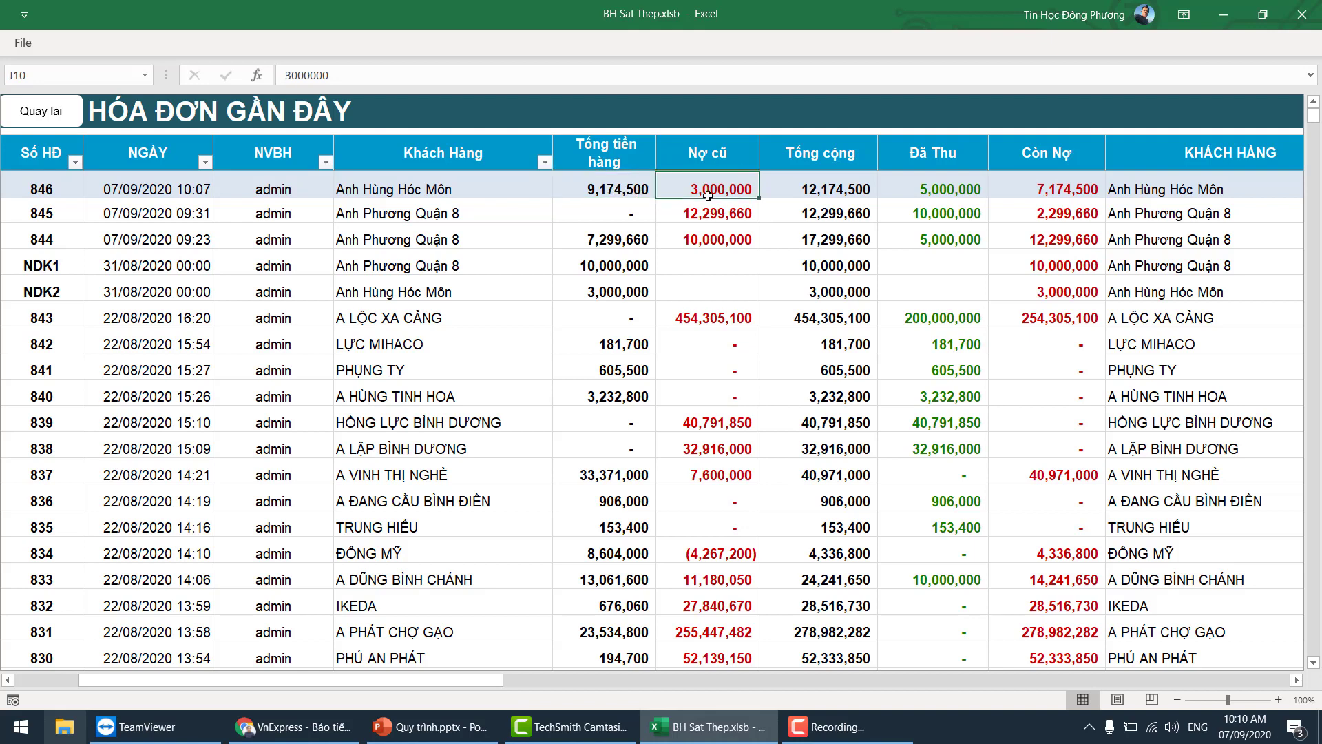
{"action": "left_click", "coordinate": [836, 186]}
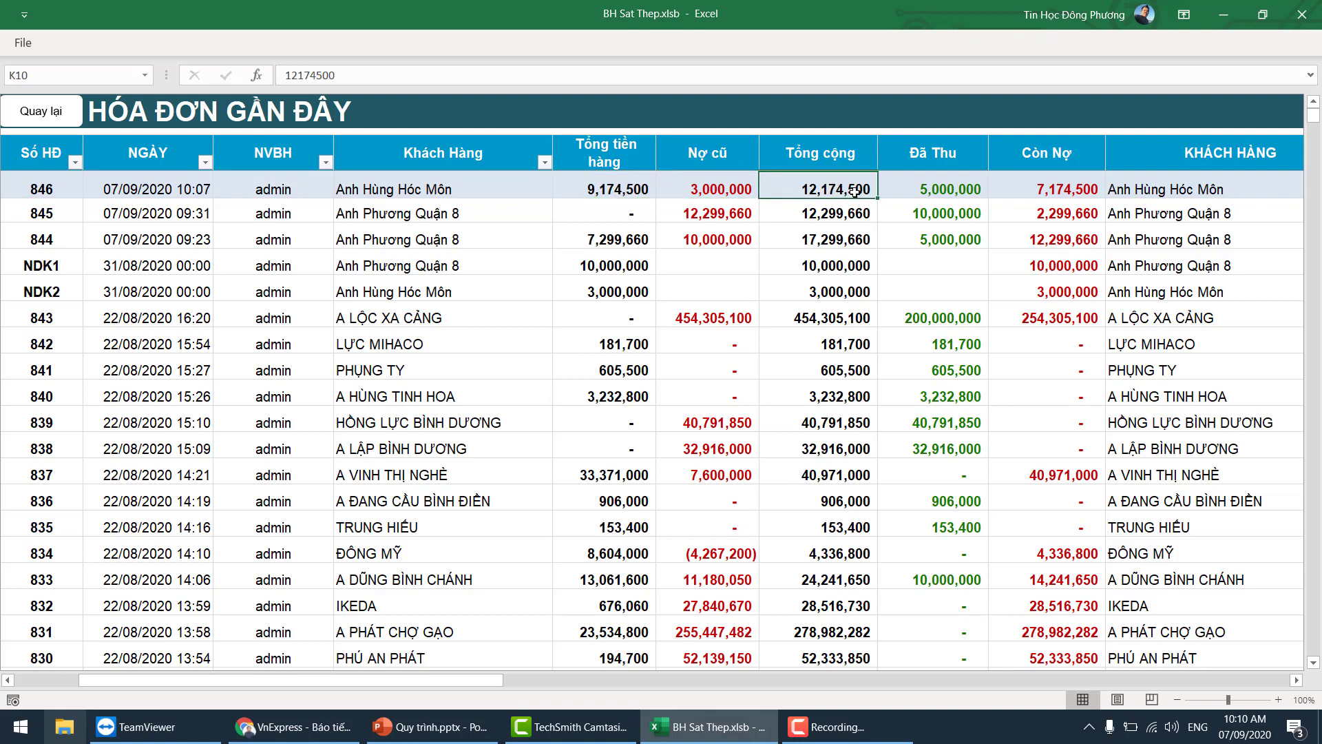
{"action": "left_click", "coordinate": [904, 189]}
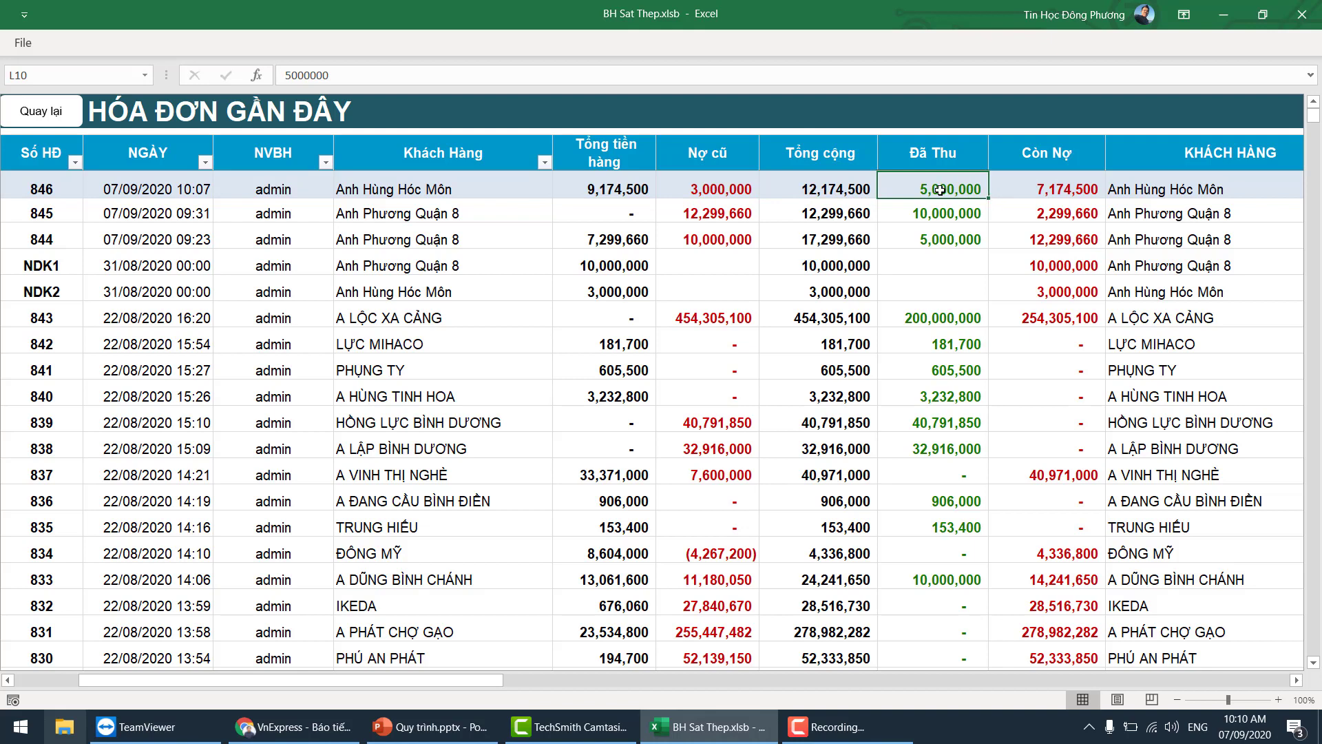
{"action": "left_click", "coordinate": [1064, 188]}
{"action": "left_click", "coordinate": [604, 189]}
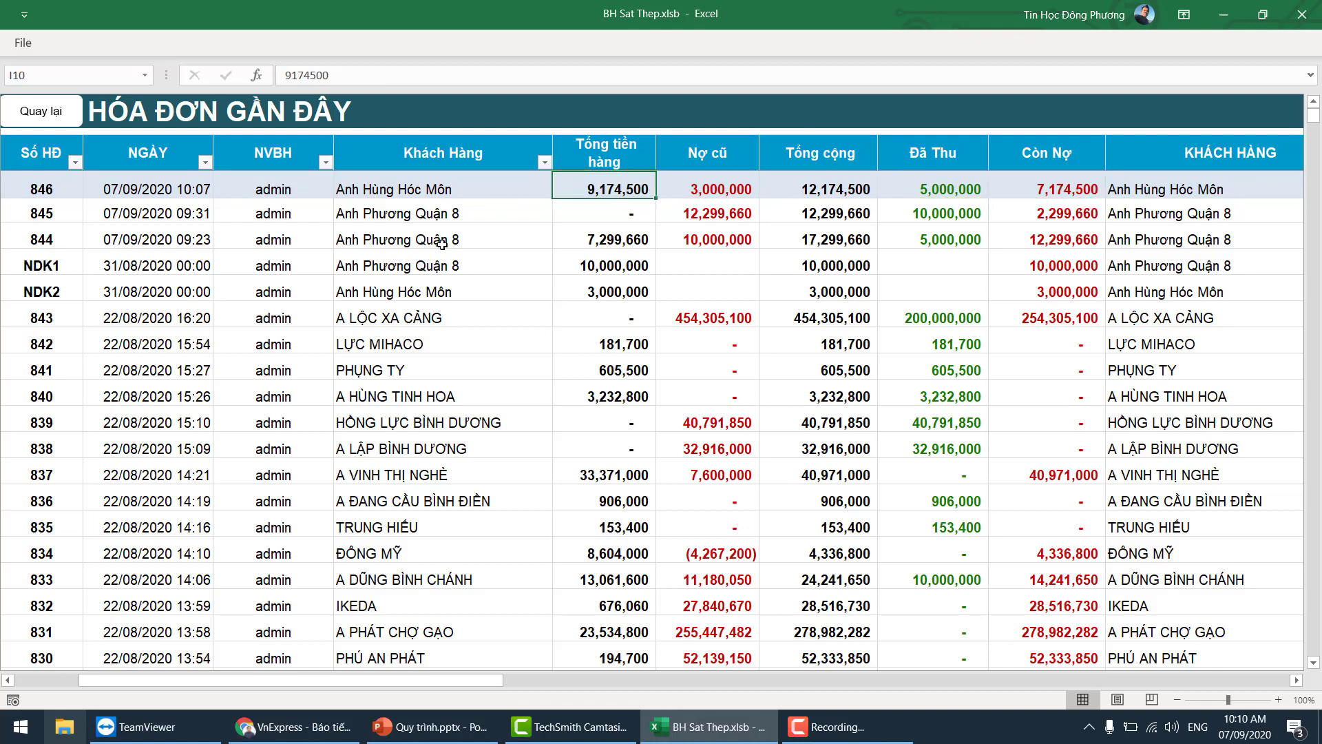
Open invoice 846's item details and select its TAMC50-55 and ONG40CR(34)-52 lines
{"action": "double_click", "coordinate": [486, 191]}
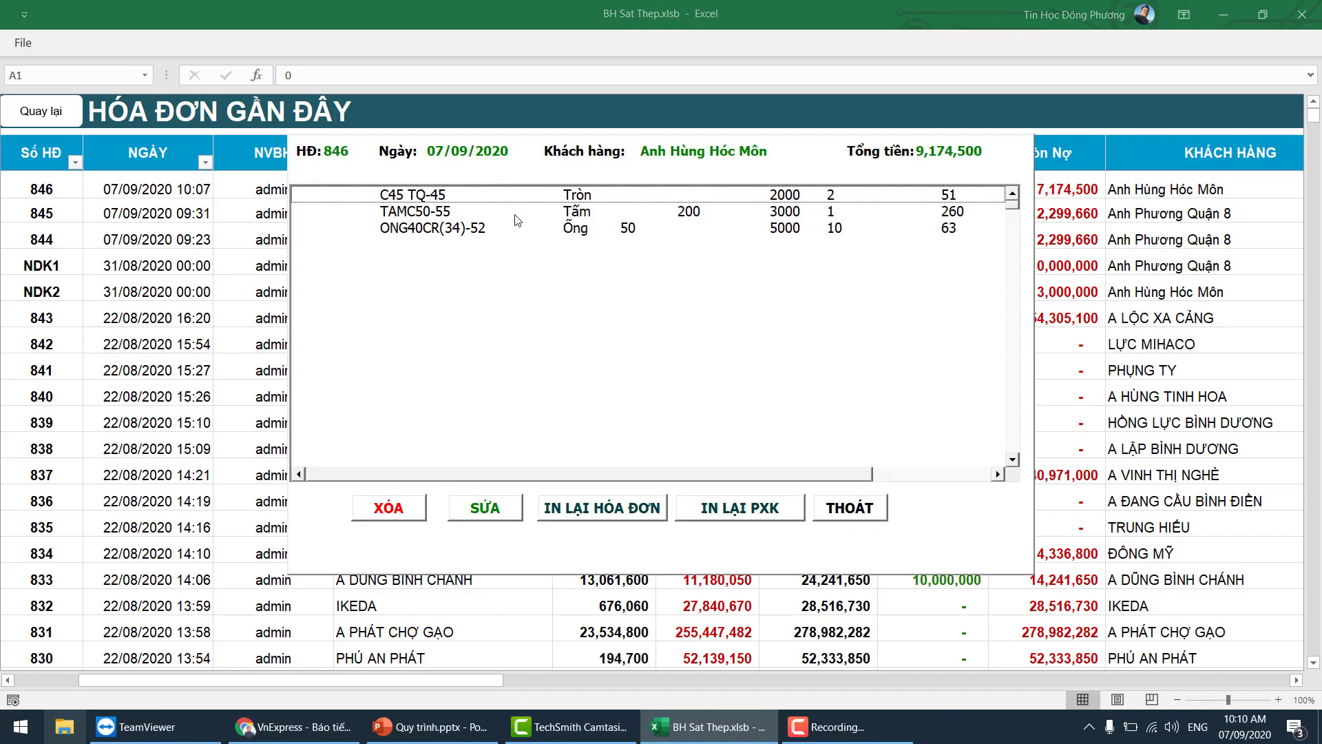
{"action": "left_click", "coordinate": [585, 194]}
{"action": "left_click", "coordinate": [591, 210]}
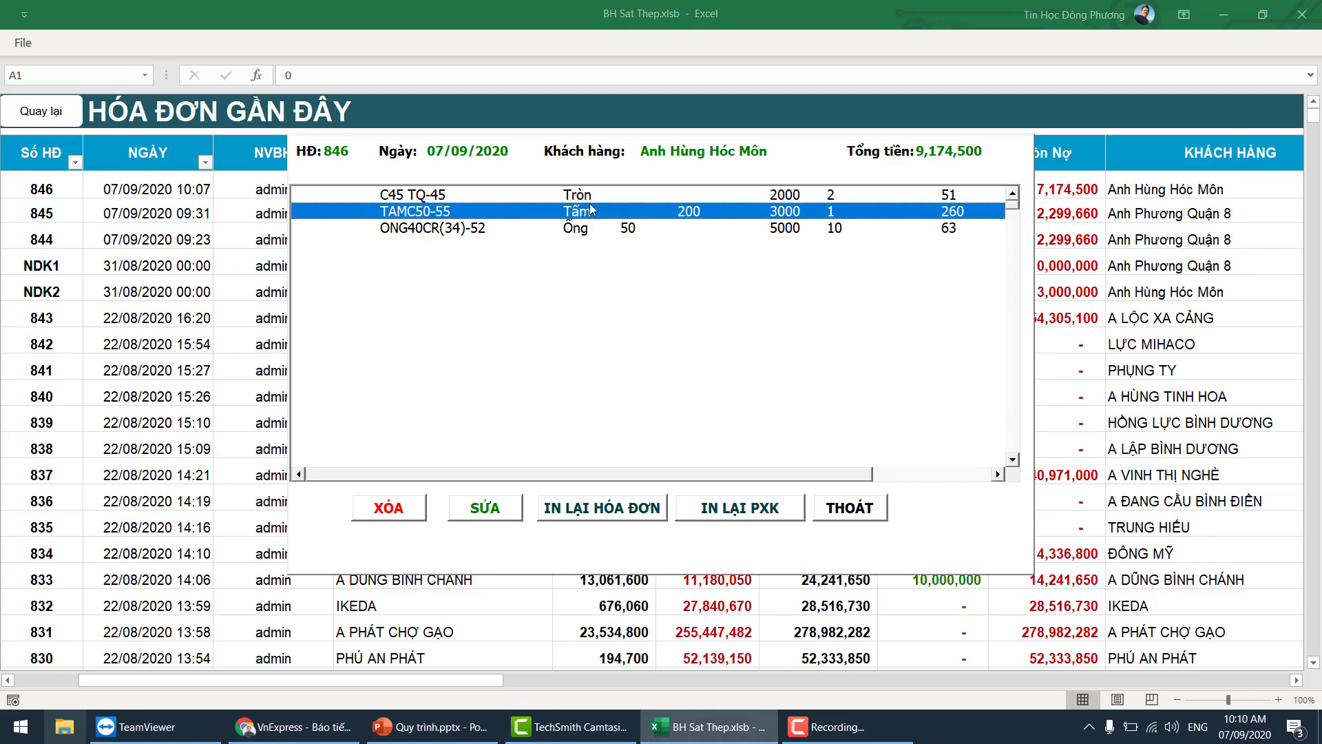
{"action": "left_click", "coordinate": [592, 196]}
{"action": "left_click", "coordinate": [592, 211]}
{"action": "left_click", "coordinate": [592, 195]}
{"action": "left_click", "coordinate": [592, 210]}
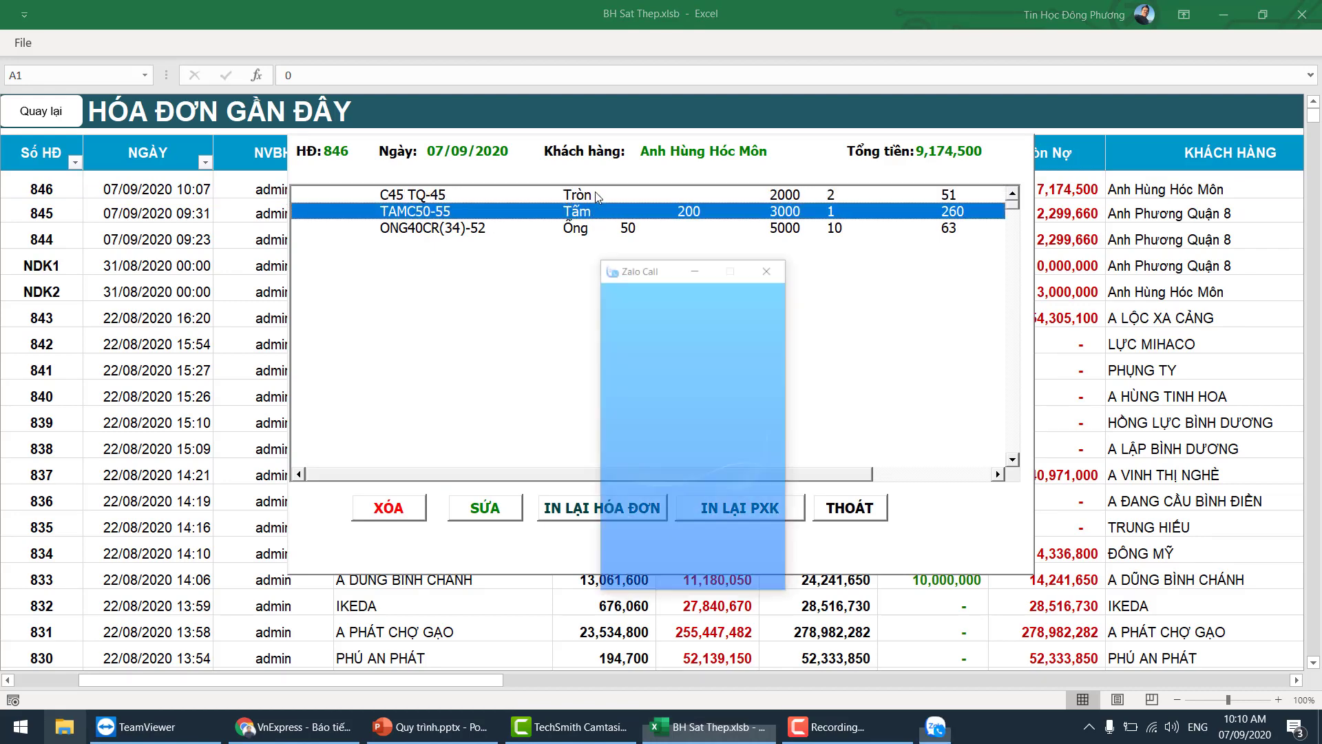
{"action": "left_click", "coordinate": [590, 195]}
{"action": "left_click", "coordinate": [588, 227]}
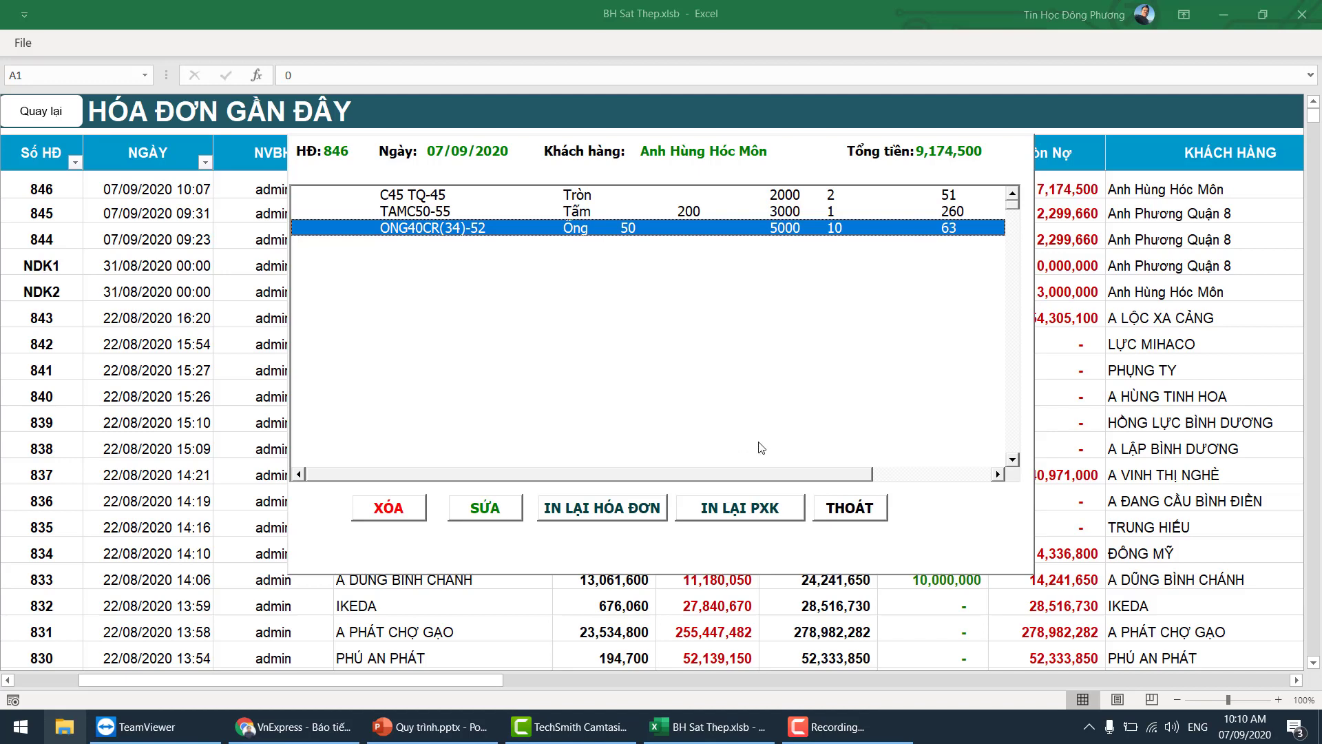
Reprint invoice 846's warehouse slip to PDF as 'in phieu xua' and review its 374 kg total
{"action": "left_click", "coordinate": [738, 509]}
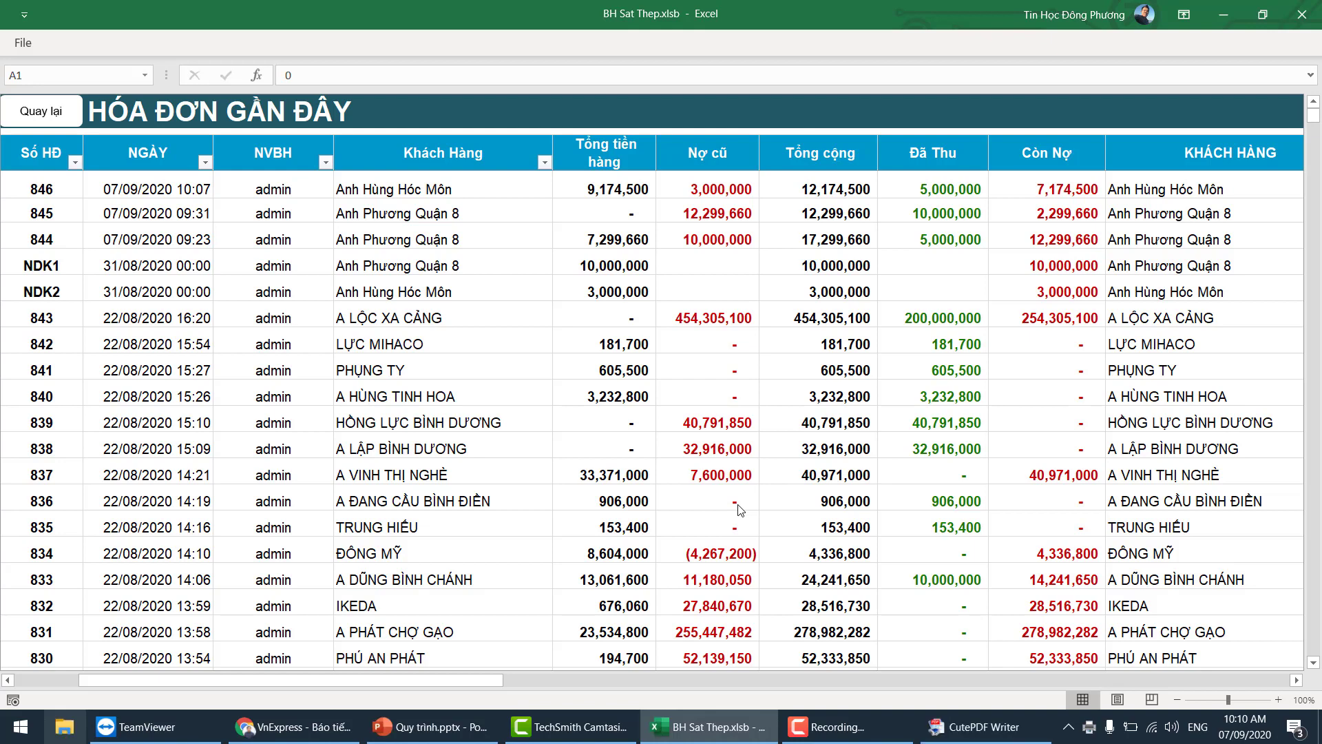
{"action": "type", "text": "in ph"}
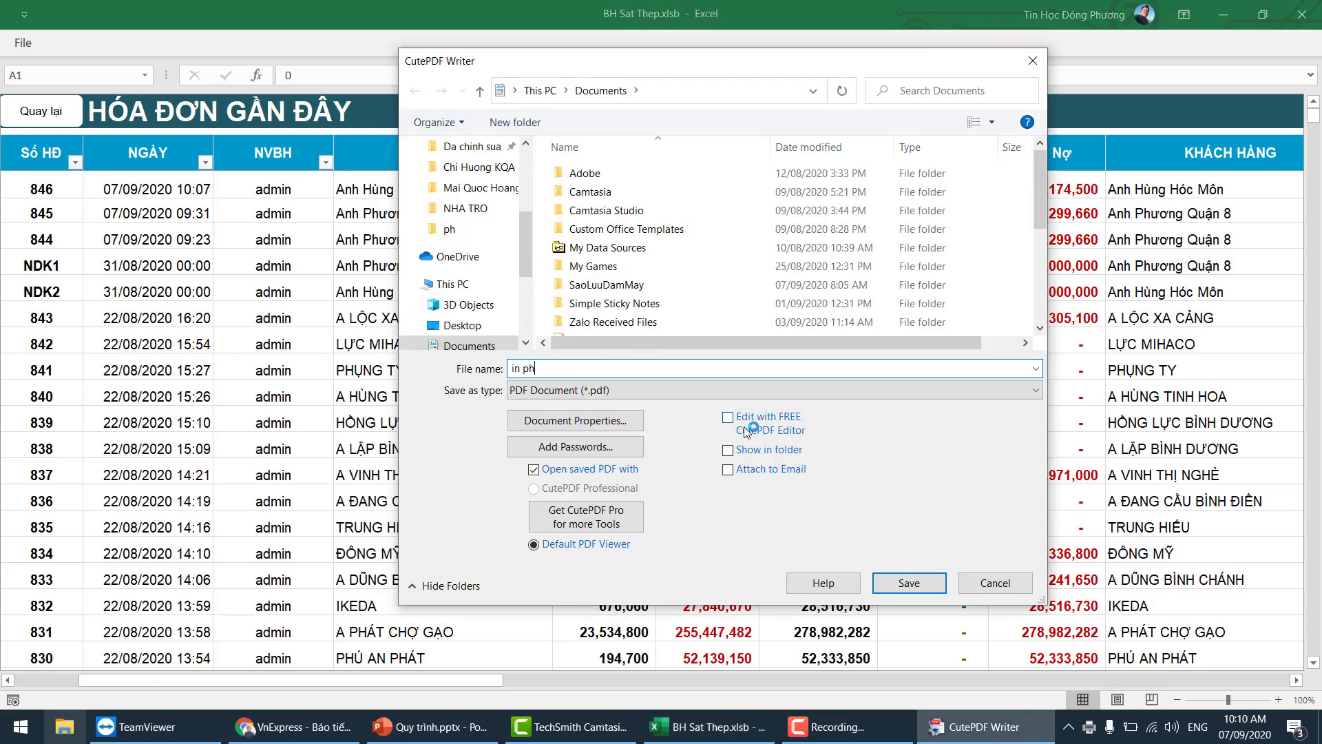
{"action": "type", "text": "ua"}
{"action": "key", "text": "Return"}
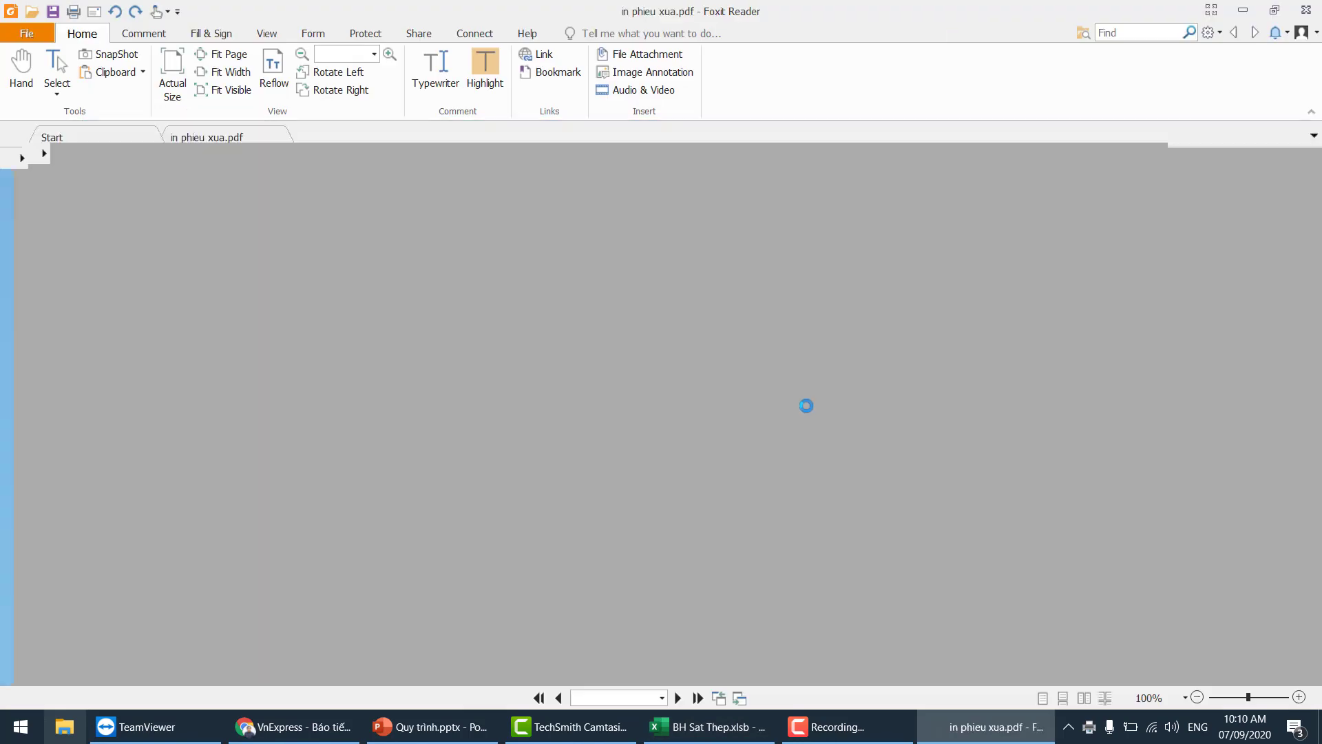
{"action": "scroll", "coordinate": [694, 354], "scroll_direction": "down", "scroll_amount": 4}
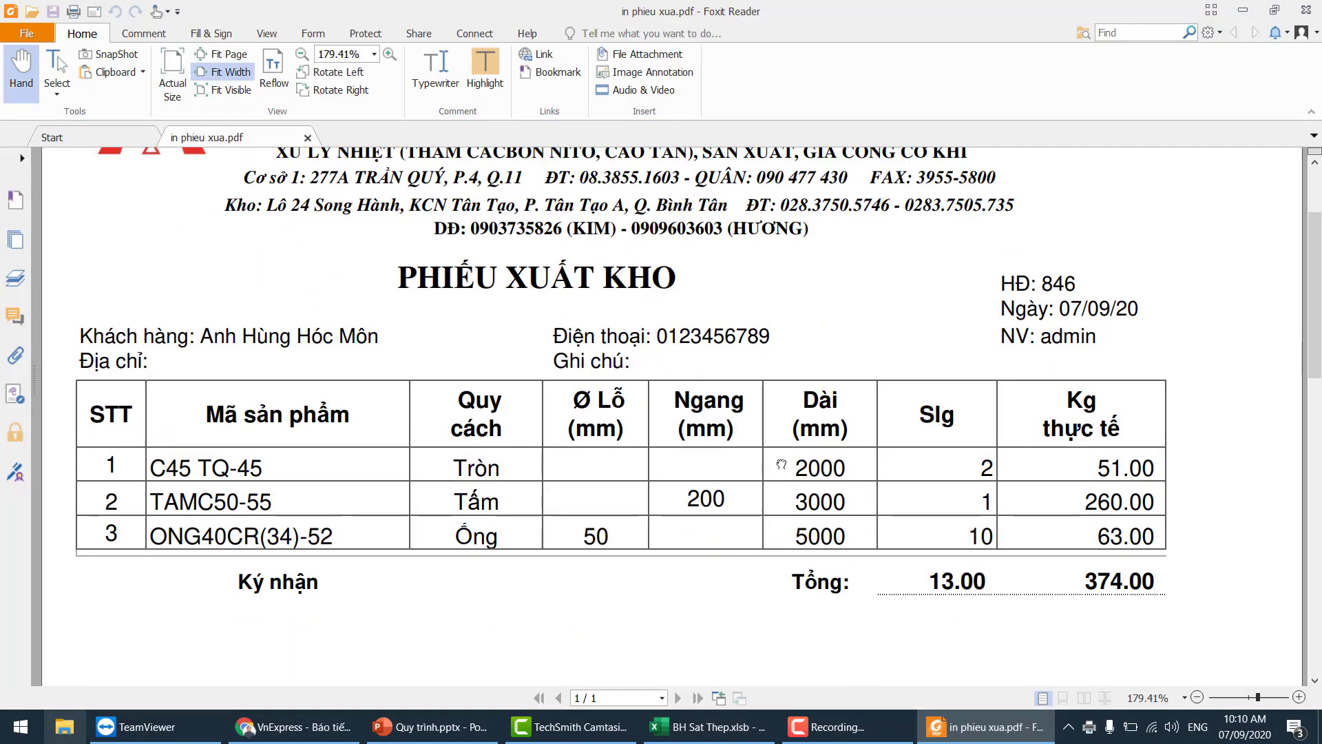
{"action": "scroll", "coordinate": [632, 451], "scroll_direction": "up", "scroll_amount": 1}
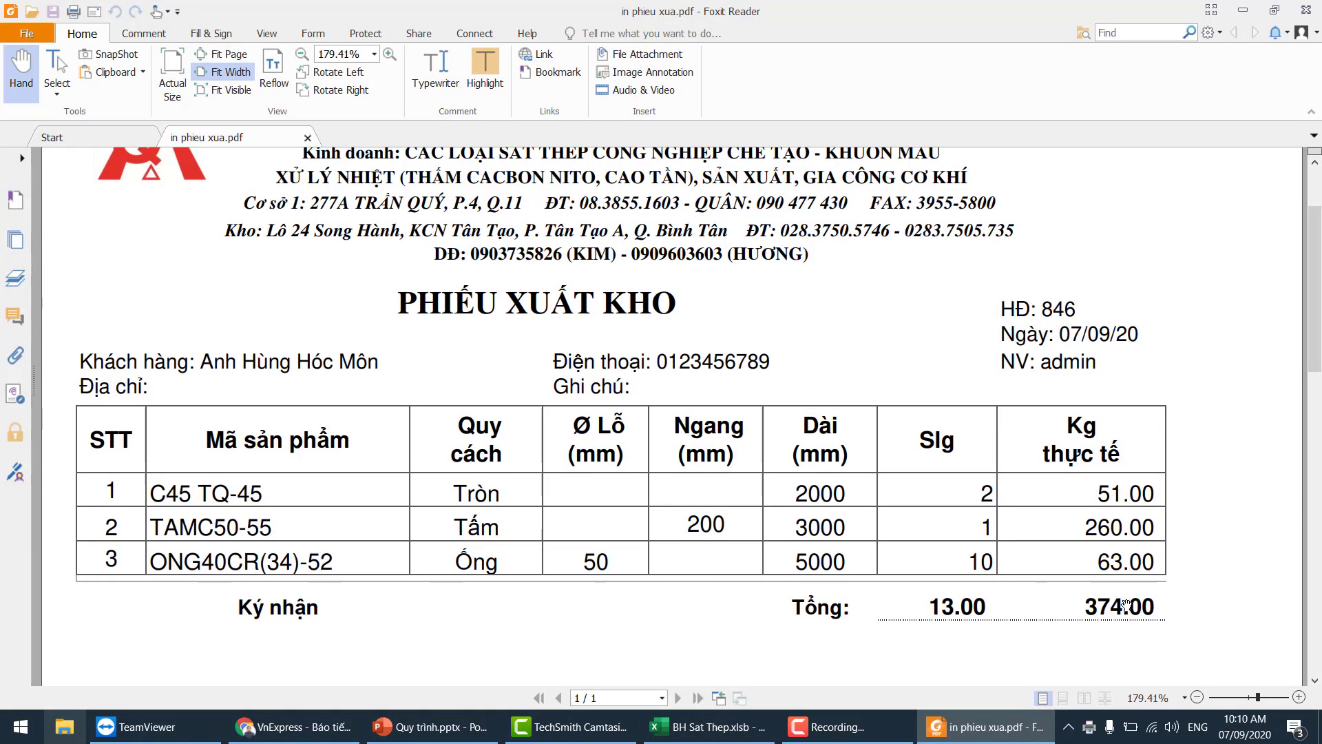
{"action": "scroll", "coordinate": [303, 449], "scroll_direction": "up", "scroll_amount": 2}
{"action": "scroll", "coordinate": [482, 461], "scroll_direction": "down", "scroll_amount": 2}
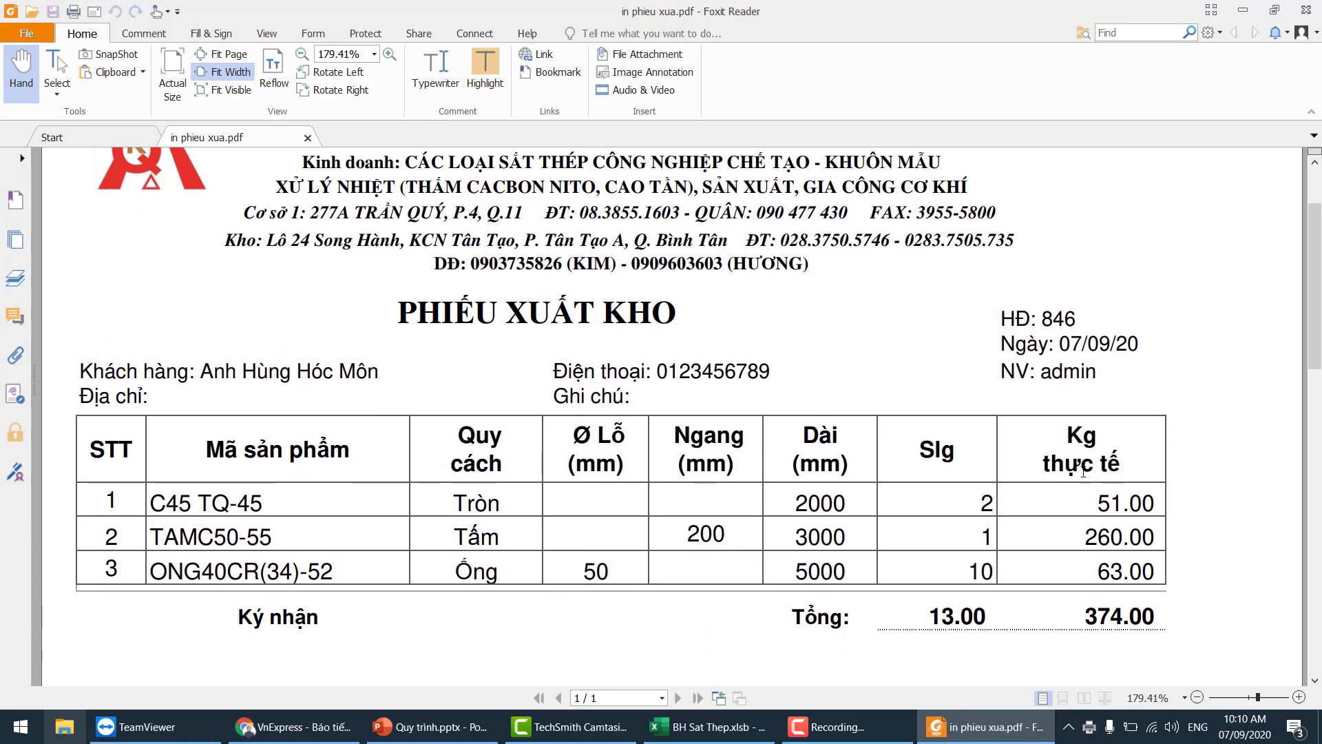
{"action": "scroll", "coordinate": [1083, 472], "scroll_direction": "up", "scroll_amount": 1}
Close the slip PDF, review invoice 846's details and grand total again, then return to the BÁN HÀNG form
{"action": "left_click", "coordinate": [1306, 10]}
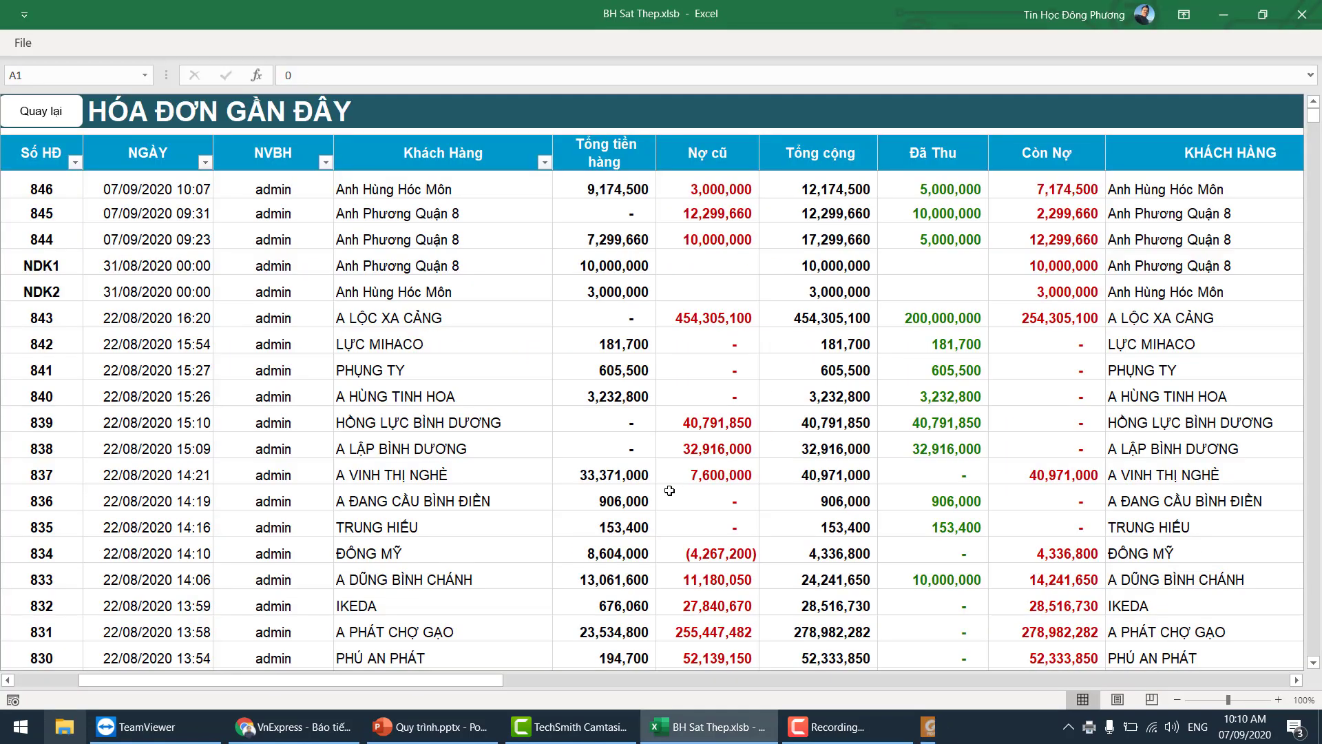
{"action": "double_click", "coordinate": [416, 189]}
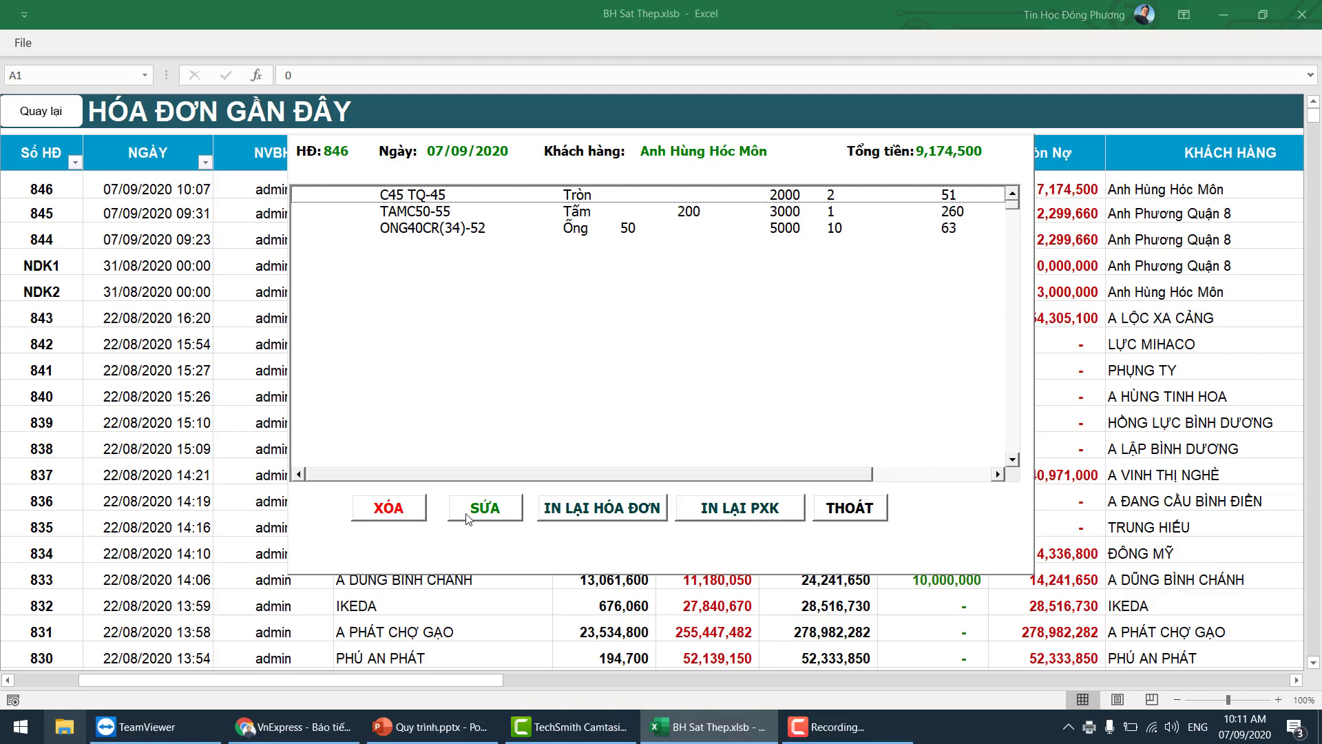
{"action": "left_click", "coordinate": [867, 513]}
{"action": "left_click", "coordinate": [446, 310]}
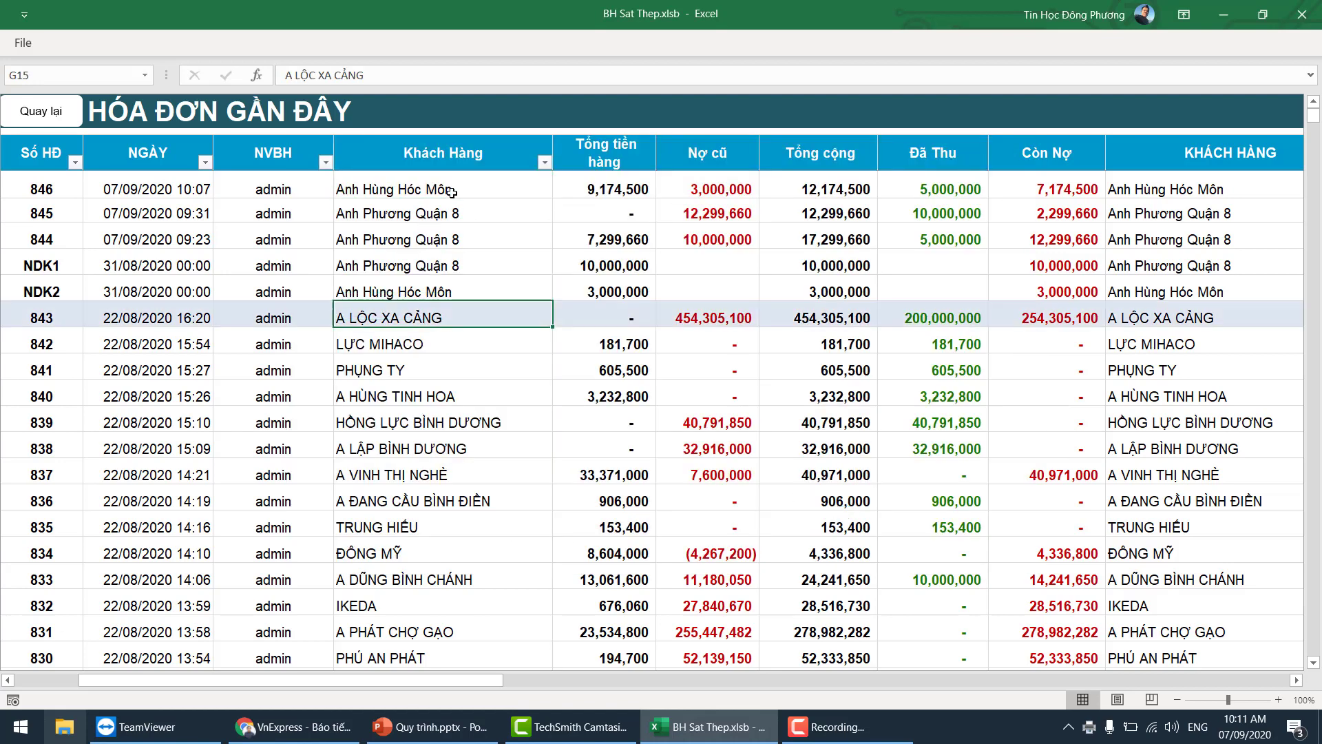
{"action": "left_click", "coordinate": [457, 183]}
{"action": "left_click", "coordinate": [785, 189]}
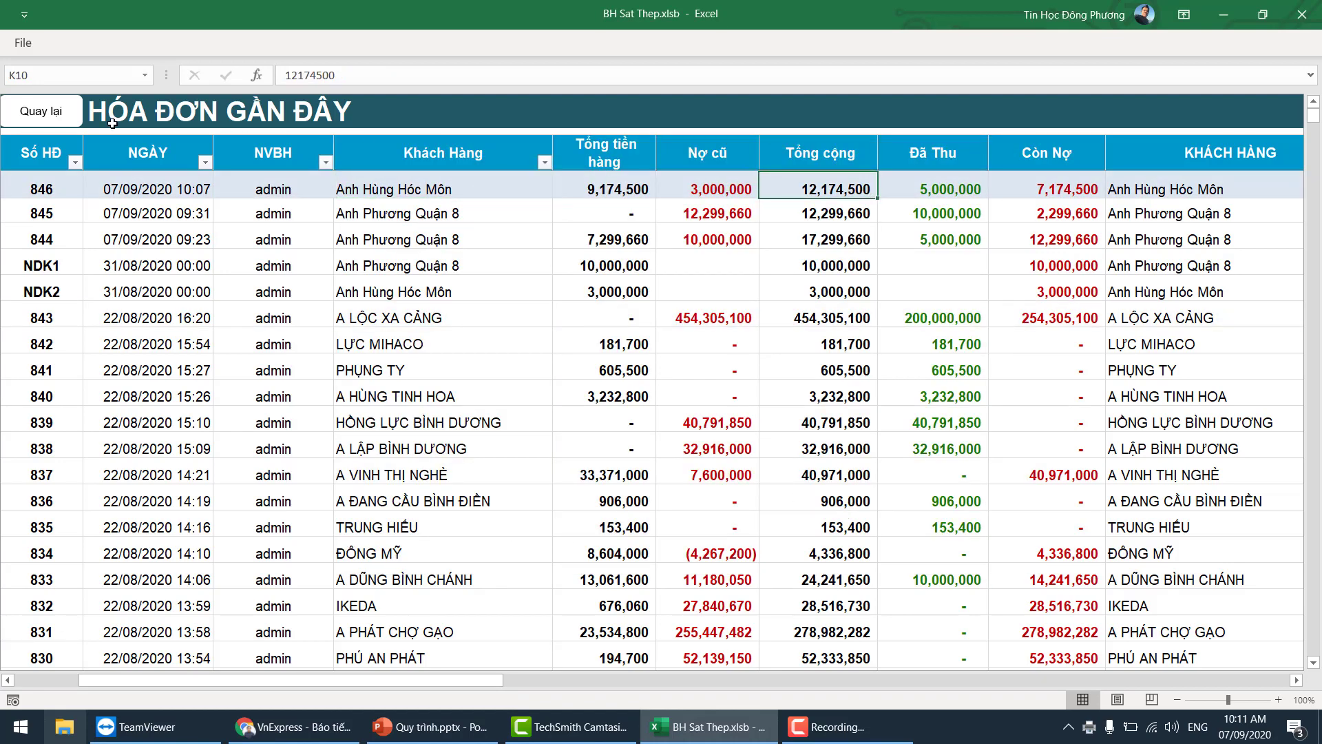
{"action": "left_click", "coordinate": [65, 120]}
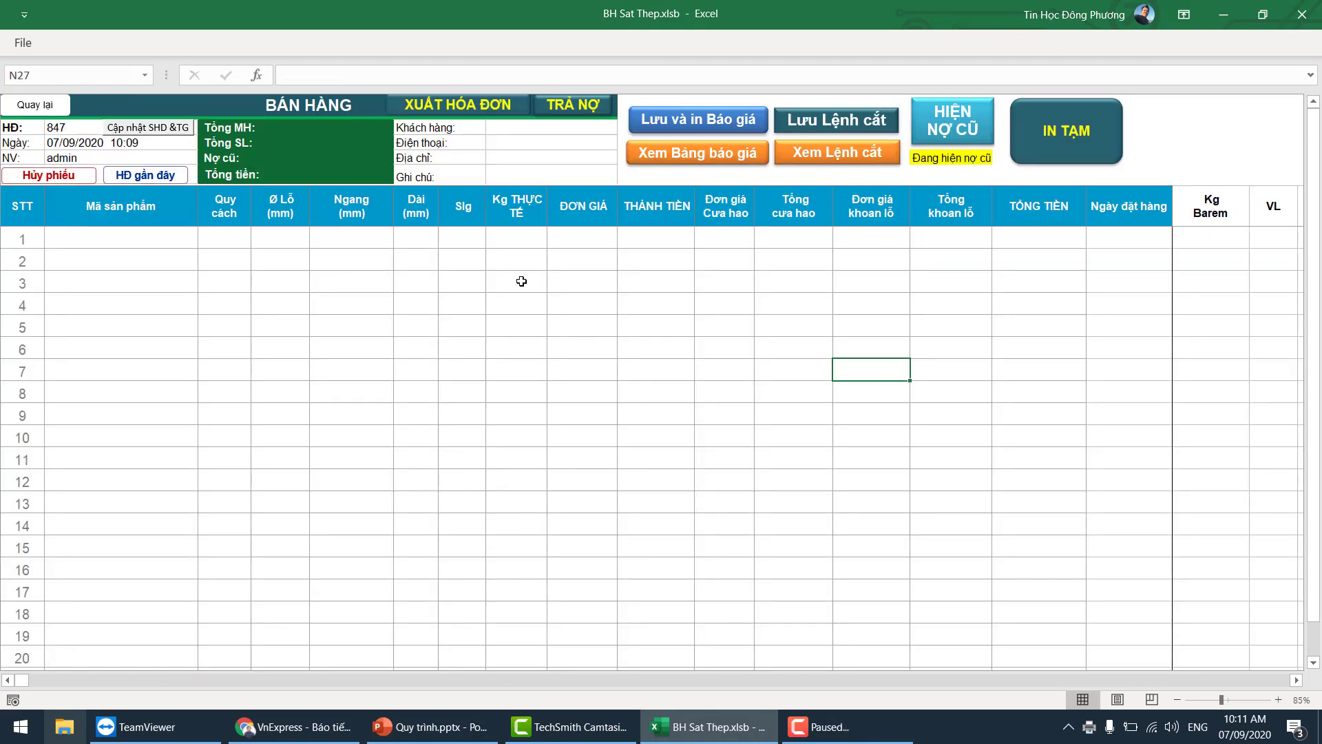
Search the customer list and pick the Hóc Môn customer, bringing in the 7,174,500 previous debt
{"action": "left_click", "coordinate": [556, 266]}
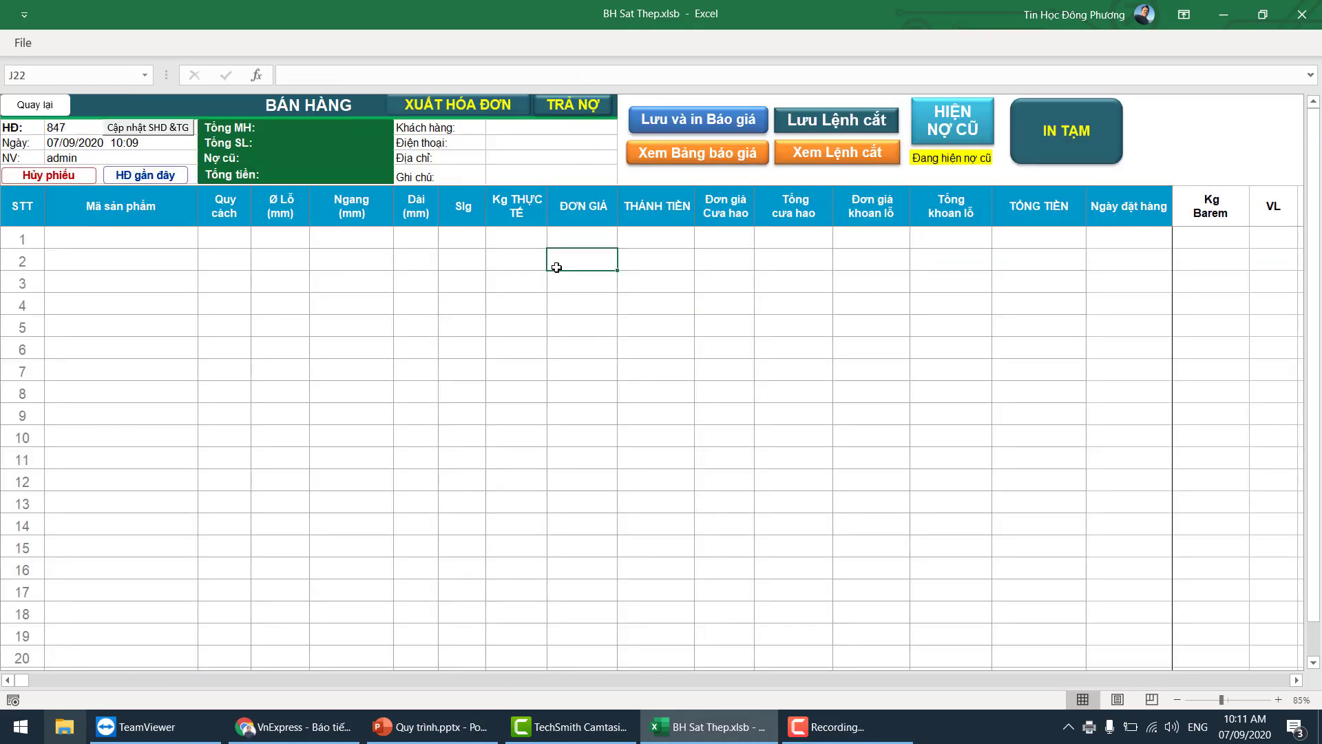
{"action": "left_click", "coordinate": [523, 129]}
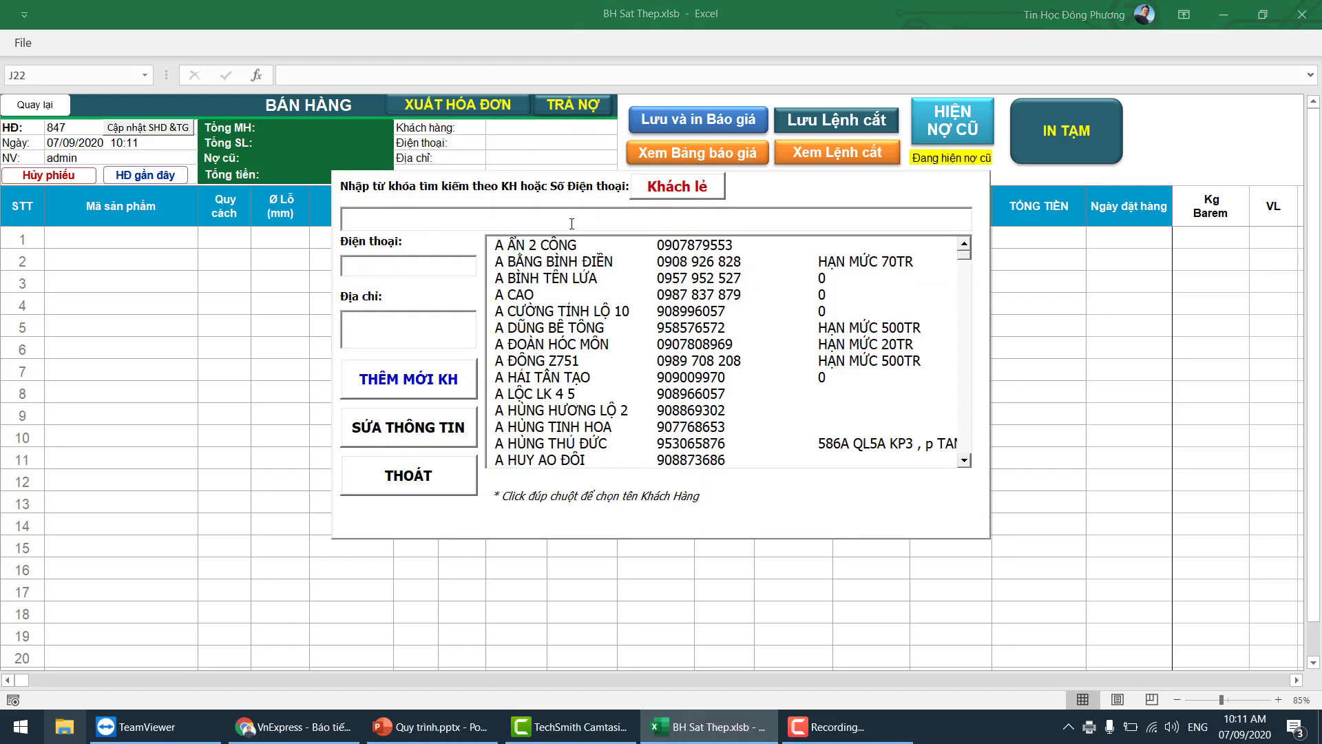
{"action": "type", "text": "hóc môn"}
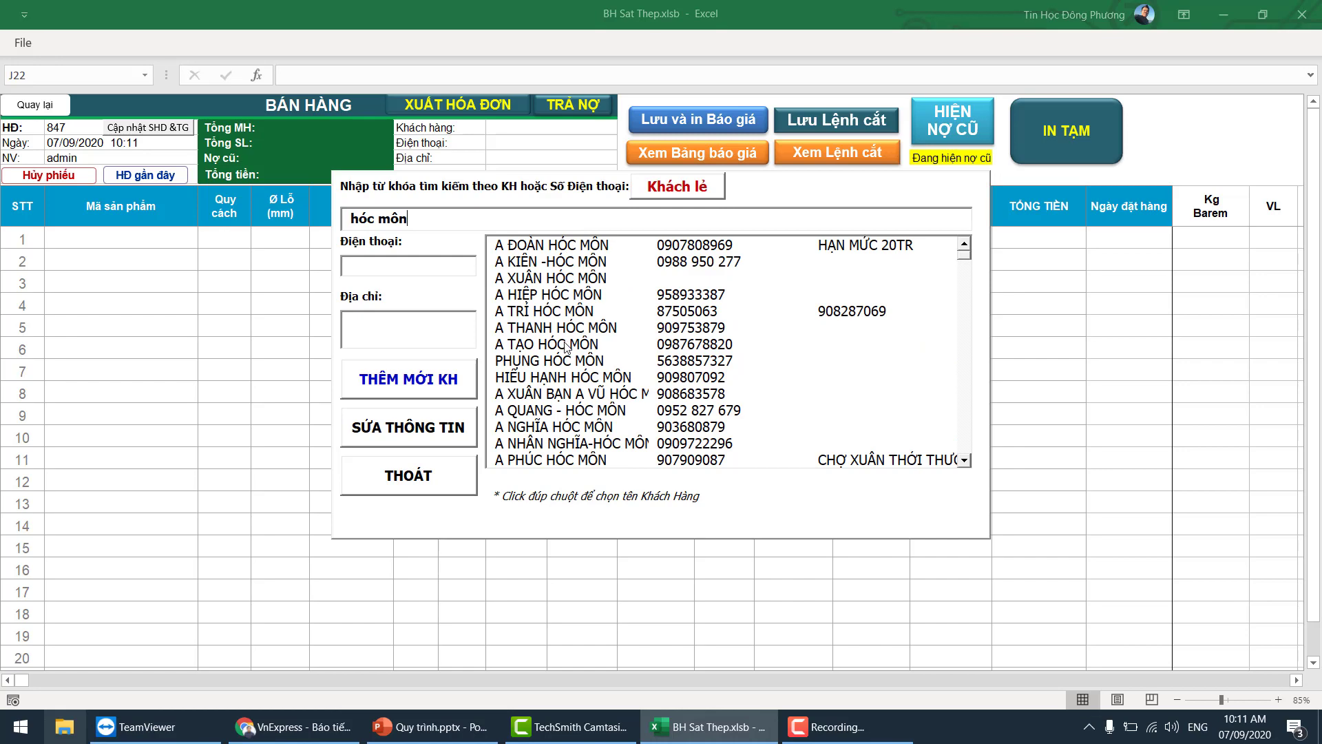
{"action": "key", "text": "BackSpace"}
{"action": "key", "text": "BackSpace"}
{"action": "key", "text": "BackSpace"}
{"action": "type", "text": "nh hù"}
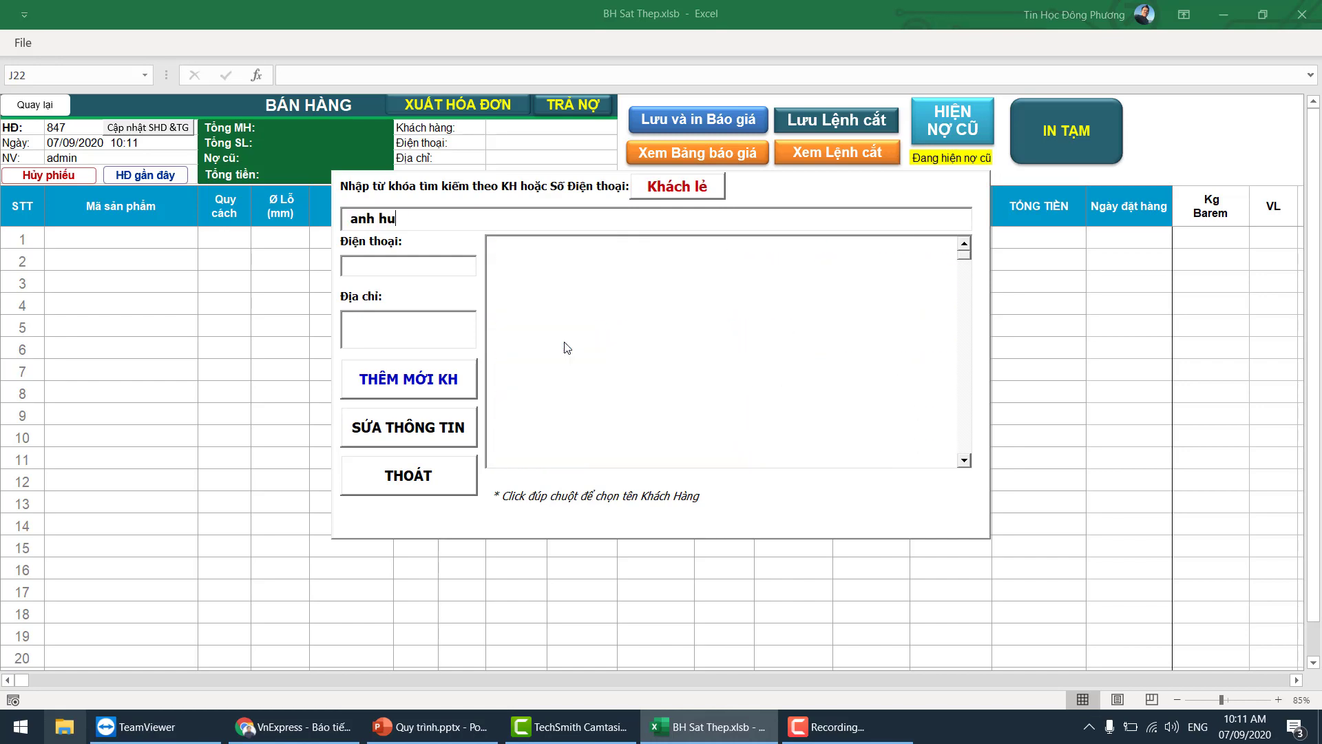
{"action": "type", "text": "ng"}
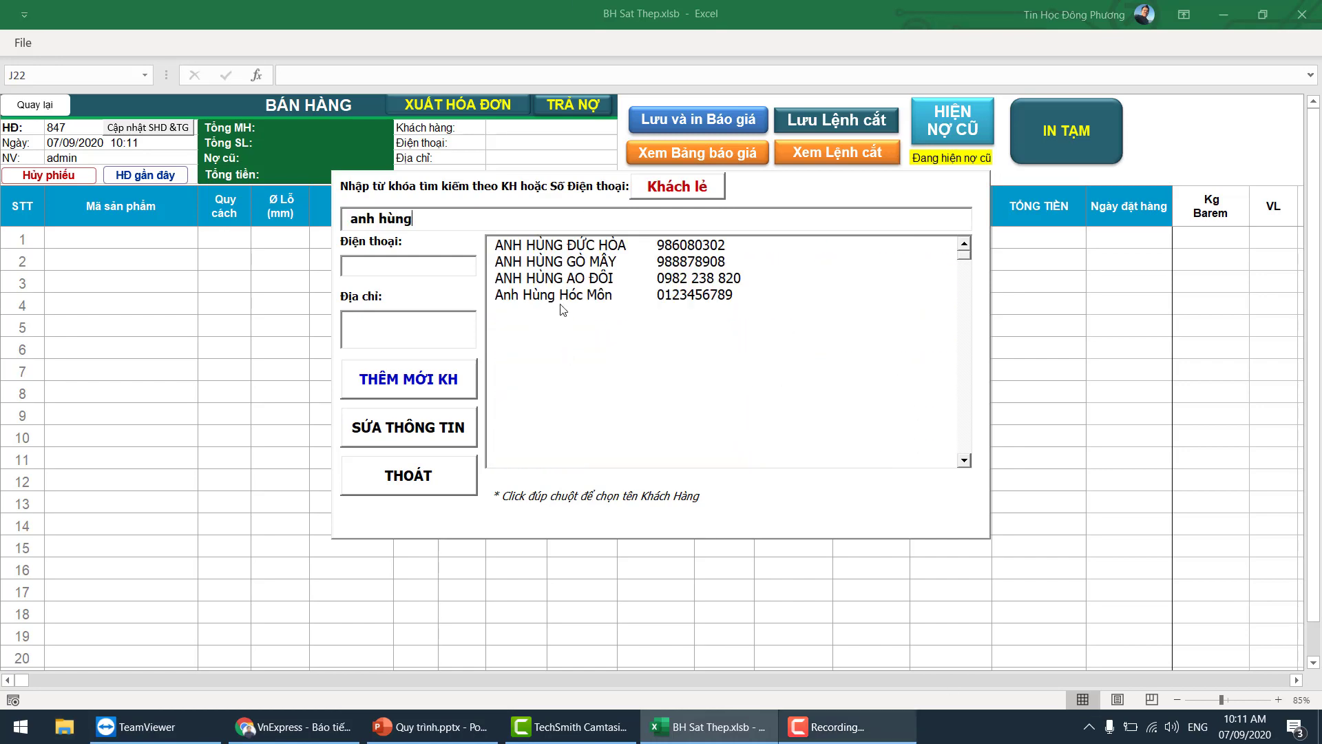
{"action": "double_click", "coordinate": [562, 296]}
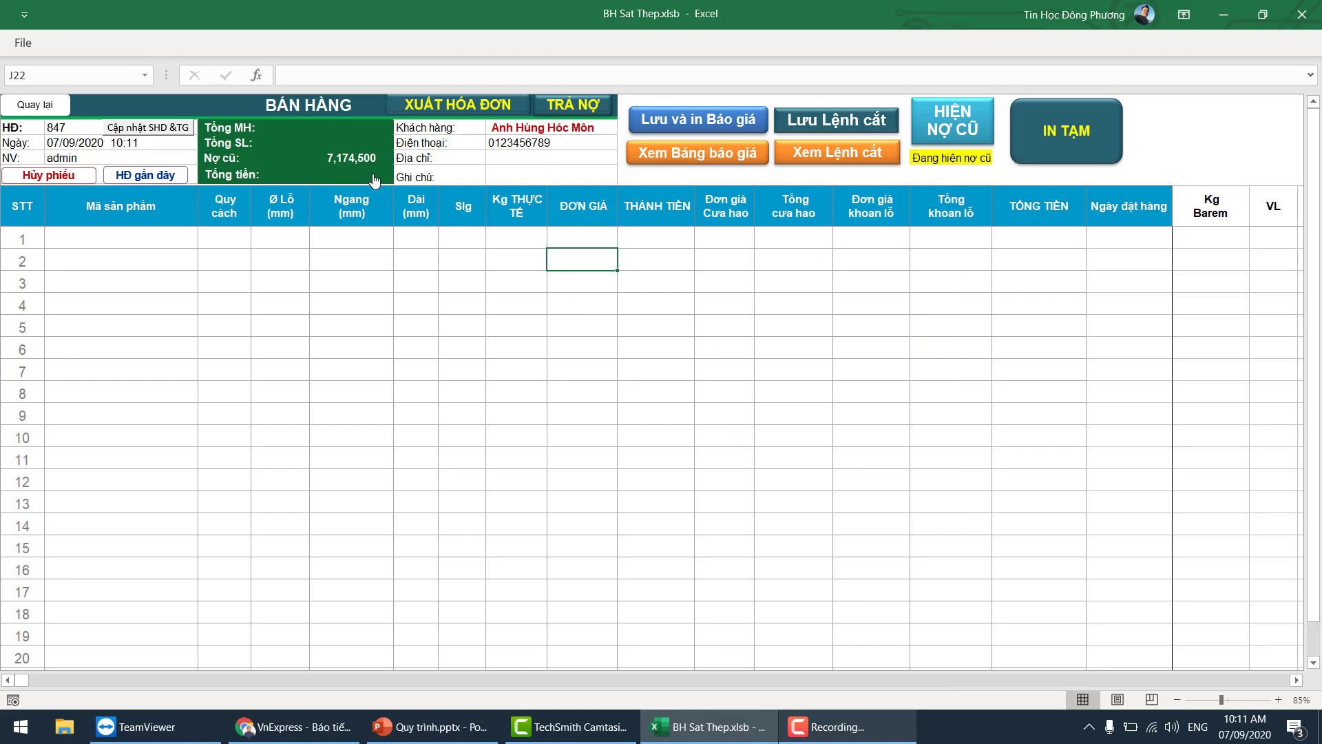
Record a 3,000,000 debt payment from the Hóc Môn customer, leaving 4,174,500, and save with a receipt
{"action": "left_click", "coordinate": [537, 286]}
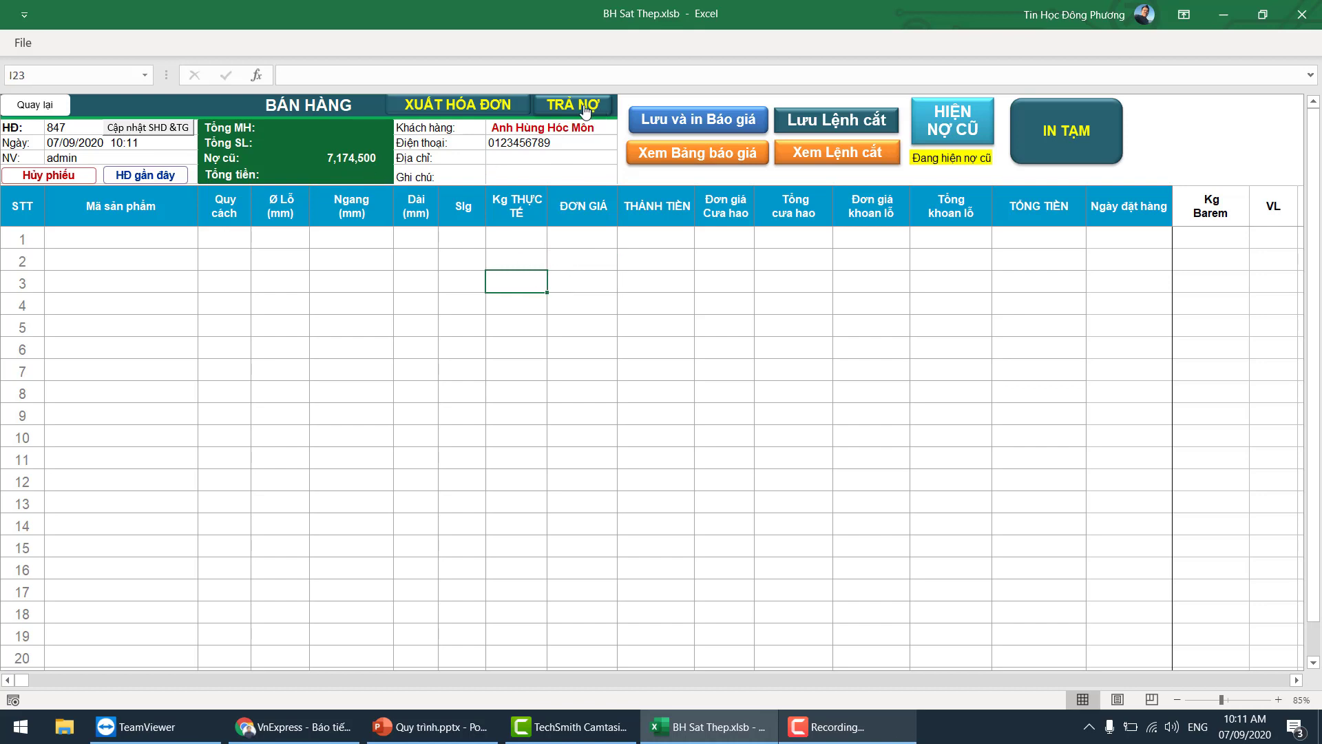
{"action": "left_click", "coordinate": [131, 247]}
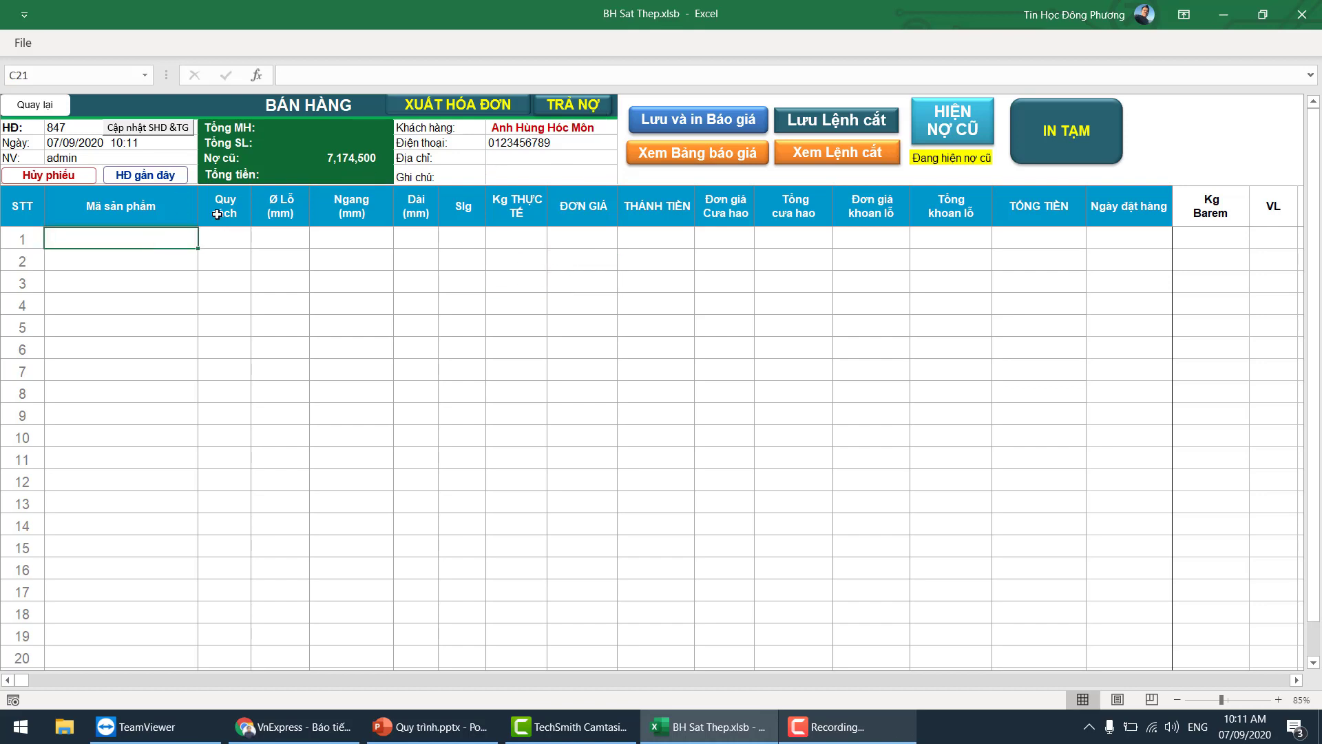
{"action": "left_click", "coordinate": [582, 109]}
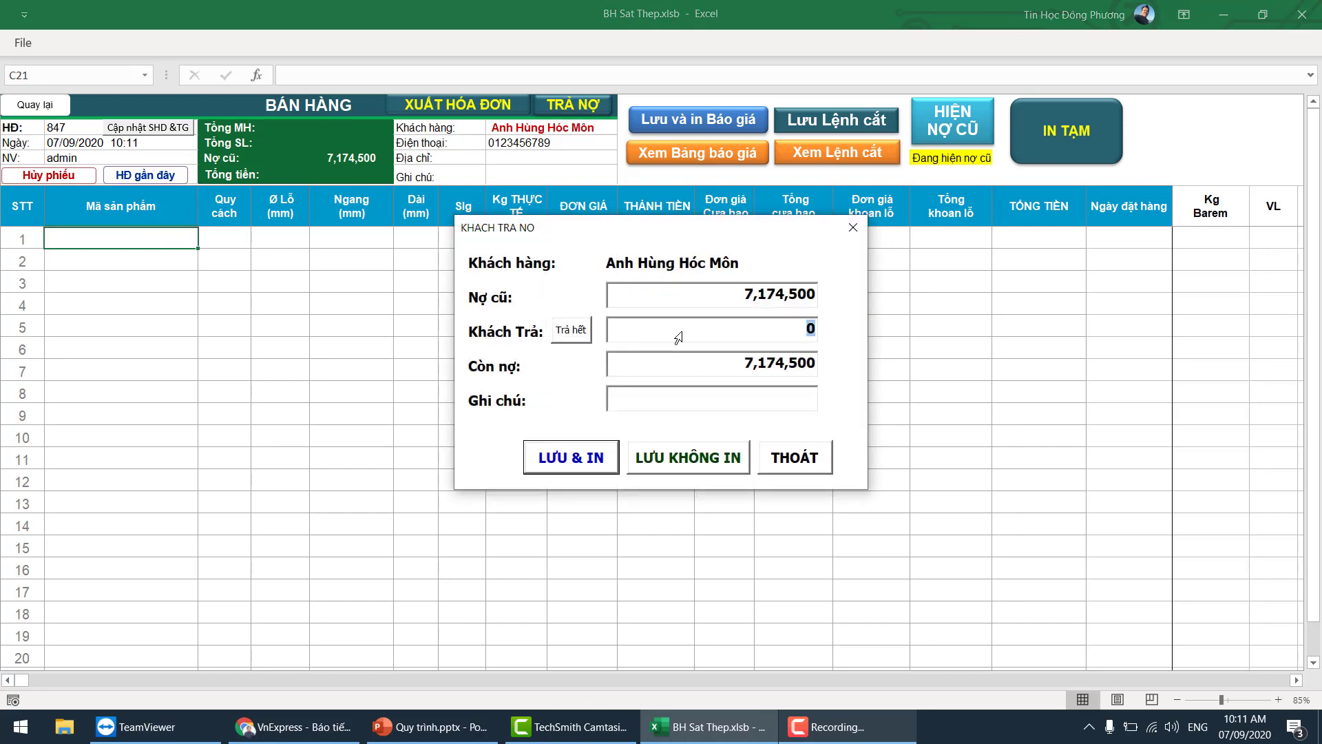
{"action": "left_click", "coordinate": [575, 333]}
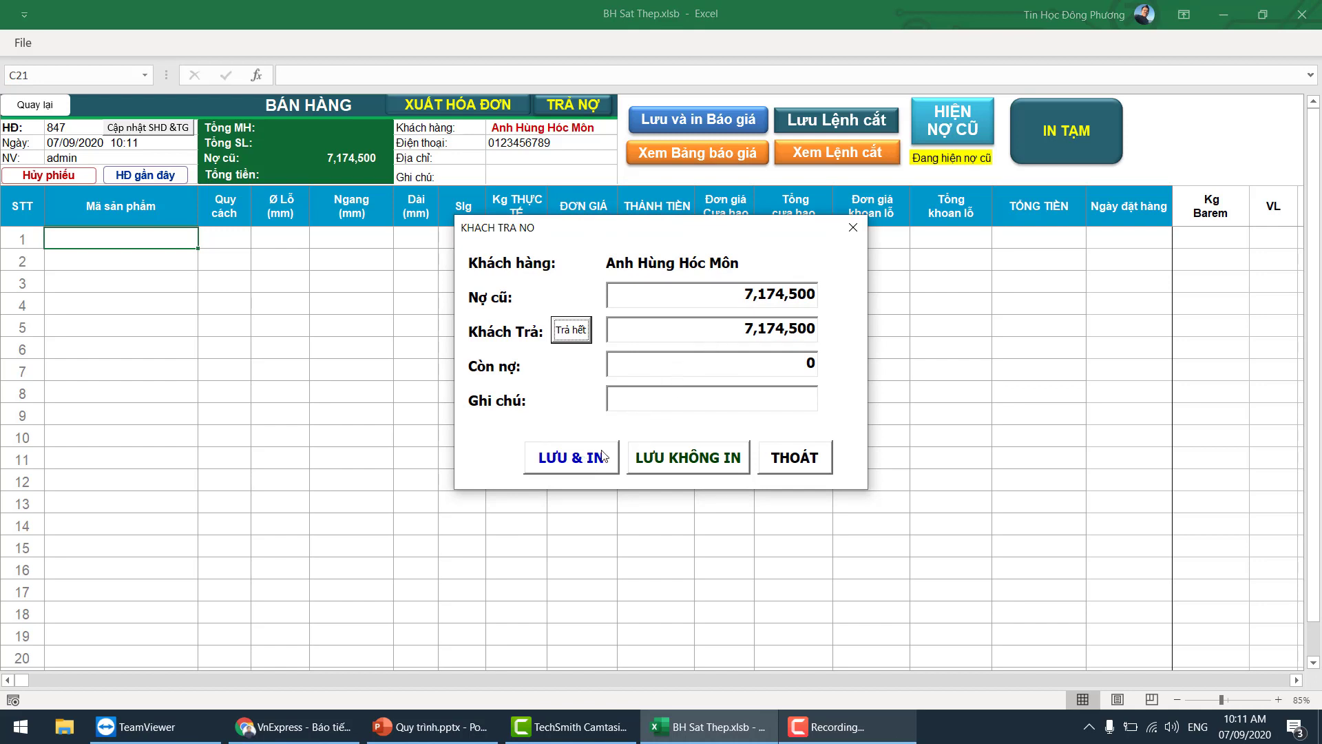
{"action": "left_click", "coordinate": [795, 407]}
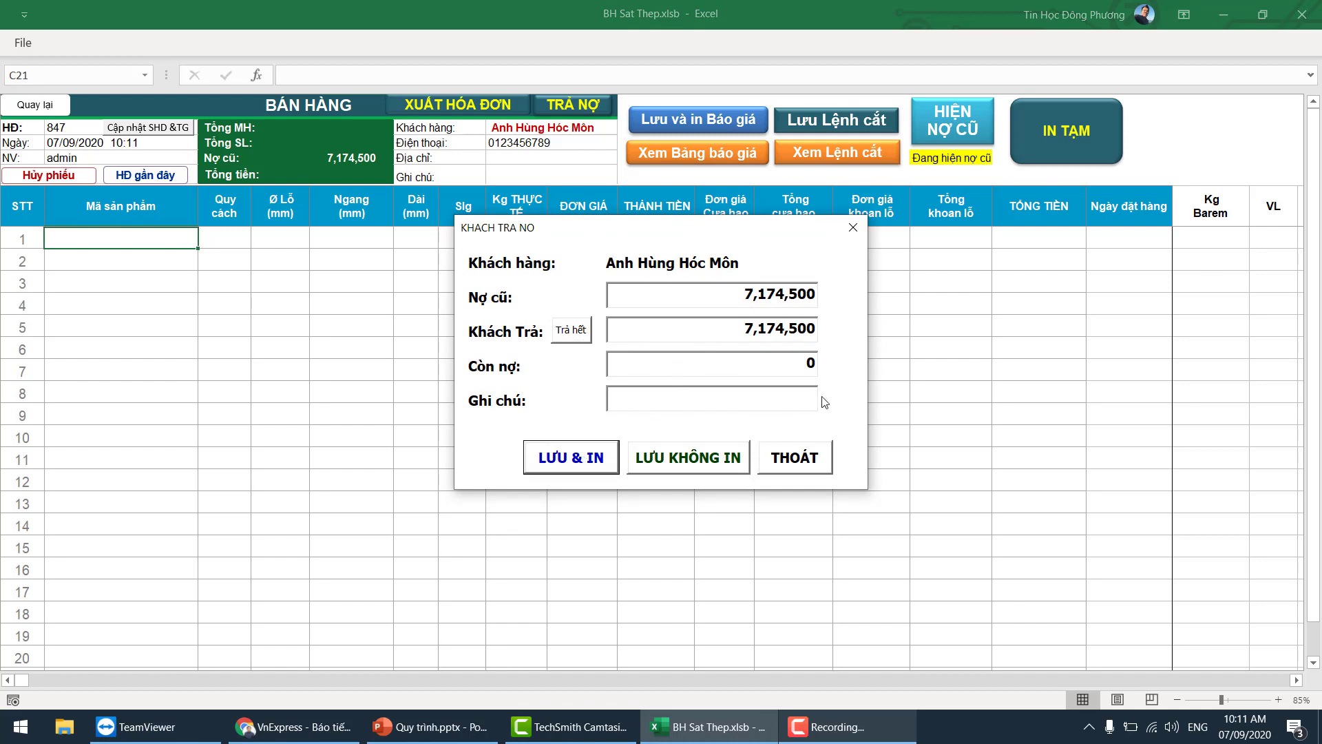
{"action": "left_click", "coordinate": [725, 330]}
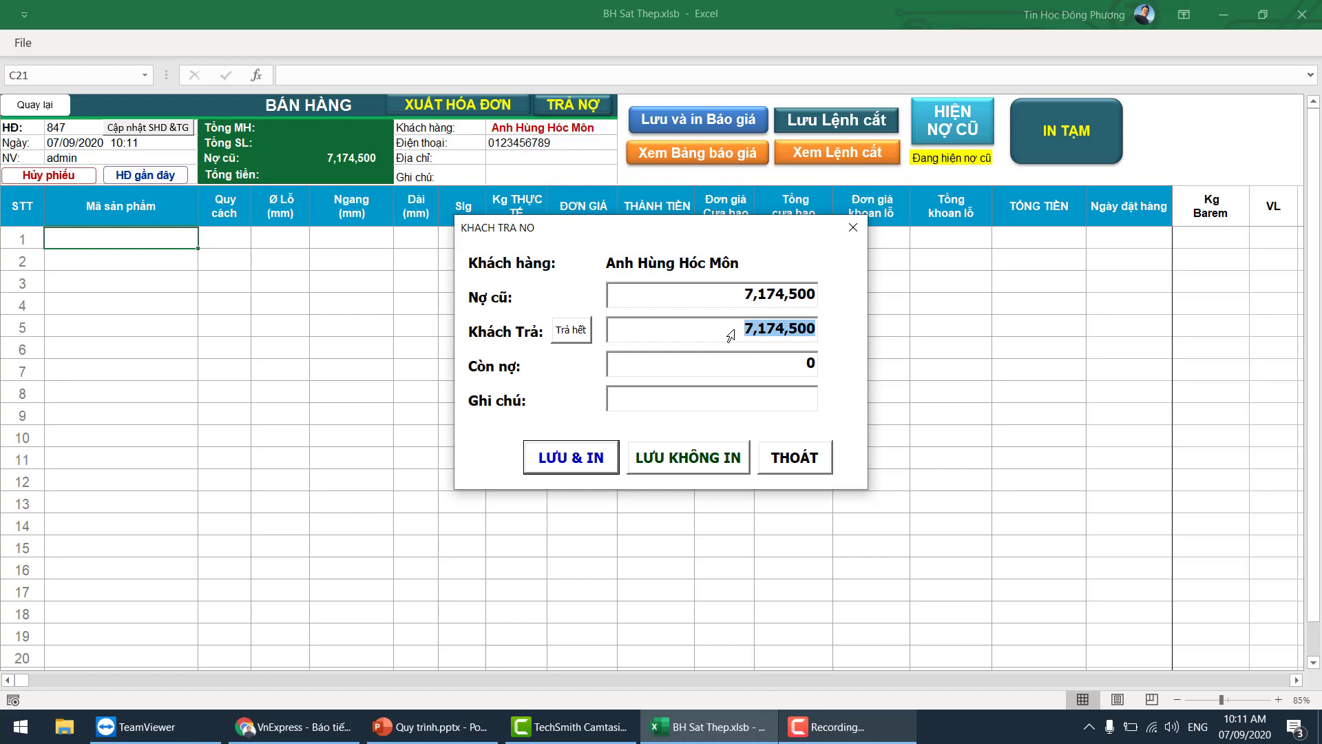
{"action": "type", "text": "3,000,000"}
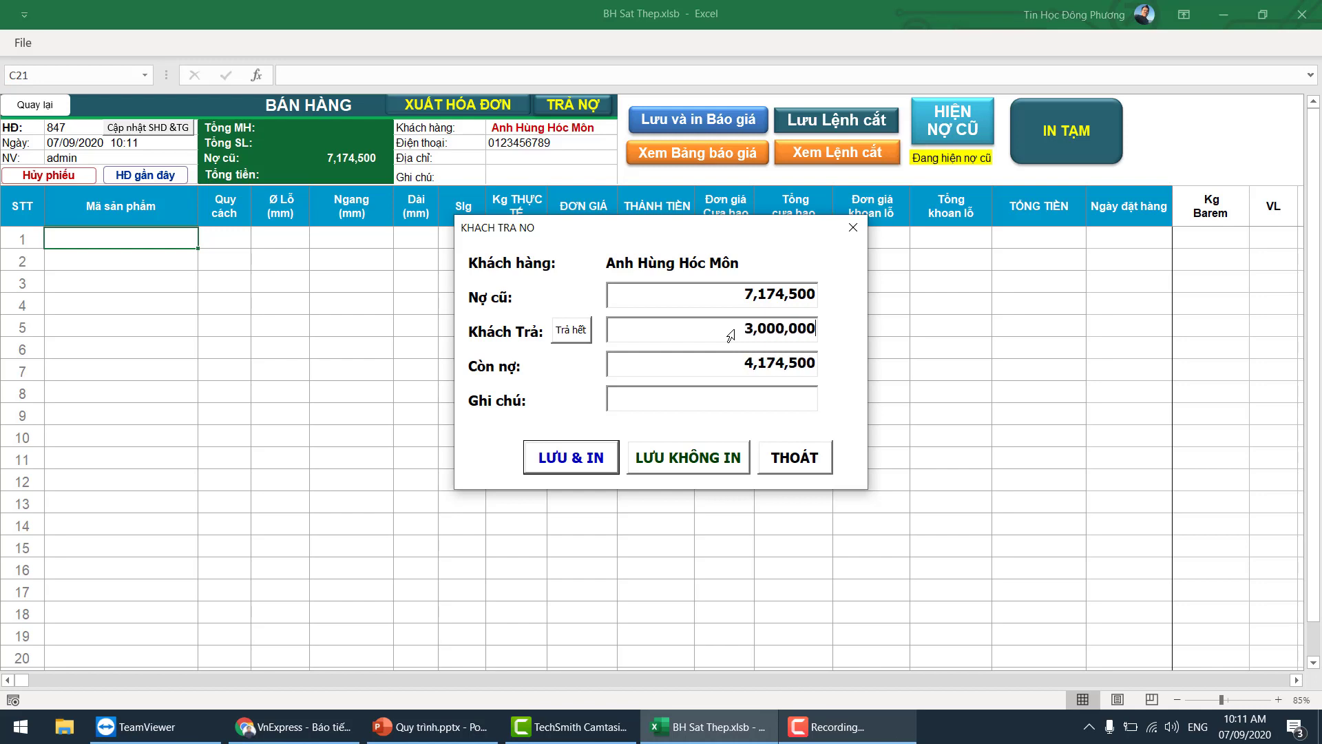
{"action": "left_click", "coordinate": [596, 460]}
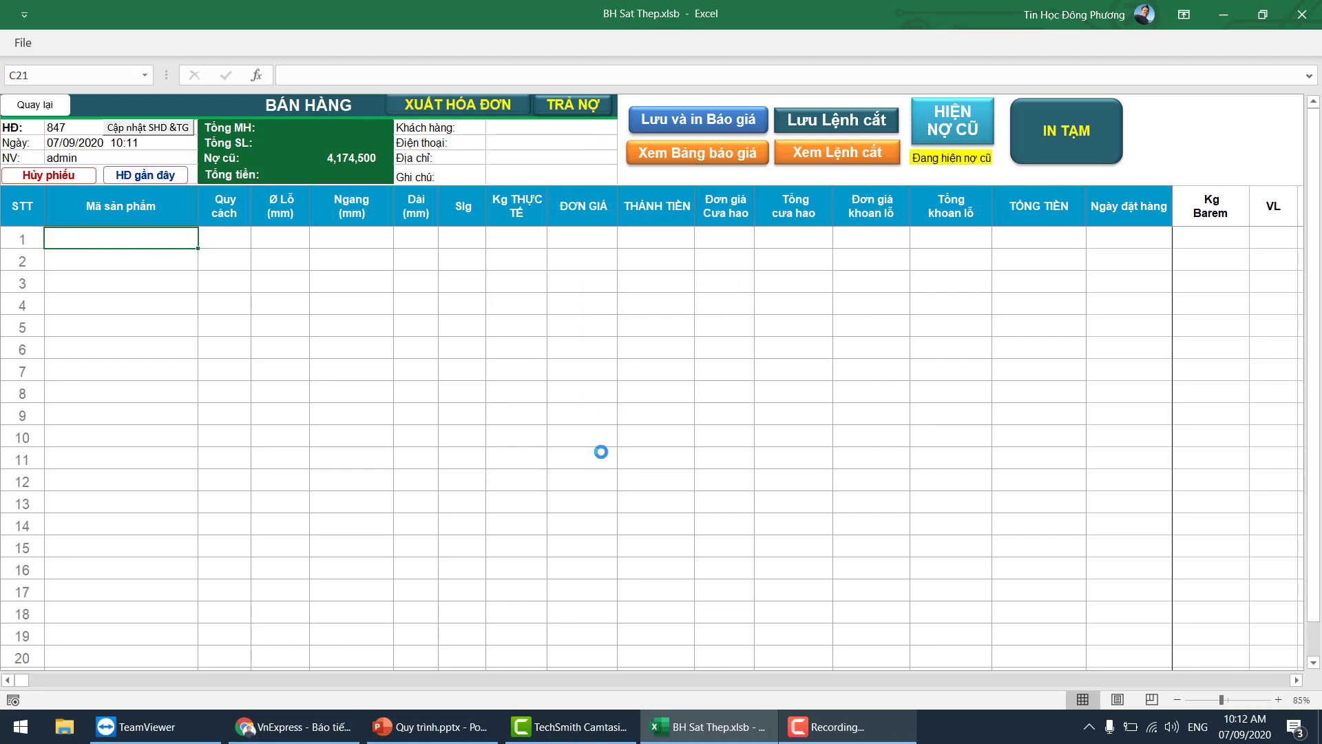
Save the receipt as 'phieu tra no1' PDF, confirm 3,000,000 paid and 4,174,500 remaining, then close it
{"action": "left_click", "coordinate": [677, 426]}
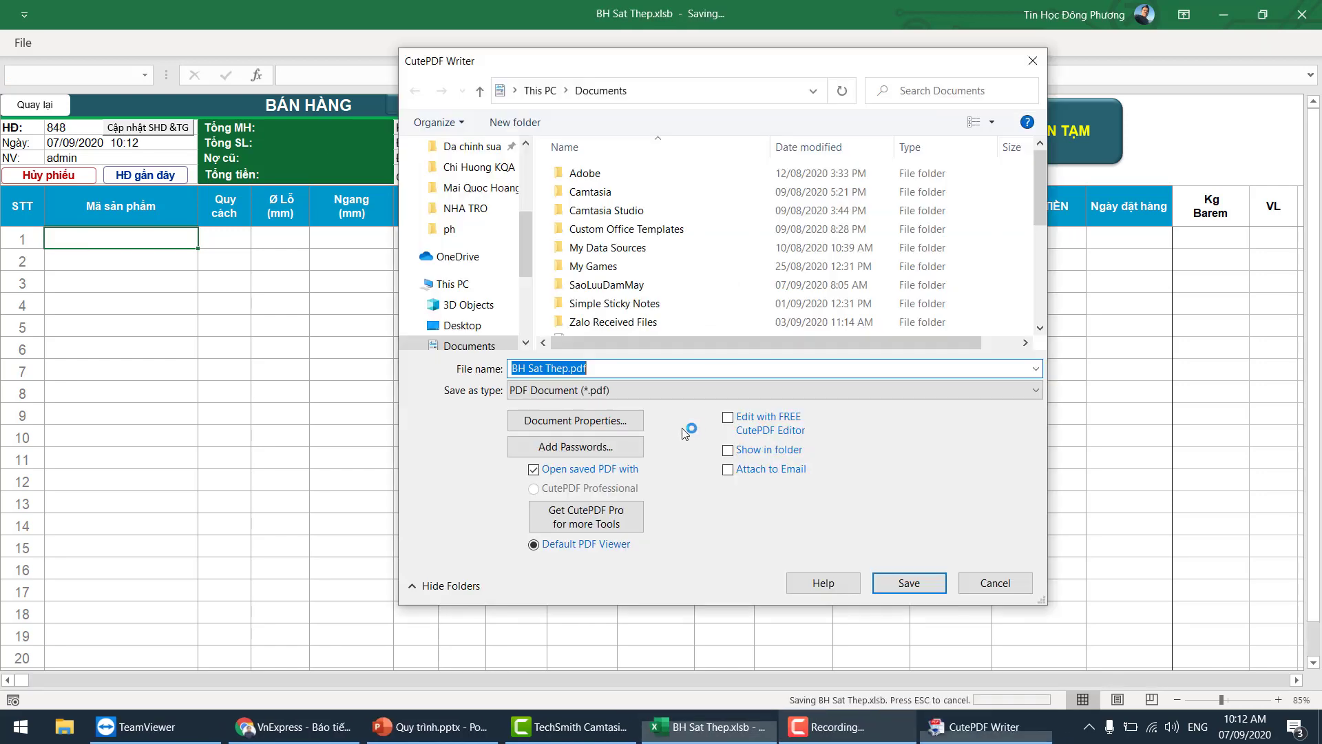
{"action": "type", "text": "phieu "}
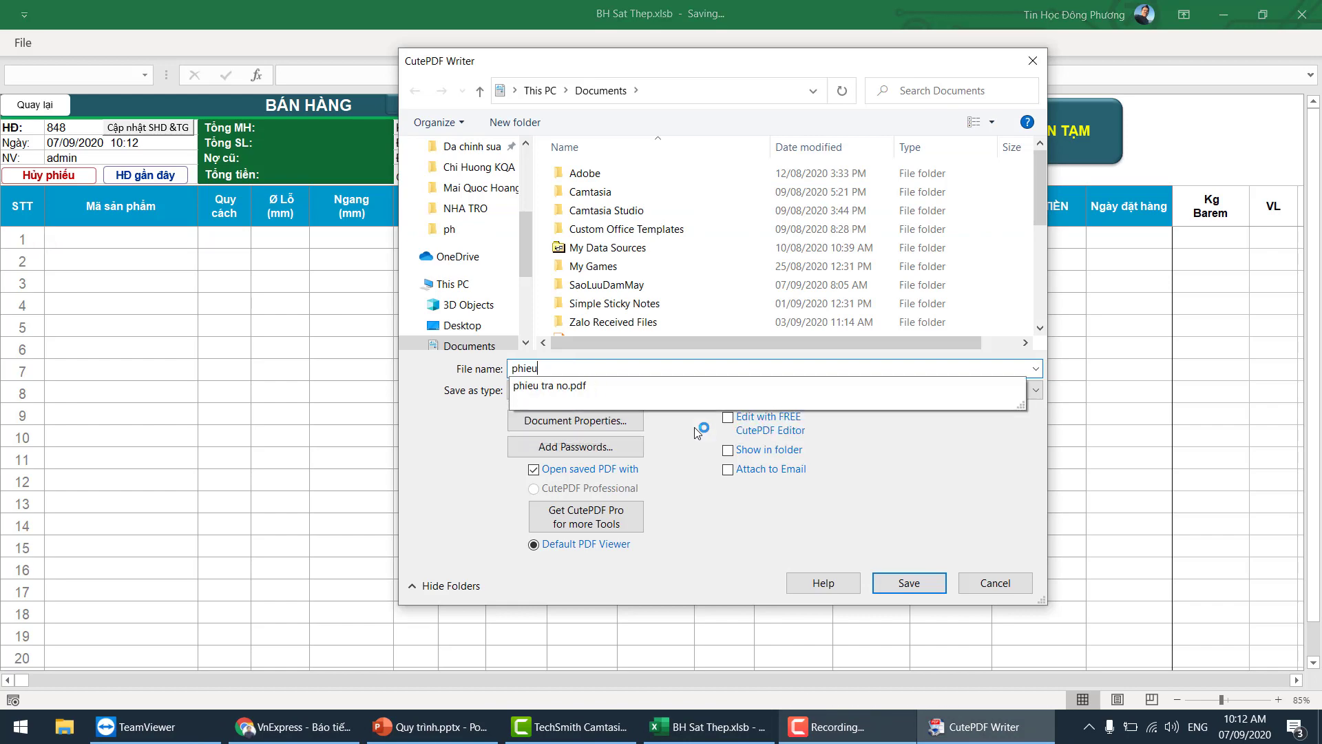
{"action": "type", "text": "tra no1"}
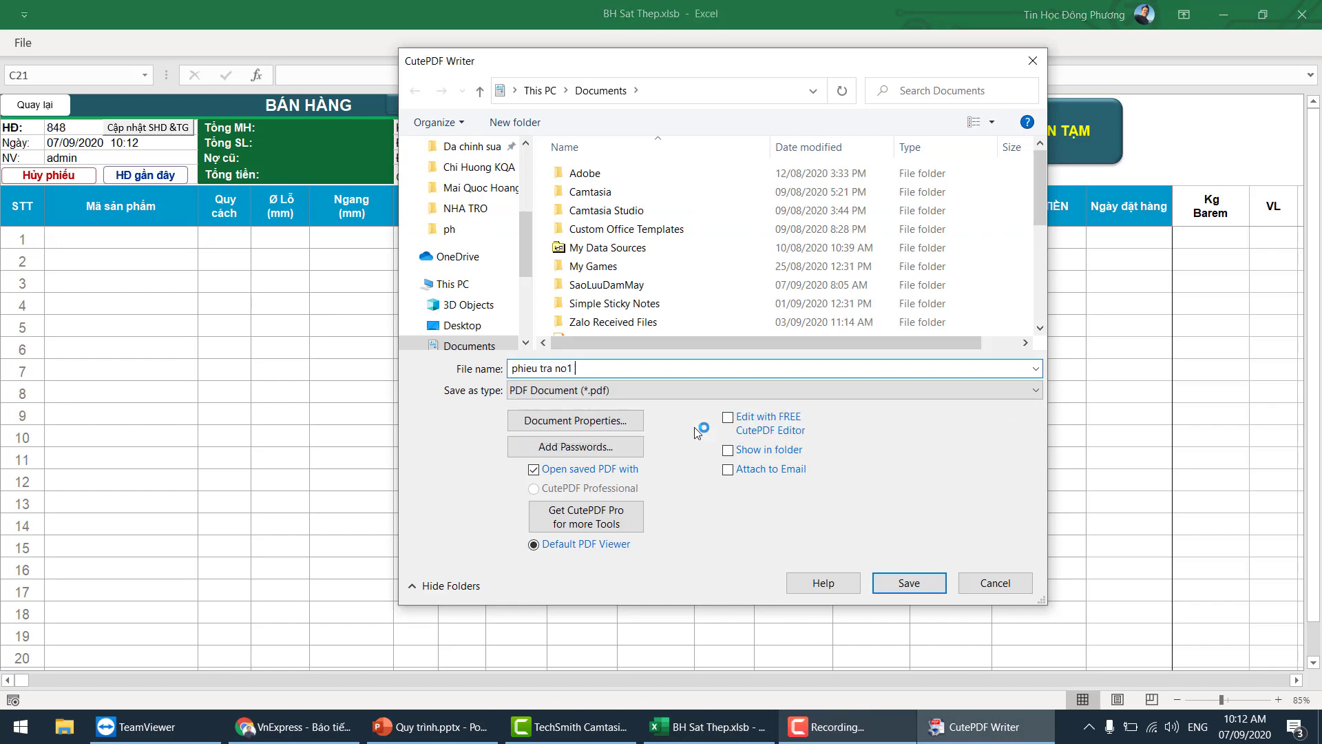
{"action": "key", "text": "Return"}
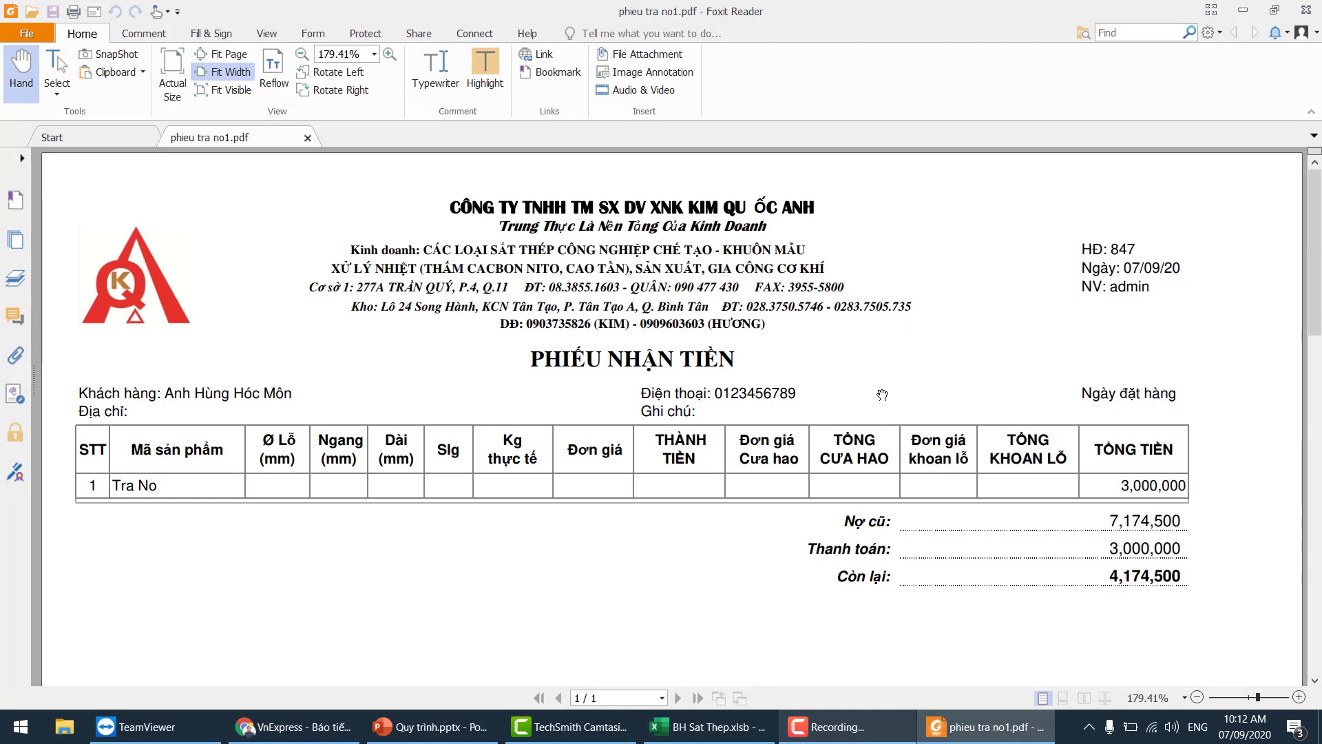
{"action": "scroll", "coordinate": [687, 427], "scroll_direction": "down", "scroll_amount": 3}
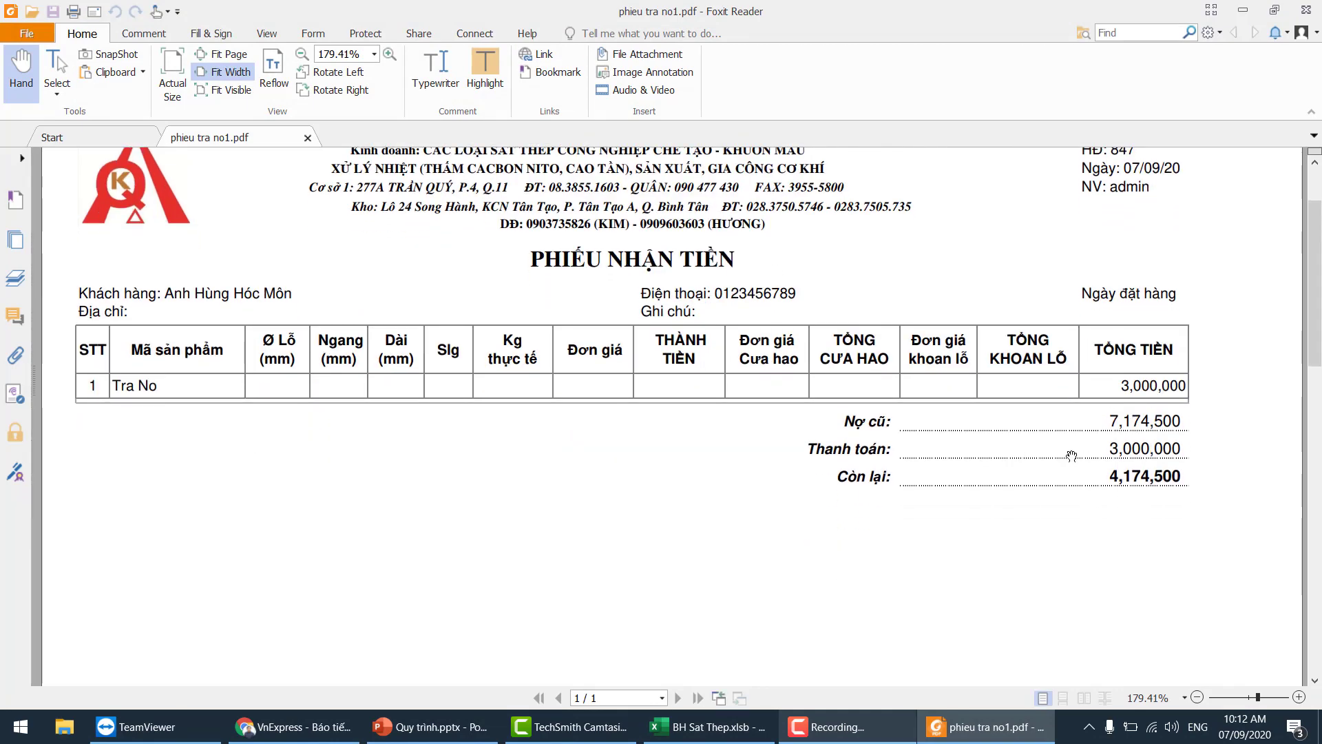
{"action": "scroll", "coordinate": [1169, 441], "scroll_direction": "down", "scroll_amount": 1}
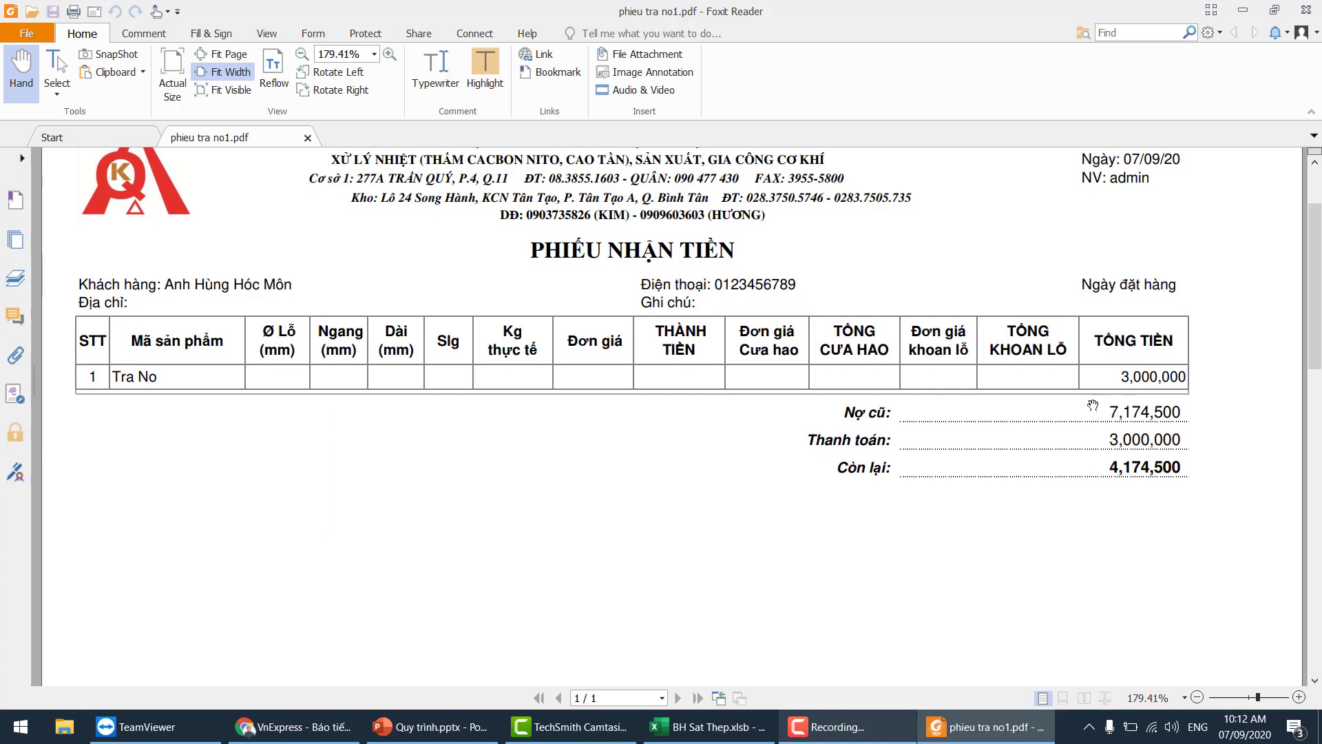
{"action": "scroll", "coordinate": [1091, 405], "scroll_direction": "up", "scroll_amount": 3}
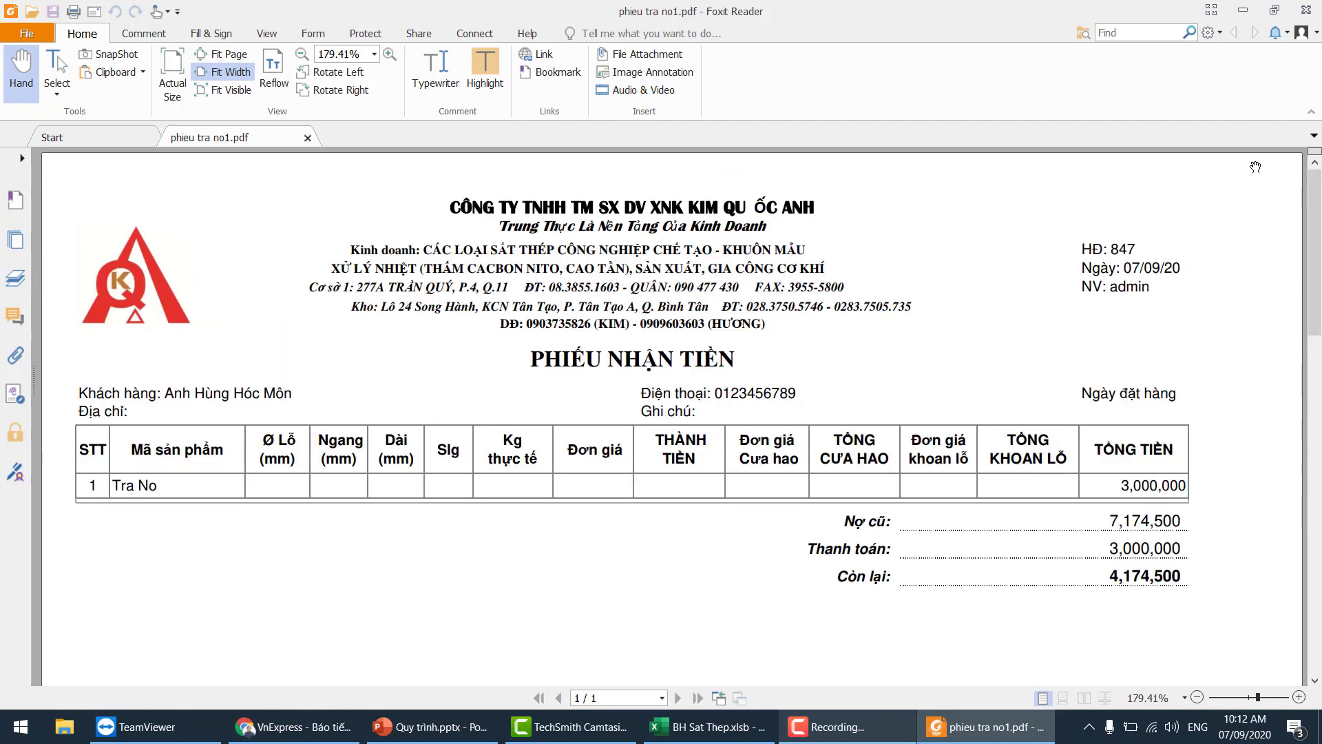
{"action": "left_click", "coordinate": [1305, 10]}
{"action": "left_click", "coordinate": [383, 286]}
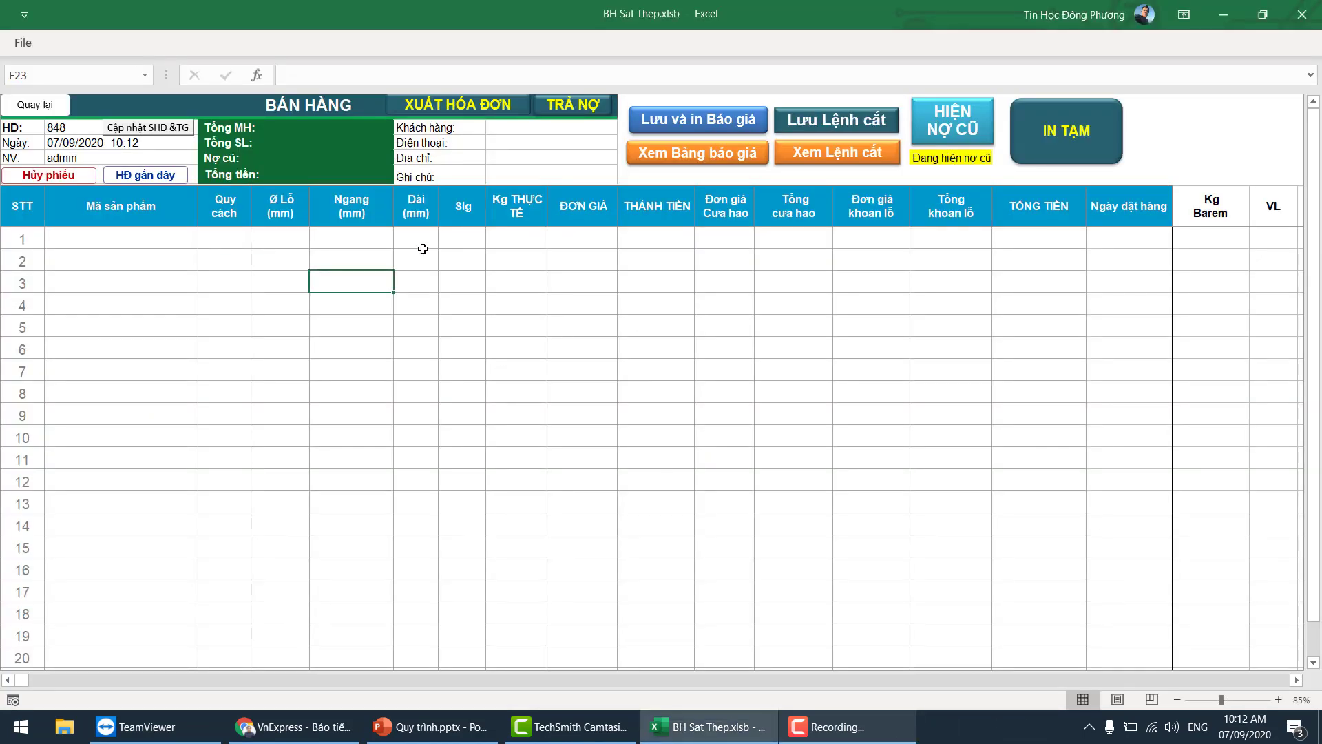
In the recent invoices list, check that invoice 847 shows 3,000,000 paid and 4,174,500 owed
{"action": "left_click", "coordinate": [172, 176]}
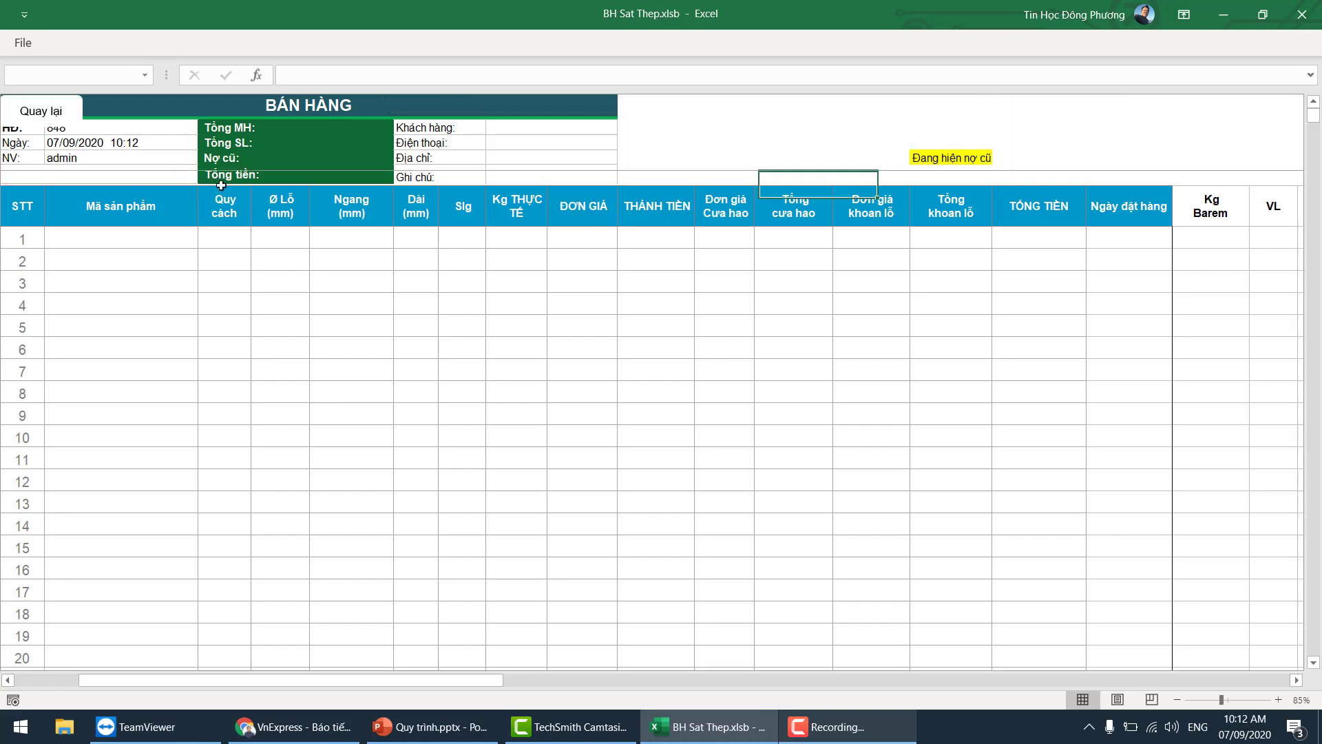
{"action": "left_click", "coordinate": [576, 180]}
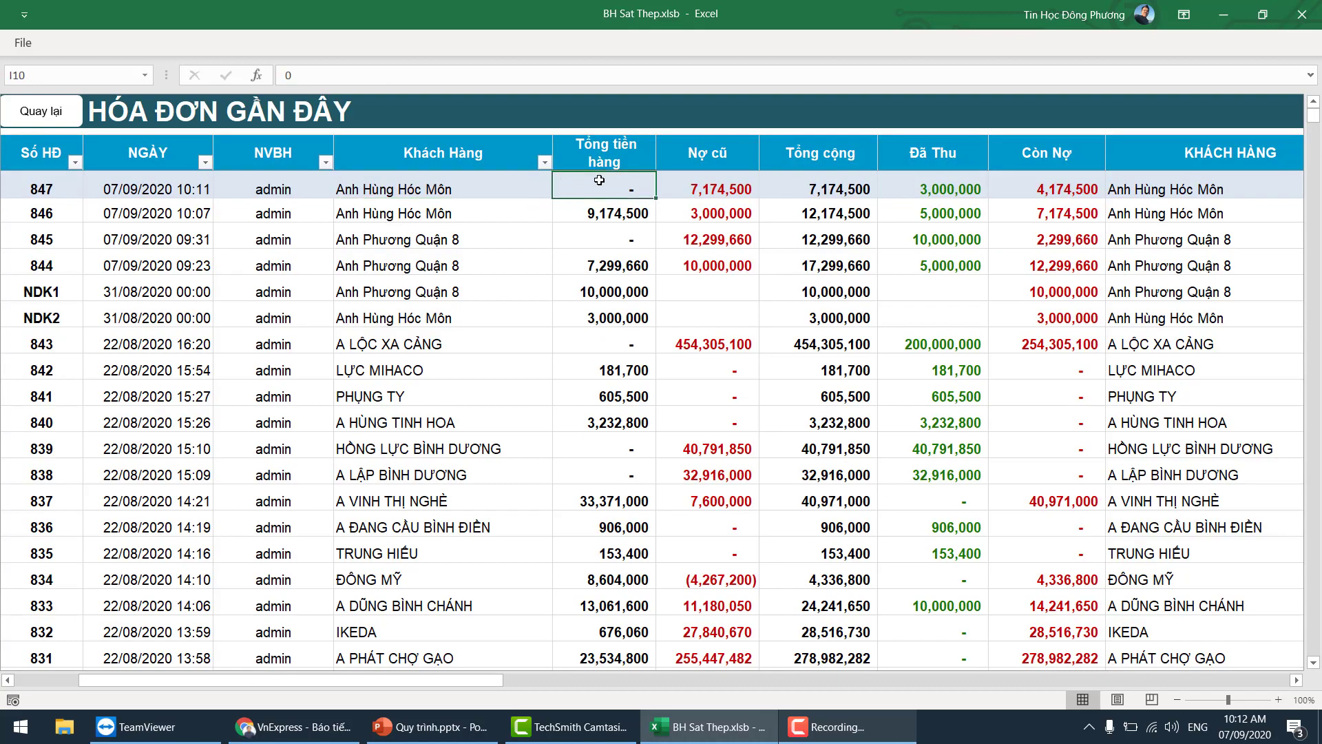
{"action": "left_click", "coordinate": [714, 183]}
{"action": "left_click", "coordinate": [827, 185]}
{"action": "left_click", "coordinate": [950, 186]}
{"action": "left_click", "coordinate": [1078, 187]}
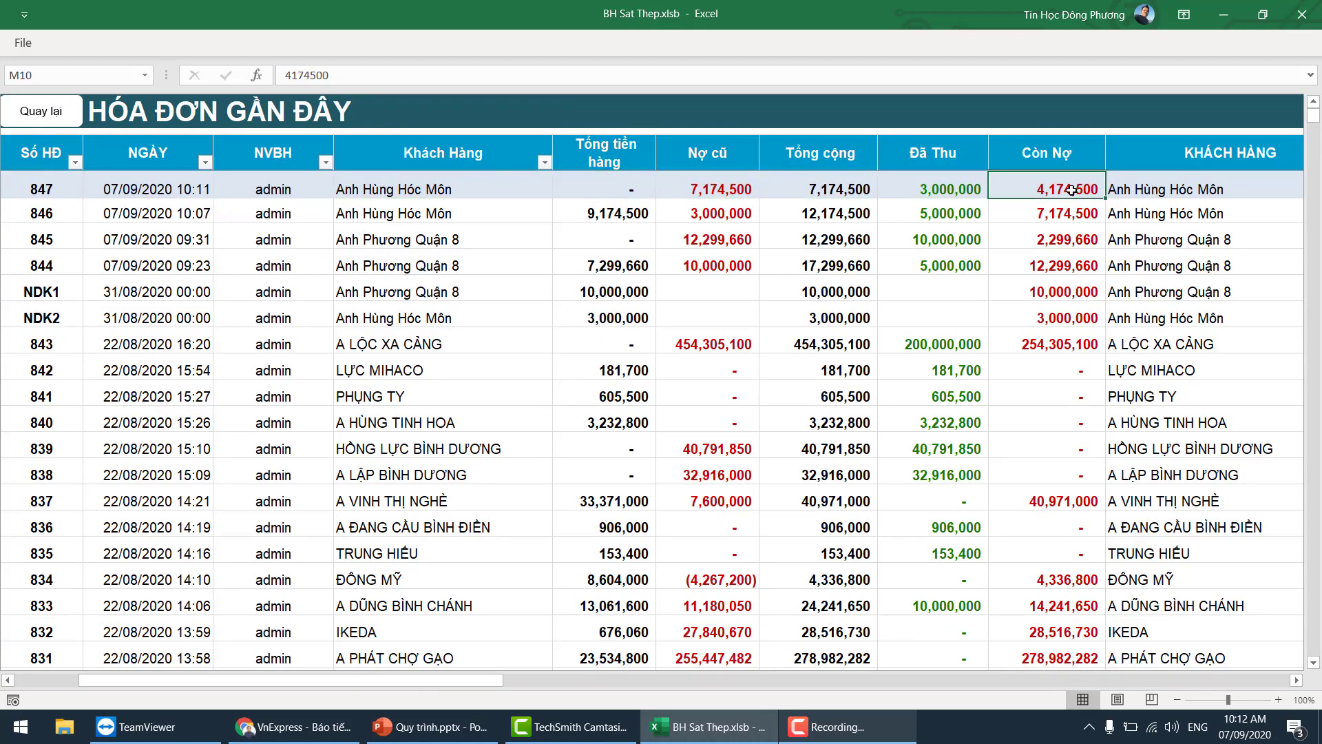
{"action": "left_click", "coordinate": [1127, 192]}
{"action": "left_click", "coordinate": [943, 213]}
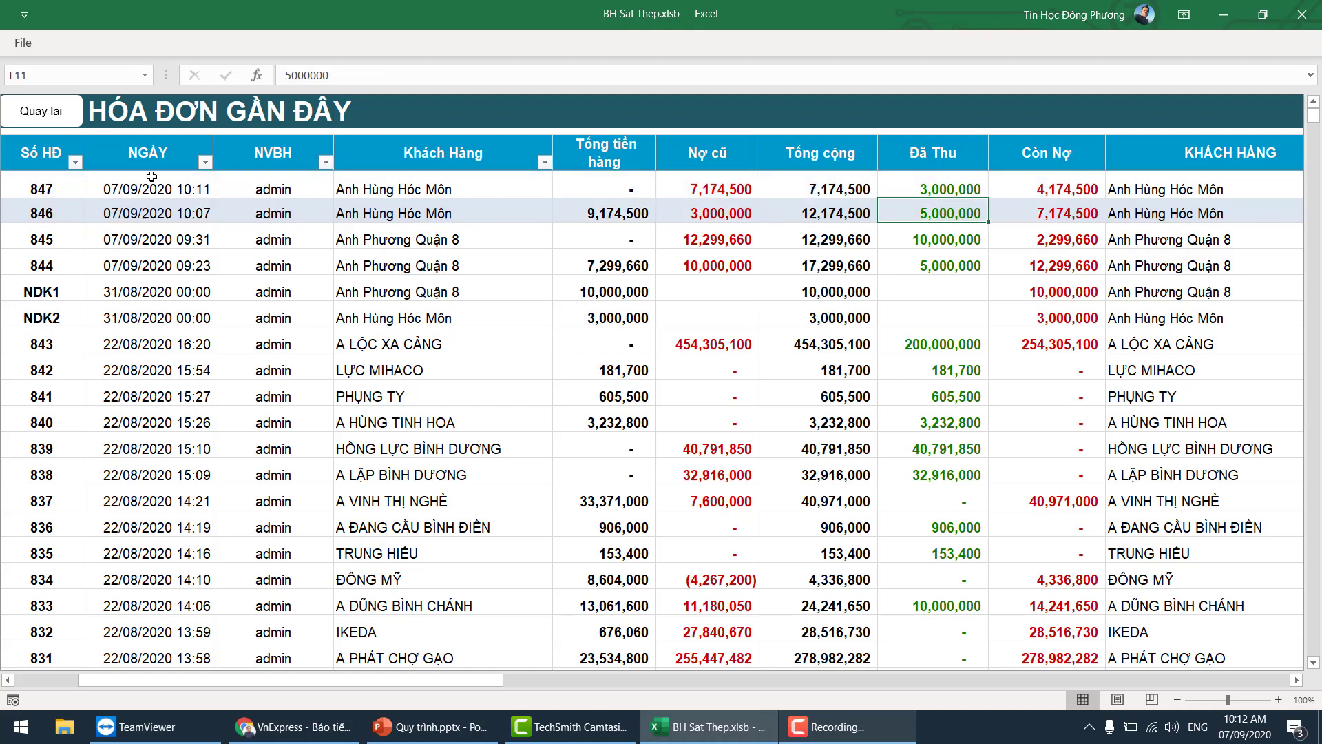
Return to the main menu and bring up the BÁO CÁO report list
{"action": "left_click", "coordinate": [51, 116]}
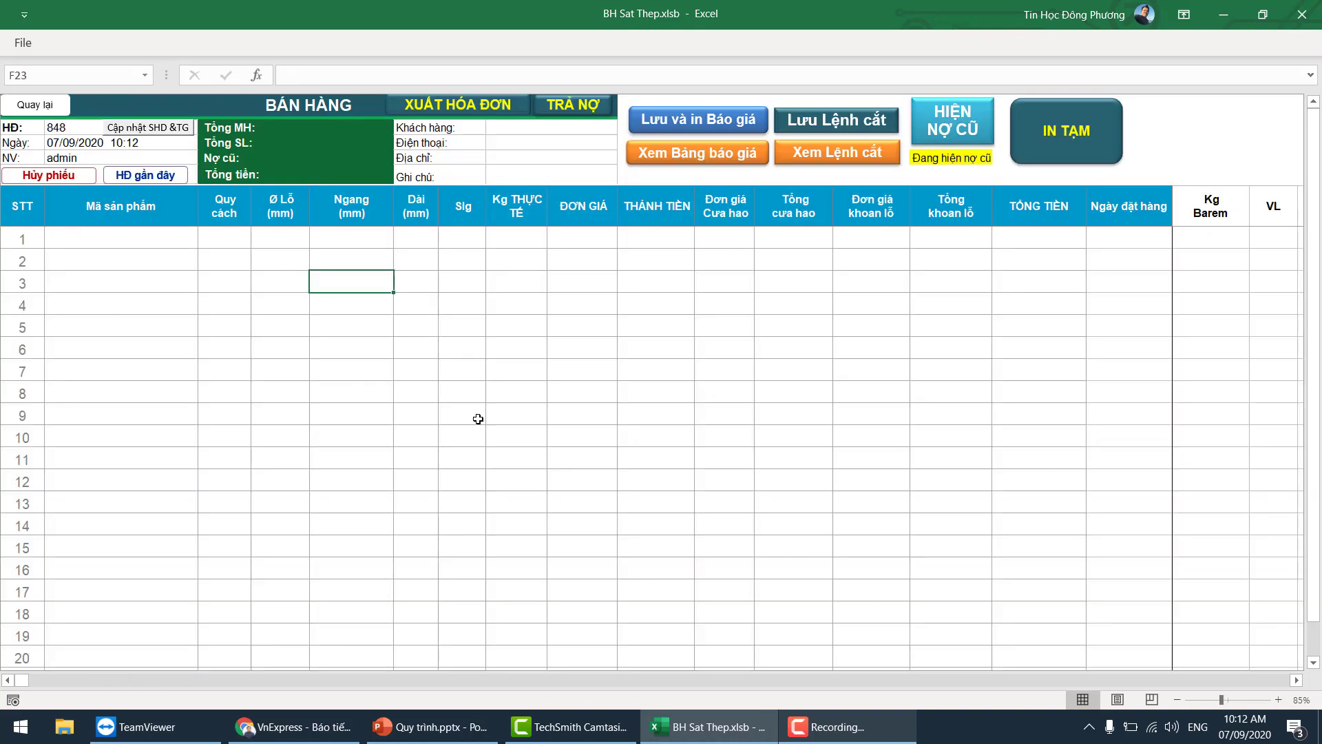
{"action": "left_click", "coordinate": [26, 118]}
{"action": "left_click", "coordinate": [635, 514]}
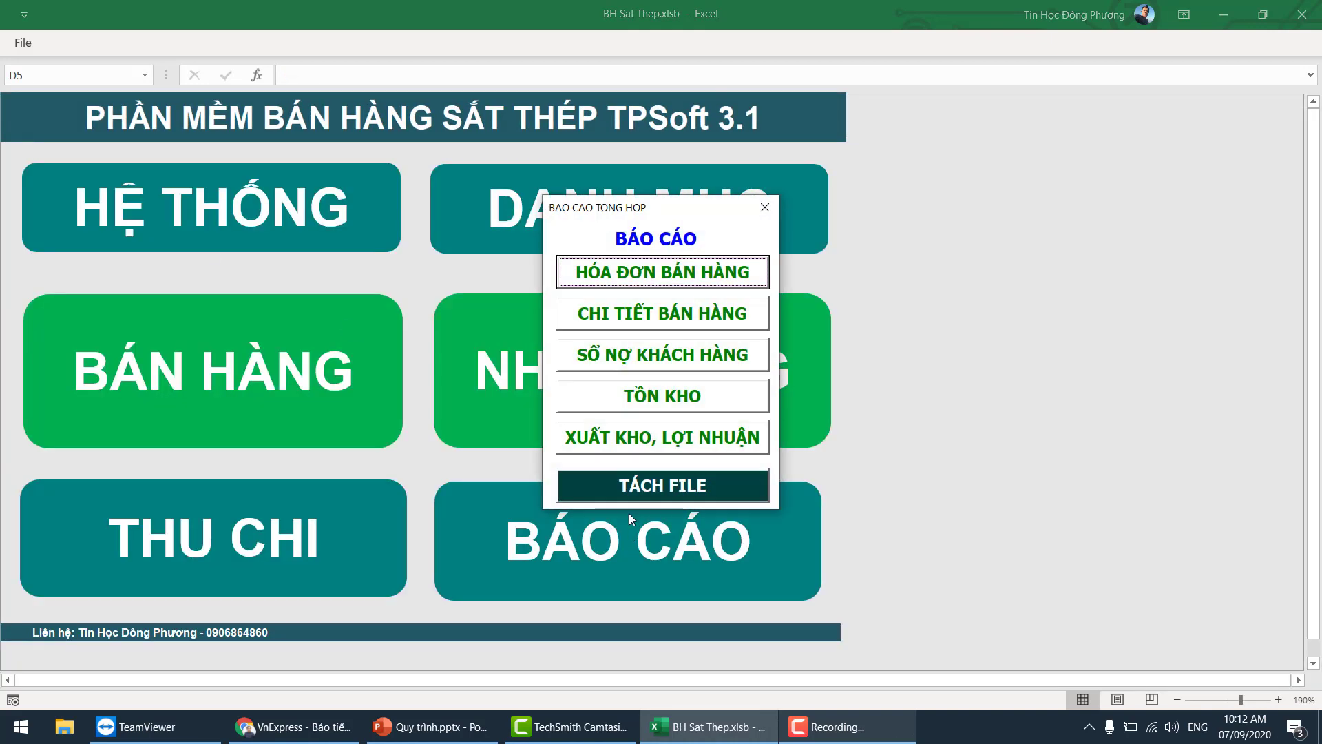
Show the BÁO CÁO HÓA ĐƠN BÁN HÀNG report for this month and inspect invoices 844 and 845
{"action": "left_click", "coordinate": [764, 207]}
{"action": "left_click", "coordinate": [660, 526]}
{"action": "left_click", "coordinate": [675, 278]}
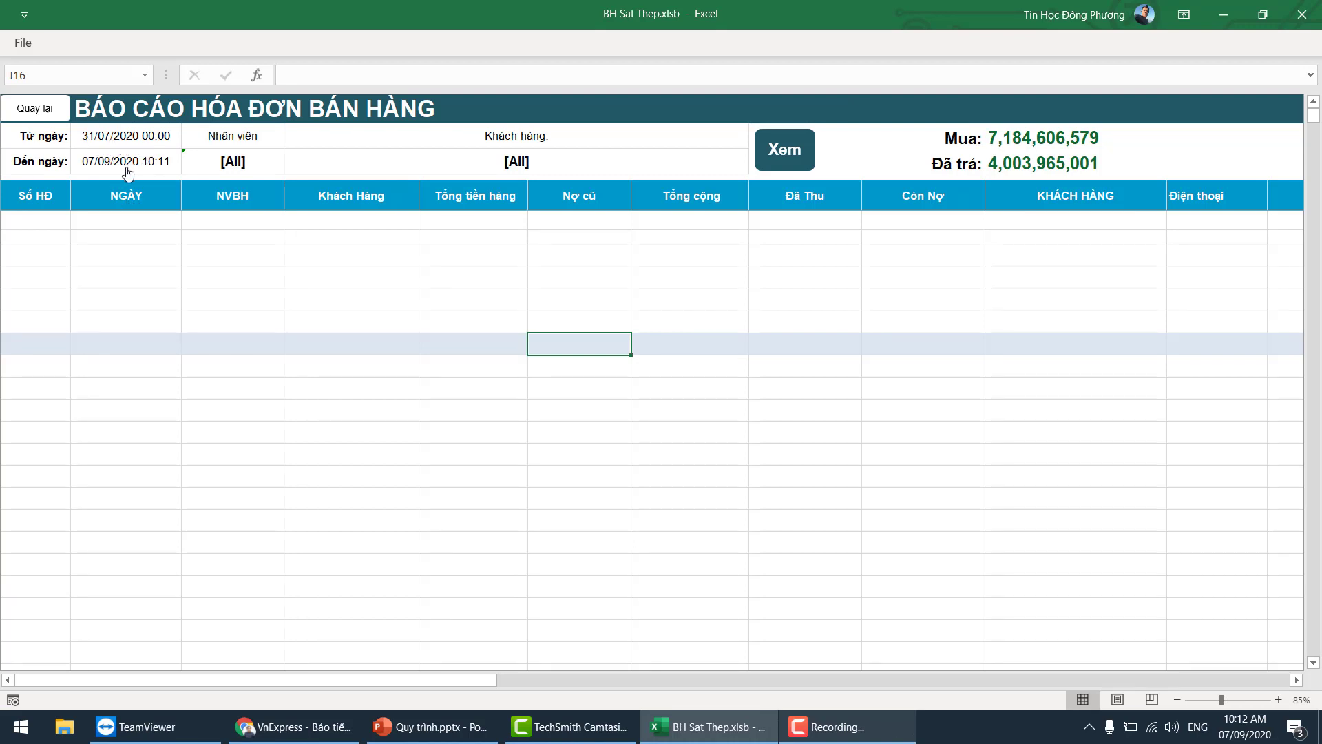
{"action": "left_click", "coordinate": [115, 159]}
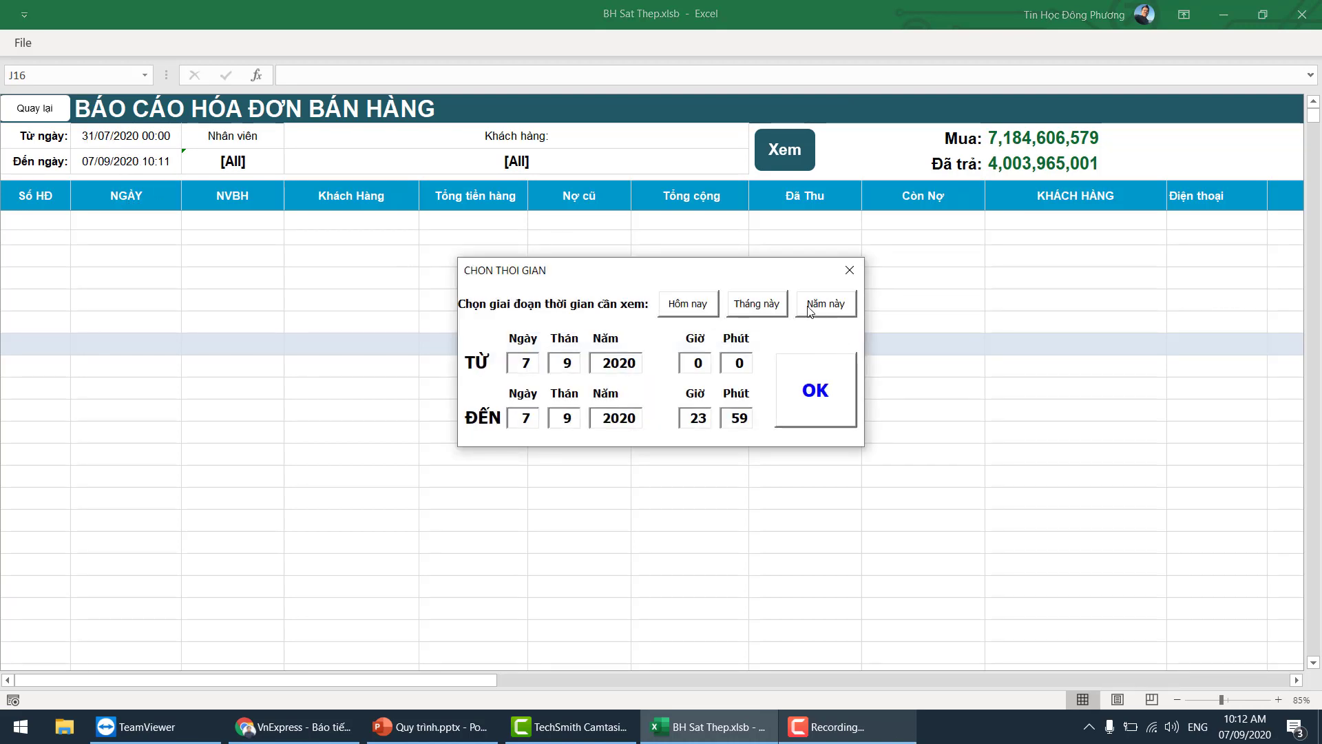
{"action": "left_click", "coordinate": [758, 304]}
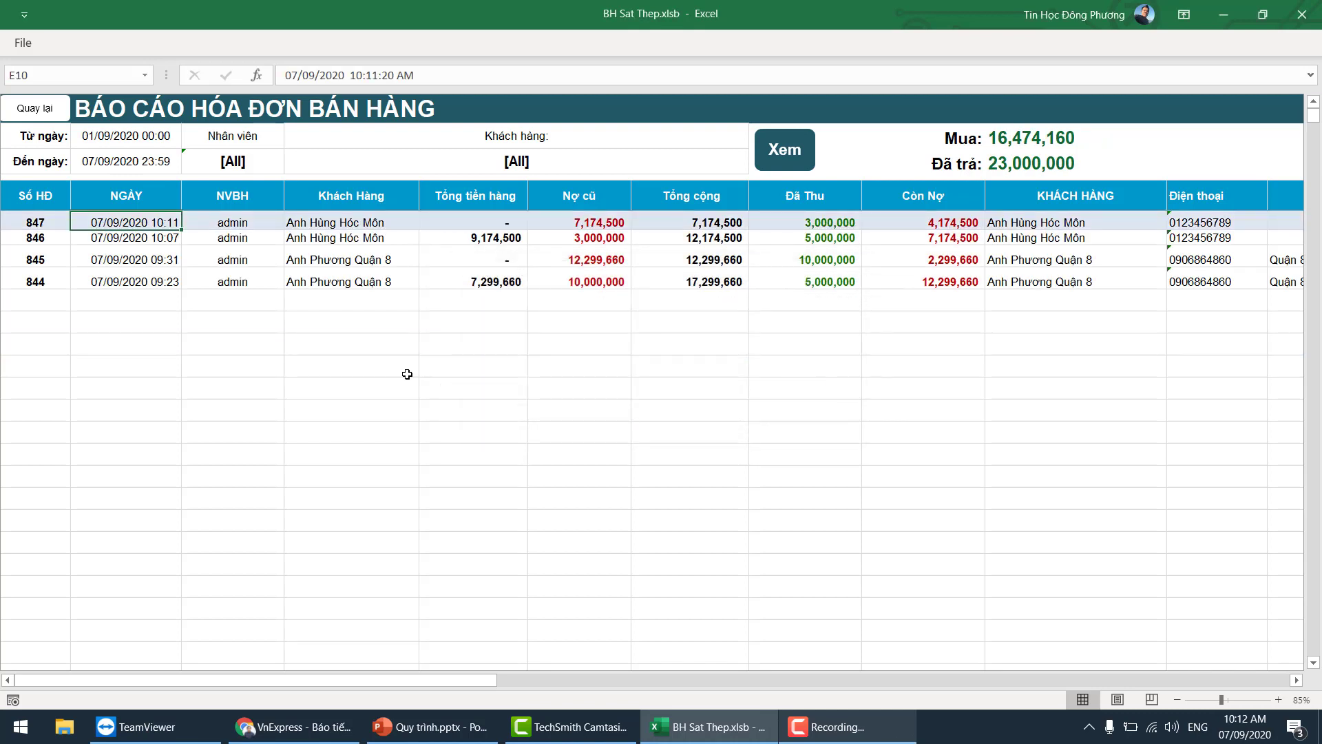
{"action": "left_click", "coordinate": [577, 278]}
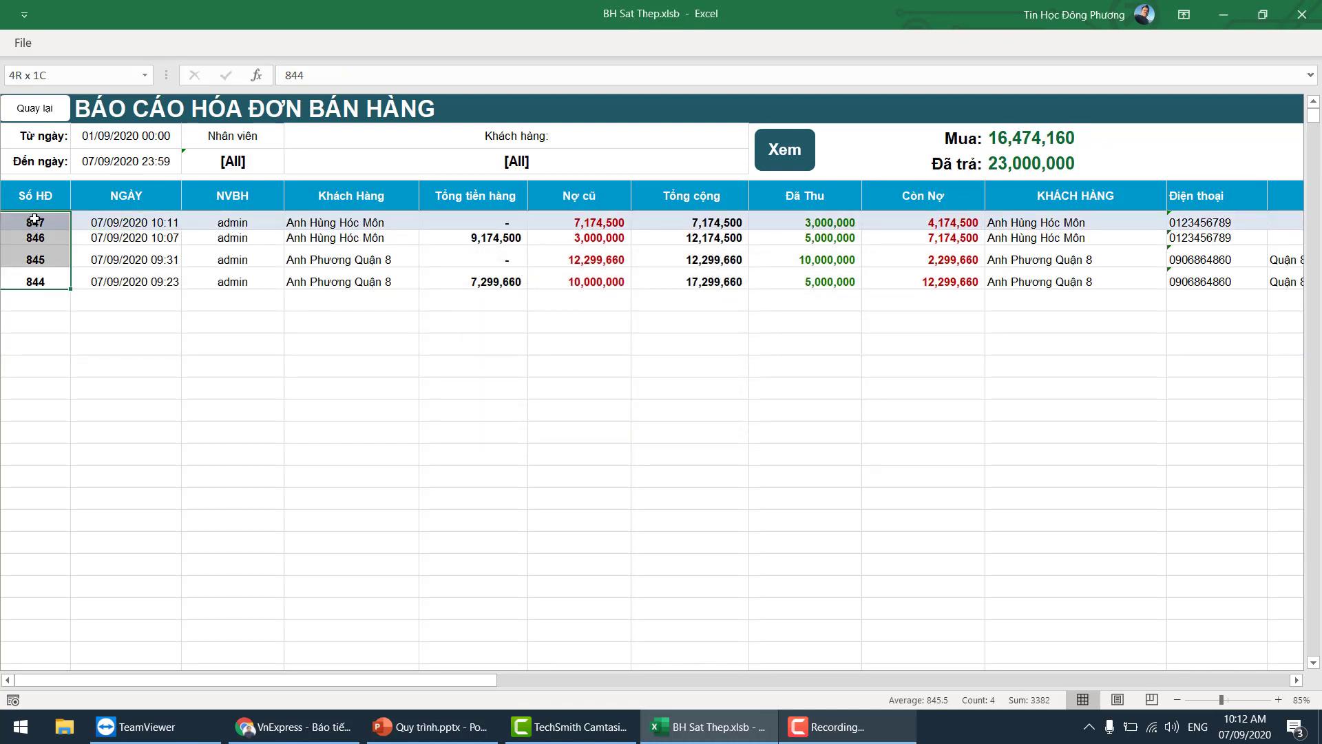
{"action": "left_click", "coordinate": [358, 260]}
{"action": "left_click", "coordinate": [475, 260]}
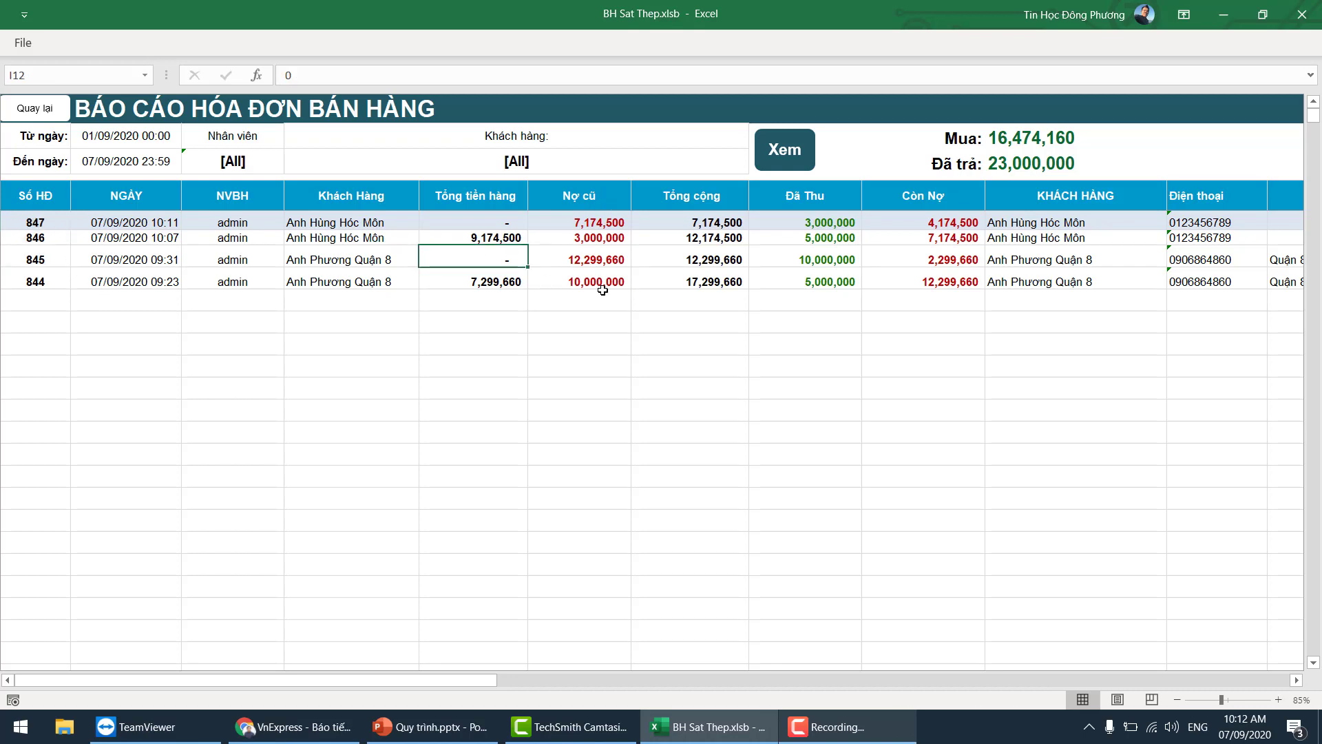
{"action": "left_click", "coordinate": [565, 160]}
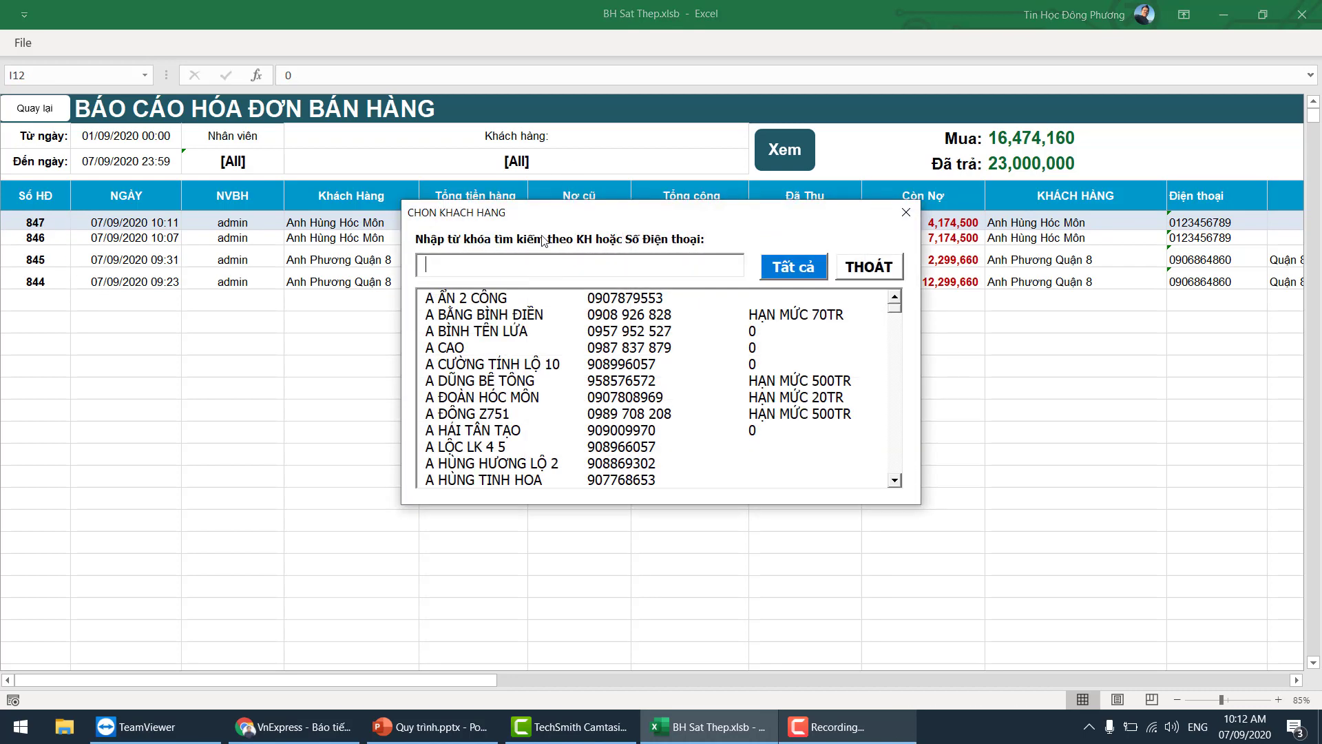
{"action": "type", "text": "anh hù"}
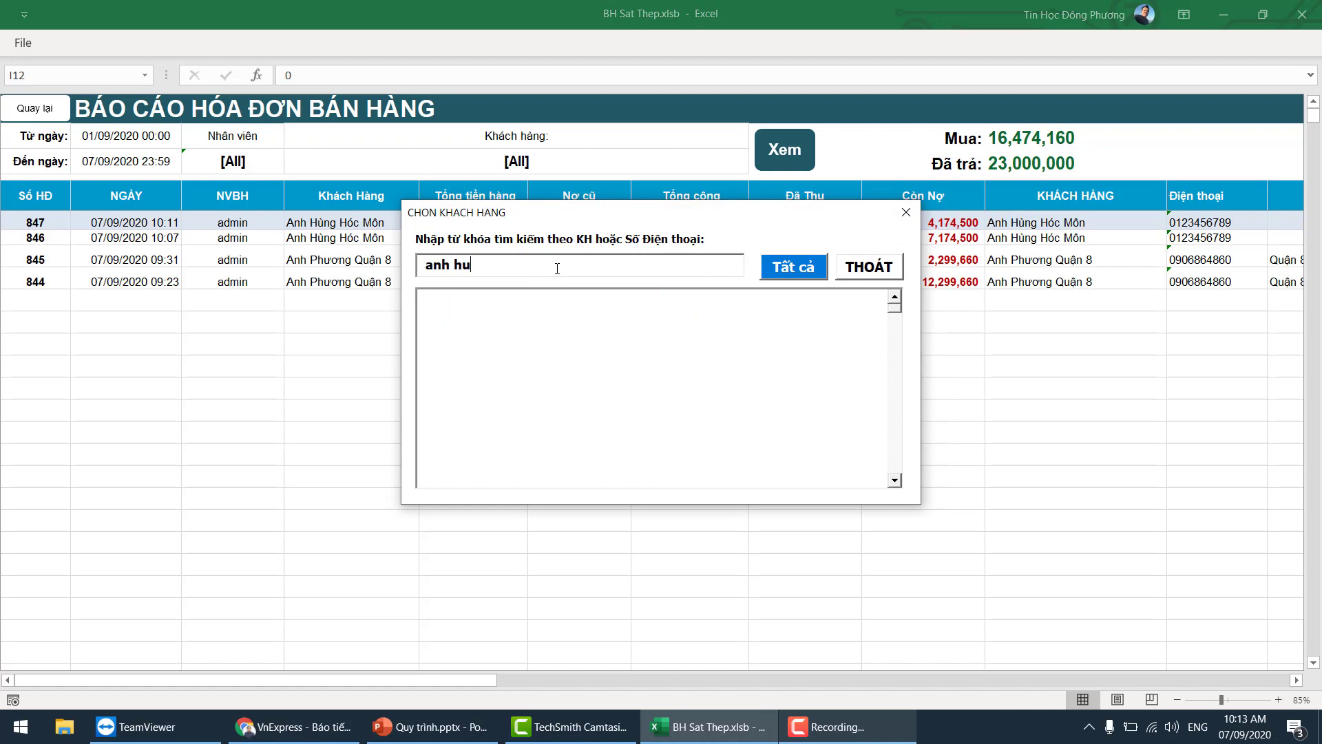
{"action": "type", "text": "ng hóc"}
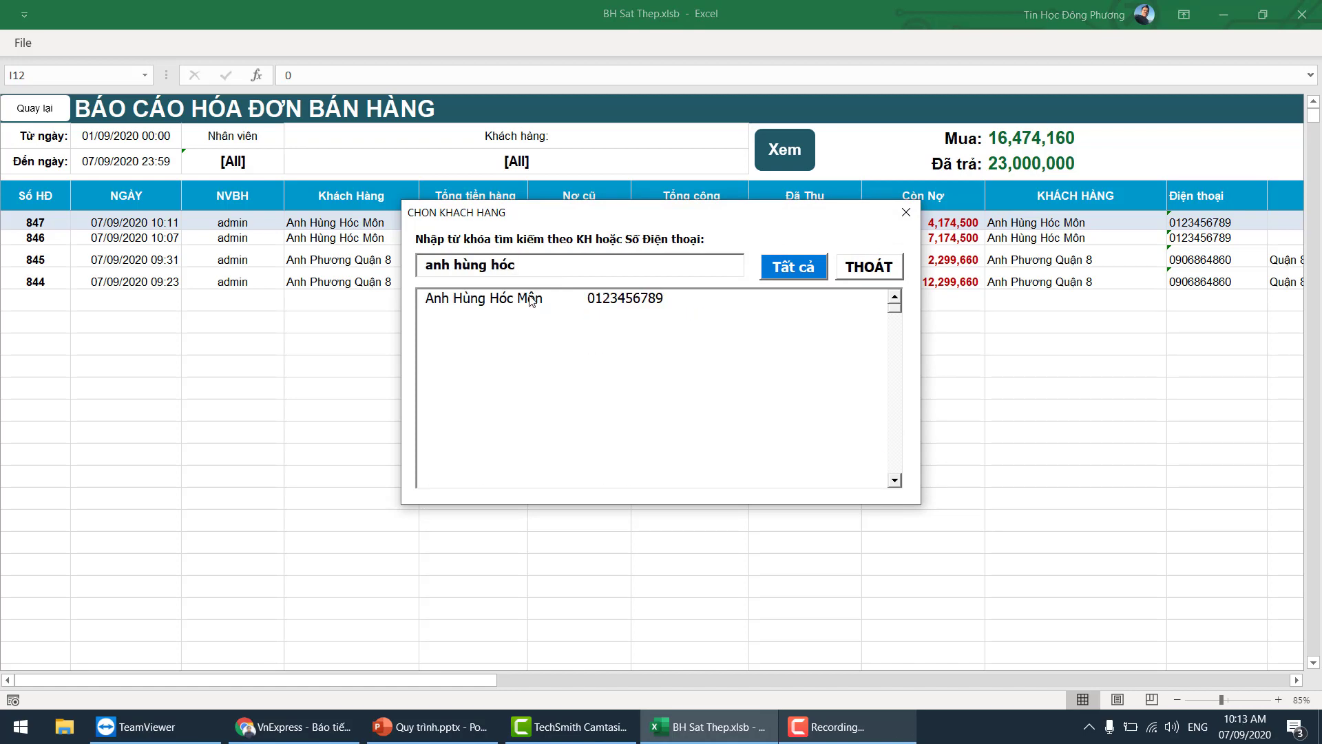
{"action": "double_click", "coordinate": [532, 300]}
Check the Tổng cộng, Nợ cũ and Đã Thu totals of invoices 846 and 847, then return to BÁN HÀNG
{"action": "left_click", "coordinate": [733, 276]}
{"action": "left_click", "coordinate": [723, 238]}
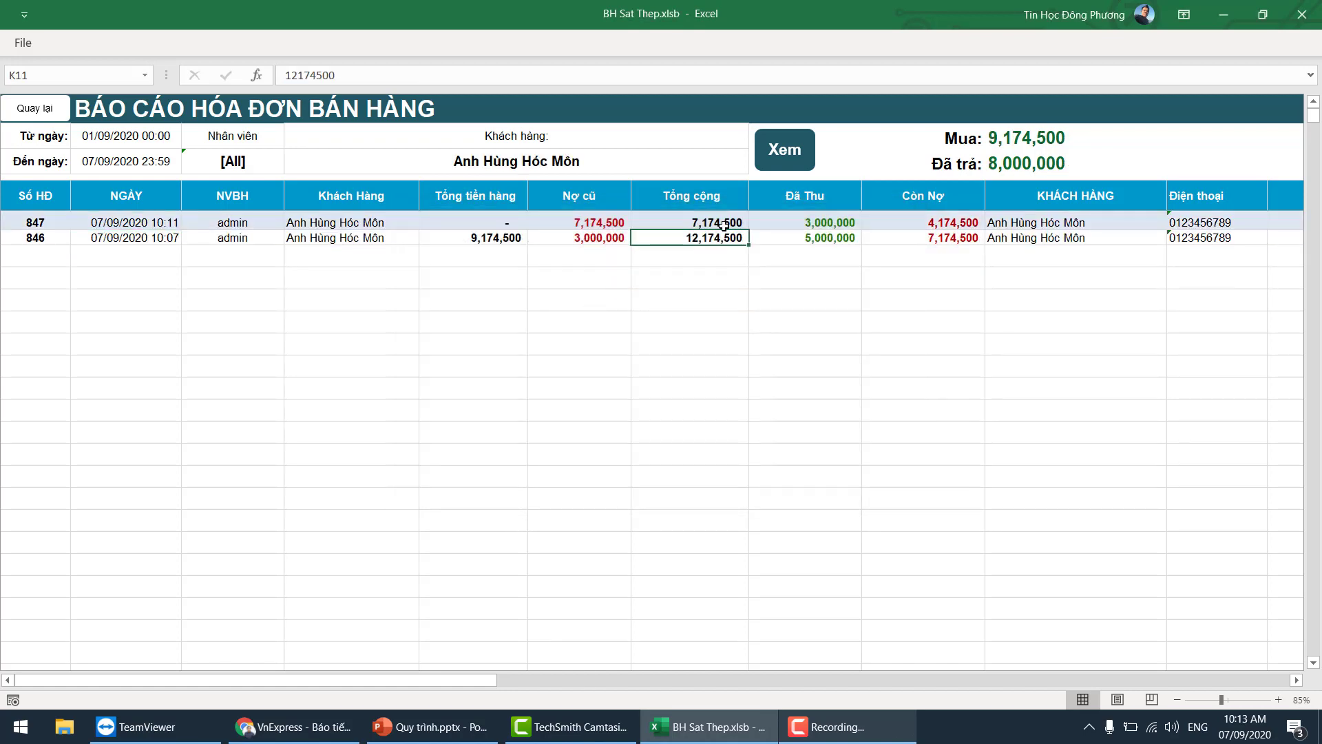
{"action": "left_click_drag", "start_coordinate": [699, 222], "coordinate": [699, 237]}
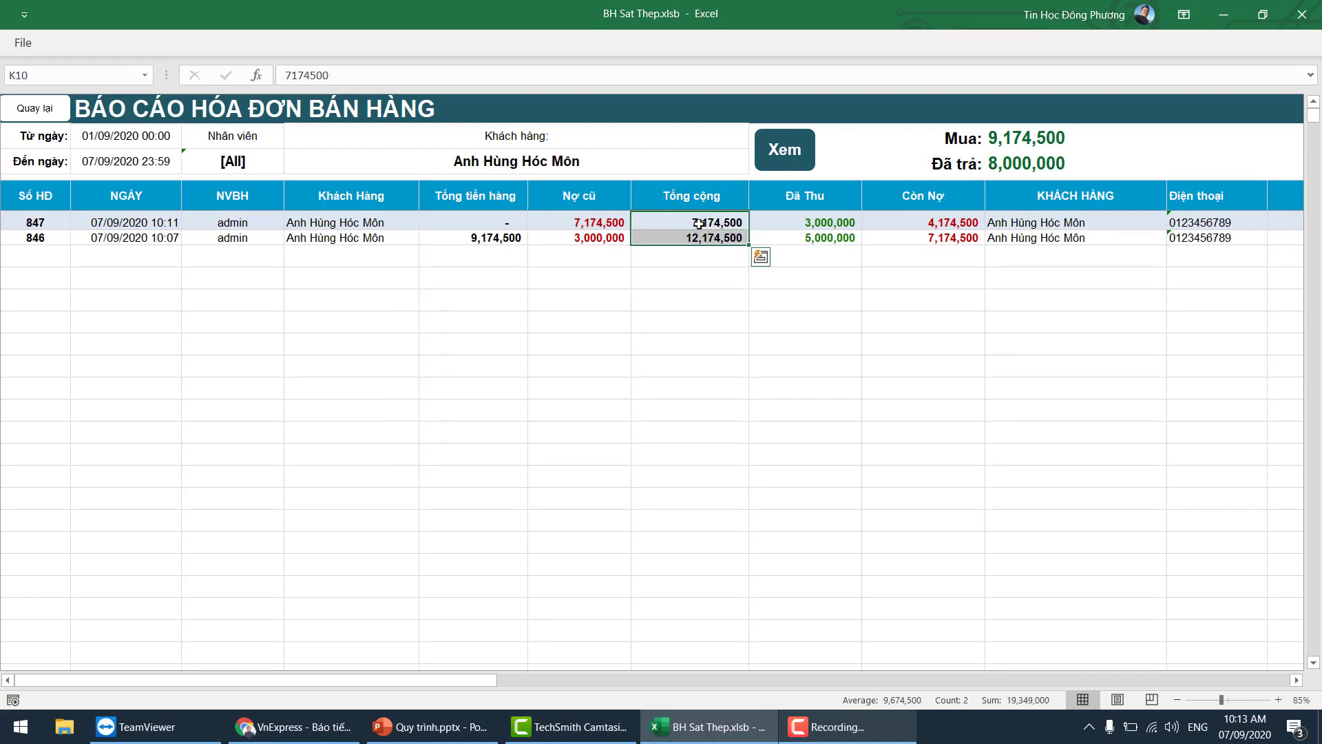
{"action": "left_click", "coordinate": [662, 244]}
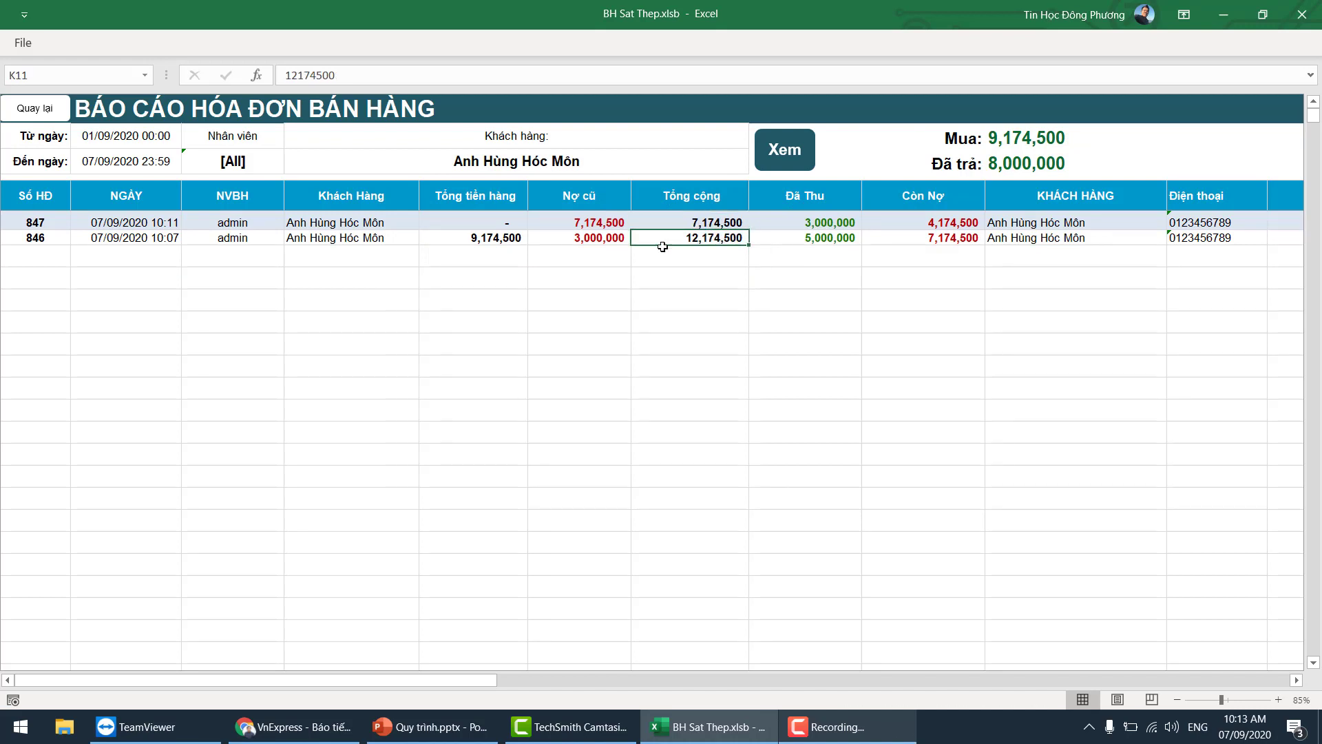
{"action": "left_click", "coordinate": [535, 219]}
{"action": "left_click", "coordinate": [700, 216]}
{"action": "left_click", "coordinate": [806, 222]}
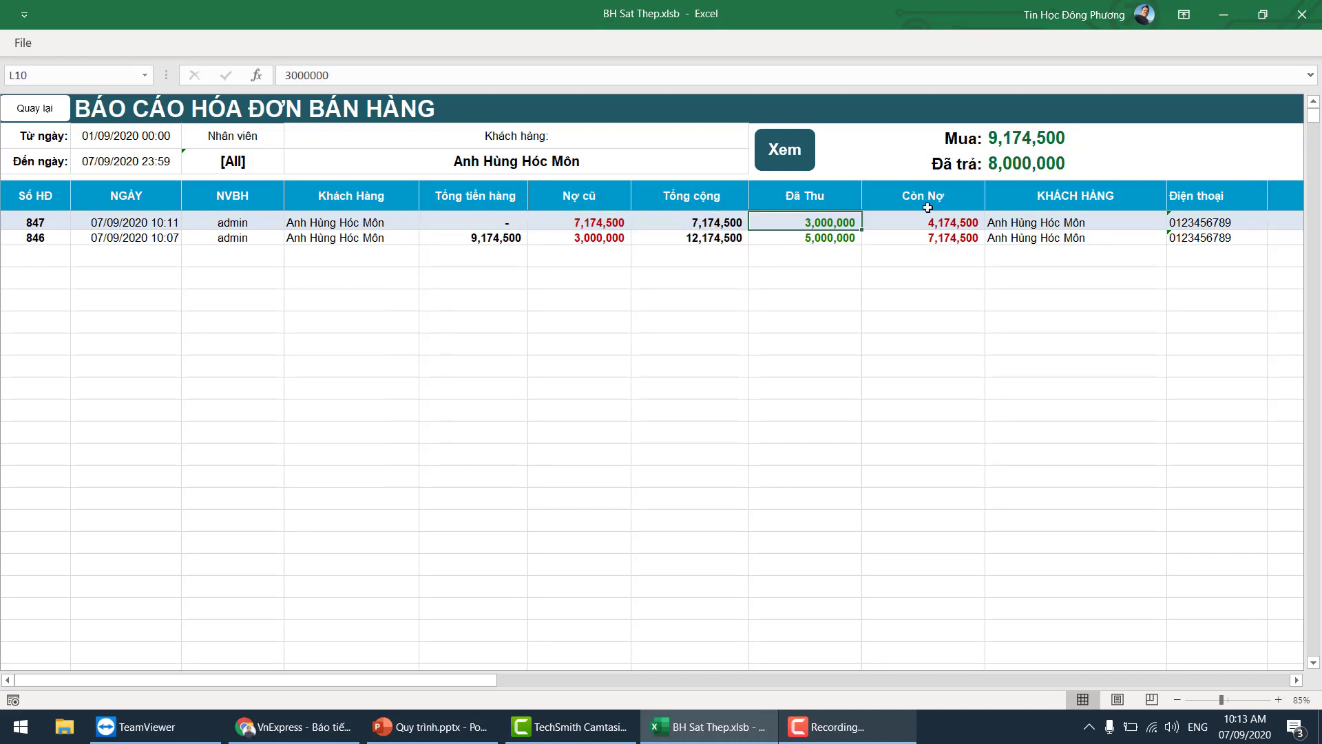
{"action": "left_click_drag", "start_coordinate": [1067, 223], "coordinate": [1067, 203]}
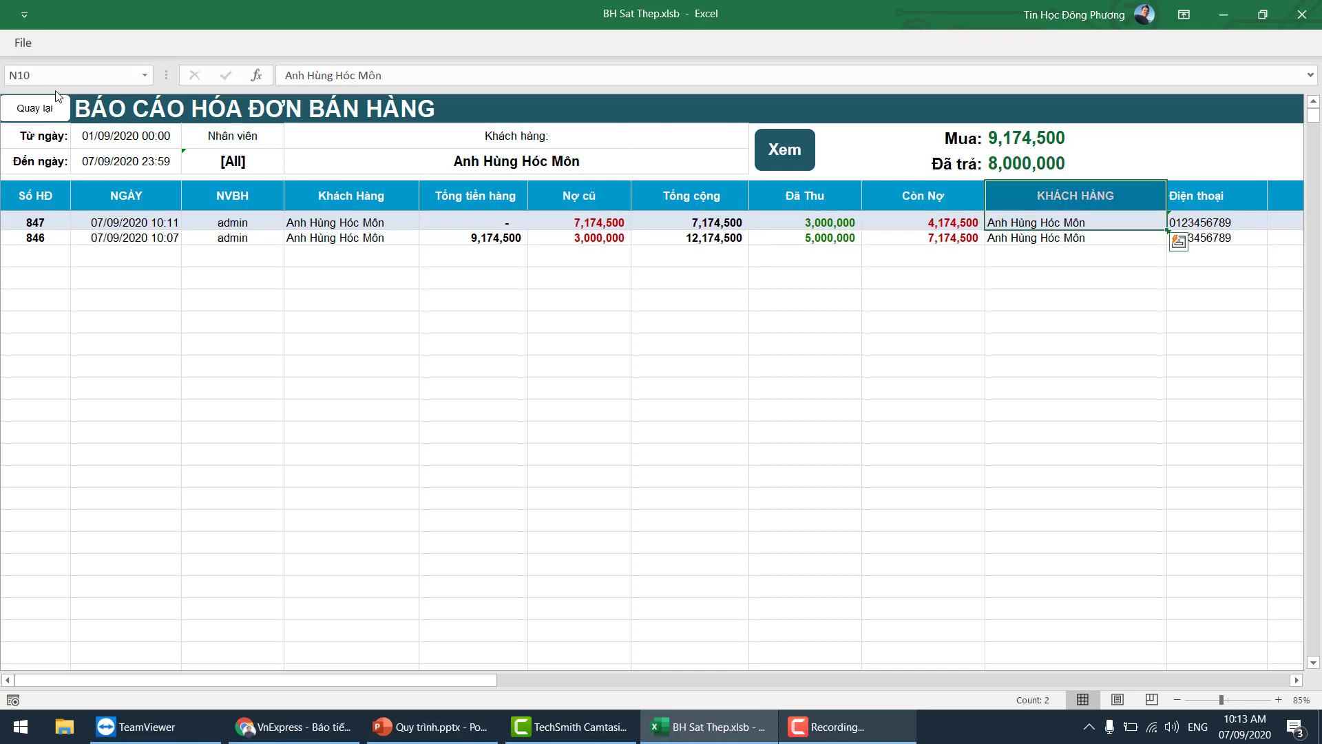
{"action": "left_click", "coordinate": [35, 108]}
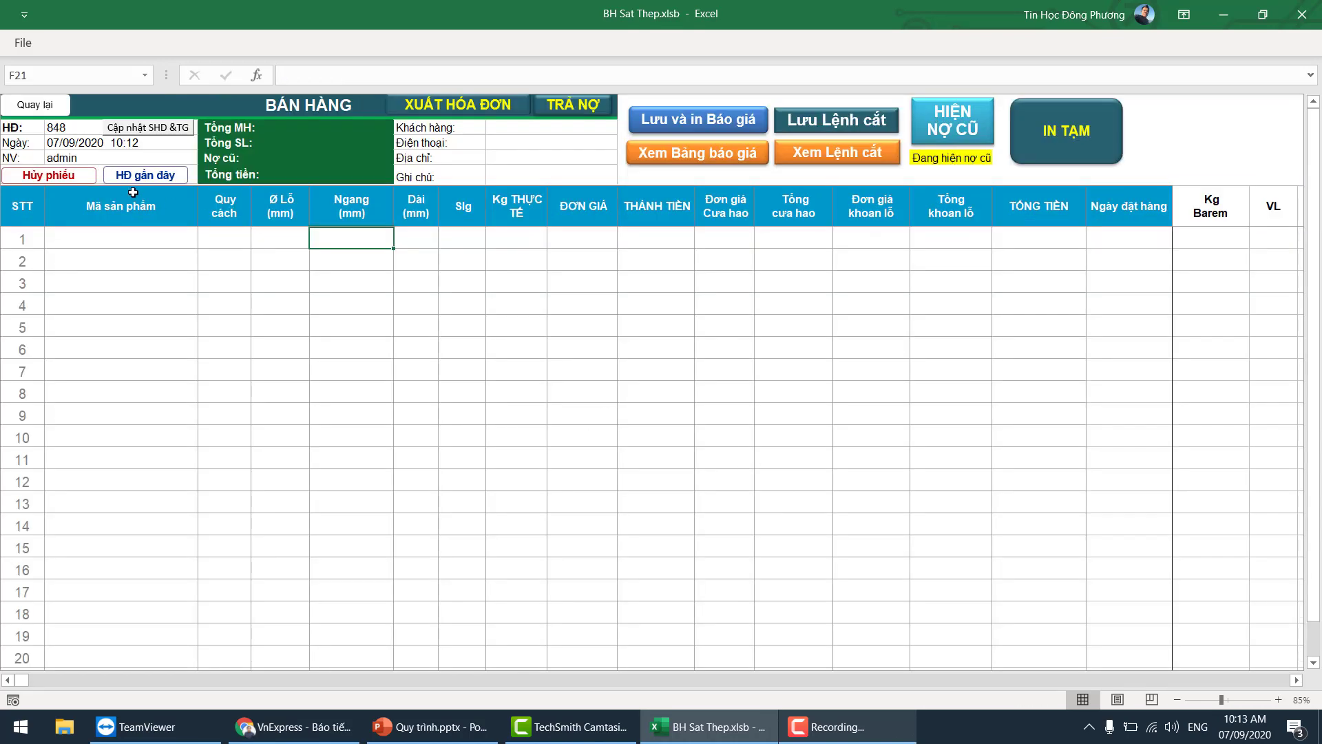
Open CHI TIẾT BÁN HÀNG for Anh Hùng Hóc Môn covering 01/09–07/09/2020 (Tháng này)
{"action": "left_click", "coordinate": [41, 106]}
{"action": "left_click", "coordinate": [689, 530]}
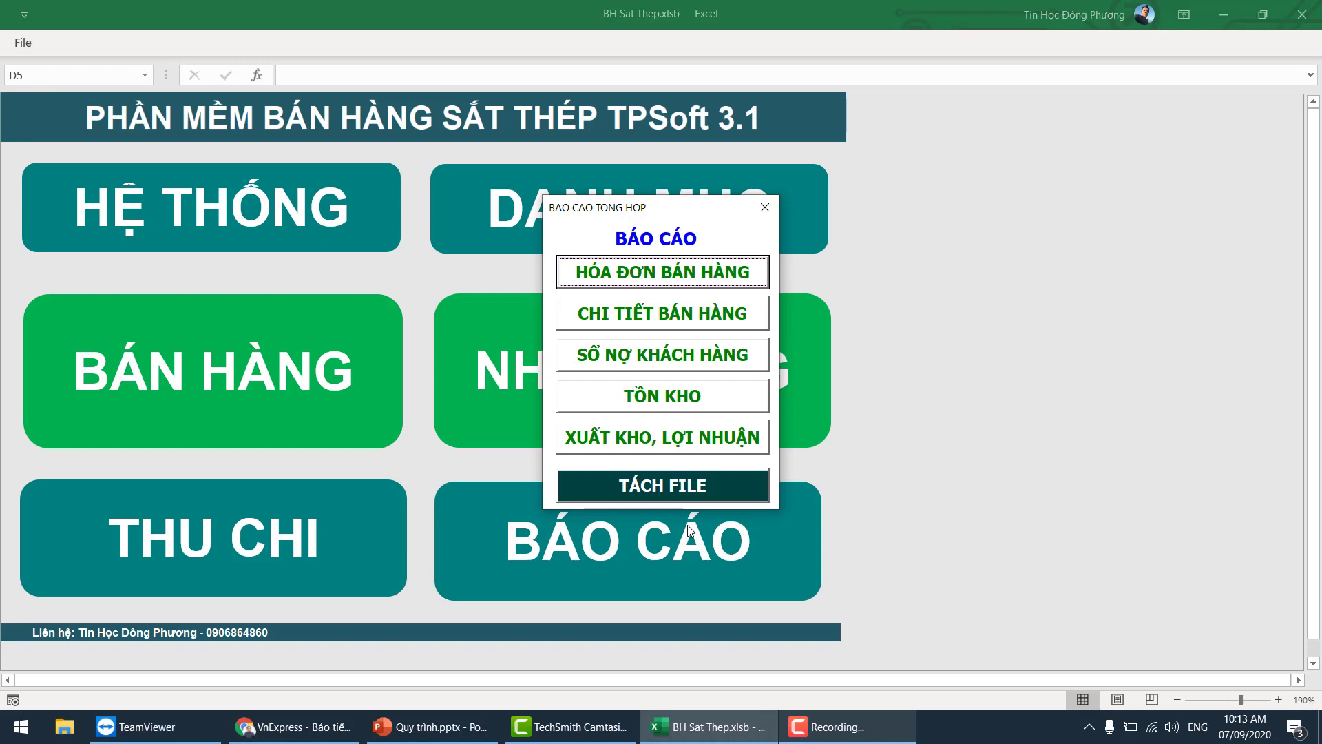
{"action": "left_click", "coordinate": [631, 321]}
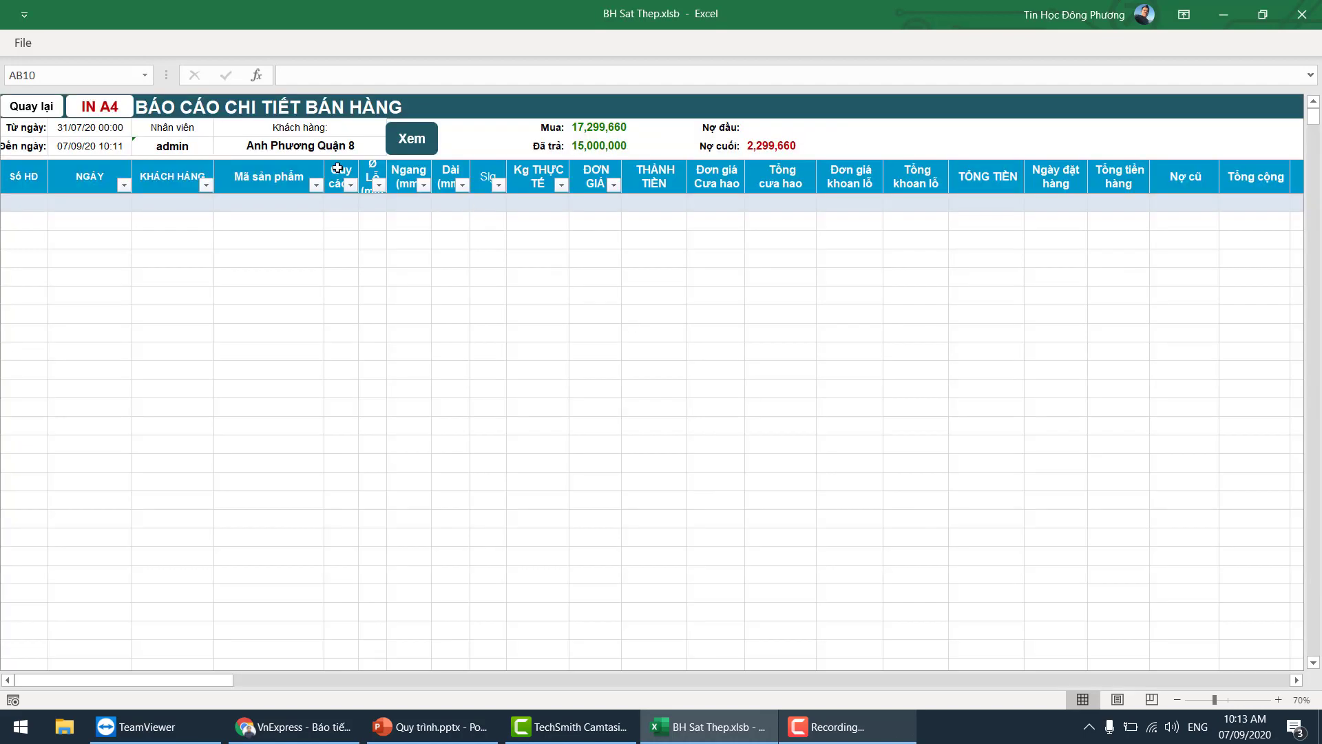
{"action": "type", "text": "anh"}
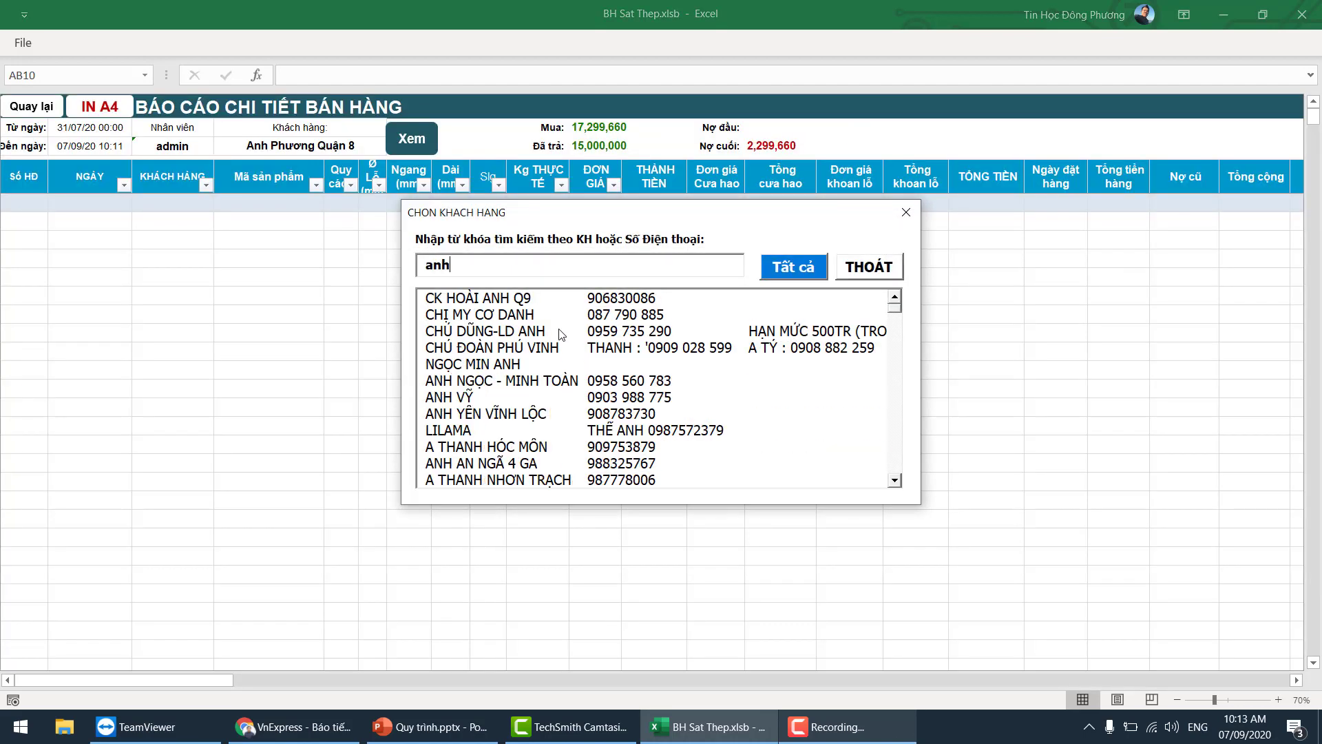
{"action": "type", "text": " hùng hóc"}
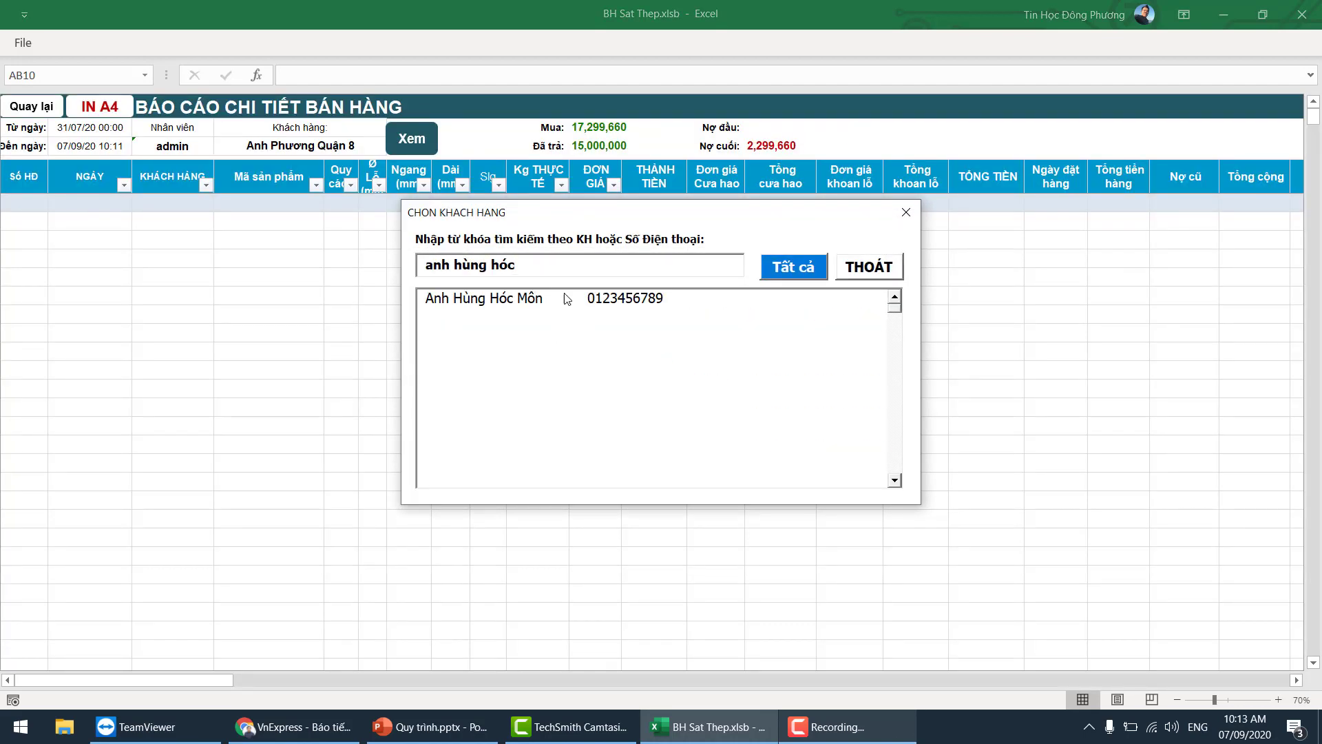
{"action": "double_click", "coordinate": [567, 298]}
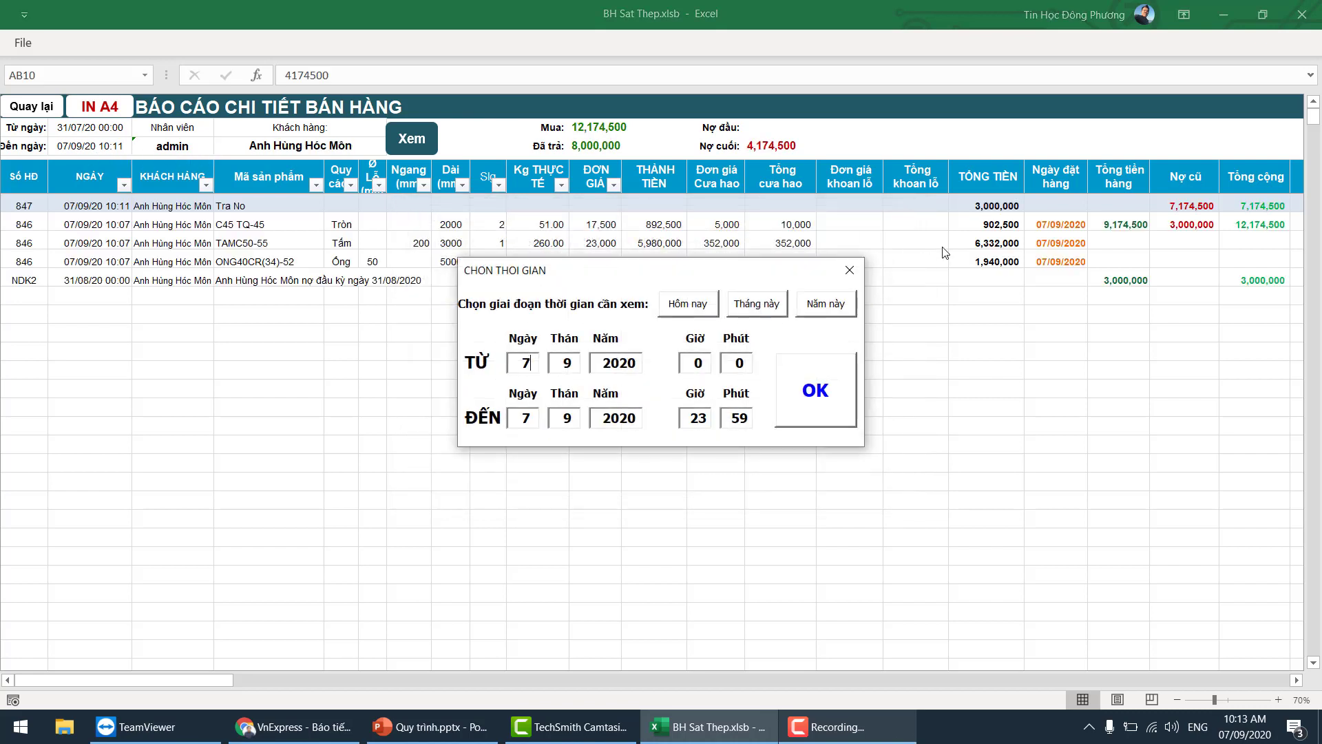
{"action": "left_click", "coordinate": [756, 303]}
{"action": "left_click", "coordinate": [329, 347]}
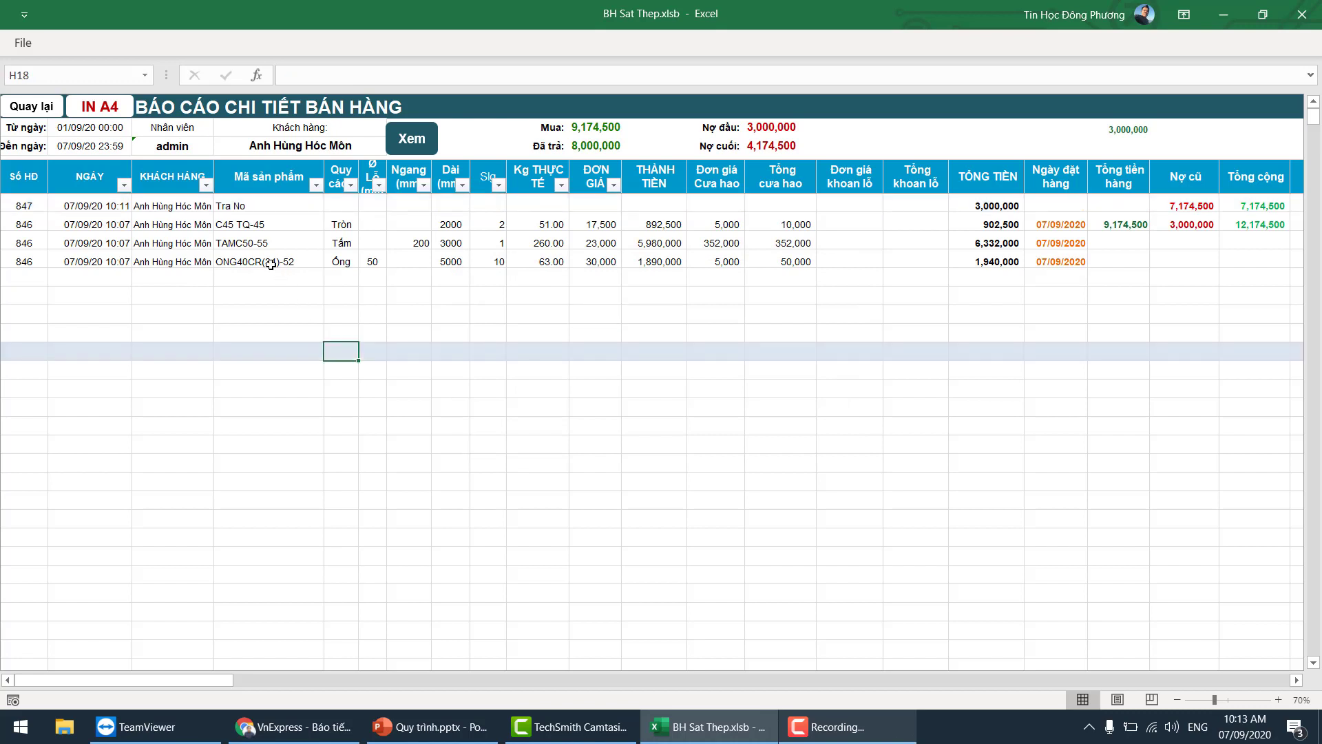
{"action": "left_click", "coordinate": [270, 263]}
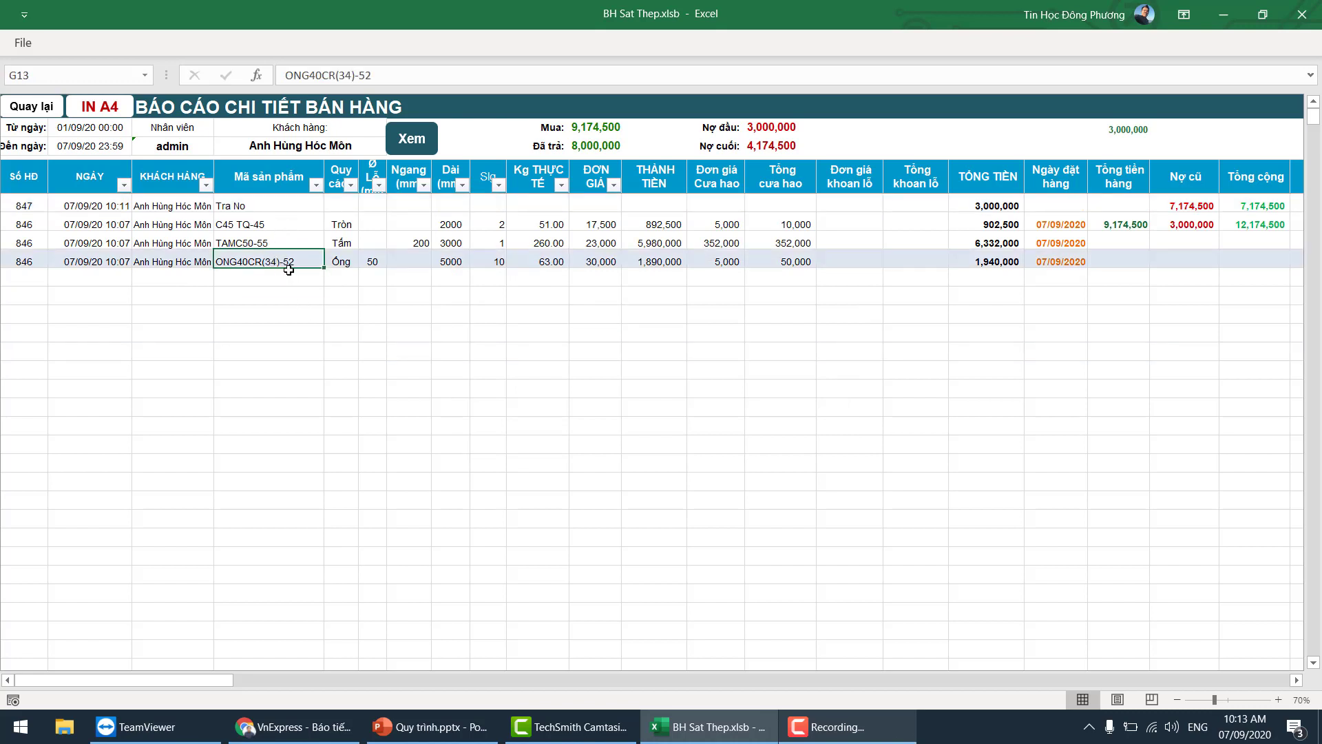
{"action": "left_click_drag", "start_coordinate": [27, 261], "coordinate": [27, 222]}
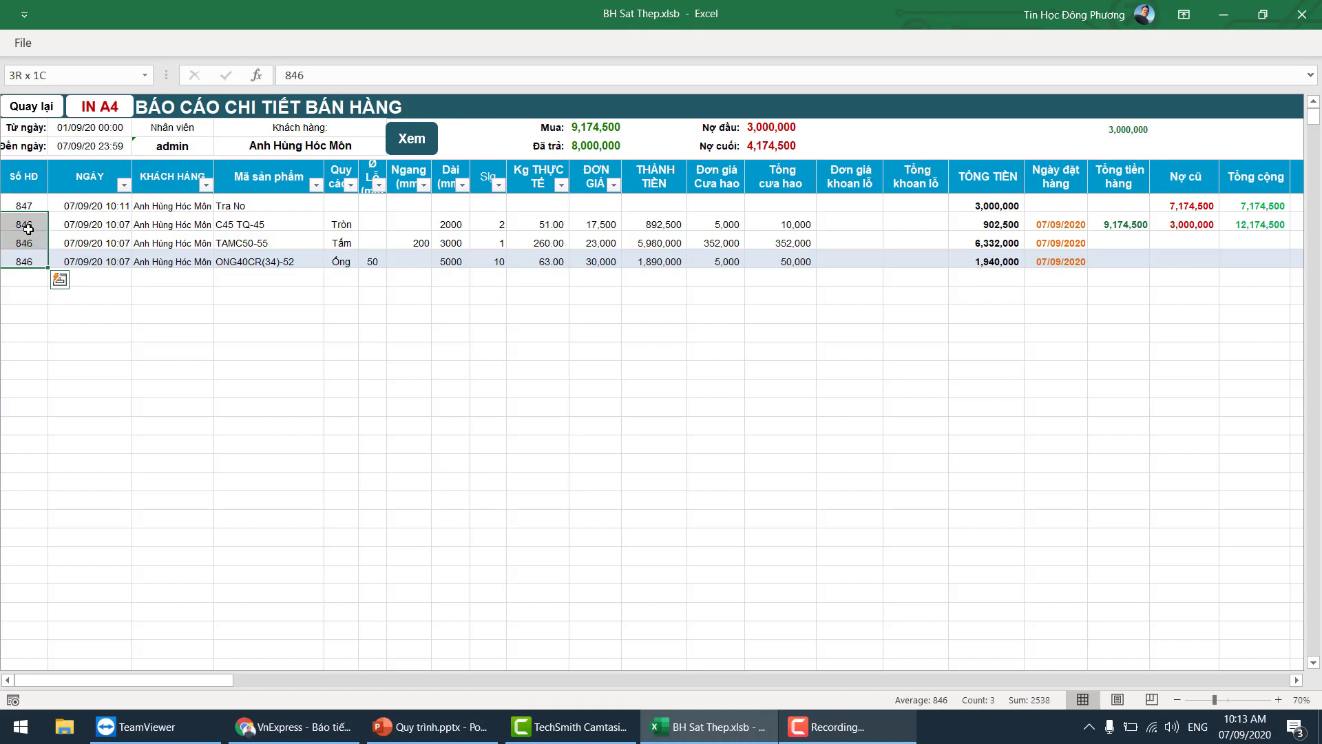
{"action": "left_click", "coordinate": [37, 220]}
{"action": "left_click", "coordinate": [32, 204]}
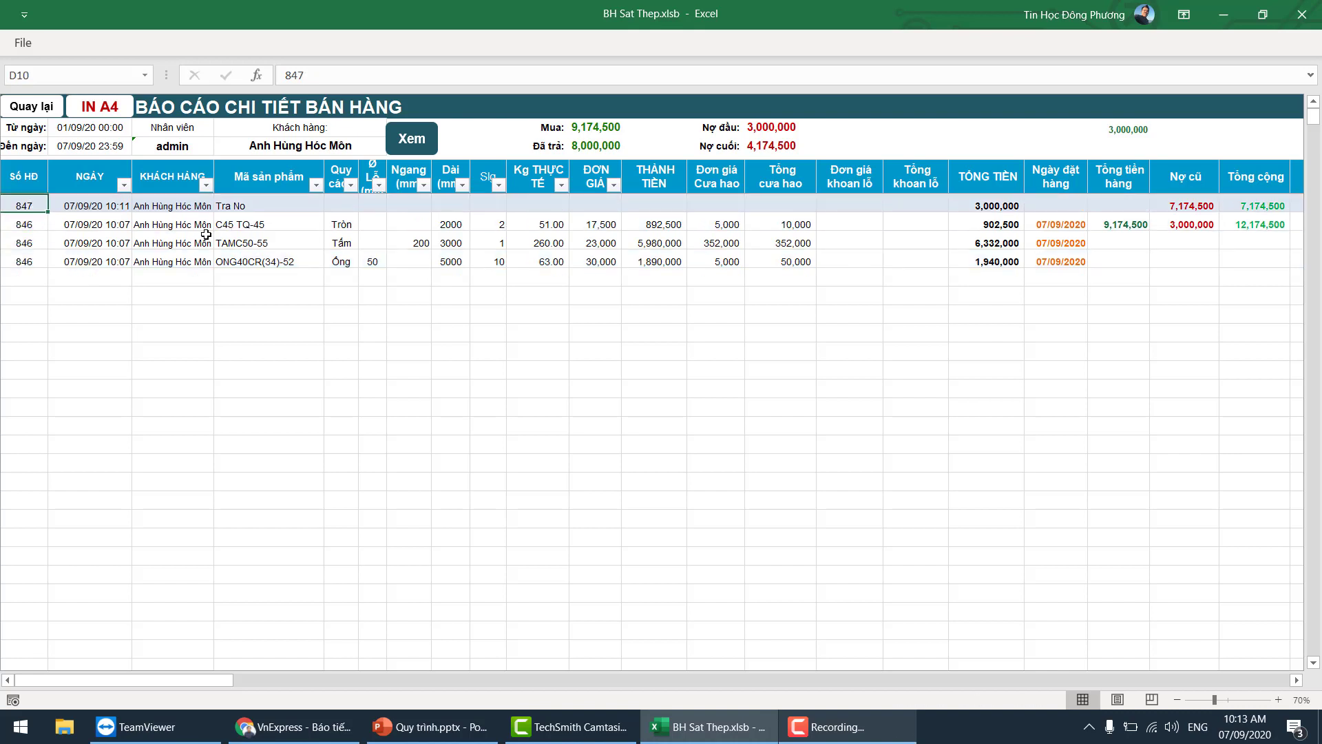
{"action": "left_click_drag", "start_coordinate": [257, 225], "coordinate": [265, 255]}
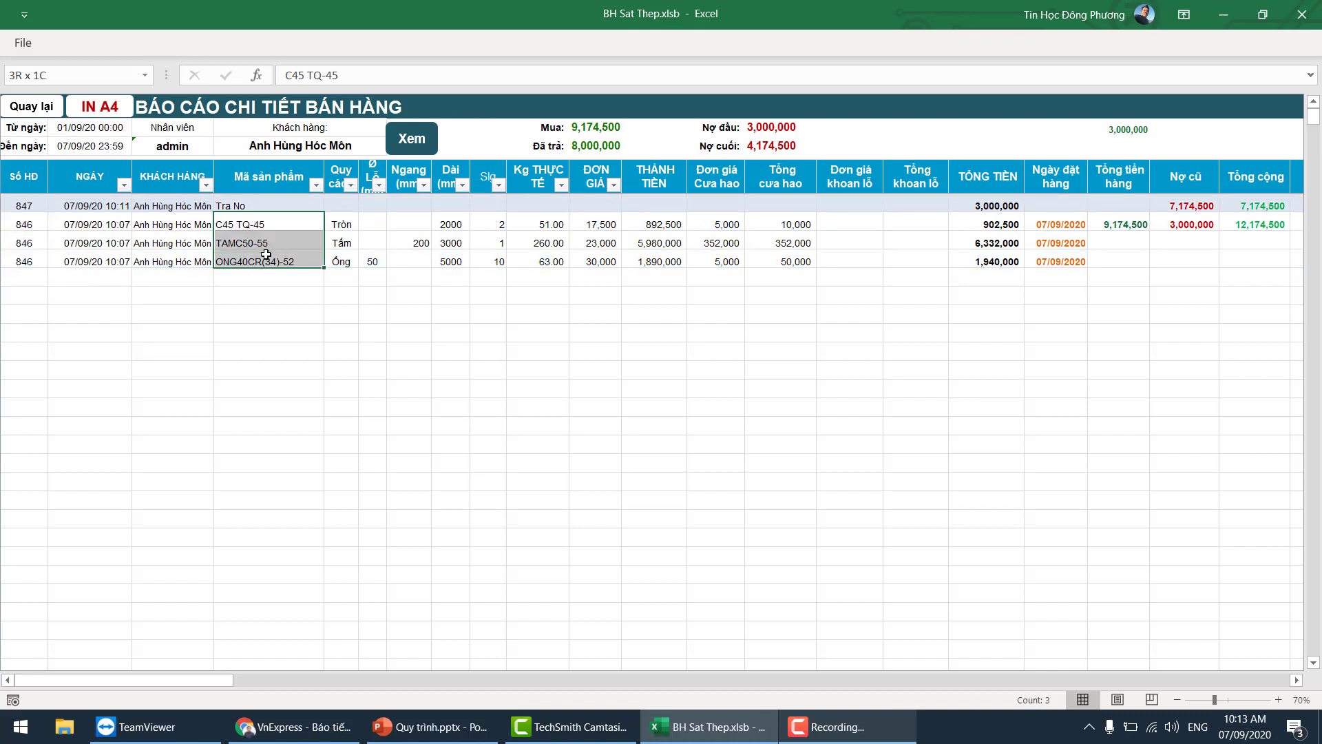
{"action": "mouse_move", "coordinate": [409, 224]}
{"action": "left_mouse_down"}
{"action": "mouse_move", "coordinate": [1039, 283]}
{"action": "mouse_move", "coordinate": [1039, 271]}
{"action": "left_mouse_up"}
{"action": "left_click", "coordinate": [1122, 223]}
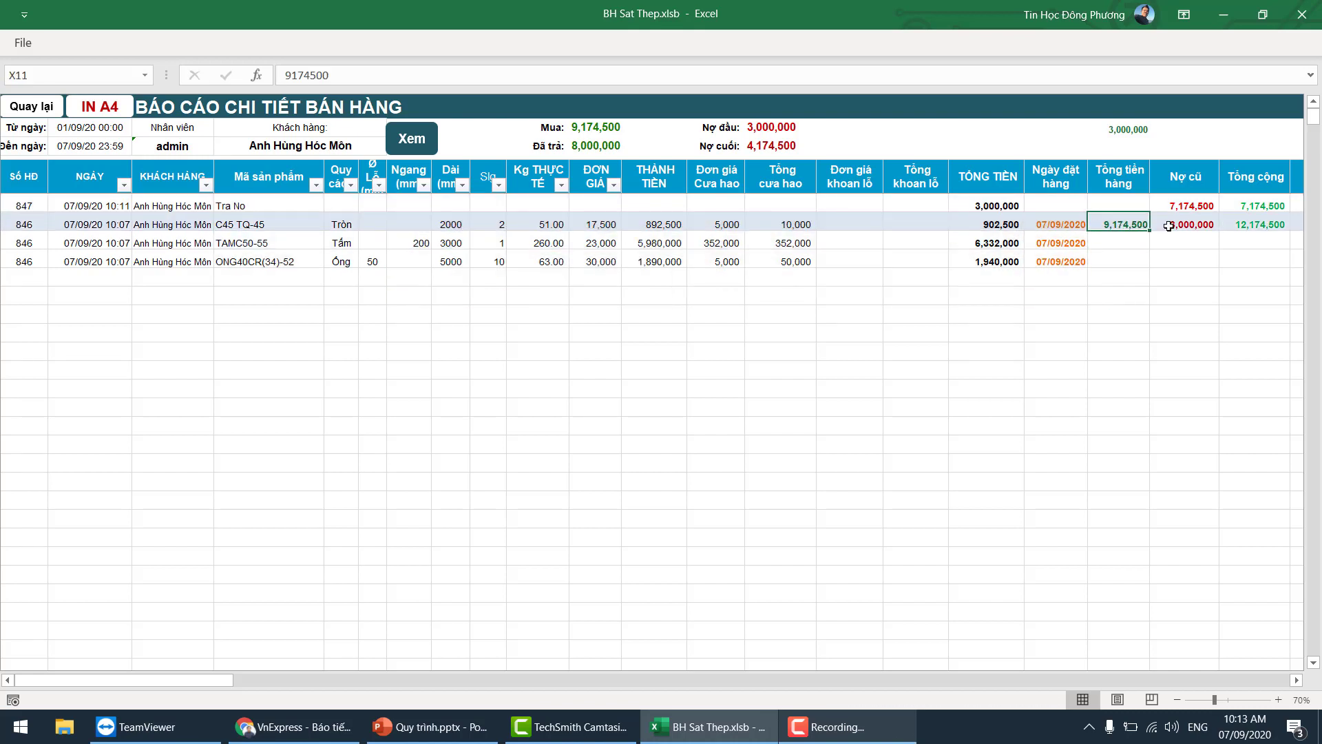
{"action": "left_click", "coordinate": [1188, 225]}
{"action": "scroll", "coordinate": [1229, 225], "scroll_direction": "right", "scroll_amount": 5}
{"action": "left_click", "coordinate": [1102, 205]}
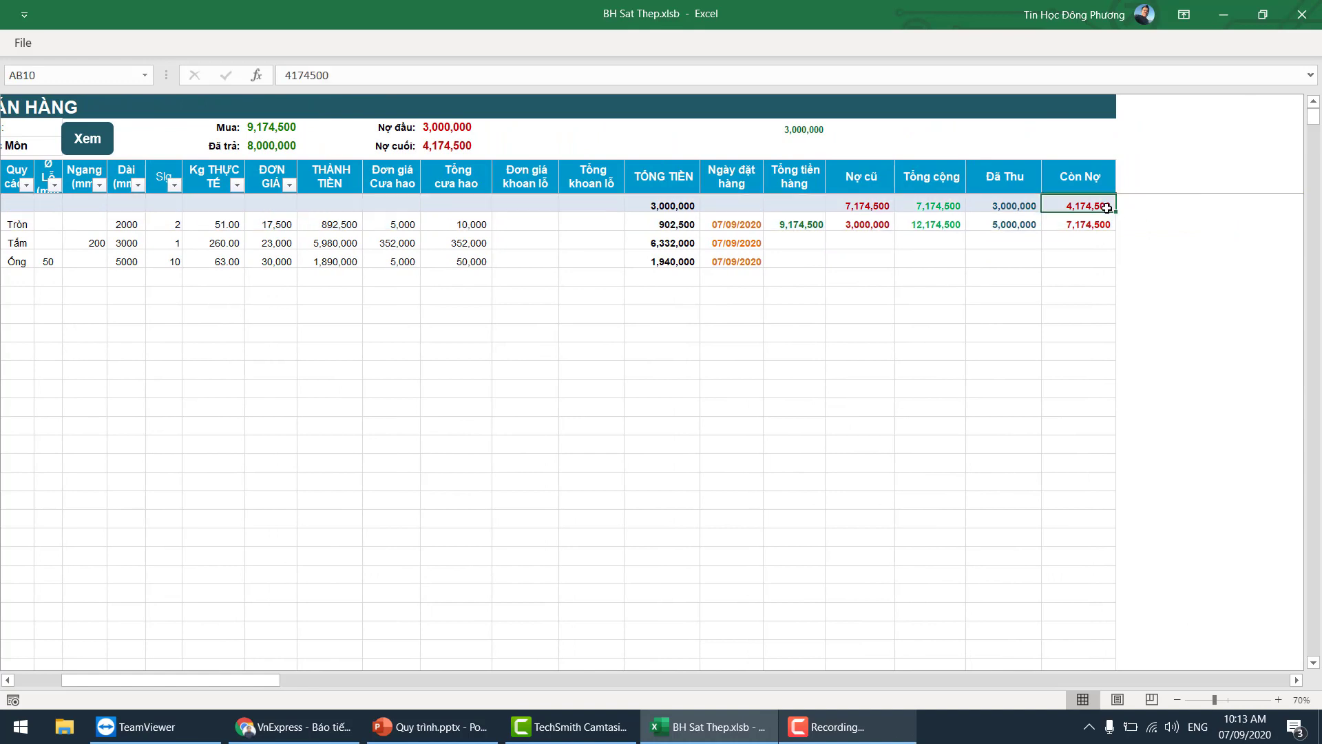
{"action": "key", "text": "Left"}
{"action": "key", "text": "Left"}
{"action": "key", "text": "Left"}
{"action": "key", "text": "Left"}
{"action": "key", "text": "Left"}
{"action": "key", "text": "Left"}
{"action": "key", "text": "Left"}
{"action": "scroll", "coordinate": [1028, 295], "scroll_direction": "left", "scroll_amount": 5}
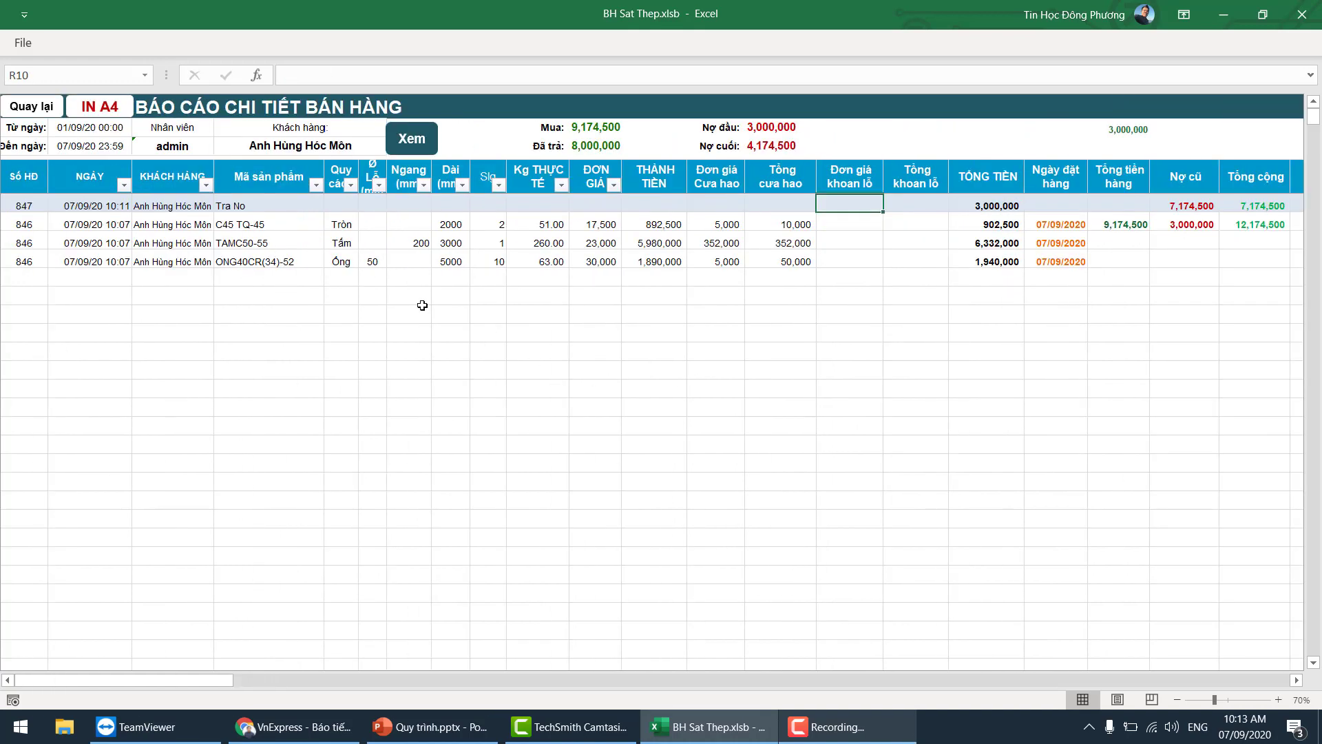
{"action": "key", "text": "Left"}
{"action": "key", "text": "Left"}
{"action": "key", "text": "Left"}
{"action": "key", "text": "Left"}
{"action": "key", "text": "Left"}
{"action": "key", "text": "Left"}
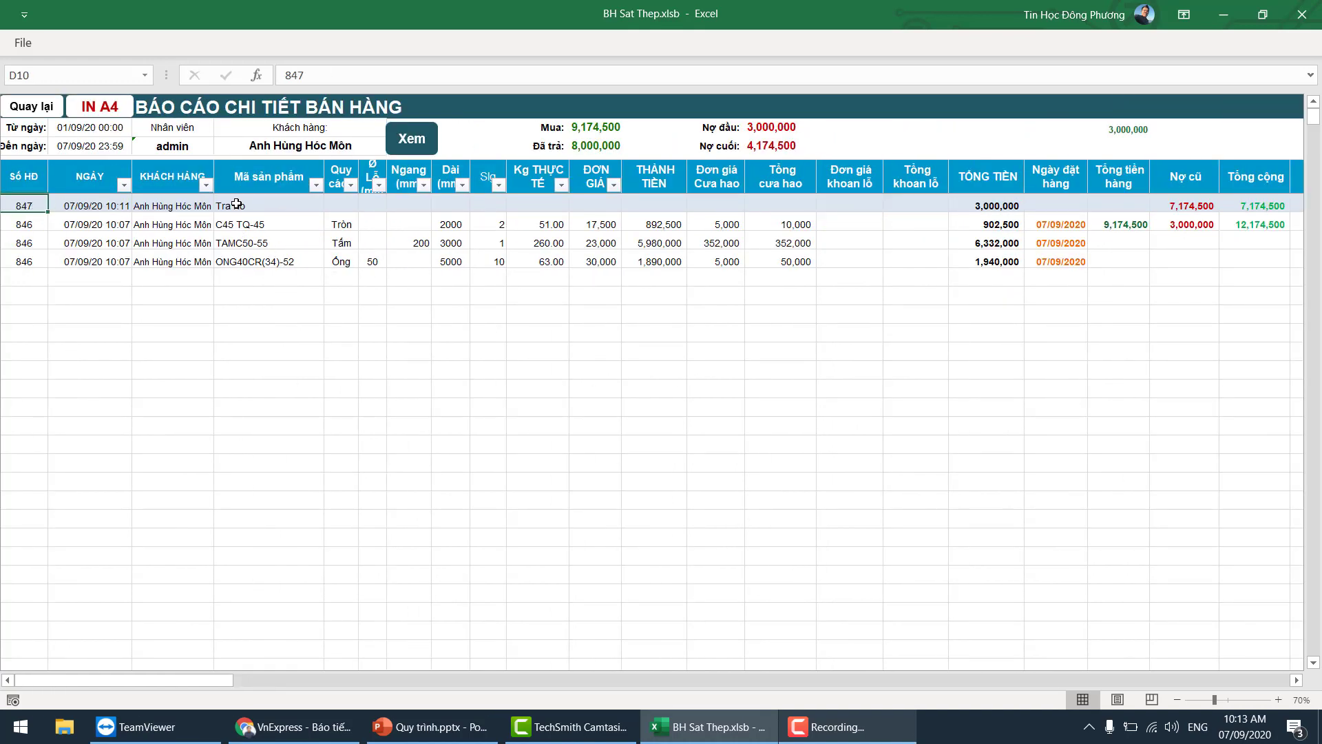
{"action": "key", "text": "Right"}
{"action": "key", "text": "Right"}
{"action": "key", "text": "Right"}
{"action": "key", "text": "Right"}
{"action": "key", "text": "Right"}
{"action": "key", "text": "Right"}
{"action": "key", "text": "Right"}
{"action": "key", "text": "Right"}
{"action": "key", "text": "Right"}
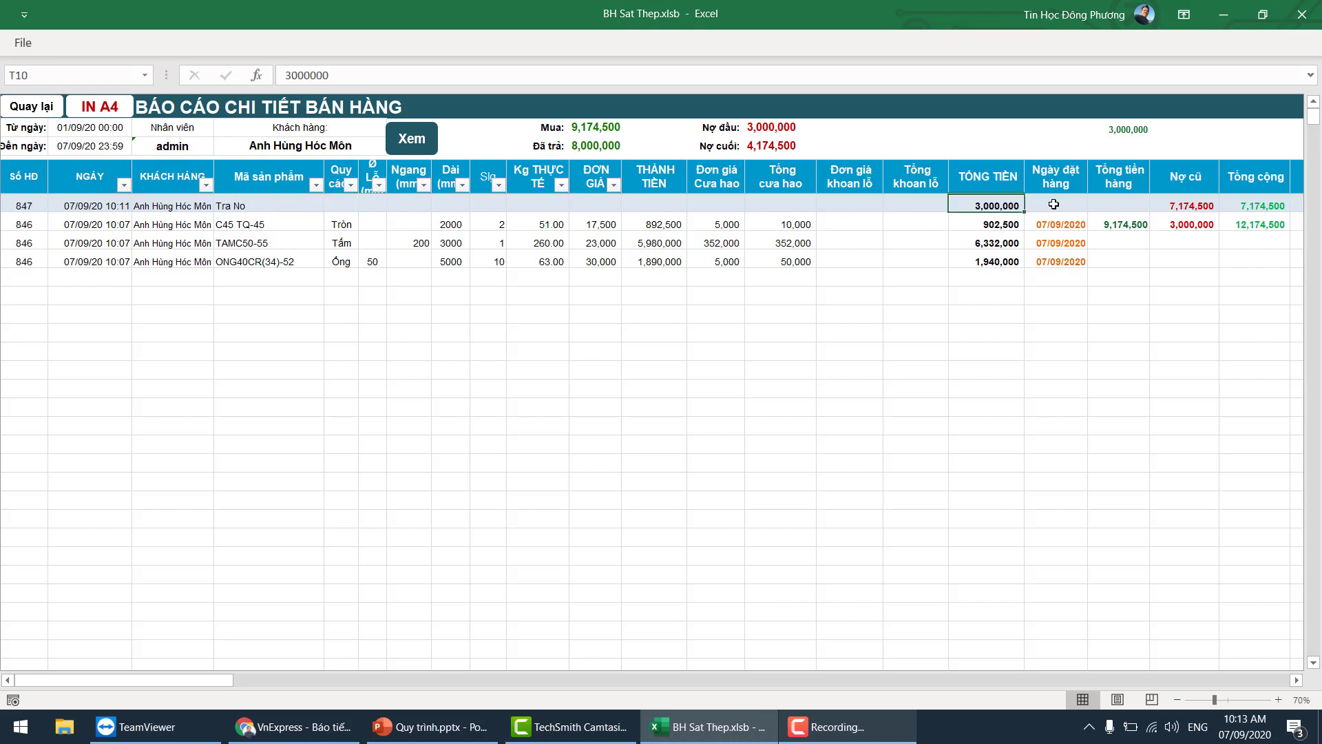
{"action": "key", "text": "Right"}
{"action": "key", "text": "Right"}
{"action": "key", "text": "Right"}
{"action": "key", "text": "Right"}
{"action": "key", "text": "Right"}
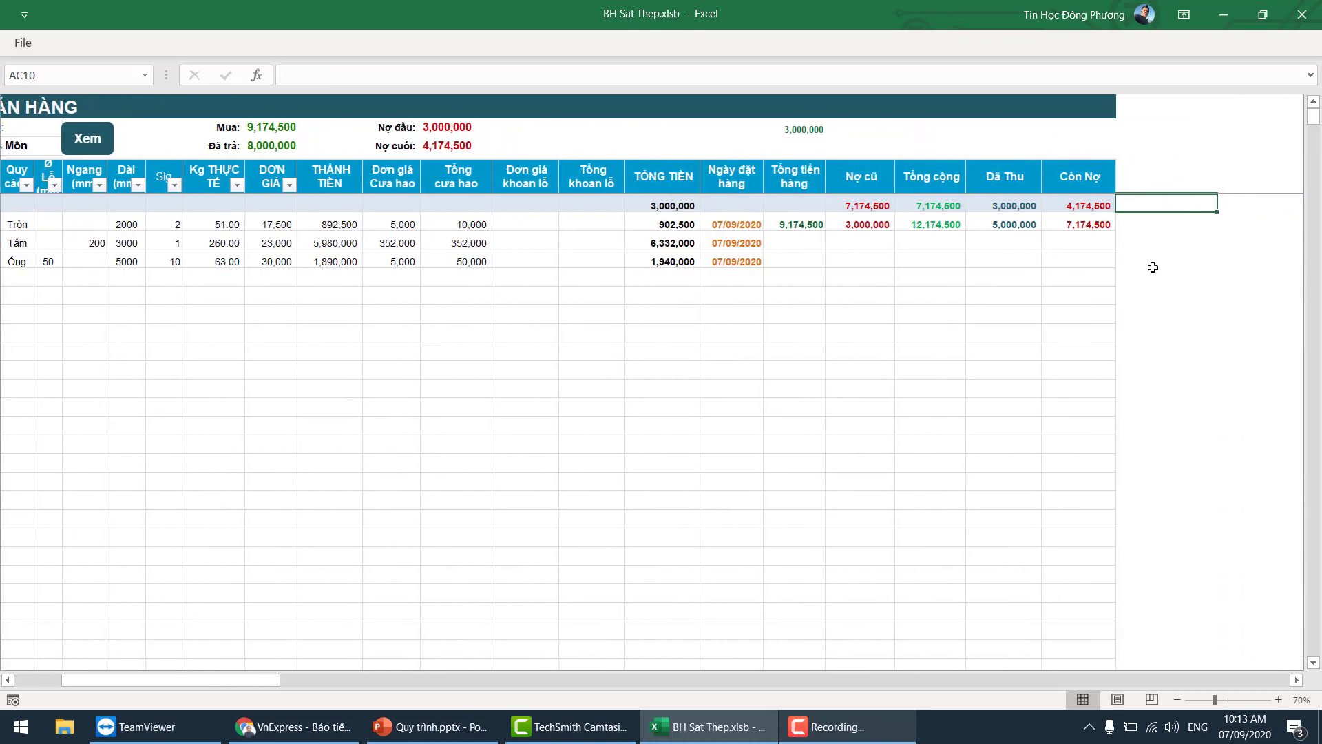
{"action": "key", "text": "Home"}
{"action": "left_click", "coordinate": [592, 262]}
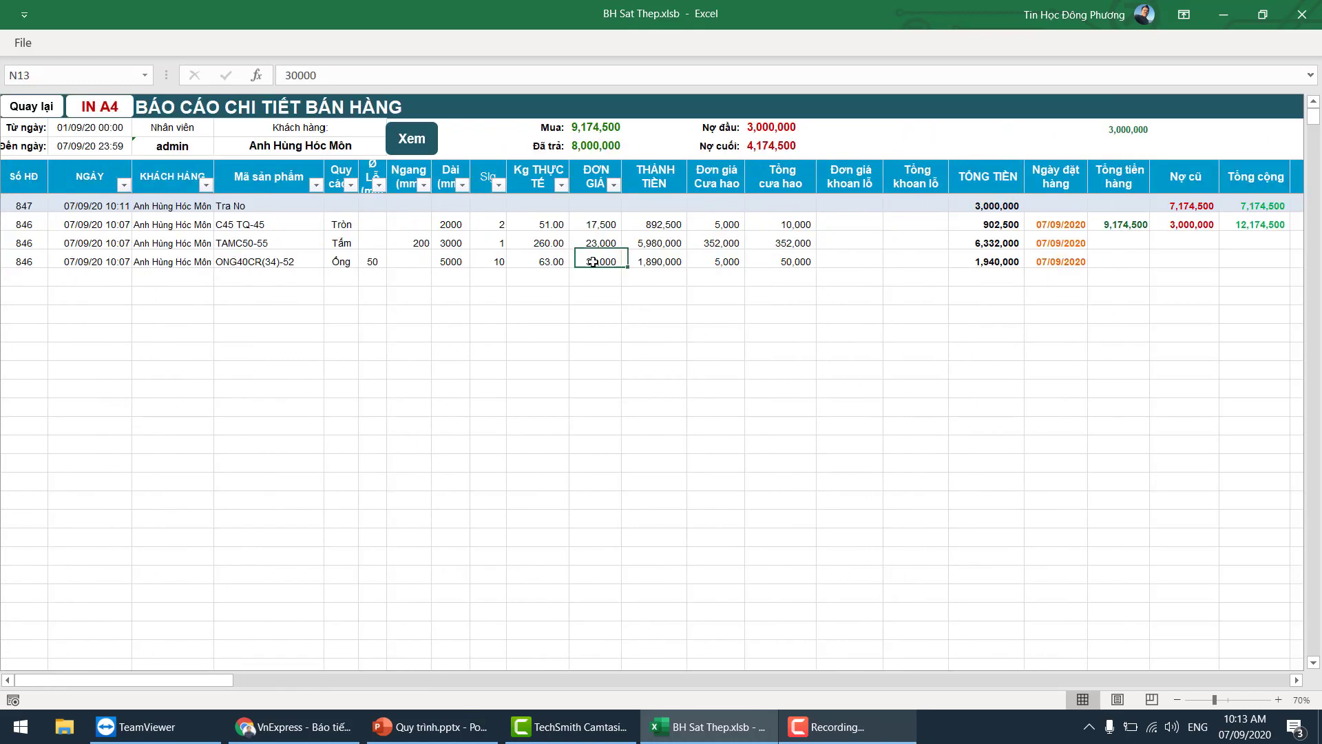
{"action": "left_click", "coordinate": [610, 226]}
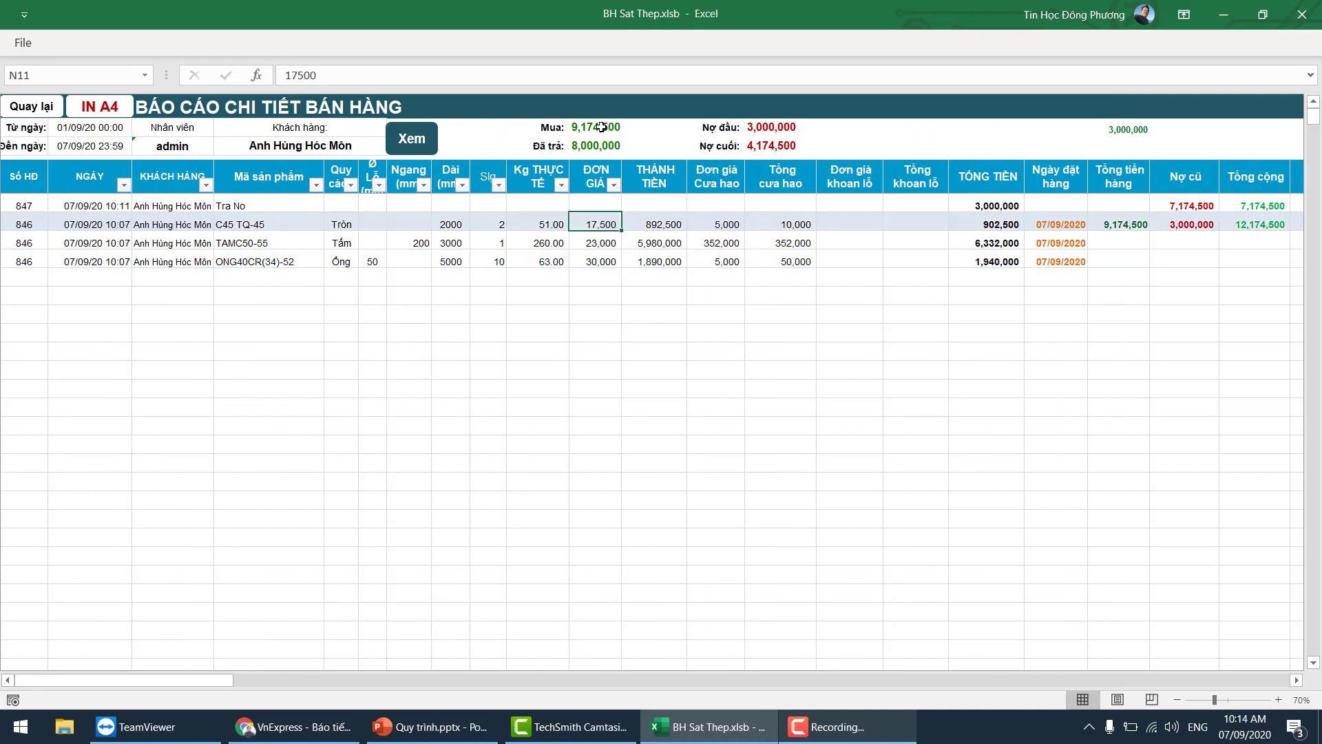
{"action": "left_click", "coordinate": [768, 125]}
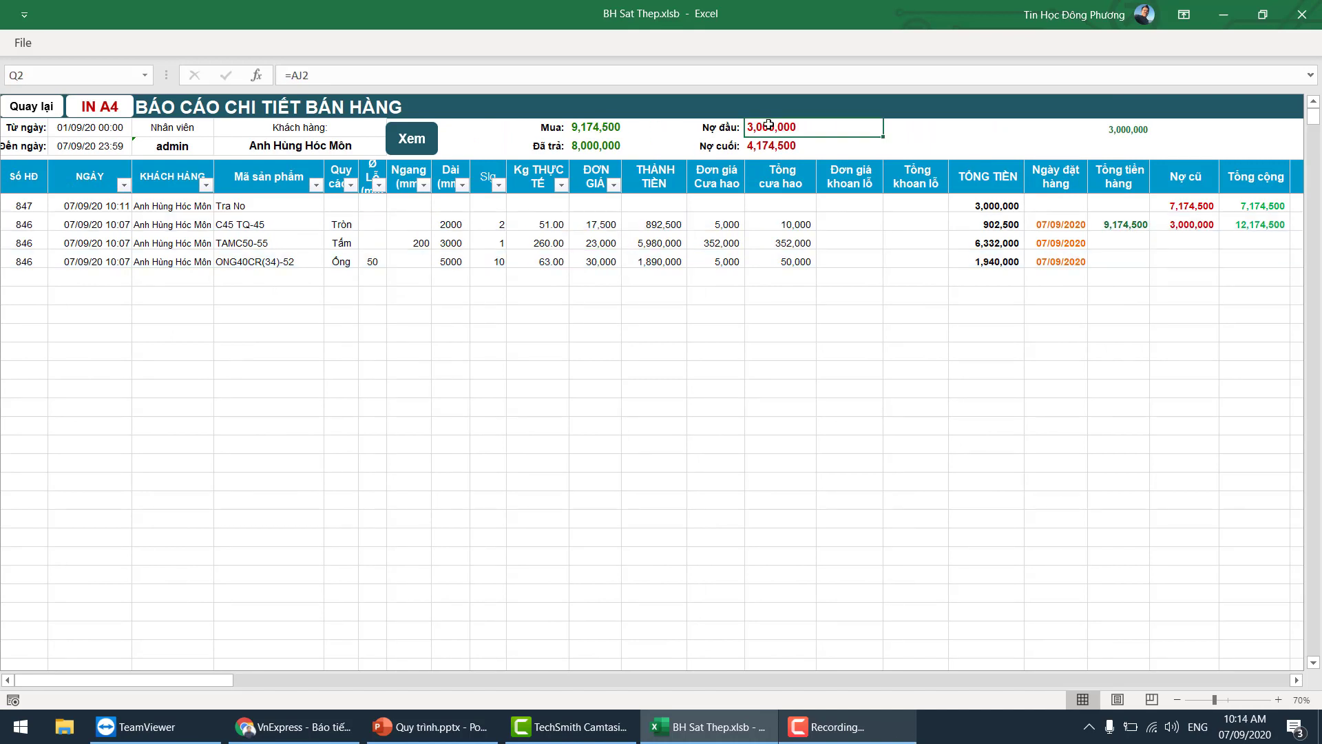
{"action": "left_click", "coordinate": [597, 128]}
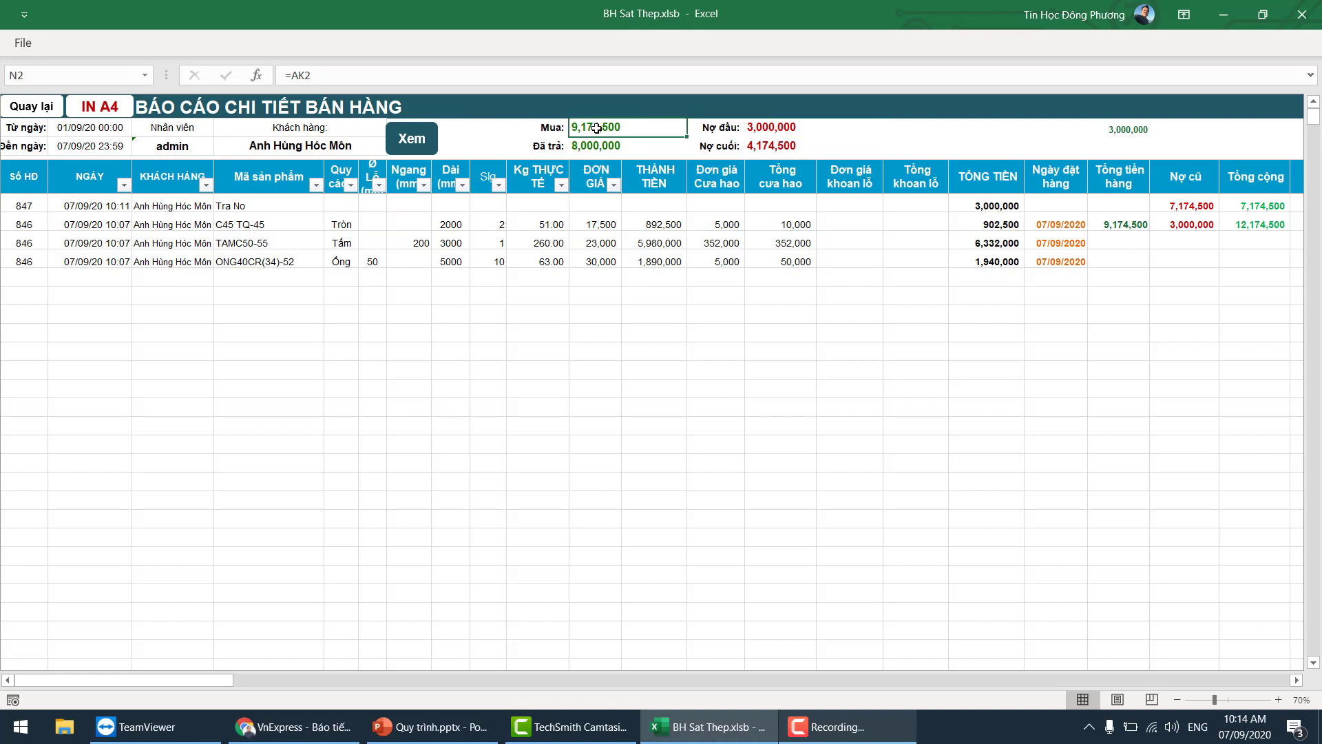
{"action": "left_click", "coordinate": [598, 143]}
{"action": "left_click", "coordinate": [774, 147]}
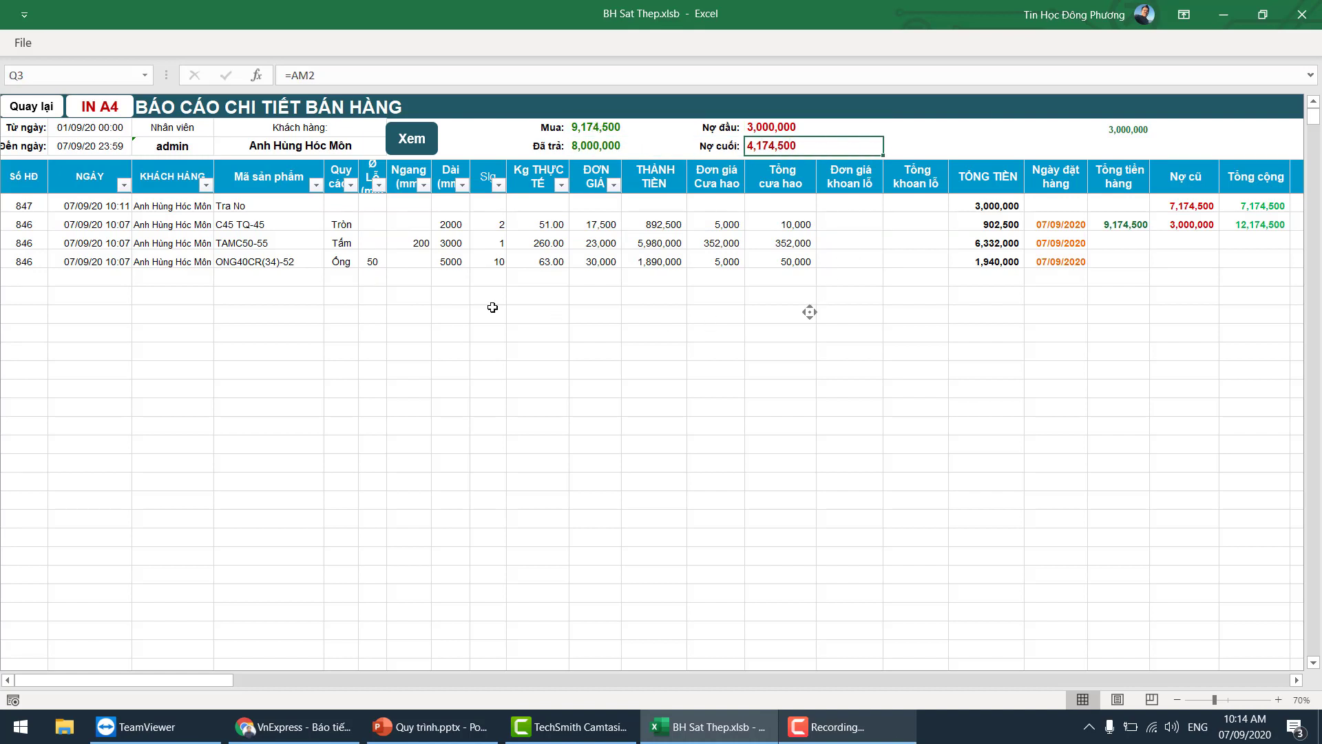
Print the sales-detail report on A4 to CutePDF as 'cchi tiet ban hang'
{"action": "left_click", "coordinate": [107, 113]}
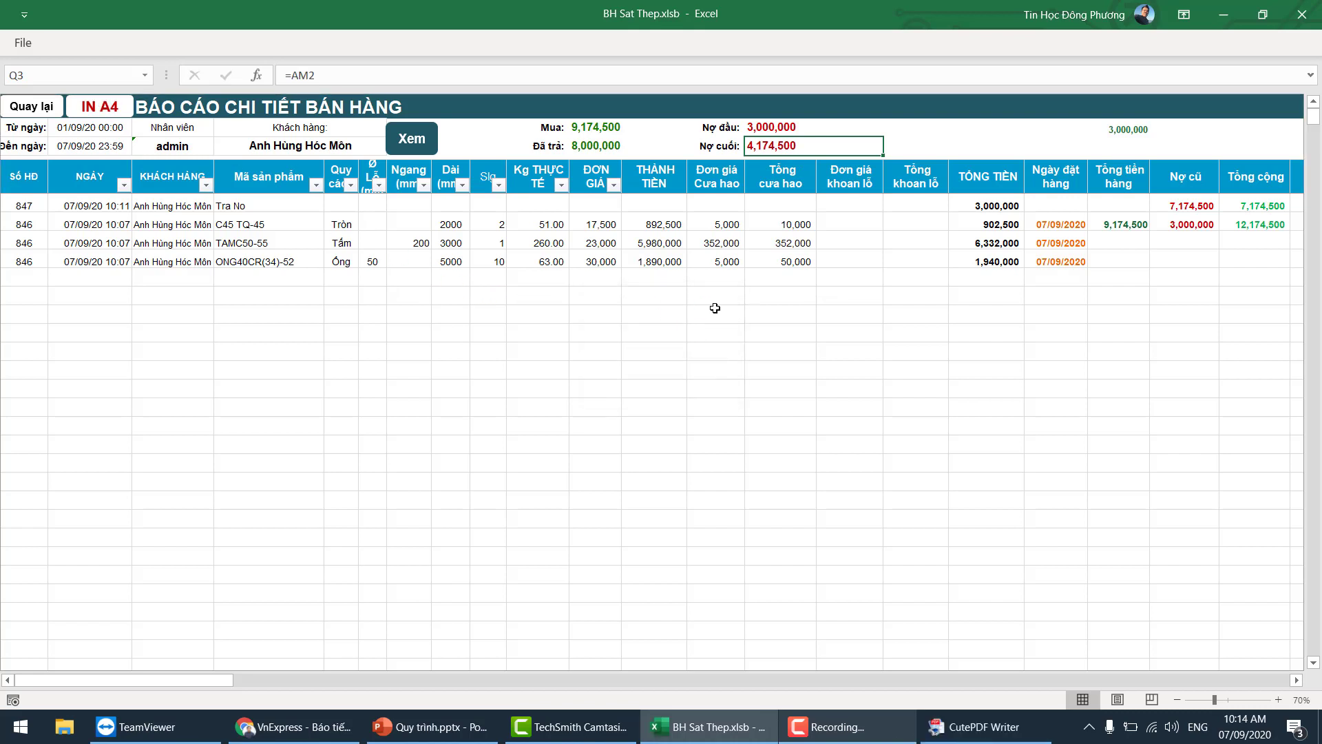
{"action": "type", "text": "cch"}
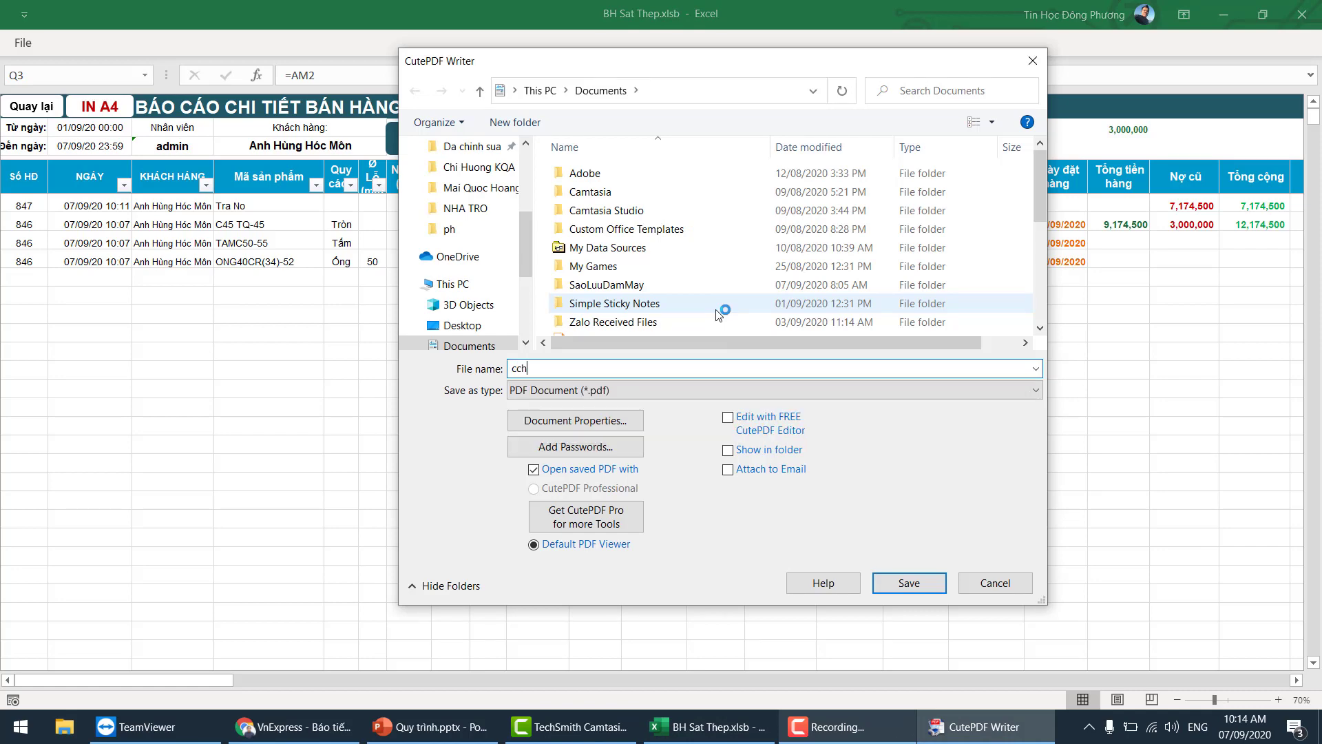
{"action": "type", "text": "hang"}
{"action": "key", "text": "Return"}
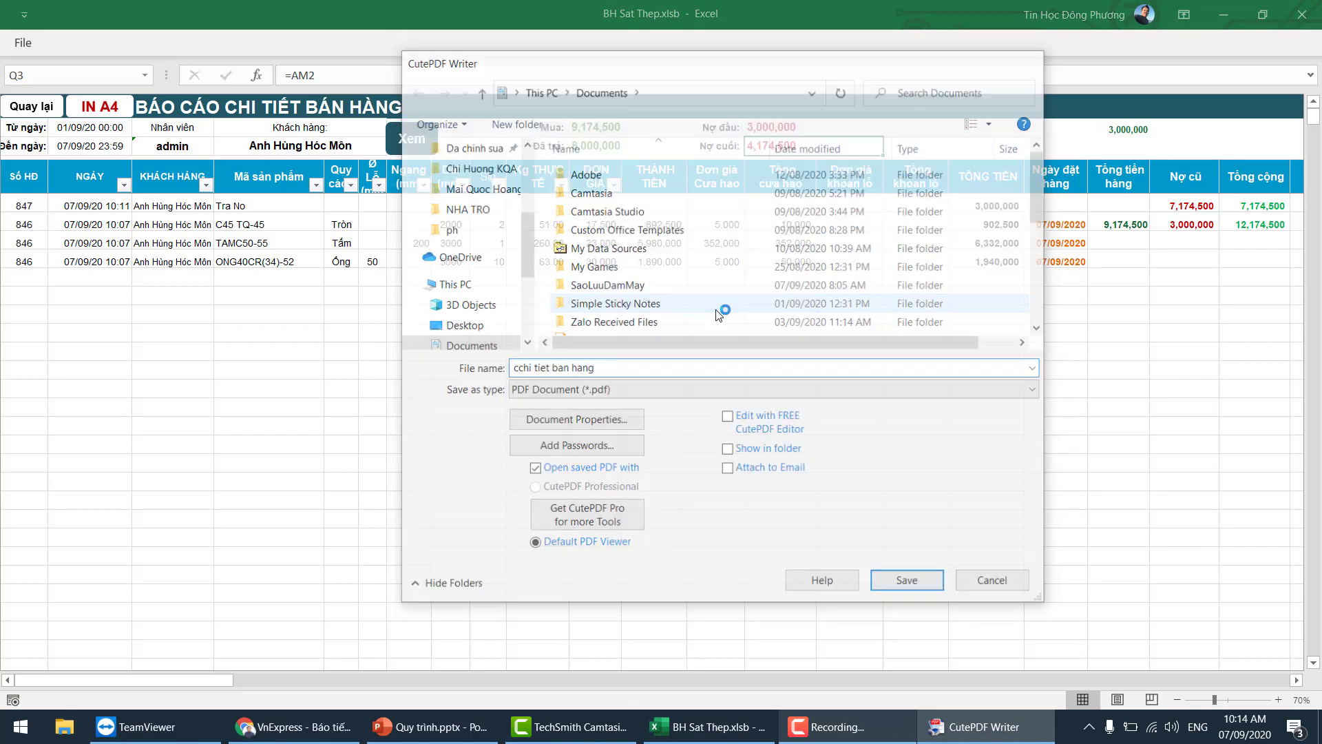
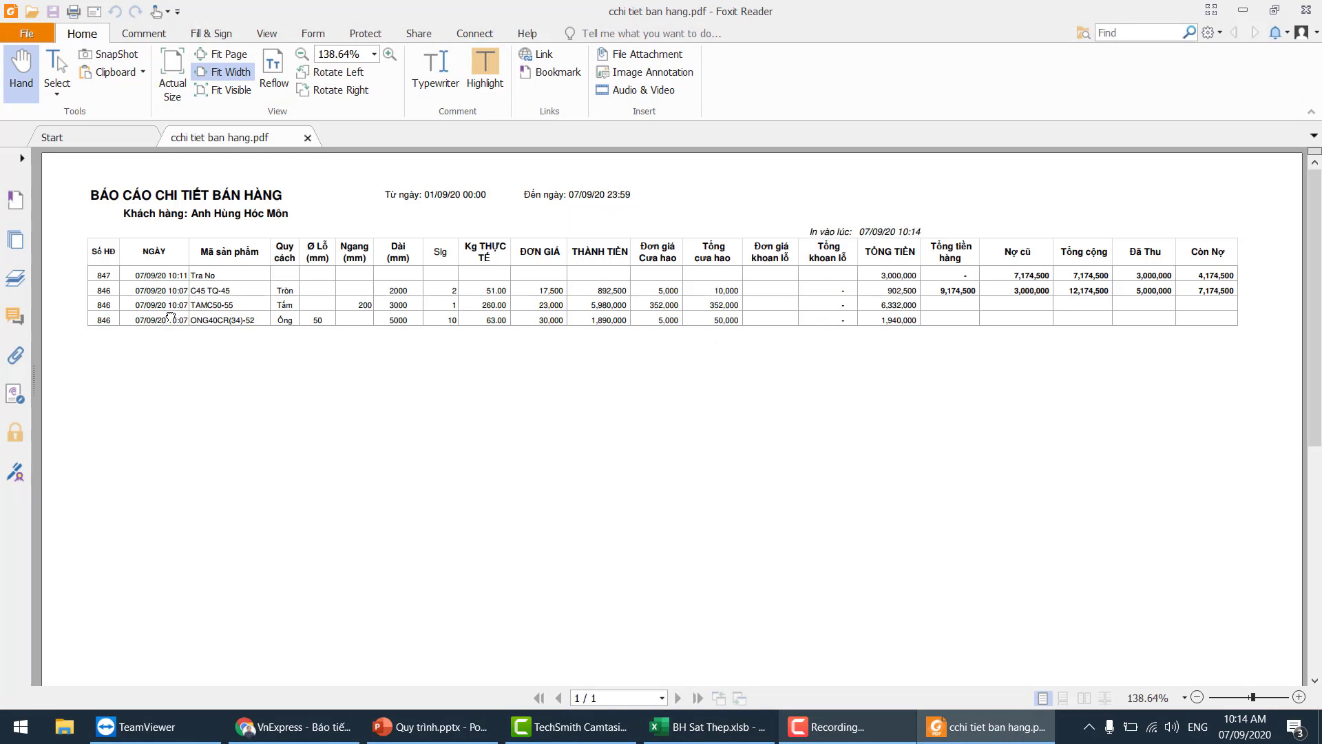
Close the cchi tiet ban hang.pdf report in Foxit Reader to get back to the Excel workbook
{"action": "scroll", "coordinate": [174, 319], "scroll_direction": "down", "scroll_amount": 1}
{"action": "left_click", "coordinate": [1307, 9]}
From the TPSoft main menu, open and regenerate the SỔ NỢ KHÁCH HÀNG customer debt report
{"action": "left_click", "coordinate": [703, 399]}
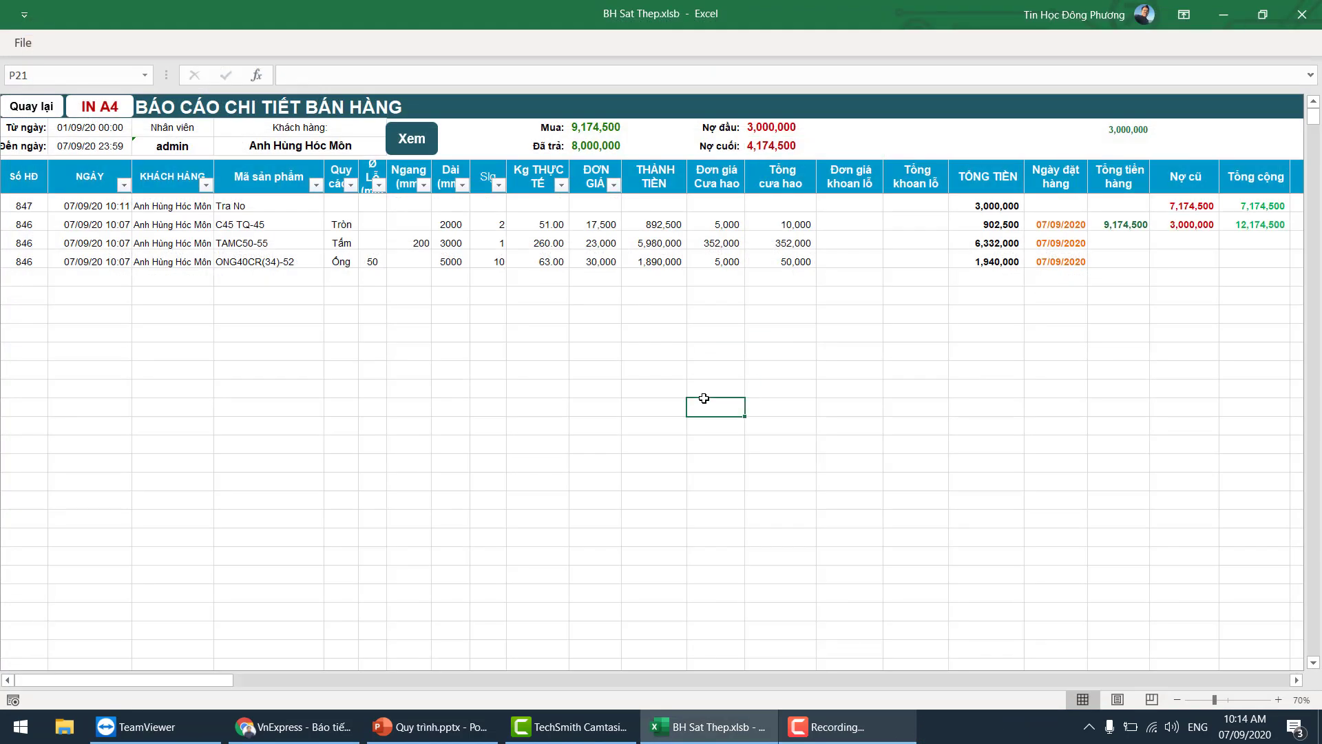
{"action": "left_click", "coordinate": [31, 109]}
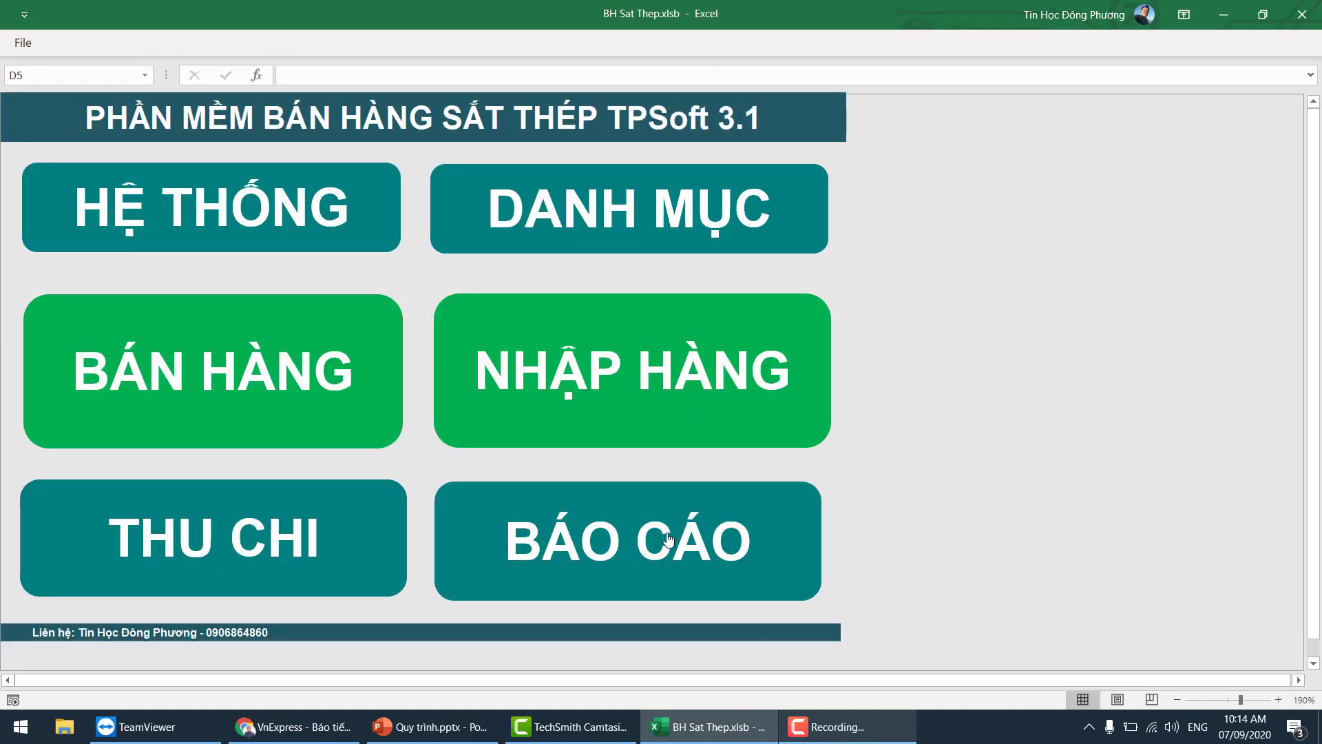
{"action": "left_click", "coordinate": [637, 533]}
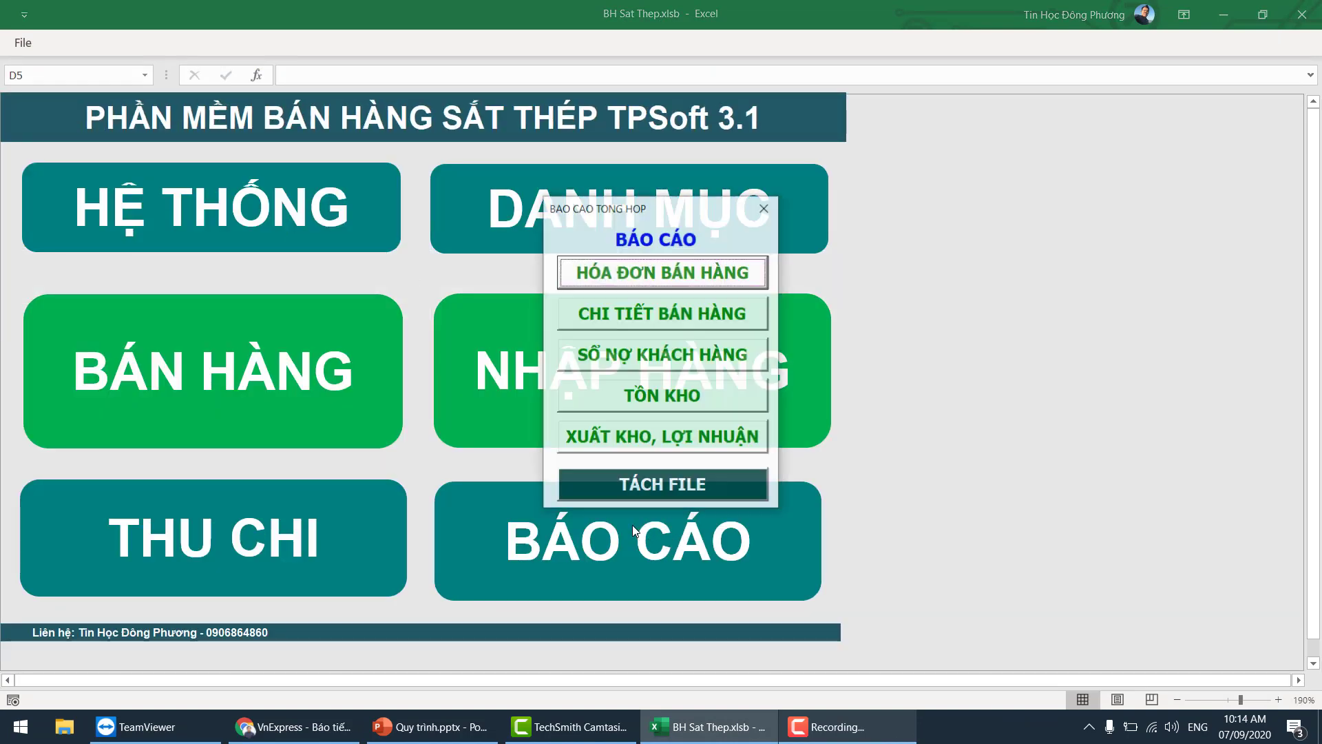
{"action": "left_click", "coordinate": [628, 356]}
{"action": "left_click", "coordinate": [752, 115]}
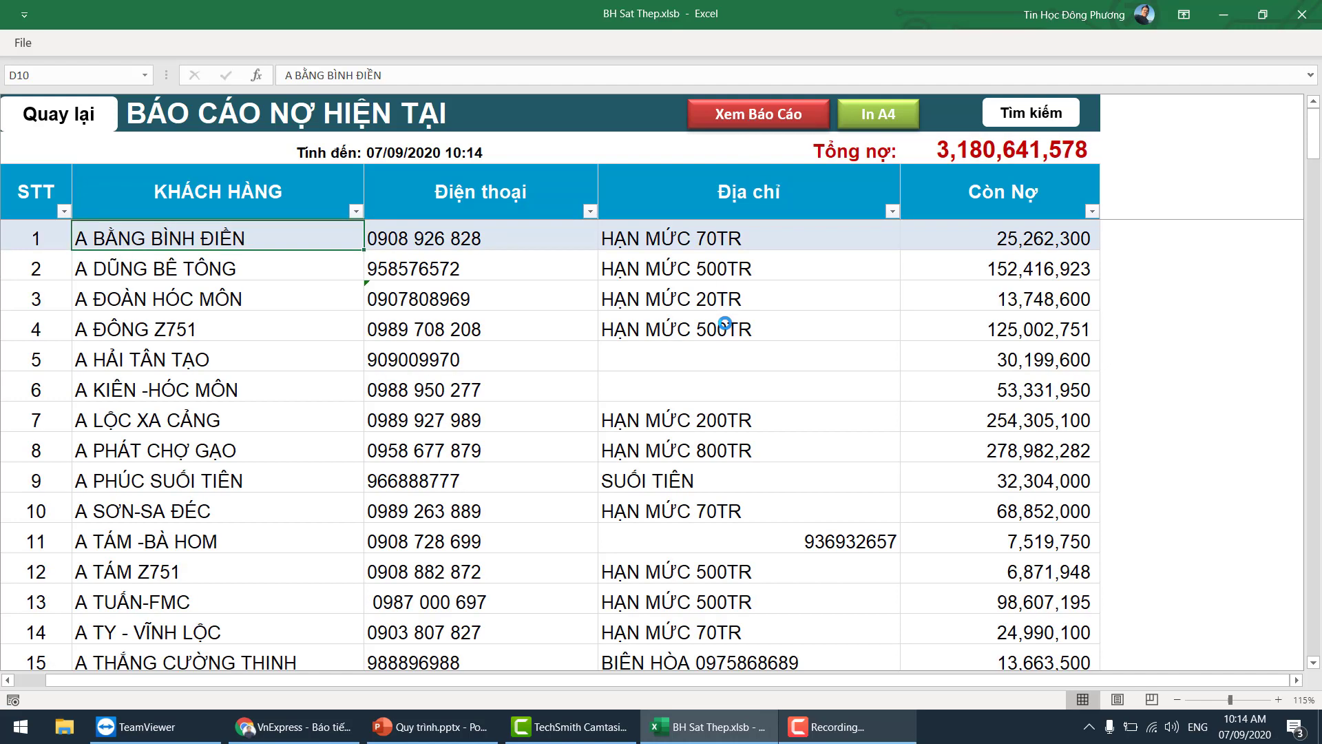
Scroll through the customer balances totalling 3,180,641,578 in the debt report
{"action": "scroll", "coordinate": [727, 324], "scroll_direction": "down", "scroll_amount": 2}
{"action": "scroll", "coordinate": [734, 331], "scroll_direction": "down", "scroll_amount": 4}
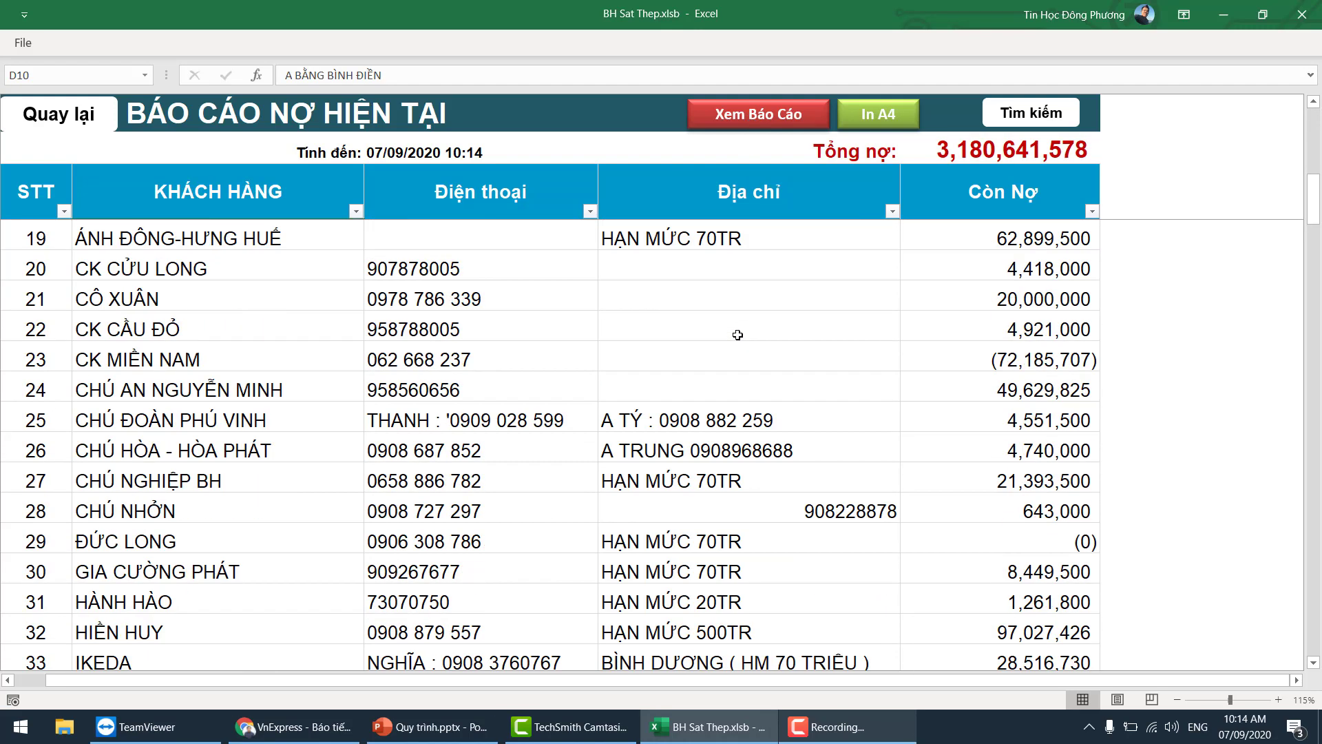
{"action": "scroll", "coordinate": [738, 335], "scroll_direction": "down", "scroll_amount": 5}
{"action": "scroll", "coordinate": [740, 337], "scroll_direction": "down", "scroll_amount": 2}
{"action": "scroll", "coordinate": [744, 342], "scroll_direction": "up", "scroll_amount": 6}
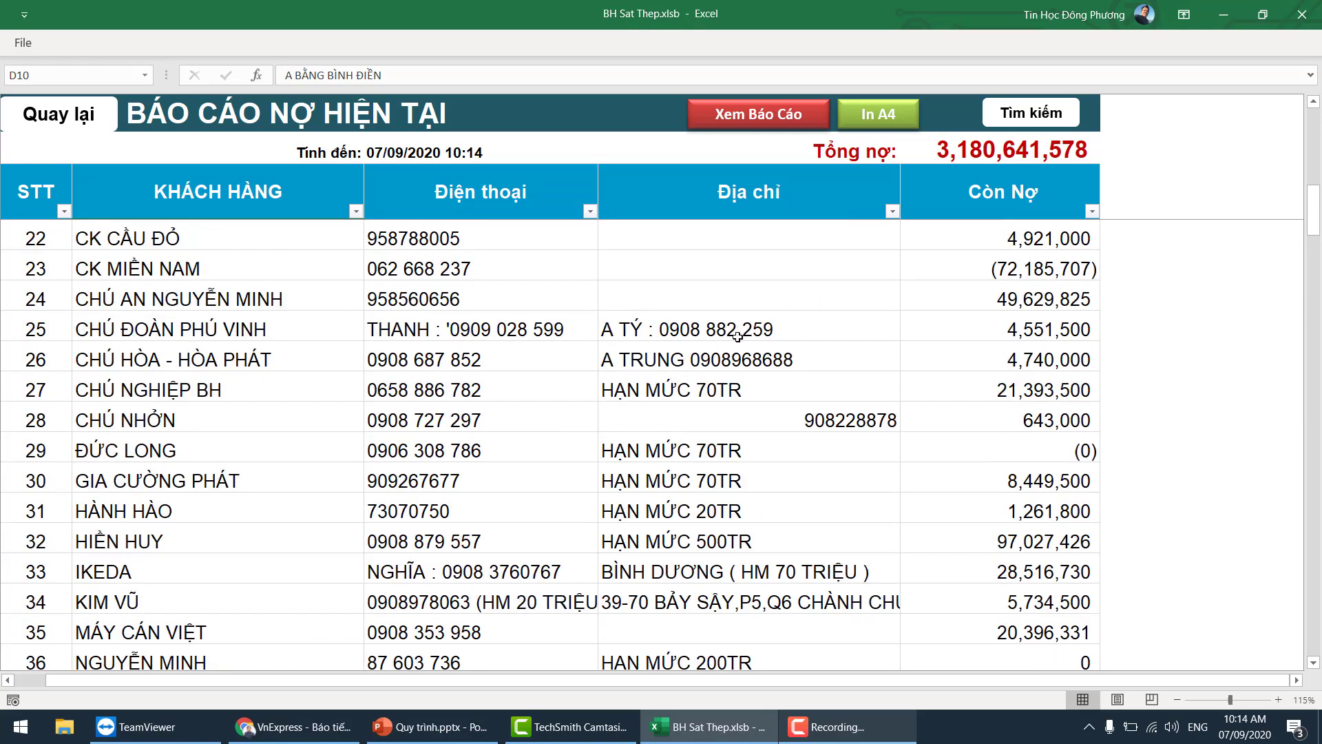
{"action": "scroll", "coordinate": [749, 349], "scroll_direction": "up", "scroll_amount": 6}
{"action": "scroll", "coordinate": [749, 348], "scroll_direction": "down", "scroll_amount": 7}
{"action": "scroll", "coordinate": [758, 348], "scroll_direction": "down", "scroll_amount": 10}
{"action": "scroll", "coordinate": [761, 348], "scroll_direction": "down", "scroll_amount": 5}
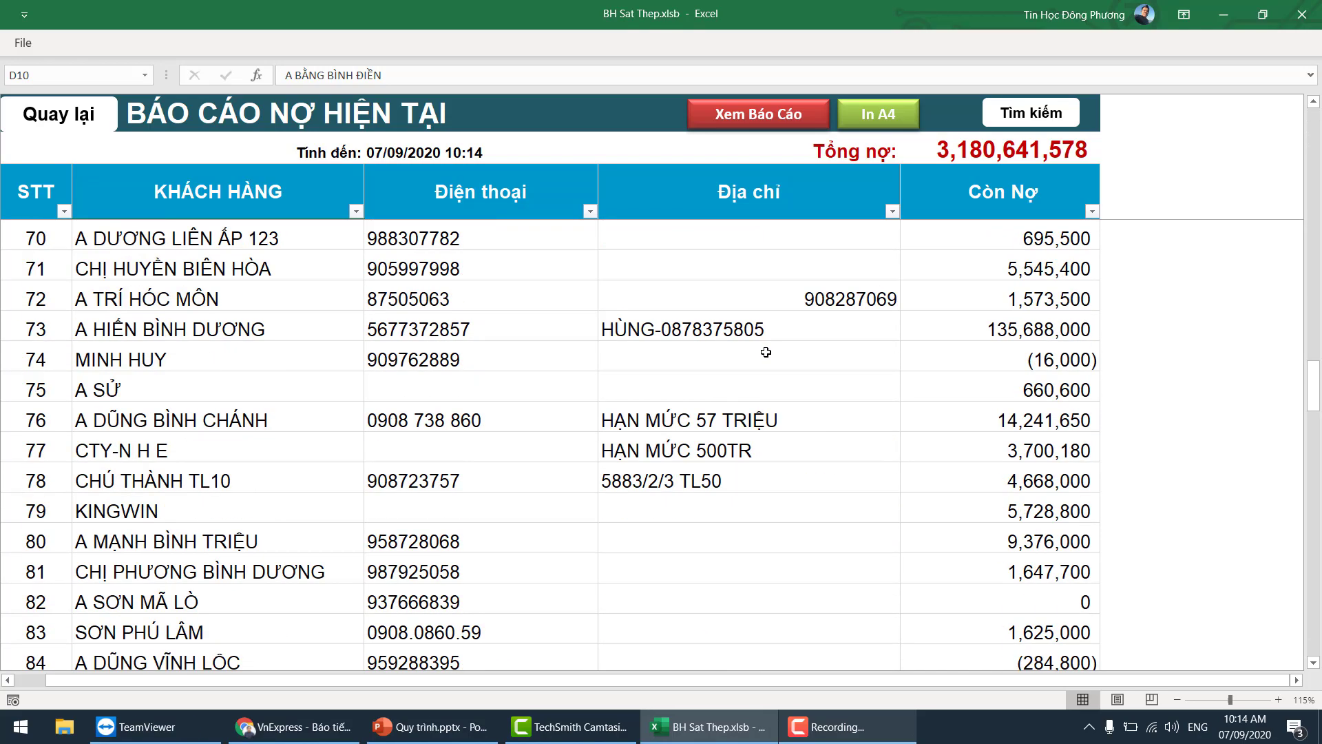
{"action": "scroll", "coordinate": [767, 350], "scroll_direction": "up", "scroll_amount": 13}
{"action": "scroll", "coordinate": [773, 351], "scroll_direction": "up", "scroll_amount": 6}
{"action": "scroll", "coordinate": [785, 303], "scroll_direction": "up", "scroll_amount": 4}
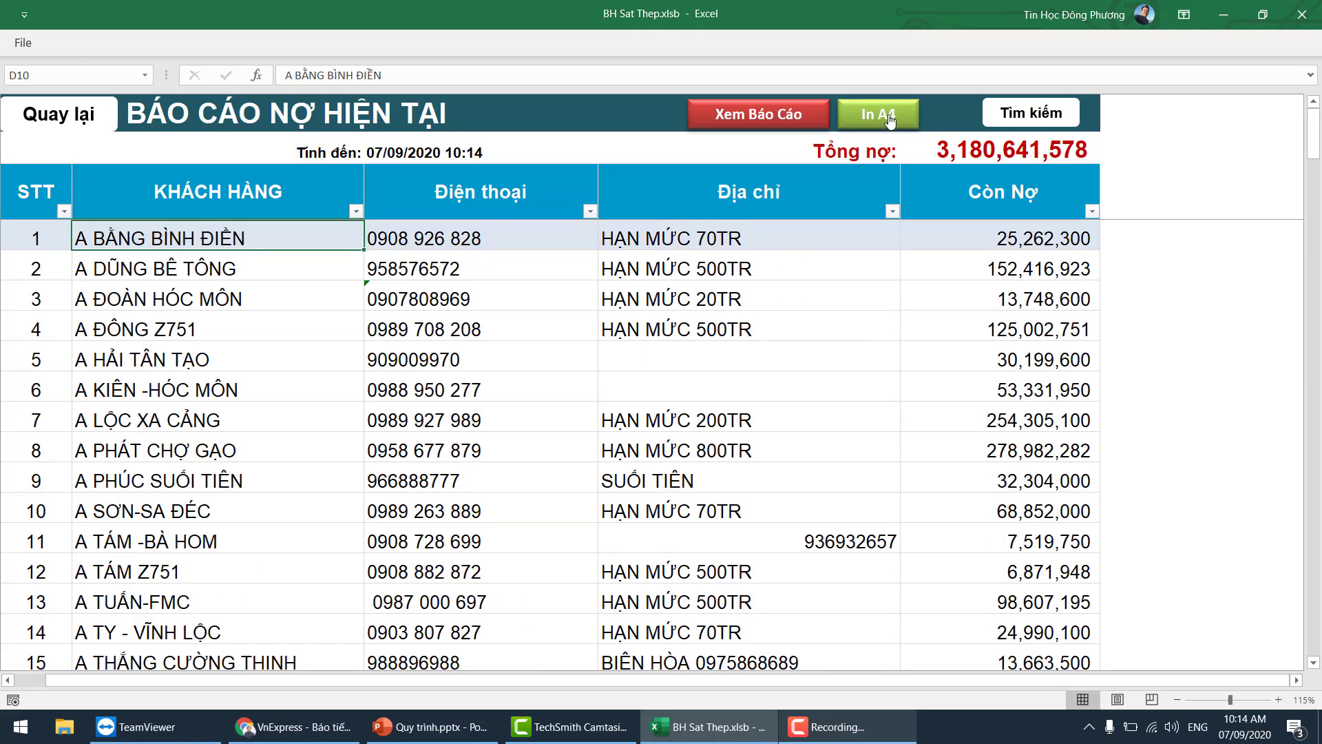
{"action": "left_click", "coordinate": [1045, 117]}
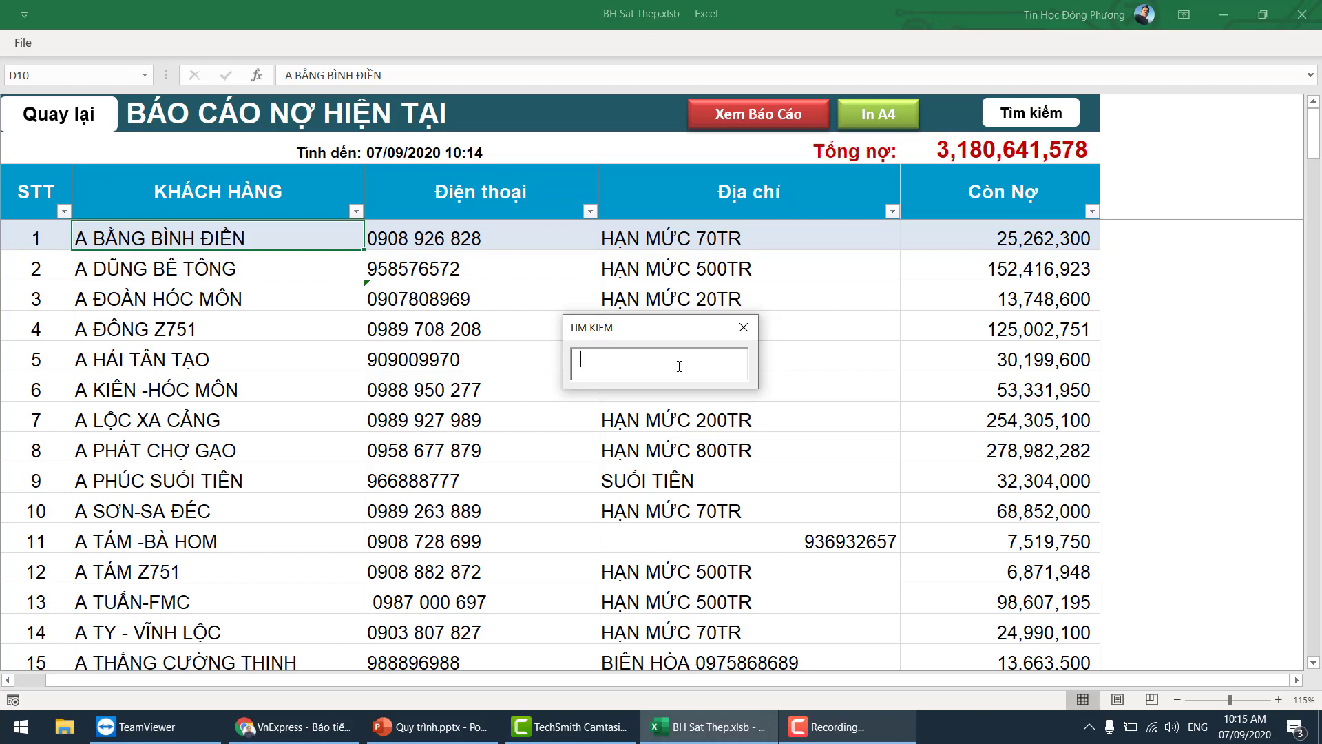
{"action": "type", "text": "hu"}
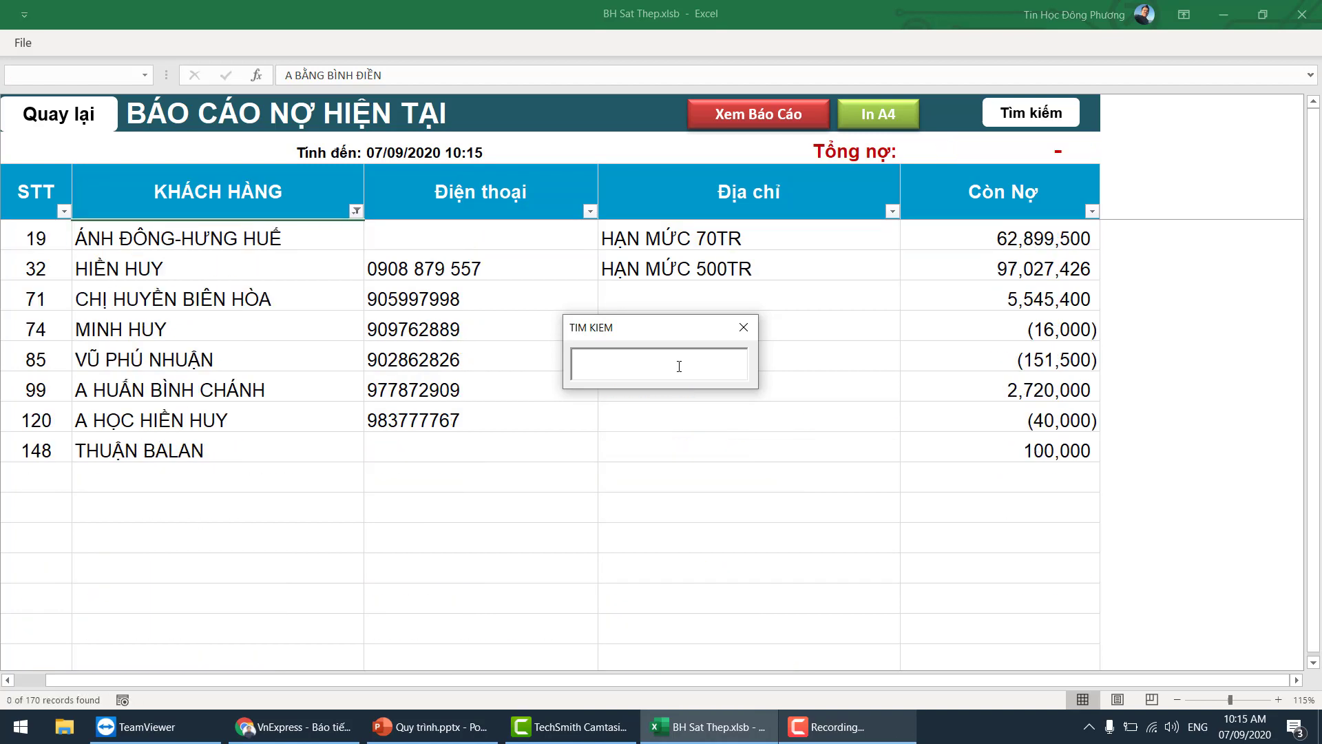
{"action": "type", "text": "ngf hoc"}
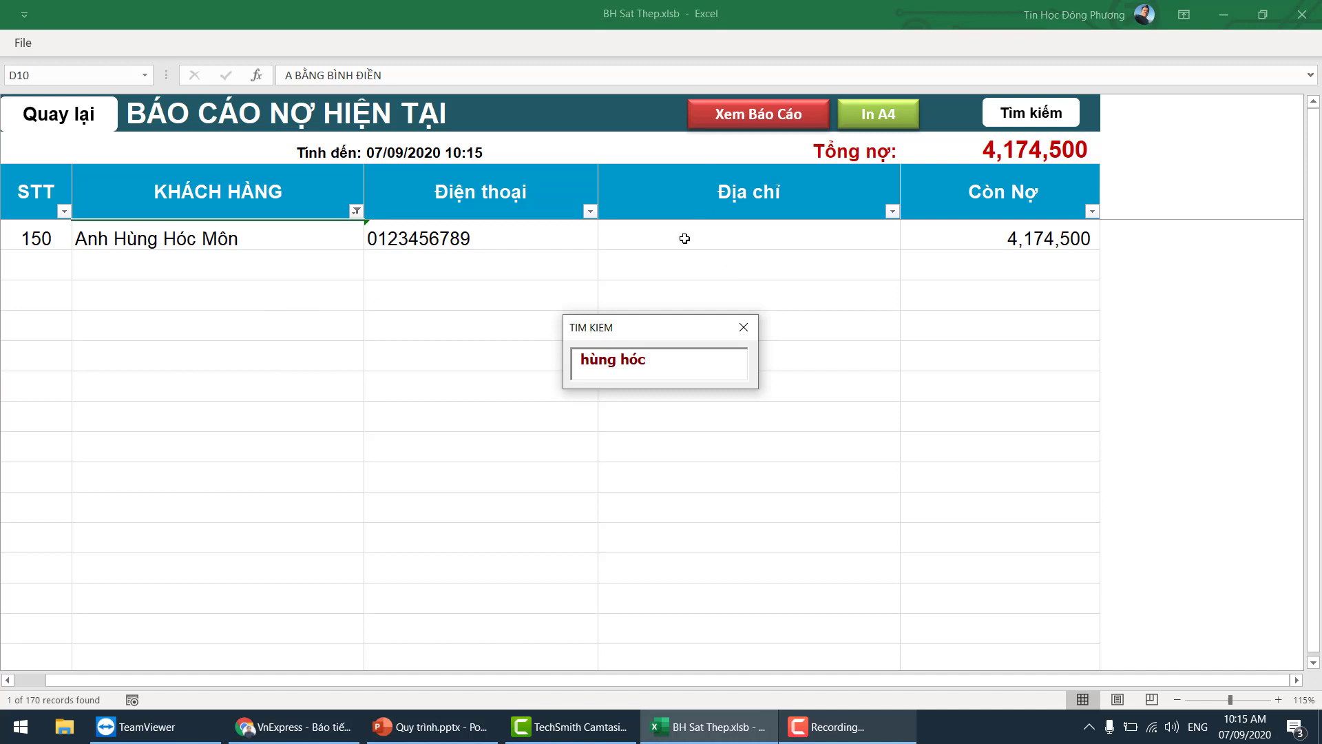
{"action": "left_click", "coordinate": [1026, 238]}
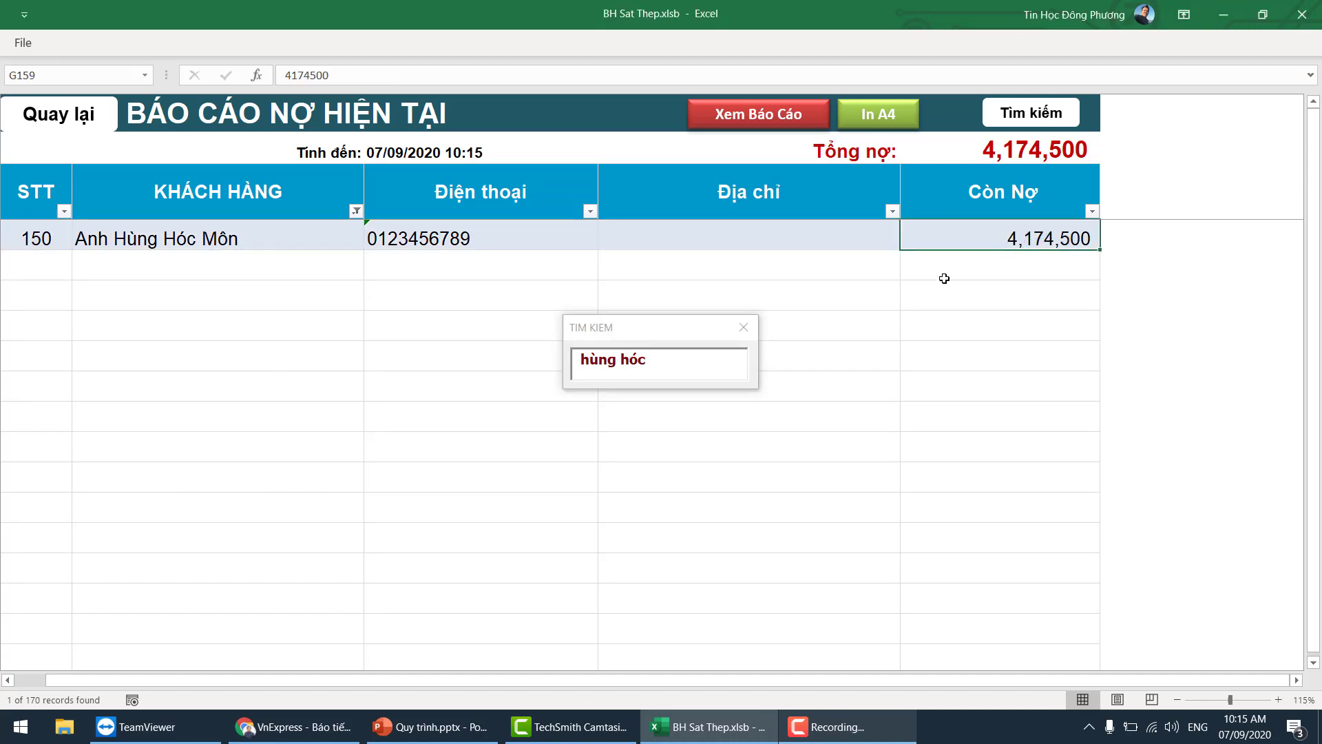
{"action": "left_click", "coordinate": [743, 327]}
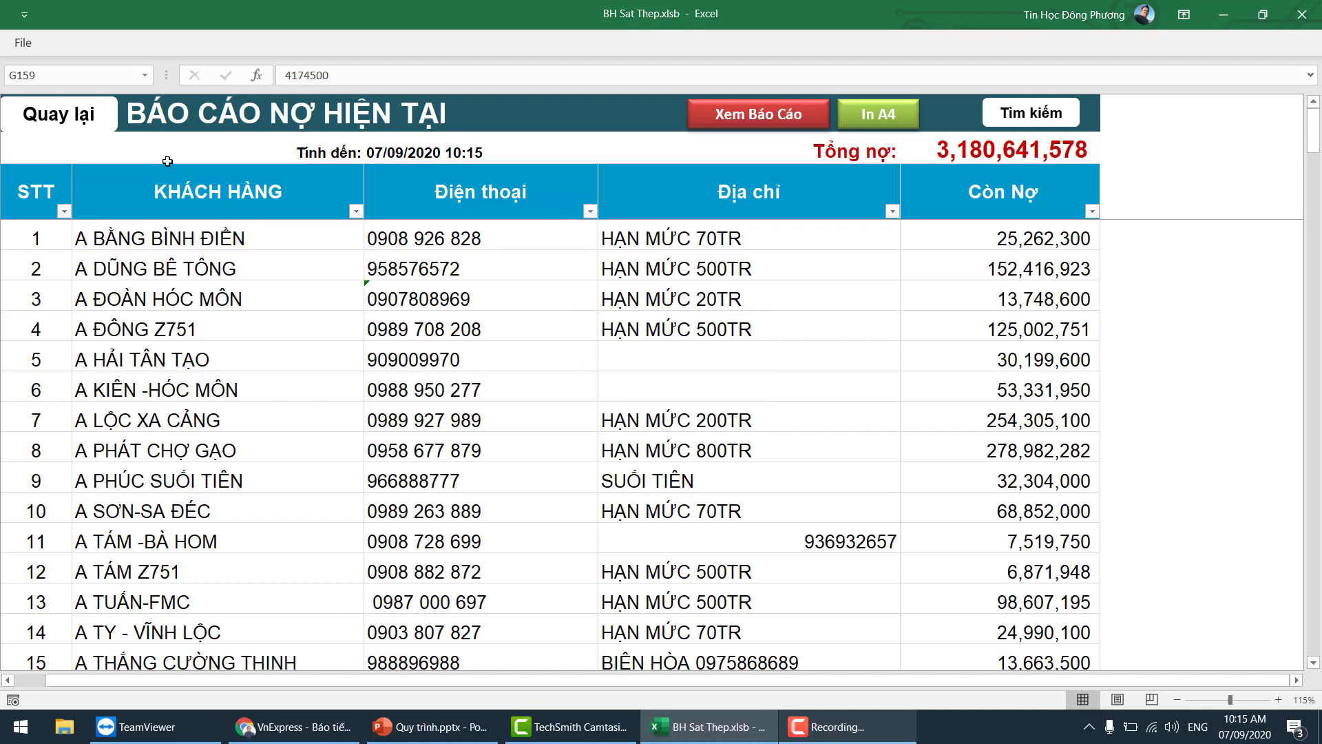
Go back to the main menu and open the TỒN KHO inventory report
{"action": "left_click", "coordinate": [609, 502]}
{"action": "left_click", "coordinate": [62, 124]}
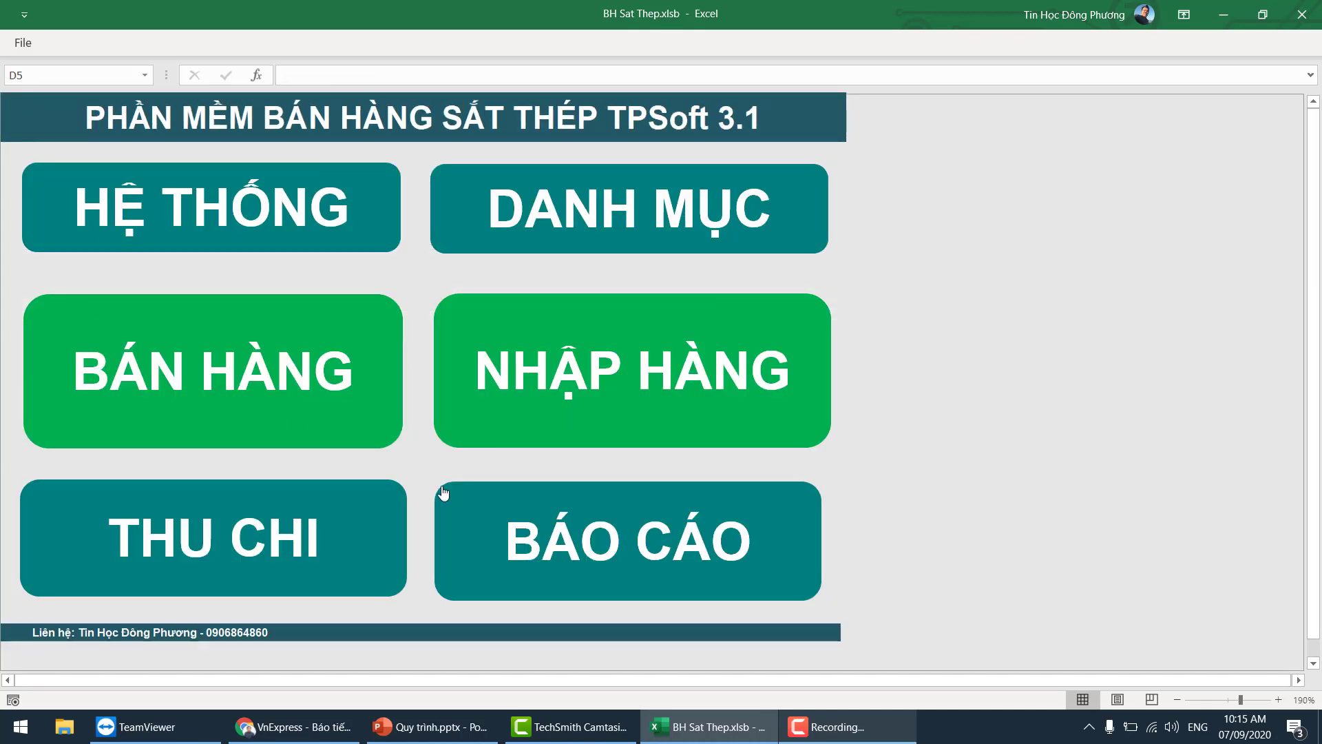
{"action": "left_click", "coordinate": [577, 551]}
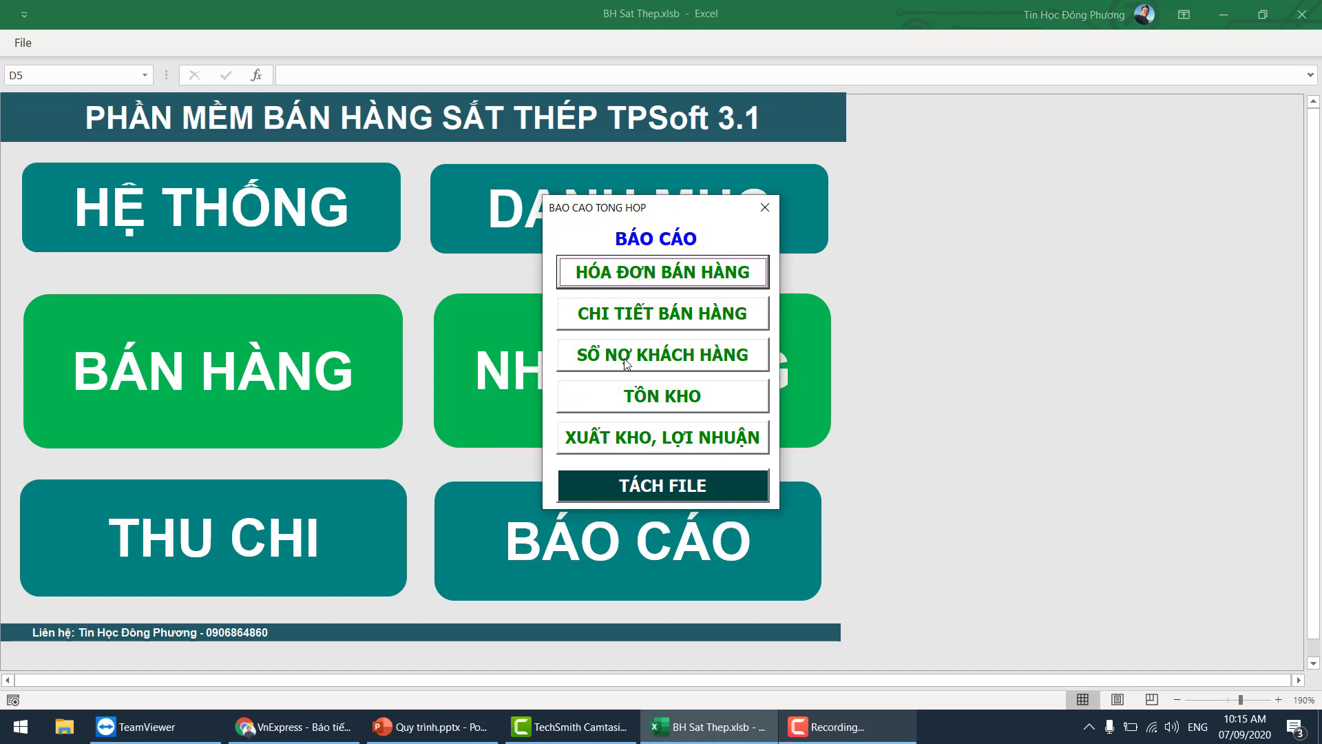
{"action": "left_click", "coordinate": [660, 398]}
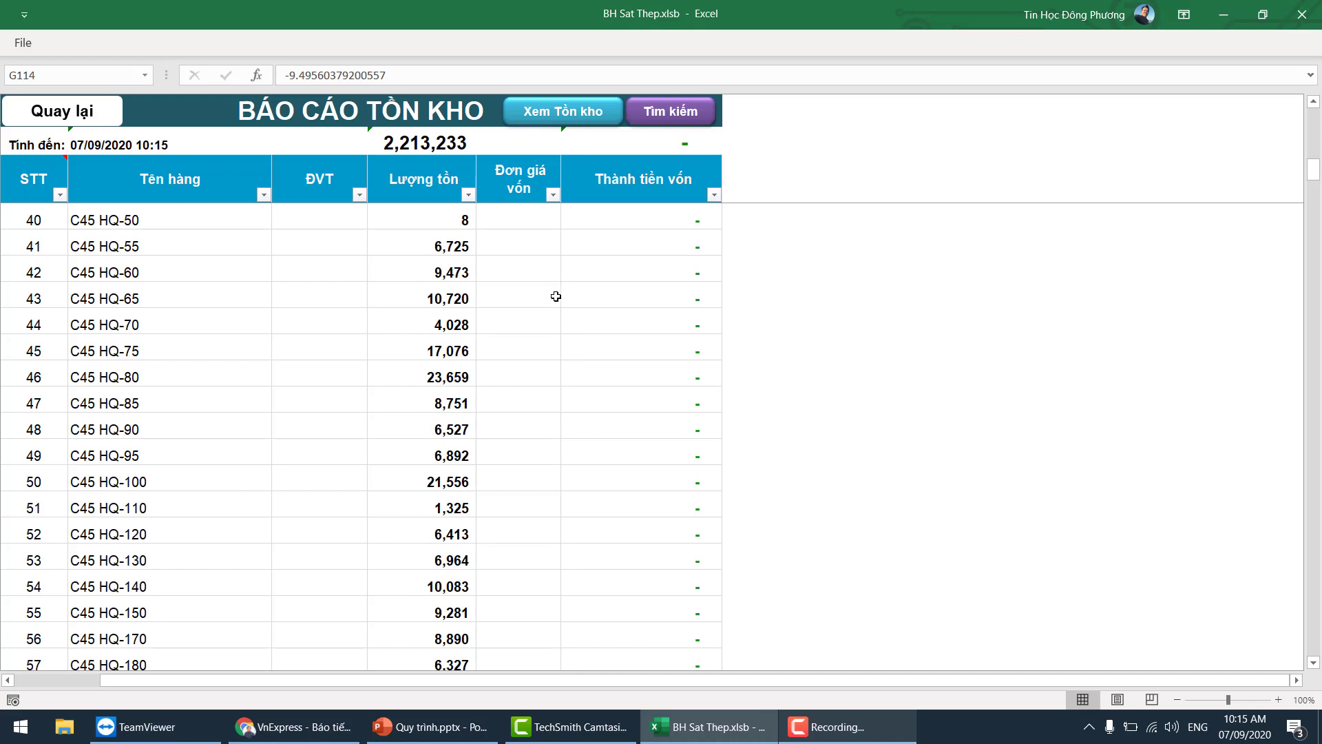
{"action": "scroll", "coordinate": [556, 296], "scroll_direction": "up", "scroll_amount": 6}
{"action": "scroll", "coordinate": [493, 372], "scroll_direction": "up", "scroll_amount": 7}
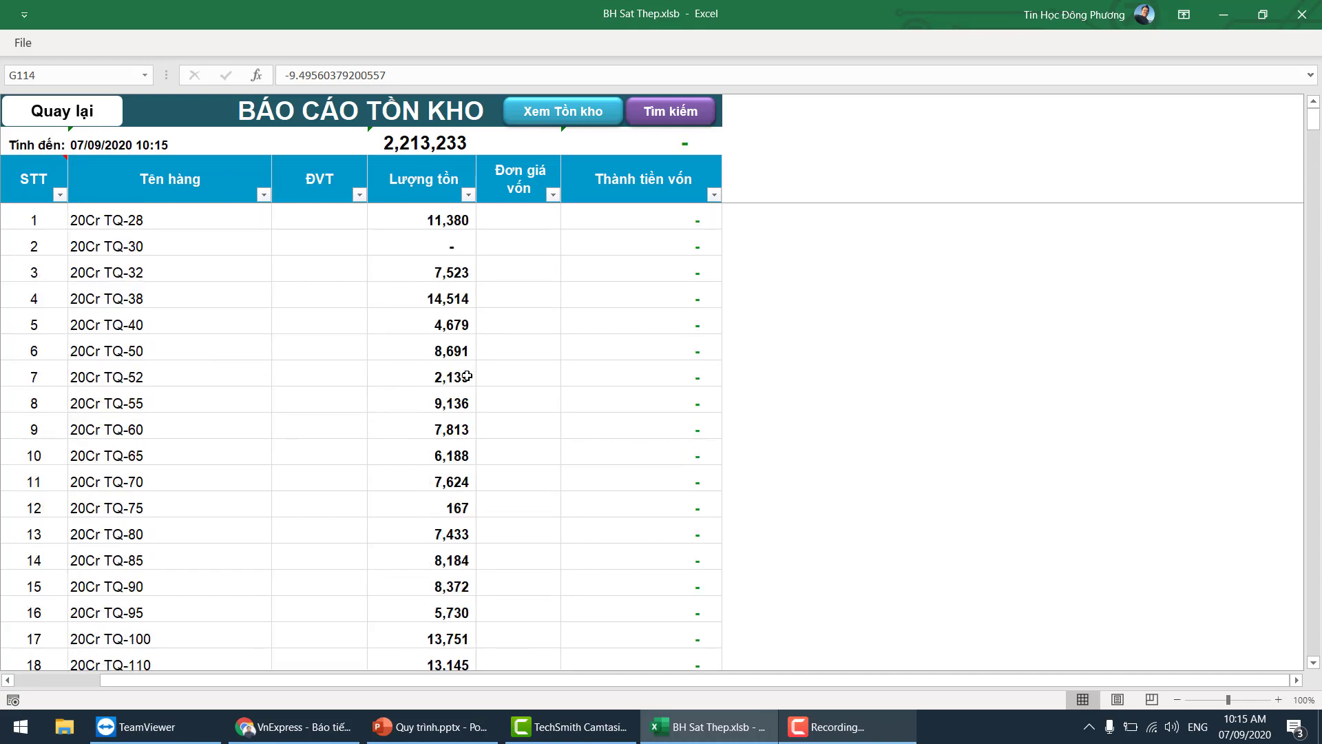
Check stock, unit cost and capital value cells for 20Cr TQ-28, TQ-30 and TQ-40
{"action": "left_click", "coordinate": [449, 238]}
{"action": "left_click", "coordinate": [448, 220]}
{"action": "left_click", "coordinate": [494, 220]}
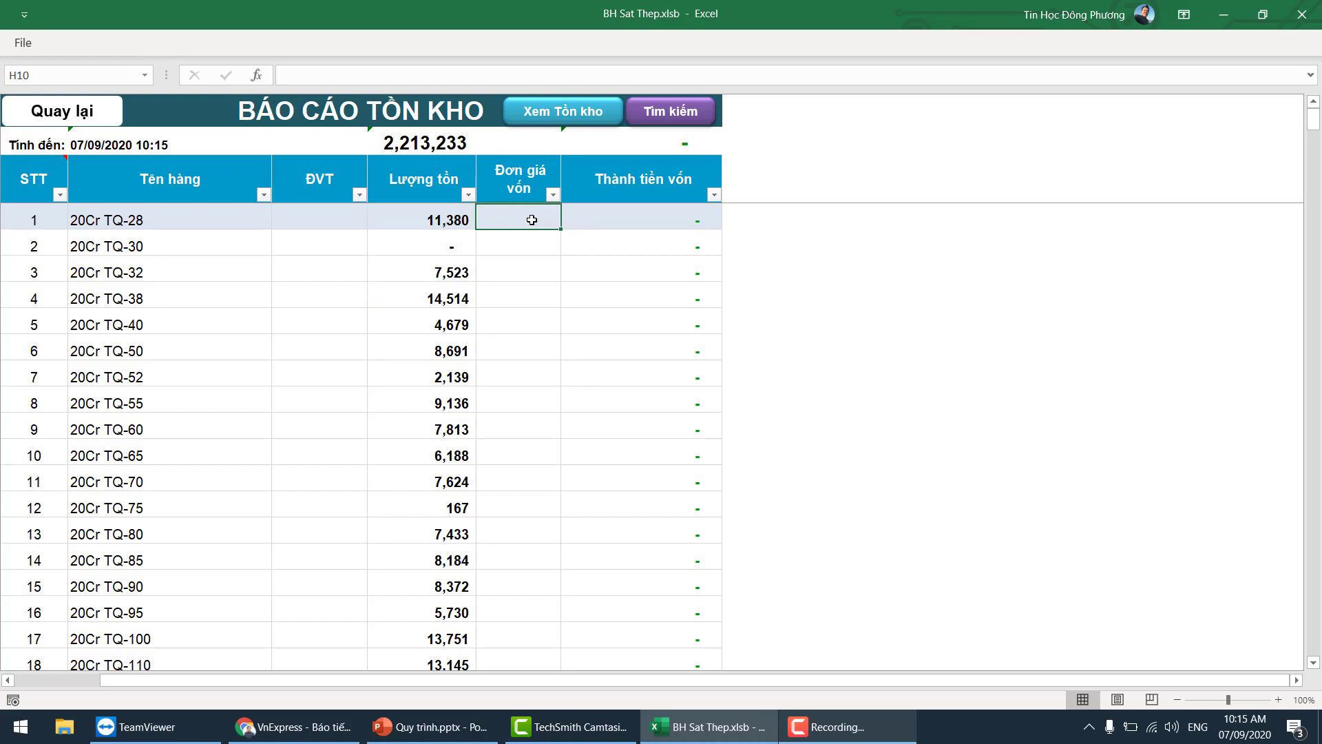
{"action": "left_click", "coordinate": [618, 214]}
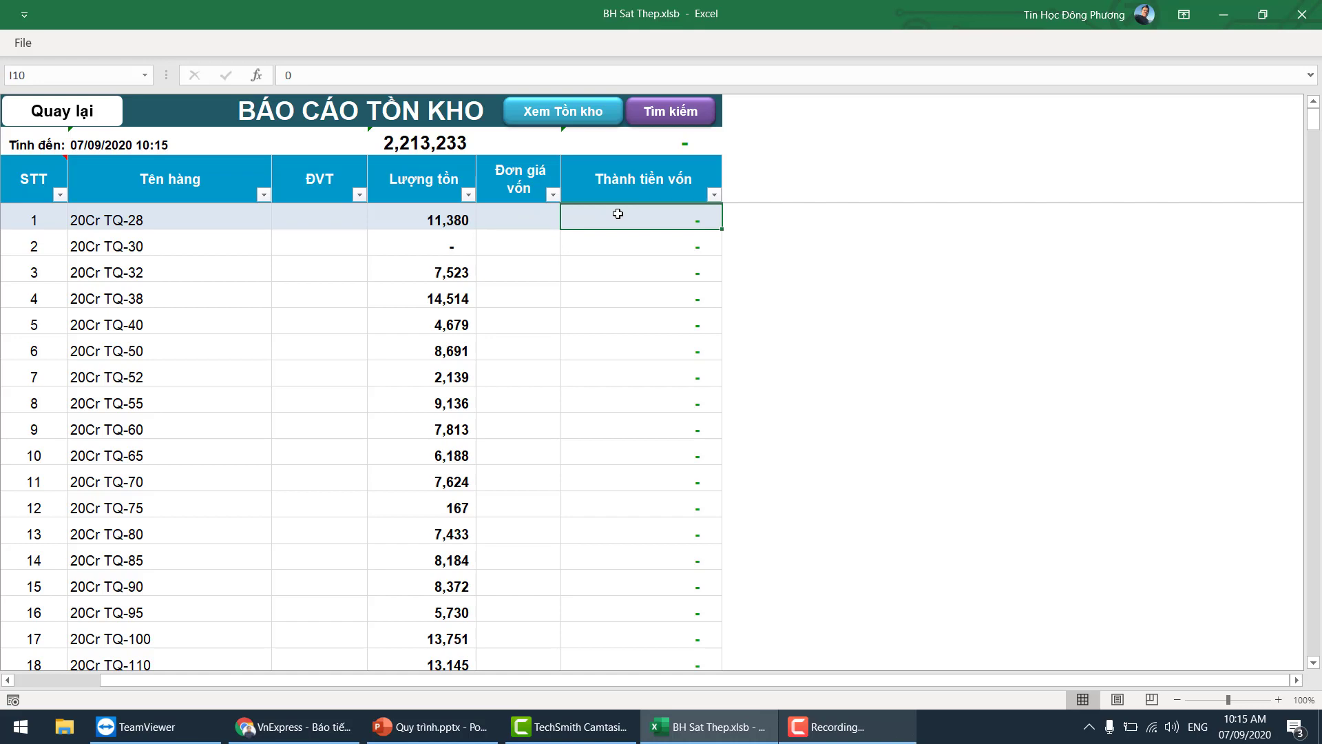
{"action": "left_click", "coordinate": [506, 292]}
{"action": "left_click", "coordinate": [419, 321]}
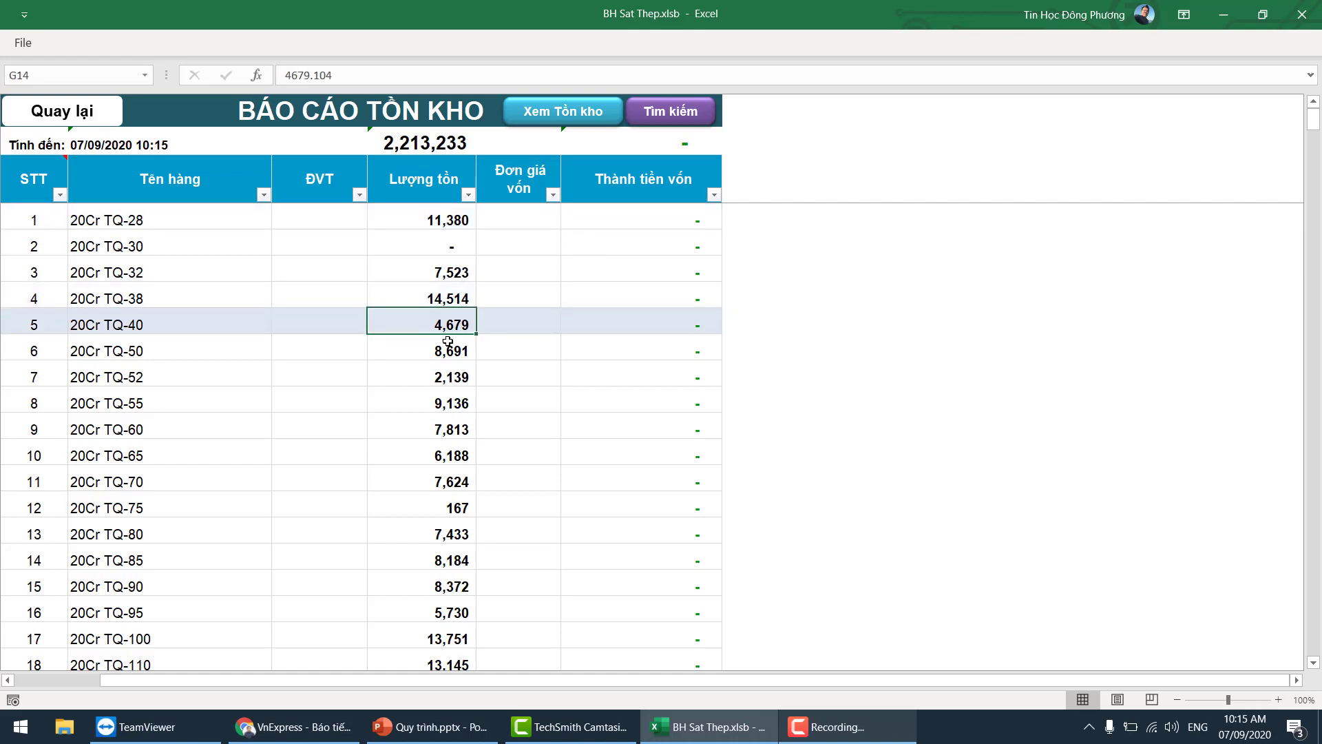
Open and close the inventory search box, then return to the TPSoft main menu
{"action": "left_click", "coordinate": [670, 111]}
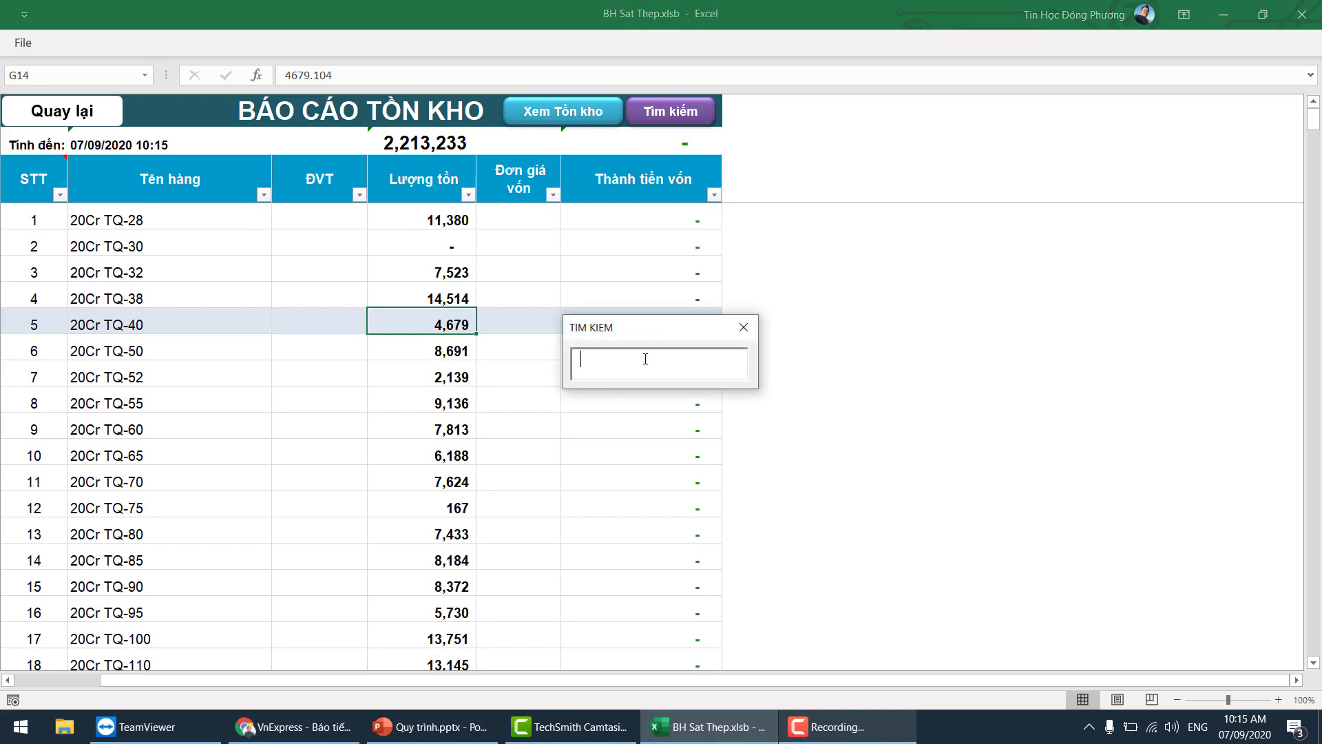
{"action": "left_click", "coordinate": [749, 333]}
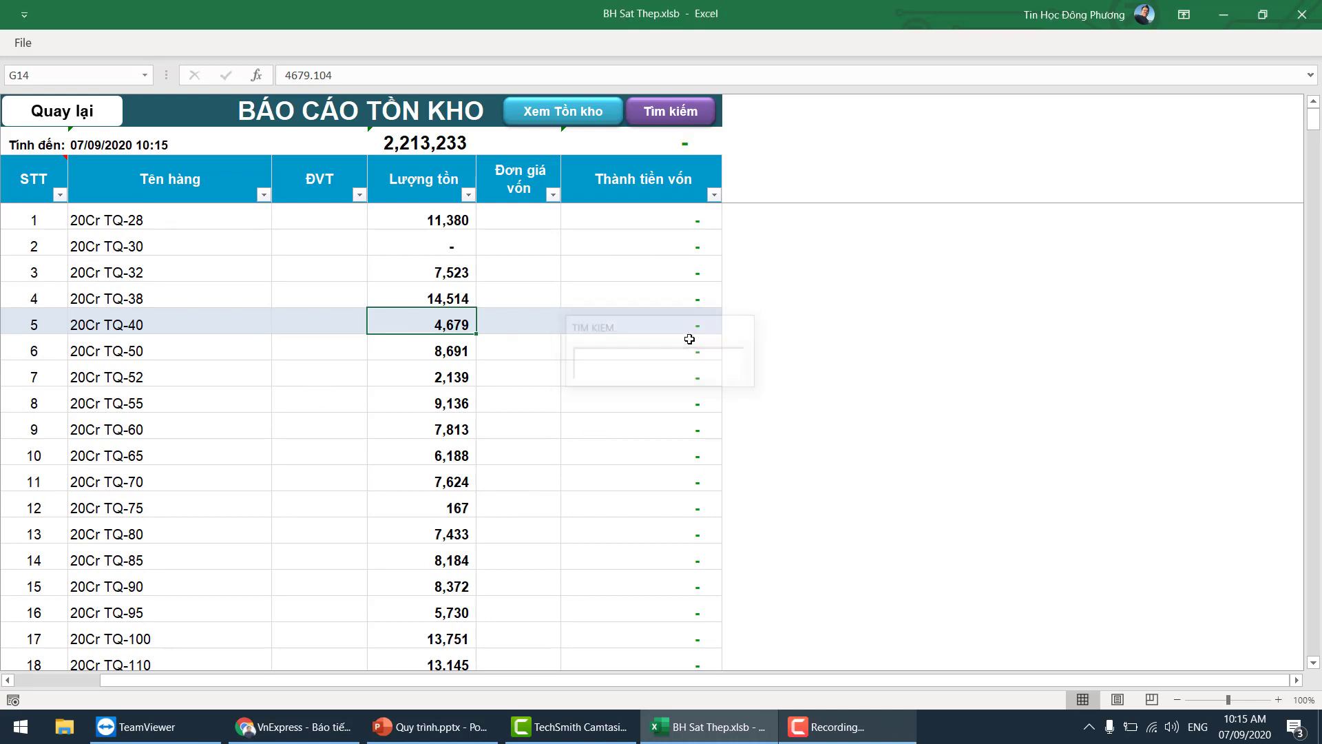
{"action": "left_click", "coordinate": [62, 113]}
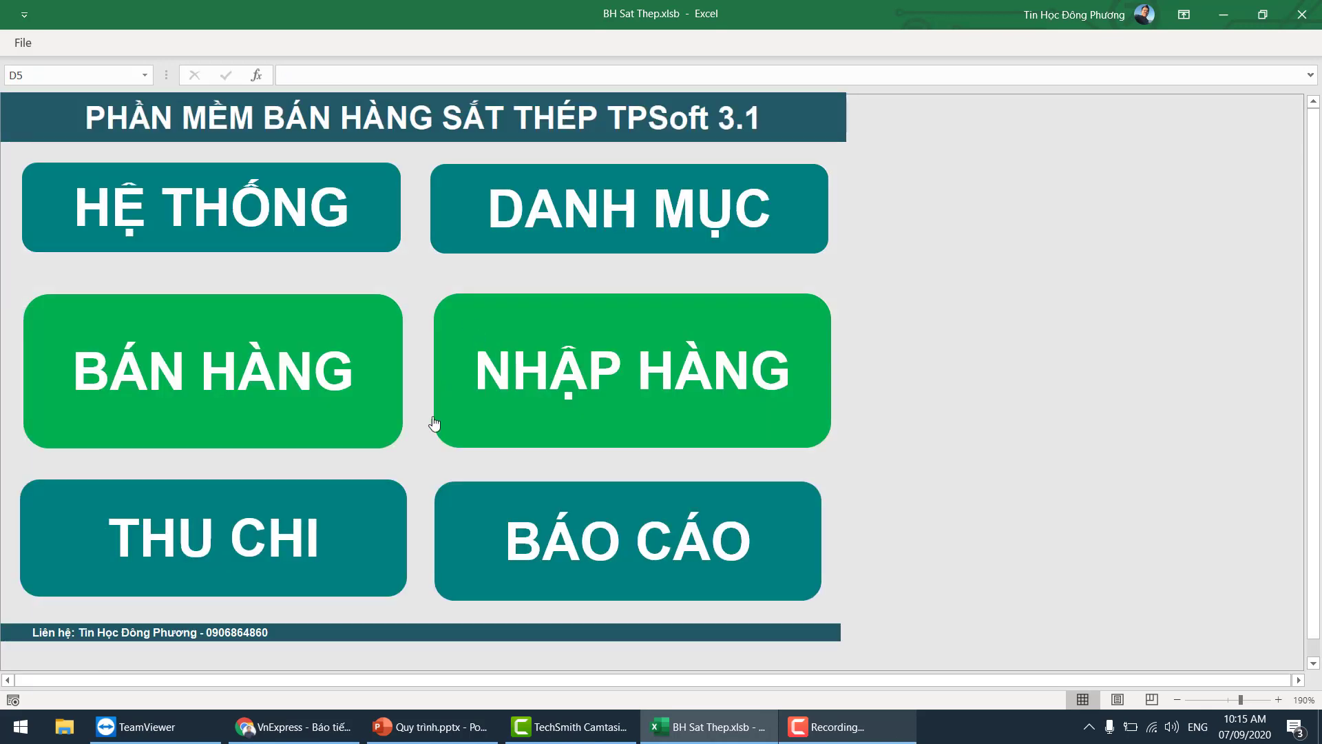
Open the export and profit report and set its date range to this year
{"action": "left_click", "coordinate": [551, 551]}
{"action": "left_click", "coordinate": [698, 439]}
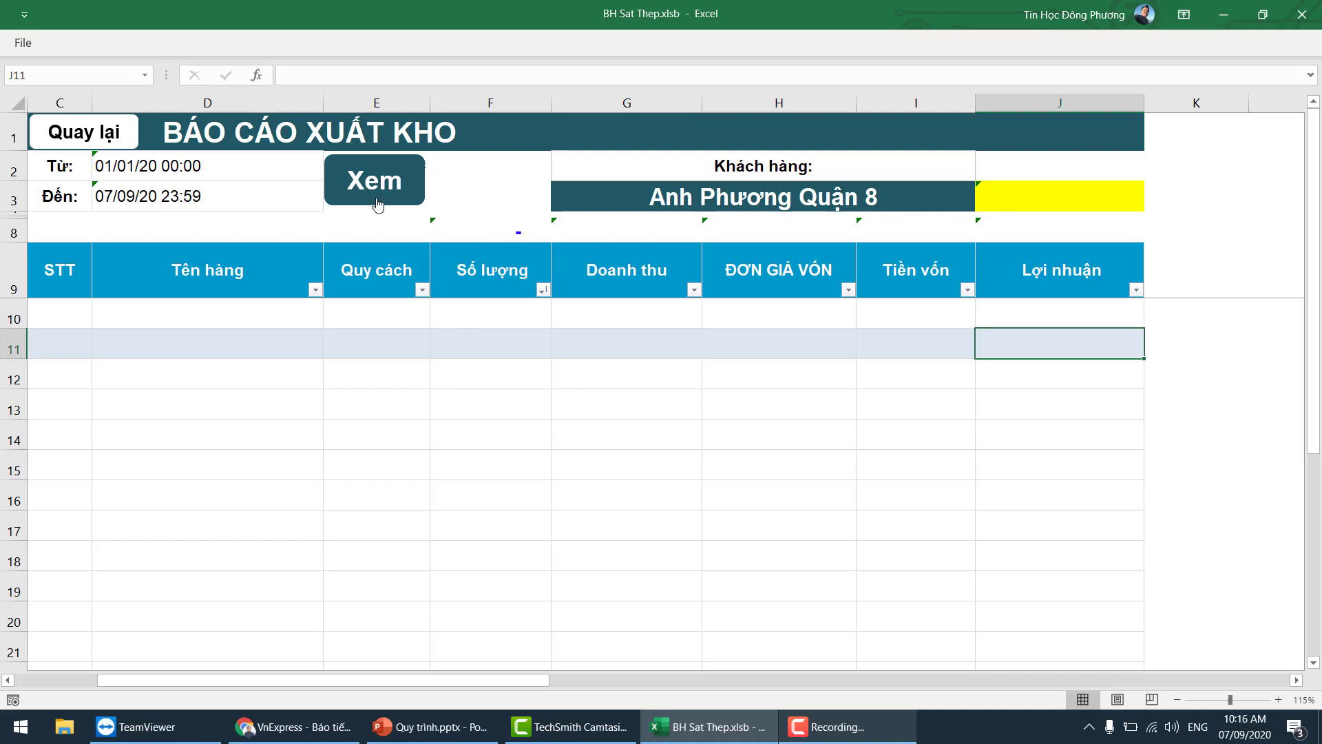
{"action": "left_click", "coordinate": [180, 187]}
{"action": "left_click", "coordinate": [818, 308]}
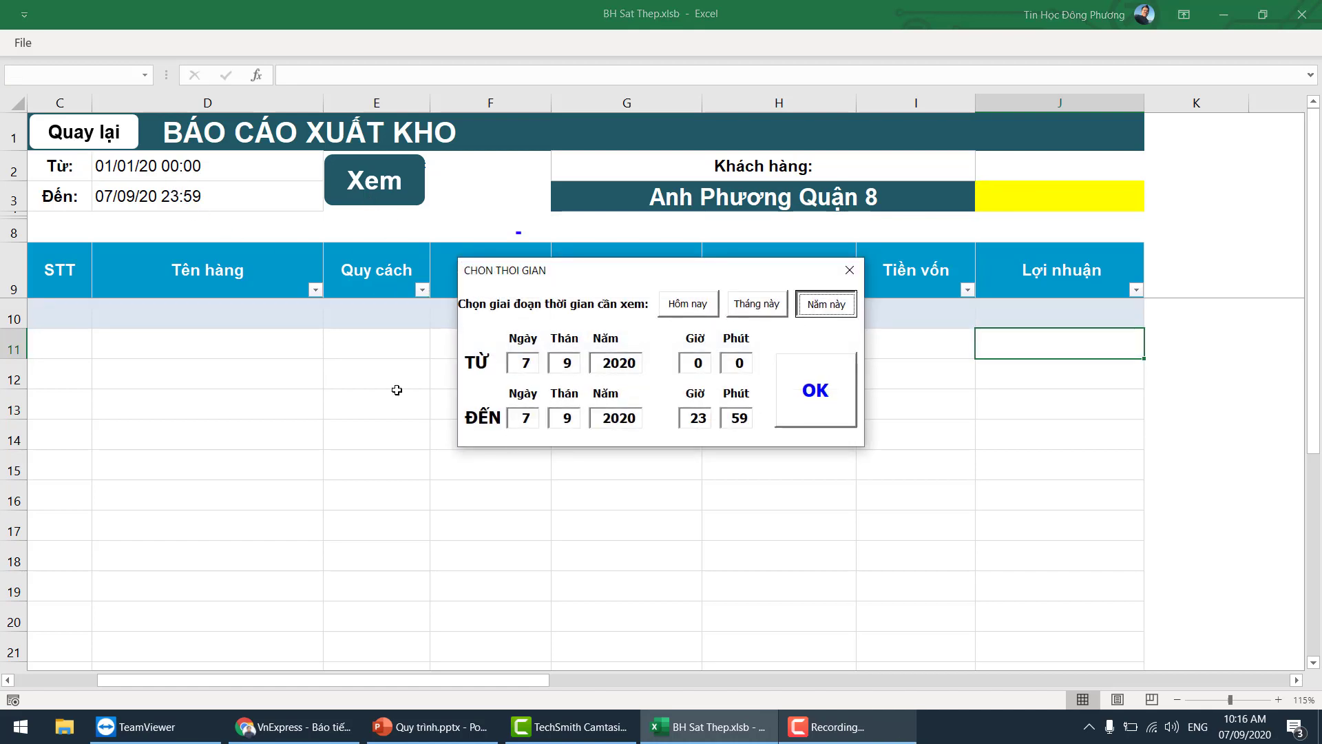
{"action": "left_click", "coordinate": [231, 180]}
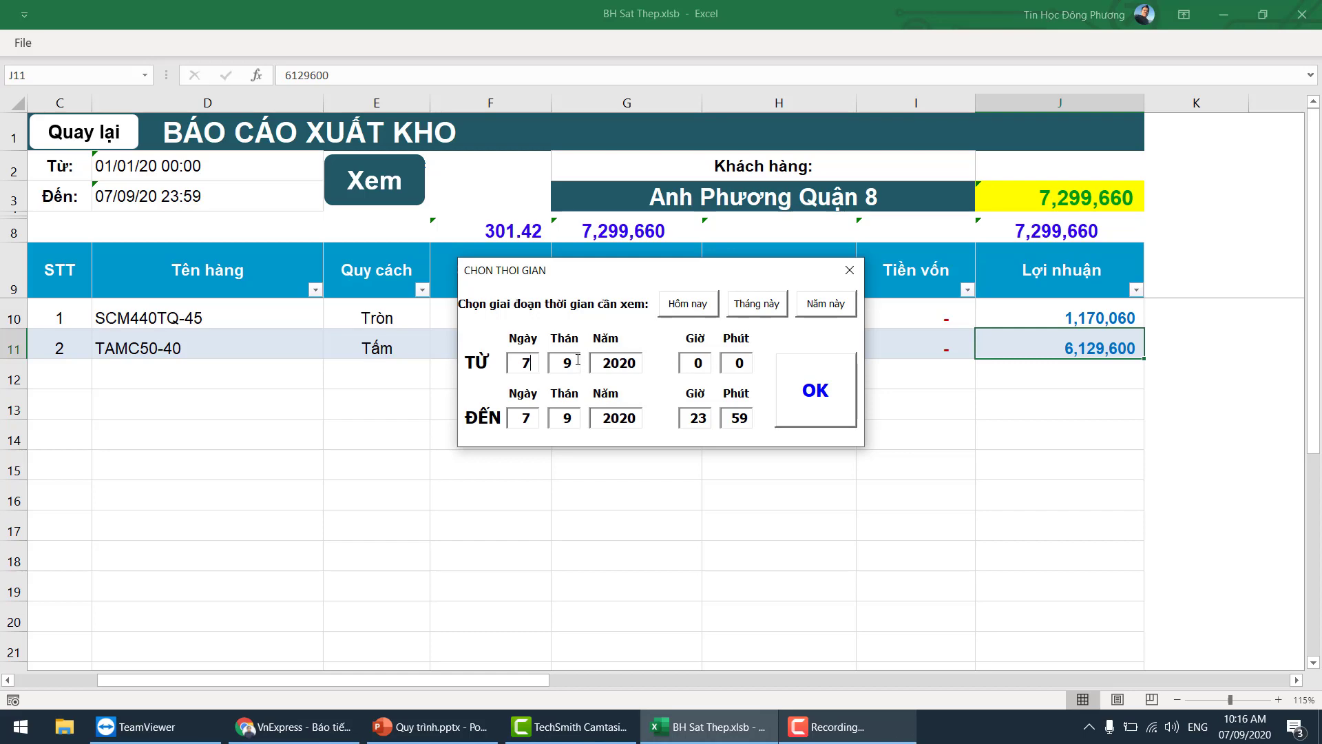
{"action": "key", "text": "Tab"}
Search for the customer by name in CHON KHACH HANG and load their report
{"action": "left_click", "coordinate": [848, 272]}
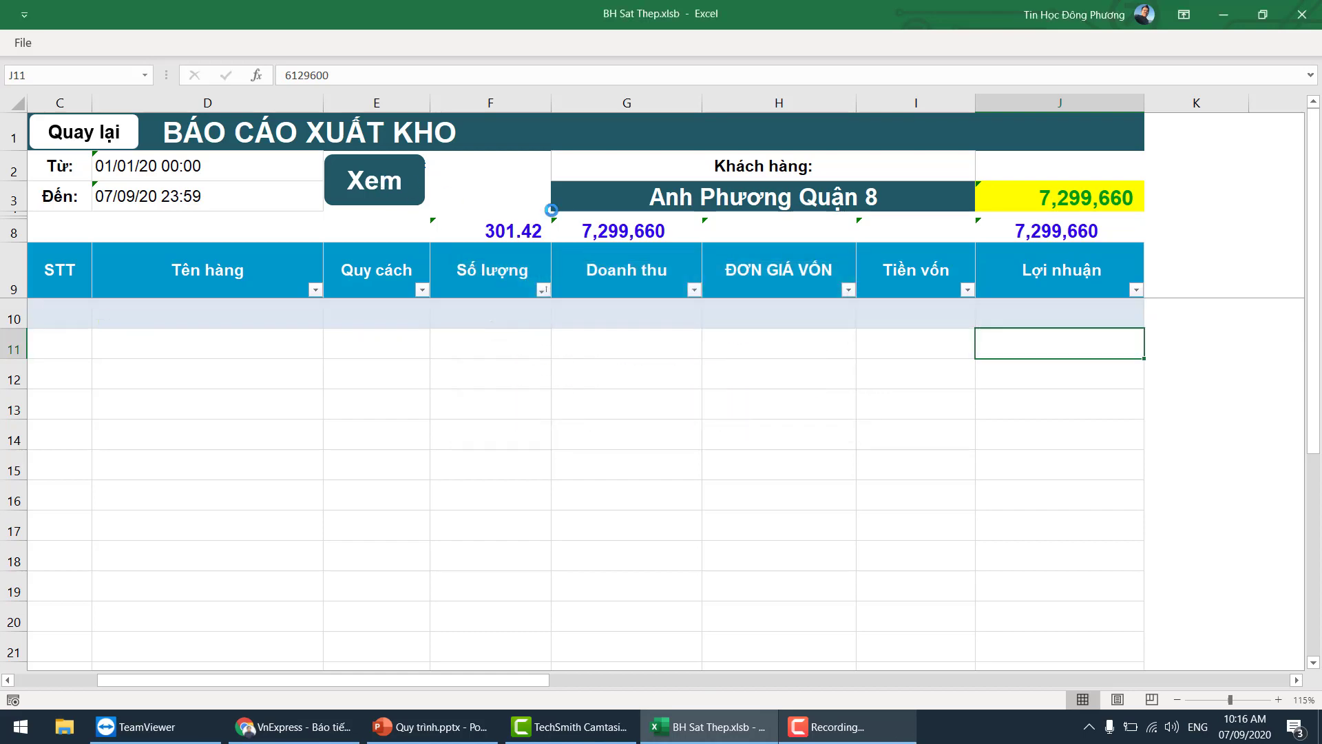
{"action": "type", "text": "hun"}
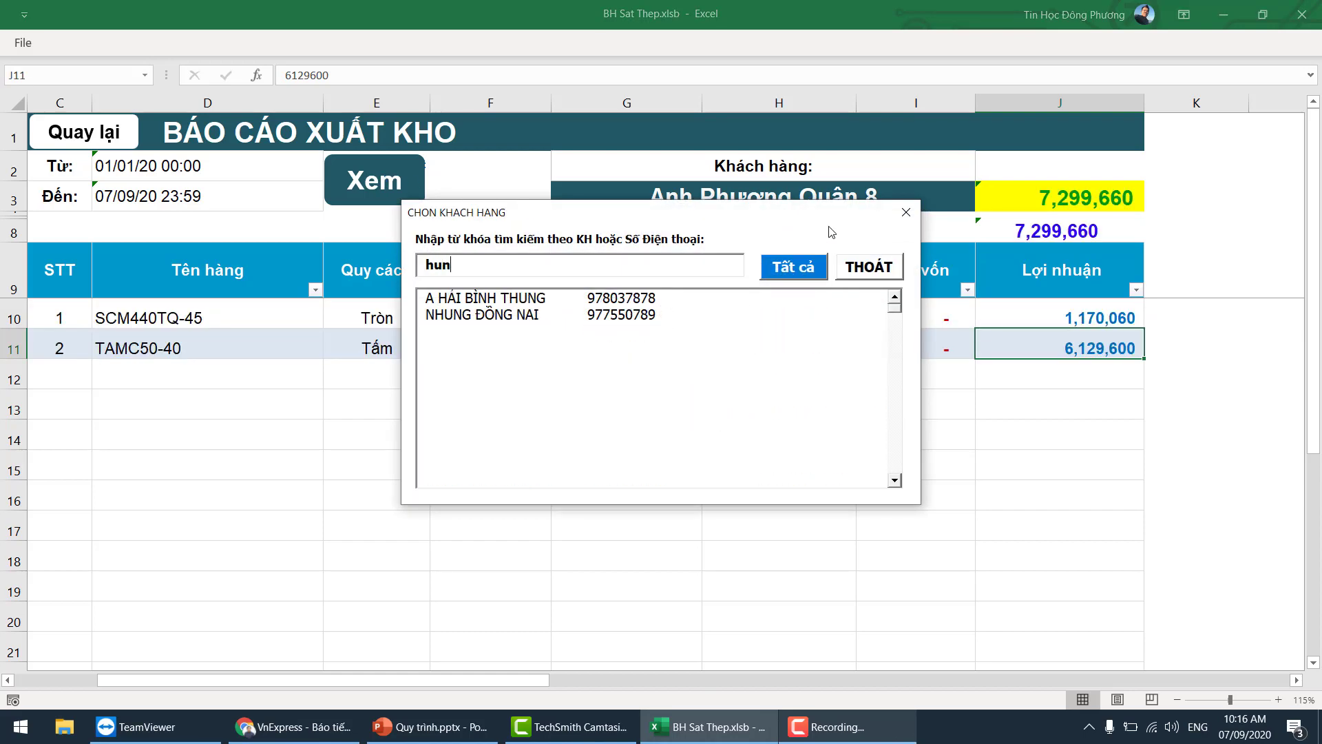
{"action": "type", "text": "g hóc"}
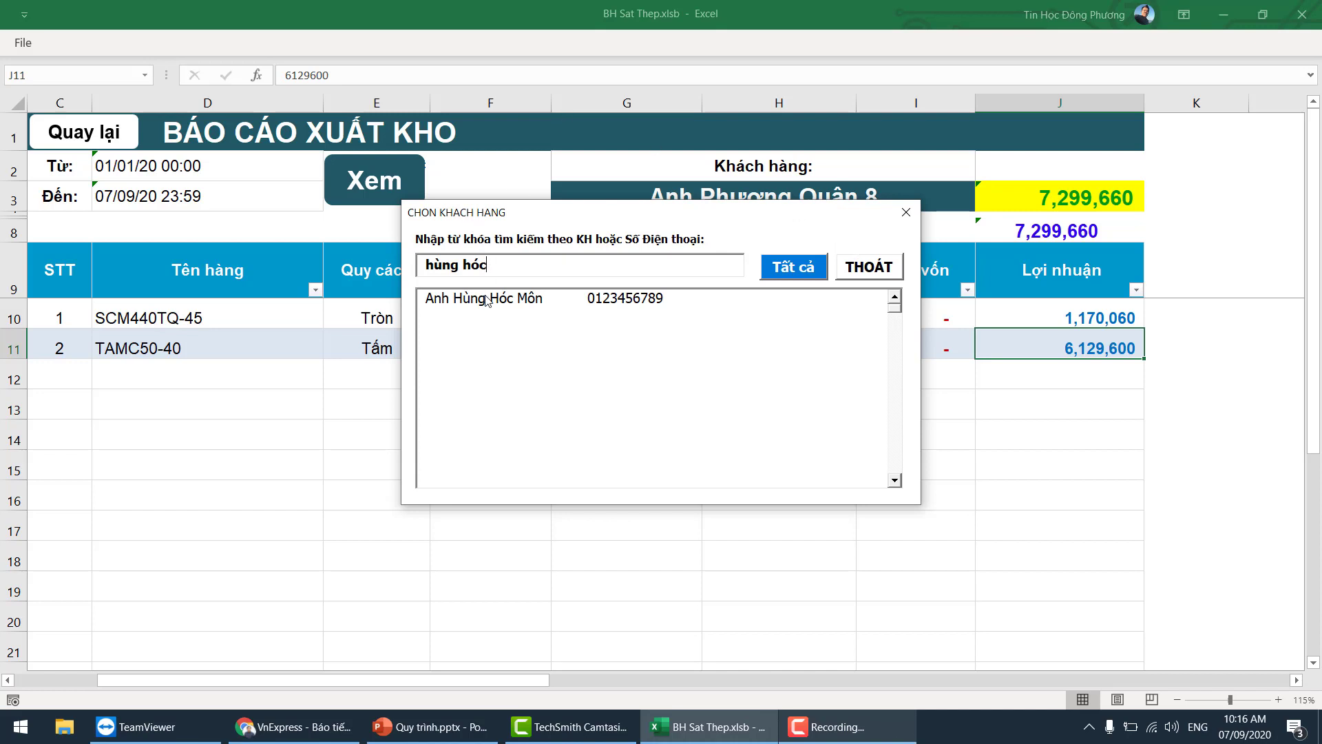
{"action": "left_click", "coordinate": [486, 299]}
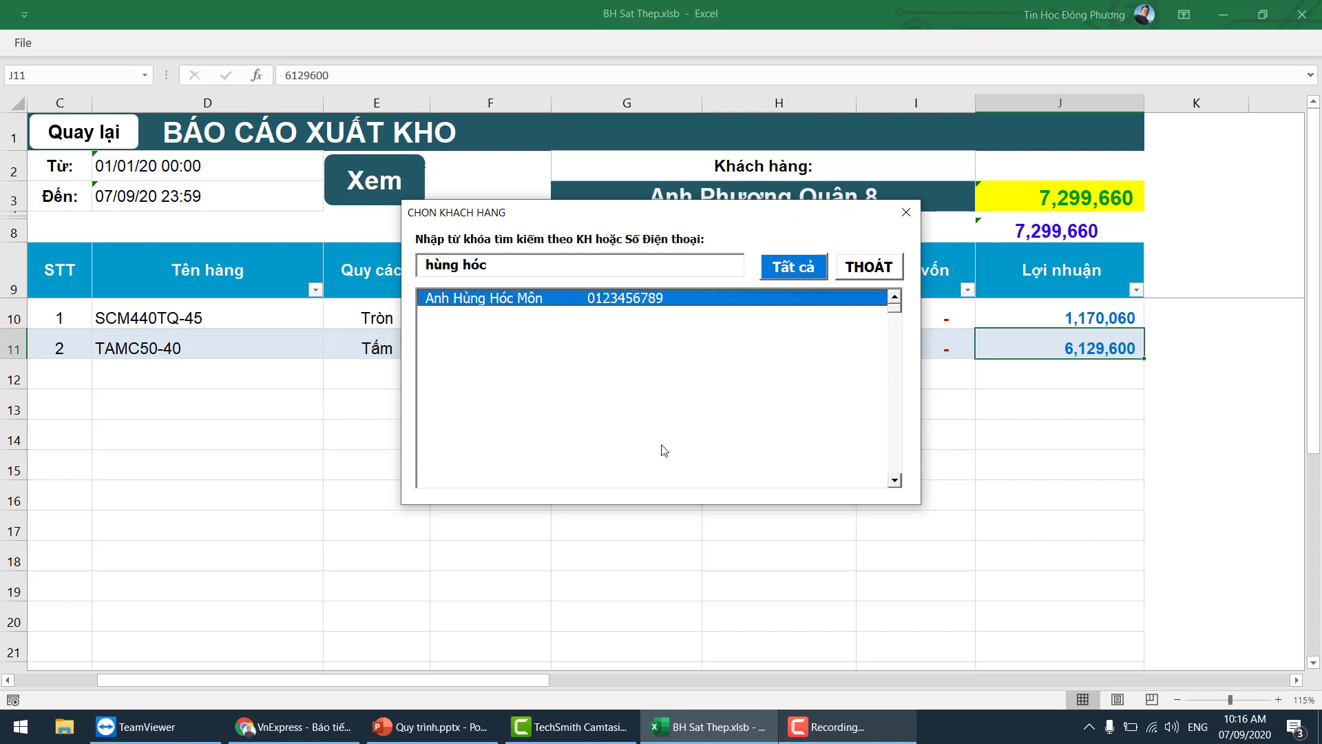
{"action": "double_click", "coordinate": [658, 305]}
Check the three items' names, quantity totals, revenue formulas and profit totals
{"action": "left_click", "coordinate": [203, 311]}
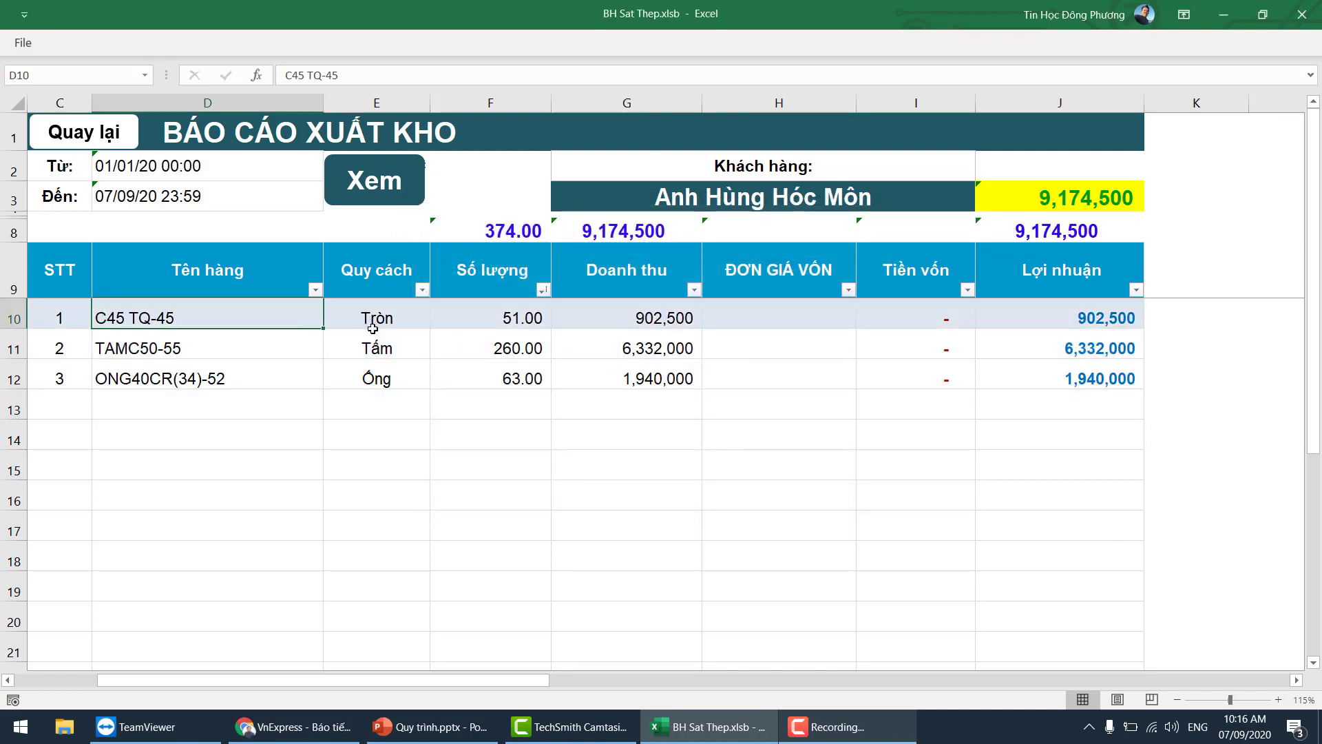
{"action": "mouse_move", "coordinate": [373, 328]}
{"action": "left_mouse_down"}
{"action": "mouse_move", "coordinate": [375, 351]}
{"action": "mouse_move", "coordinate": [254, 369]}
{"action": "left_mouse_up"}
{"action": "left_click_drag", "start_coordinate": [458, 316], "coordinate": [523, 378]}
{"action": "left_click", "coordinate": [654, 340]}
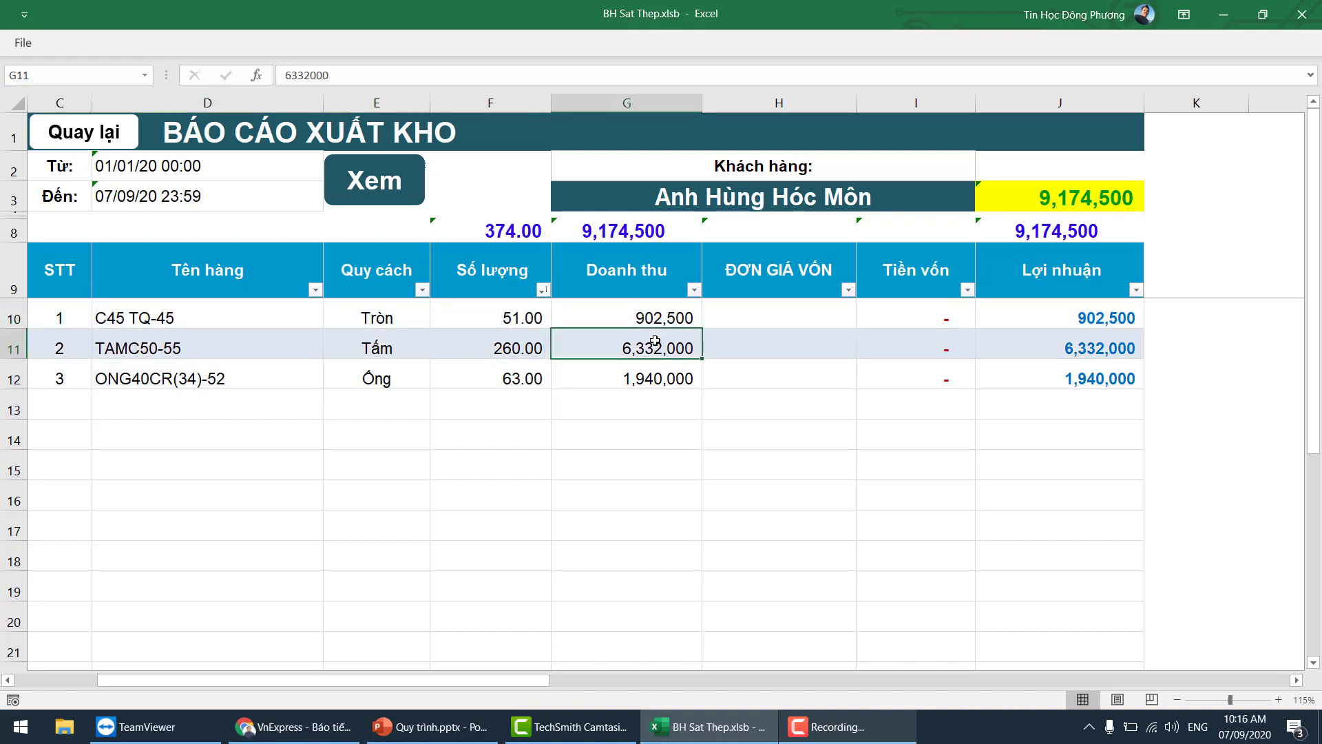
{"action": "left_click", "coordinate": [647, 234]}
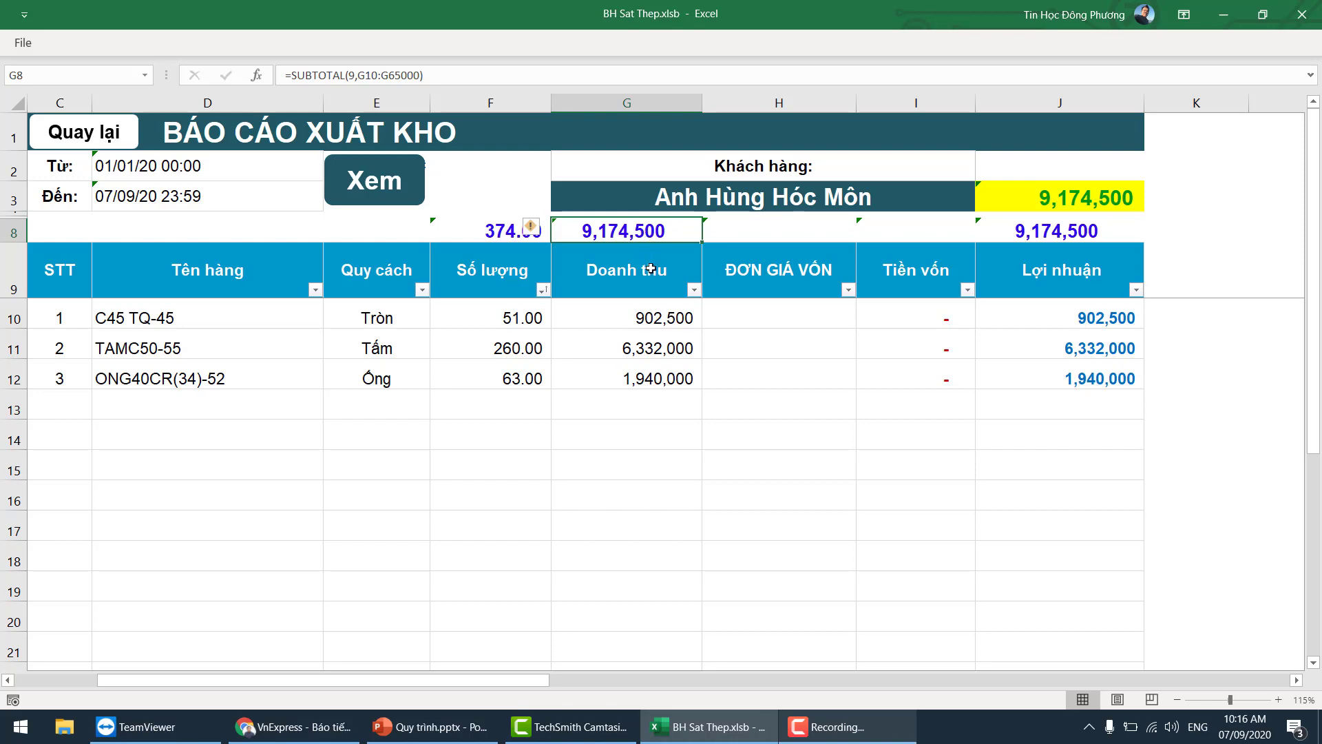
{"action": "left_click", "coordinate": [686, 346]}
{"action": "left_click", "coordinate": [660, 387]}
{"action": "left_click", "coordinate": [948, 352]}
{"action": "left_click", "coordinate": [742, 322]}
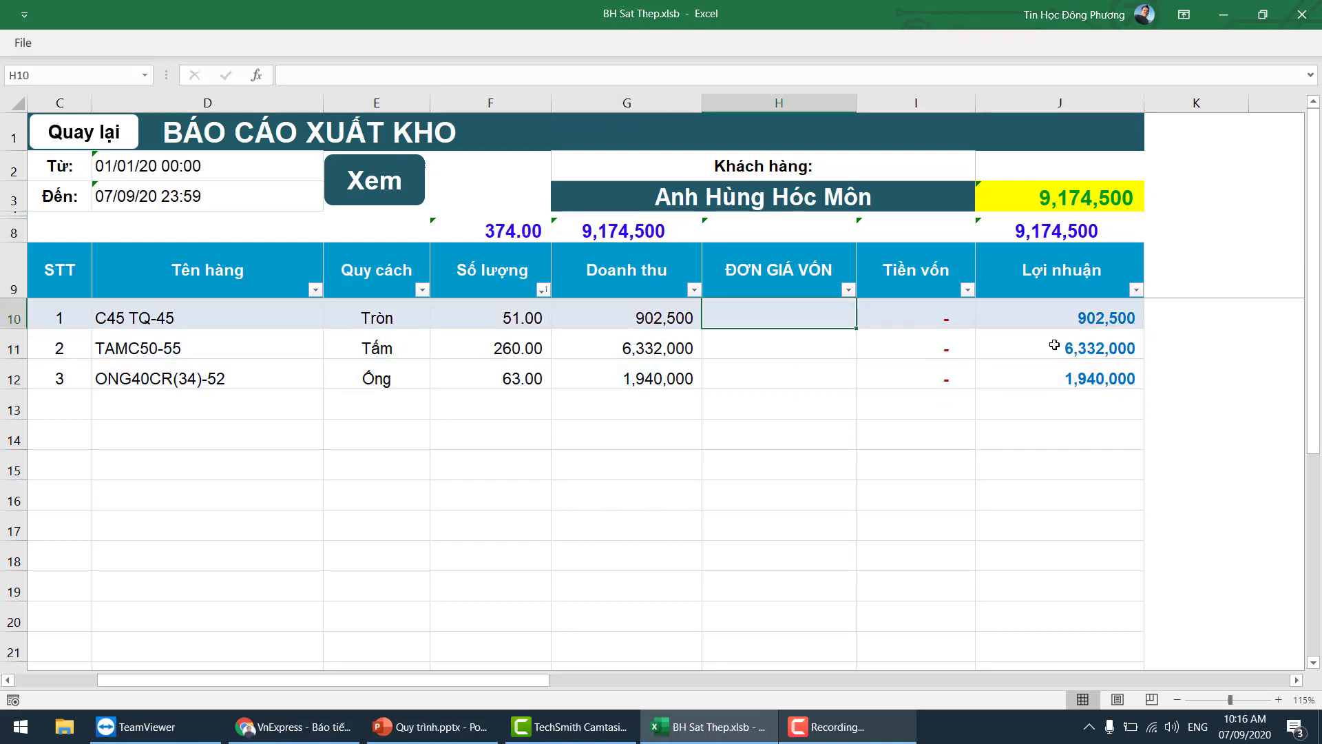
{"action": "left_click_drag", "start_coordinate": [1074, 378], "coordinate": [1074, 348]}
Widen the report to Tất cả customers, check the fourth item's revenue, then go back
{"action": "left_click", "coordinate": [854, 184]}
{"action": "left_click", "coordinate": [796, 263]}
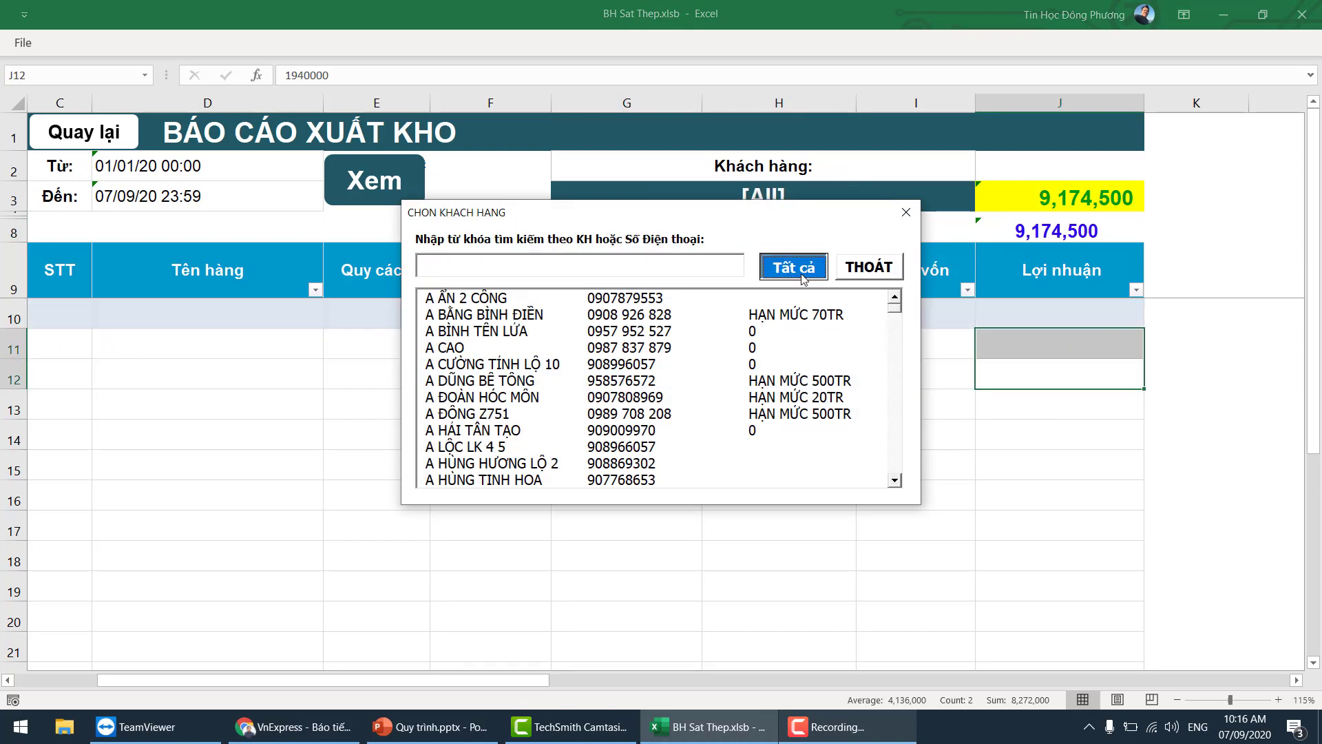
{"action": "left_click", "coordinate": [380, 435]}
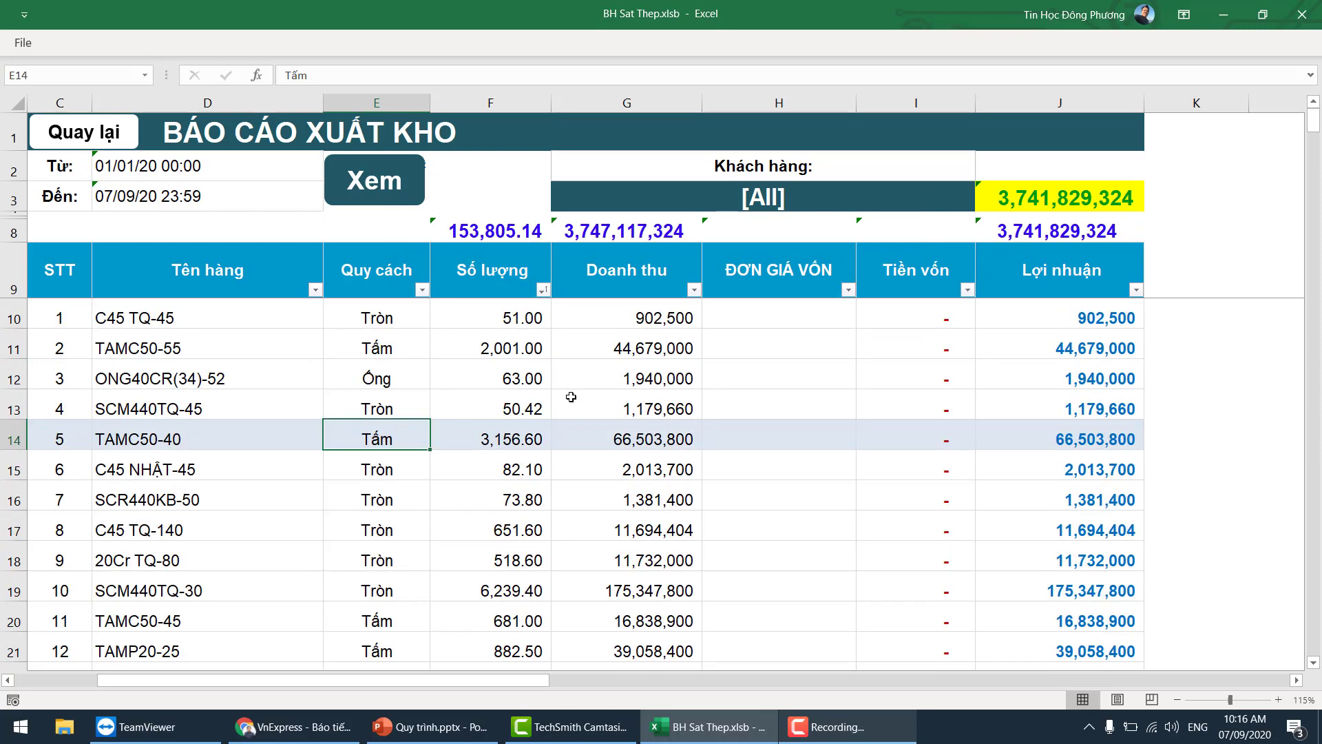
{"action": "left_click", "coordinate": [568, 402]}
{"action": "left_click", "coordinate": [87, 136]}
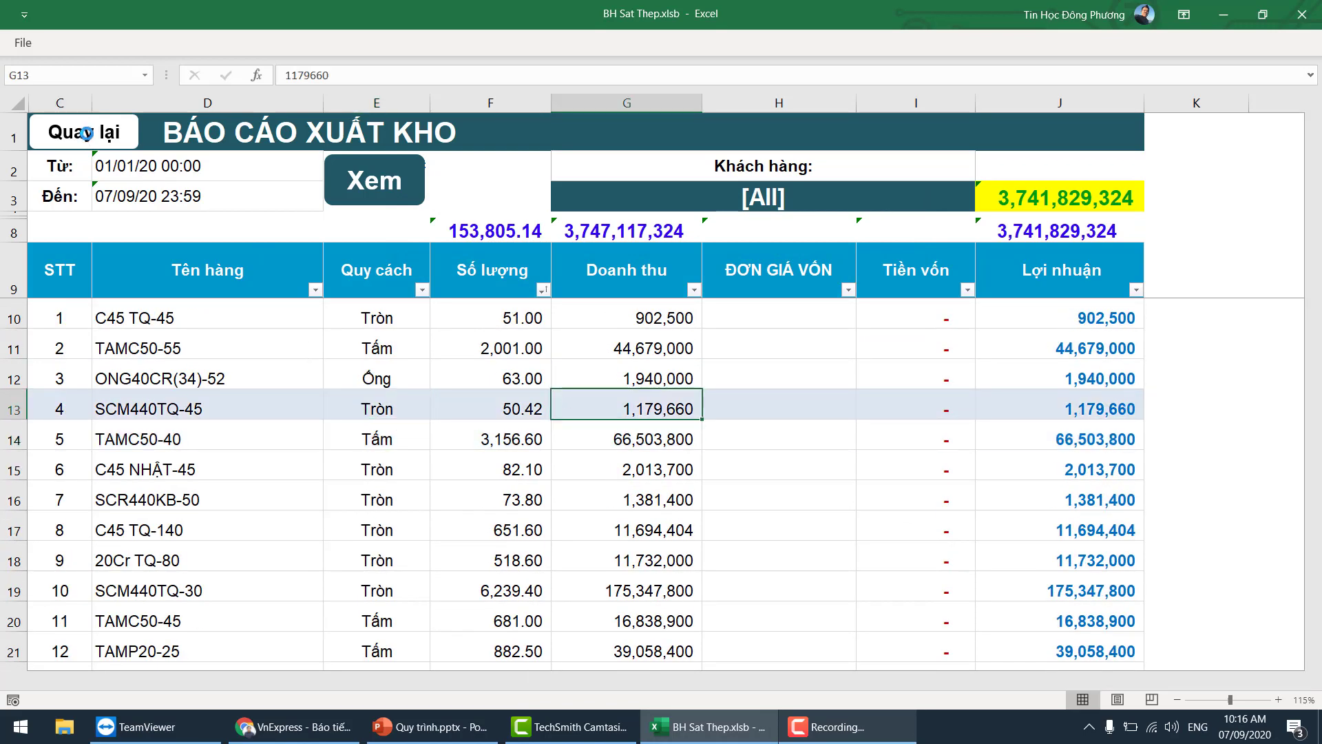
Try the TÁCH FILE report, cancel its password prompt with Thoát, and open BÁN HÀNG
{"action": "left_click", "coordinate": [575, 530]}
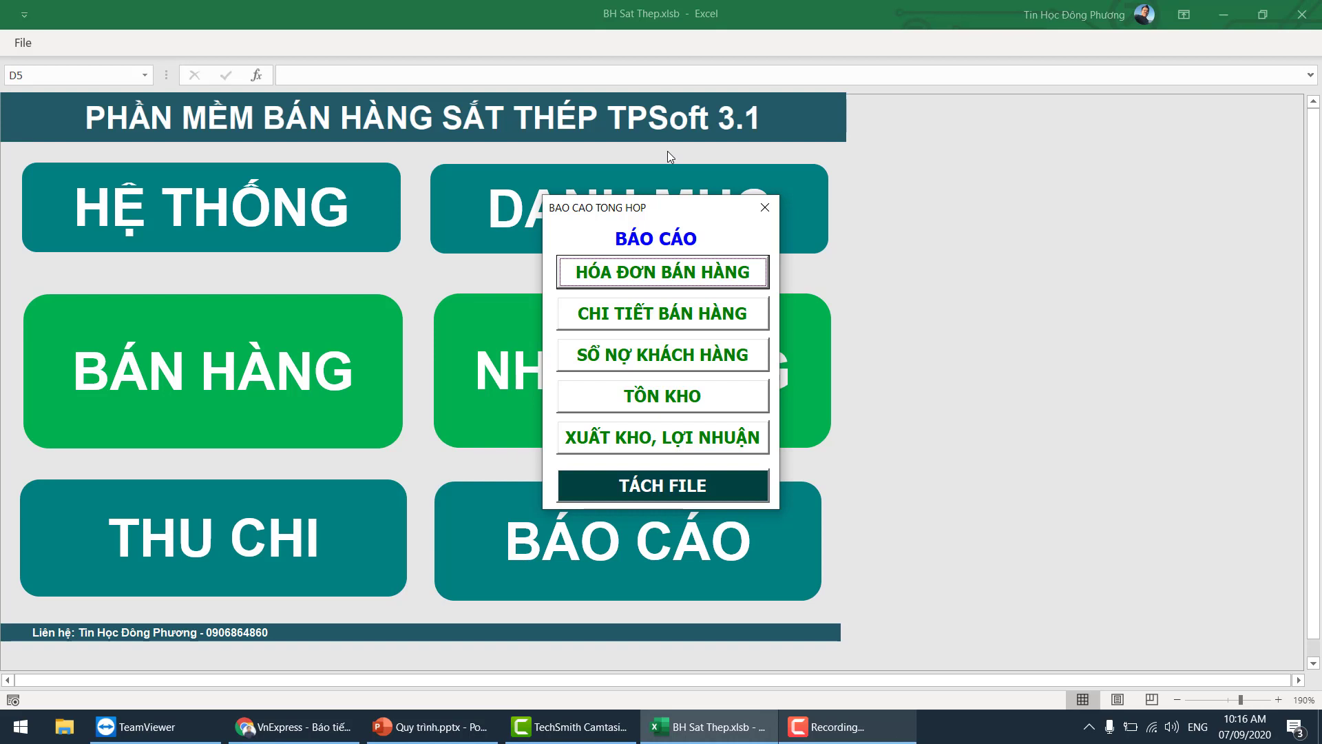
{"action": "left_click", "coordinate": [686, 487]}
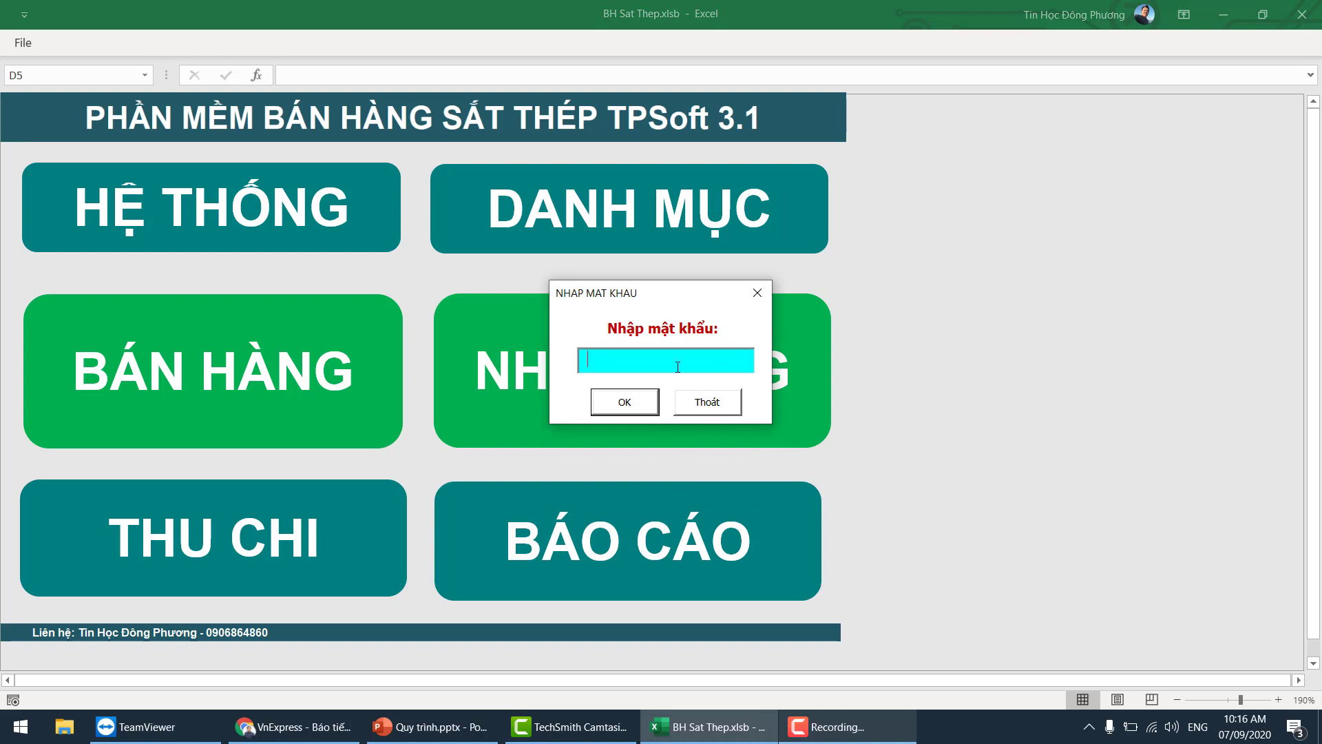
{"action": "left_click", "coordinate": [718, 404]}
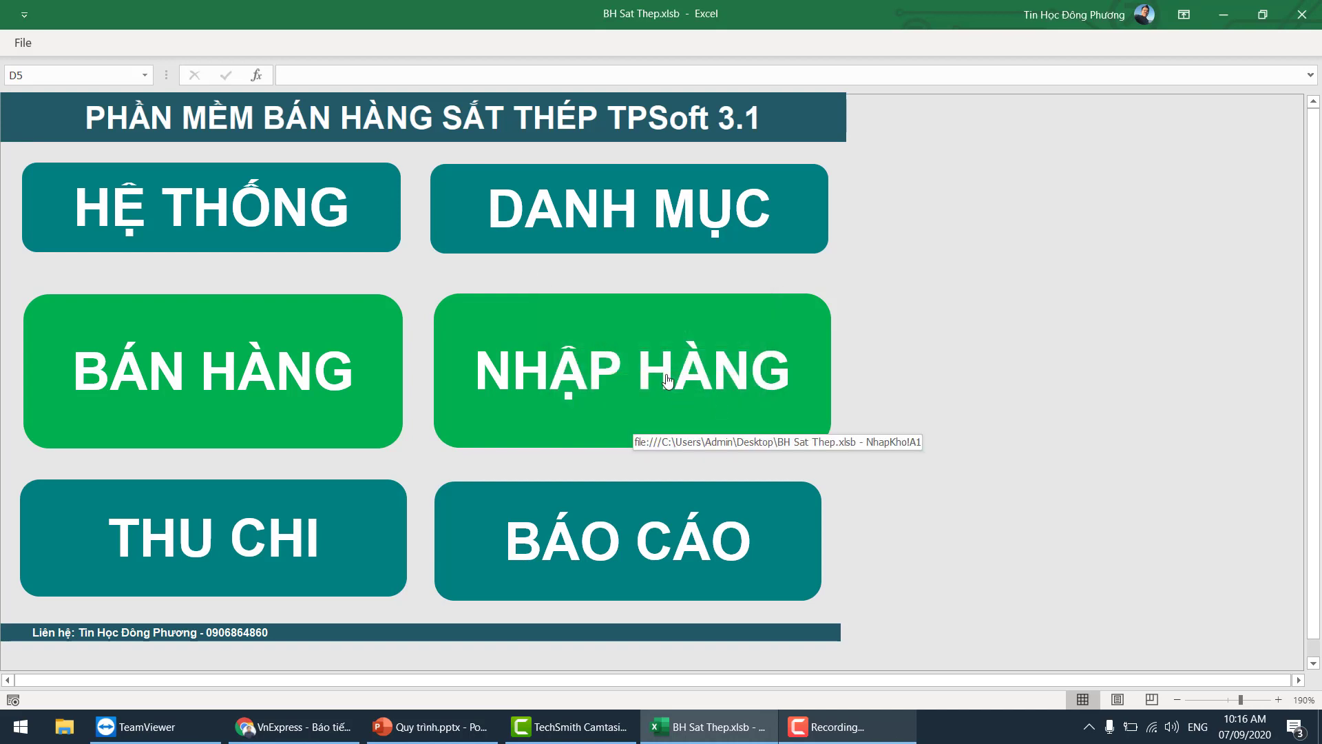
{"action": "left_click", "coordinate": [338, 370]}
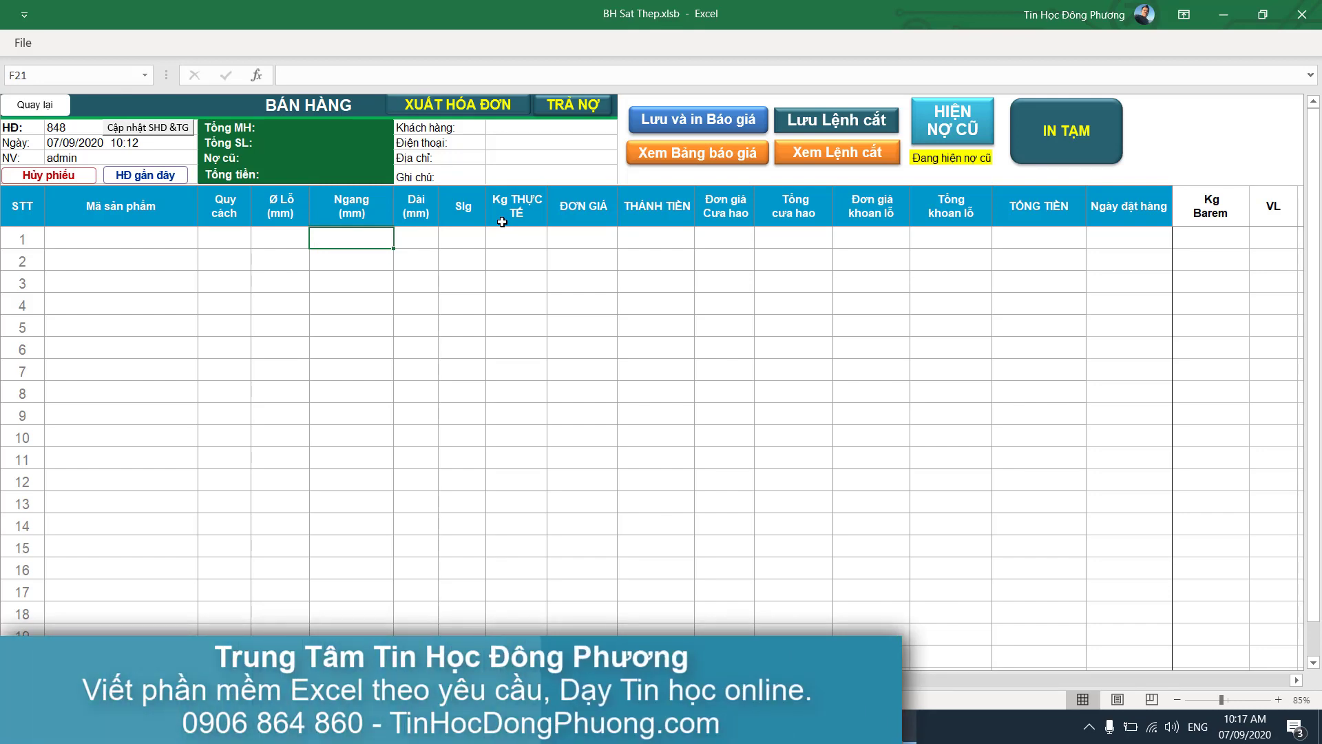
Reopen the BÁN HÀNG sheet and choose product 20Cr TQ-28 for sales line 1
{"action": "left_click", "coordinate": [34, 106]}
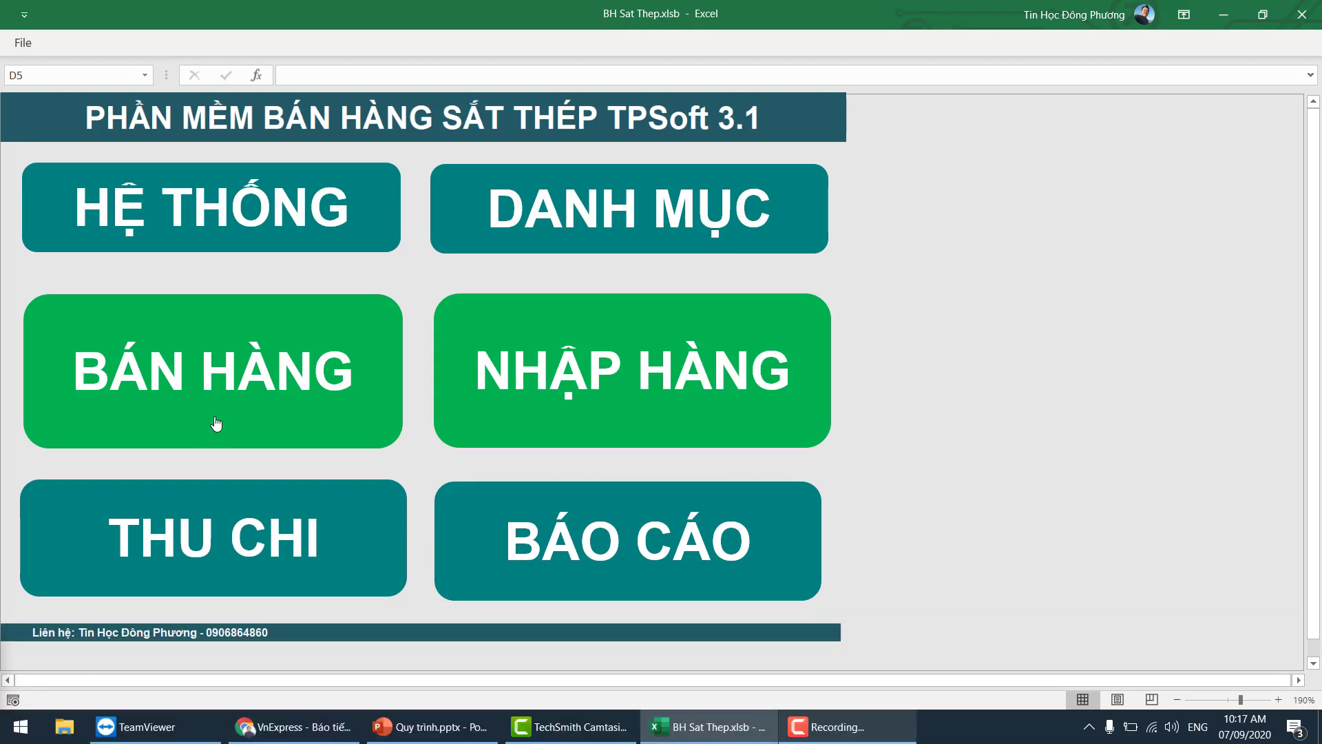
{"action": "left_click", "coordinate": [234, 354]}
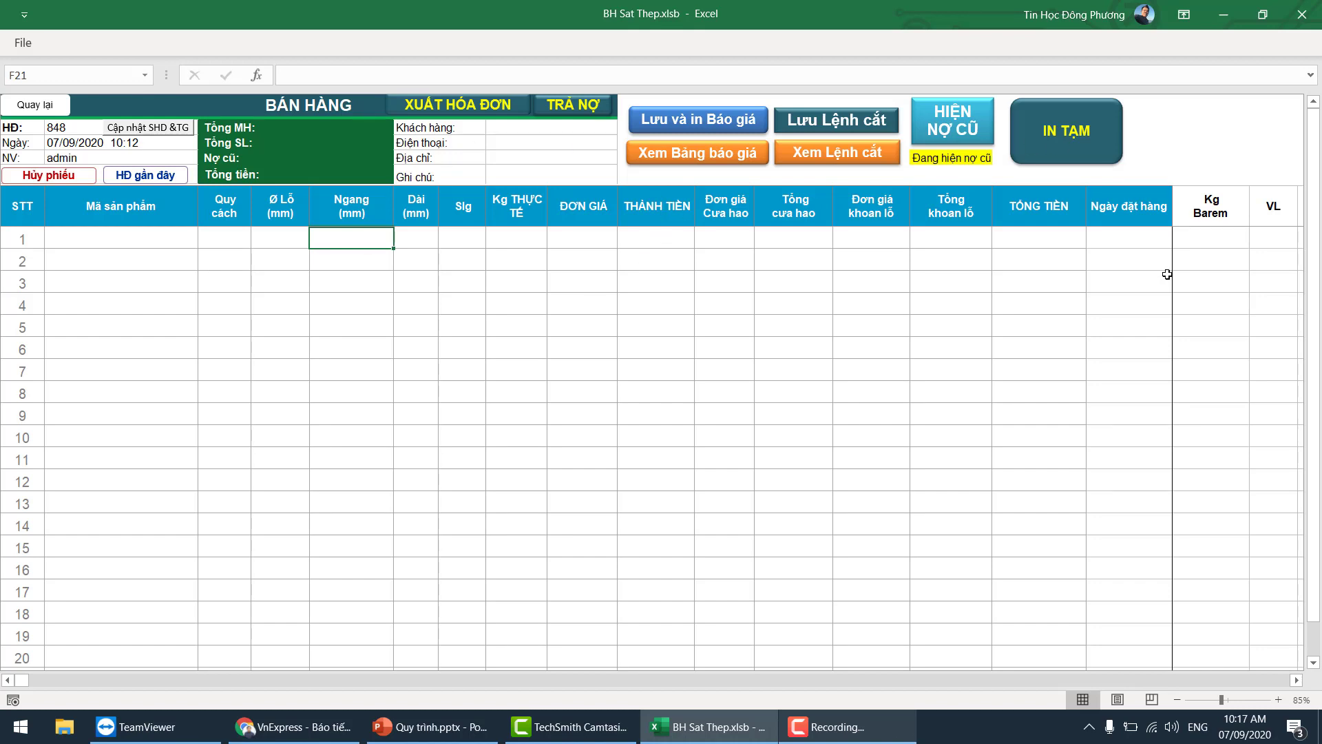
{"action": "left_click", "coordinate": [758, 306]}
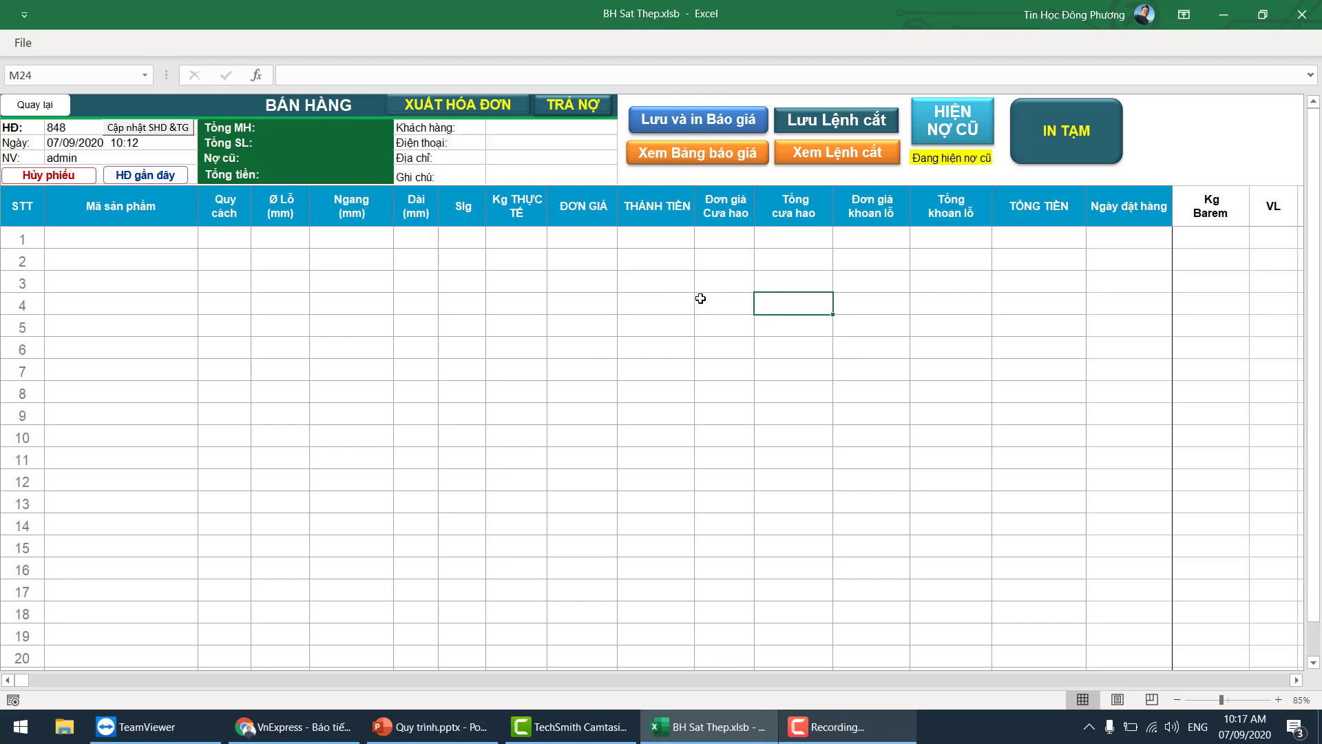
{"action": "left_click", "coordinate": [497, 253]}
{"action": "left_click", "coordinate": [516, 239]}
{"action": "left_click", "coordinate": [623, 237]}
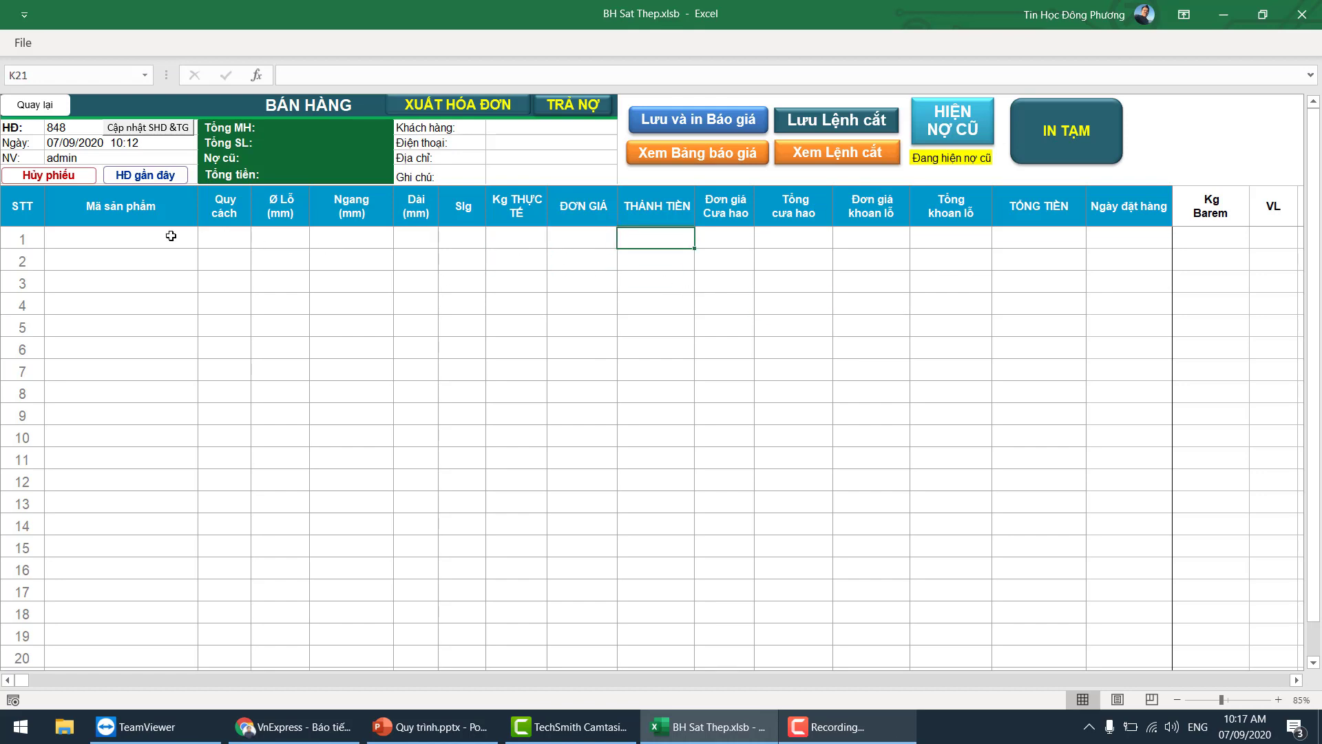
{"action": "left_click", "coordinate": [171, 236]}
{"action": "double_click", "coordinate": [204, 307]}
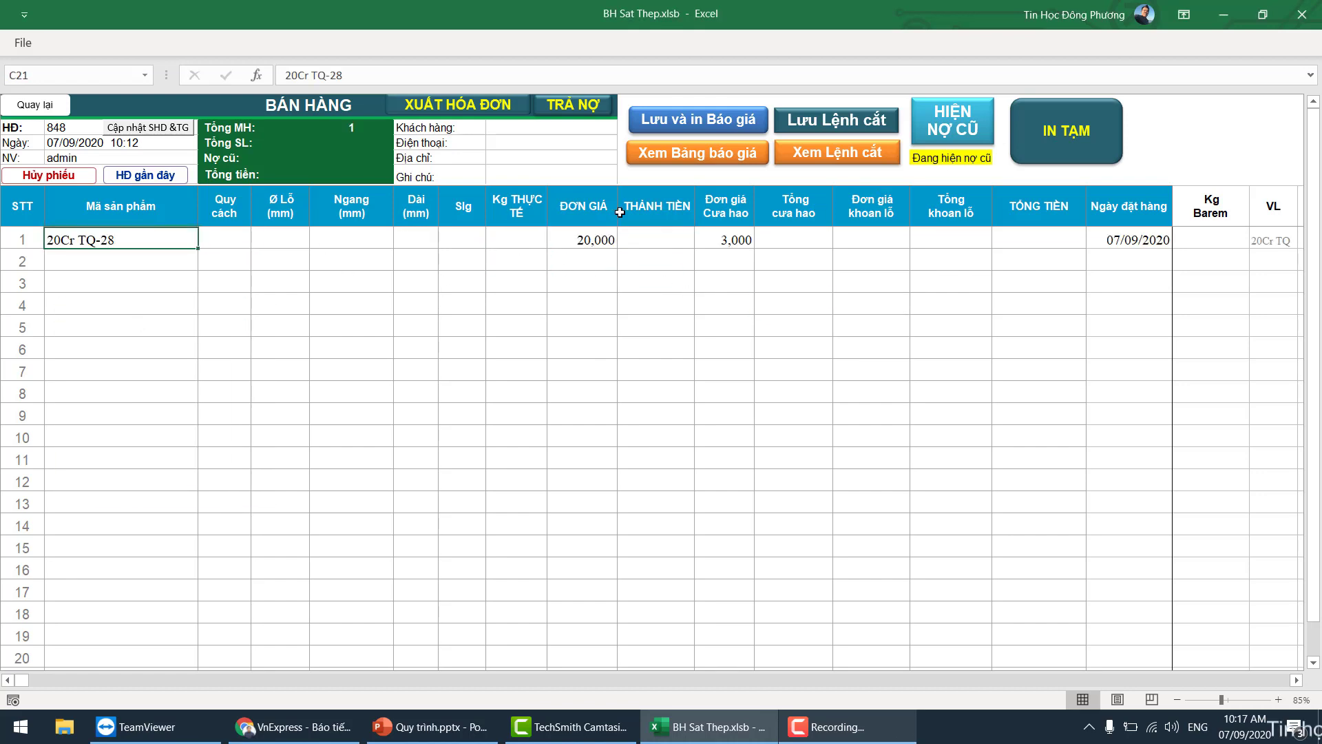
Verify line 1's 20,000 unit price, 3,000 sawing price, order date, THÀNH TIỀN and drilling formulas
{"action": "left_click", "coordinate": [748, 241]}
{"action": "left_click", "coordinate": [792, 241]}
{"action": "left_click", "coordinate": [1088, 242]}
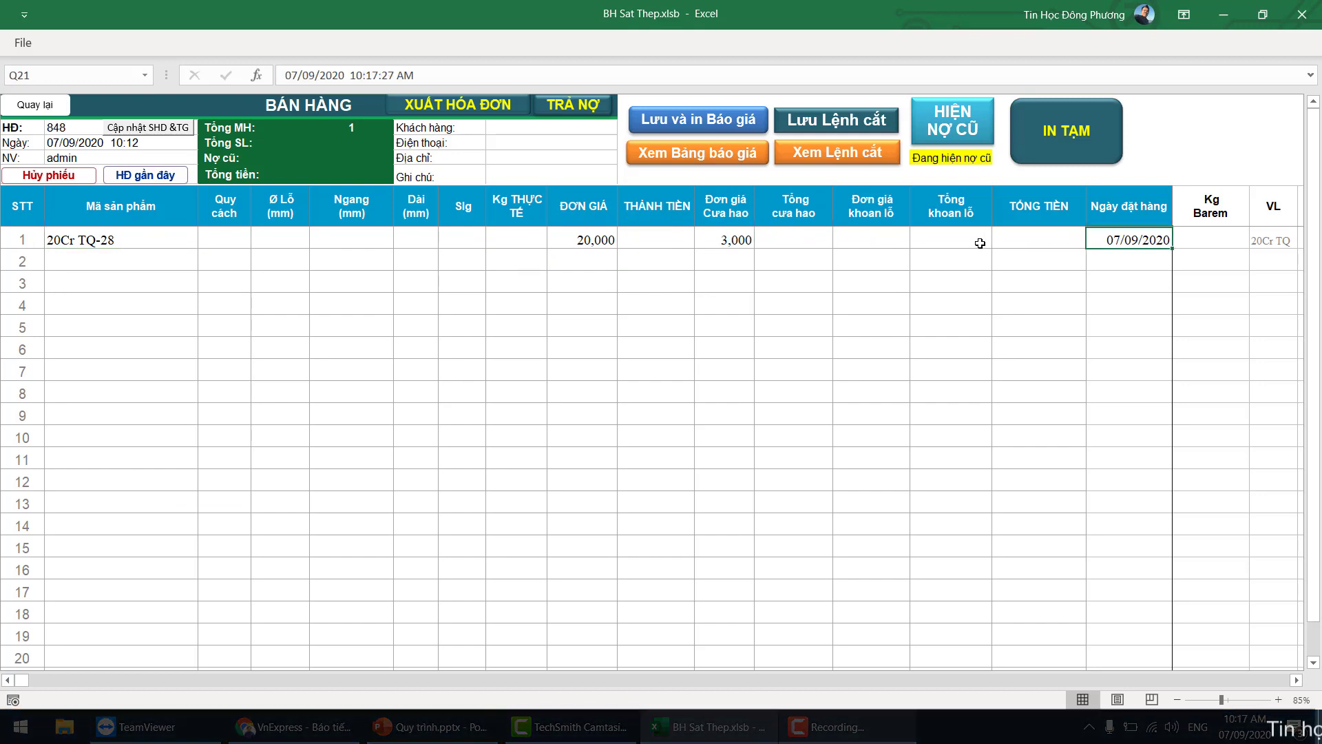
{"action": "key", "text": "Left"}
{"action": "key", "text": "Left"}
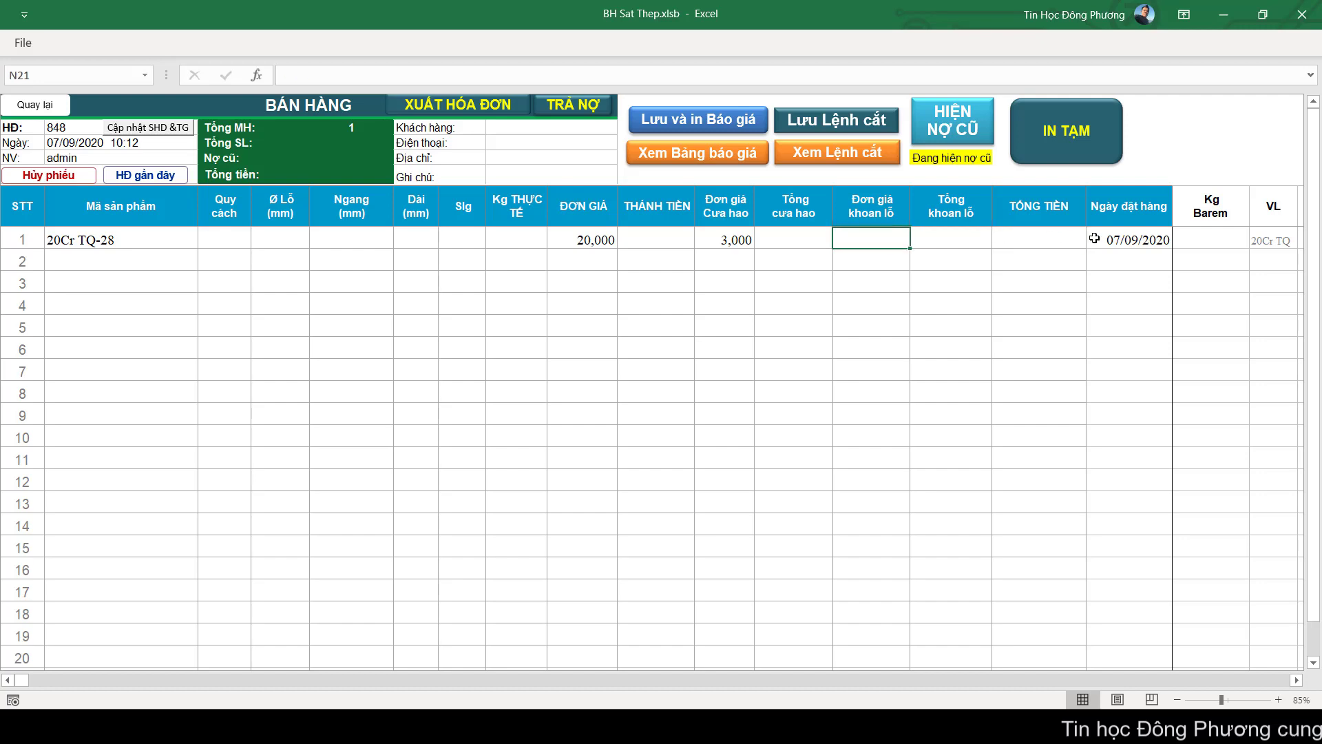
{"action": "left_click", "coordinate": [658, 236]}
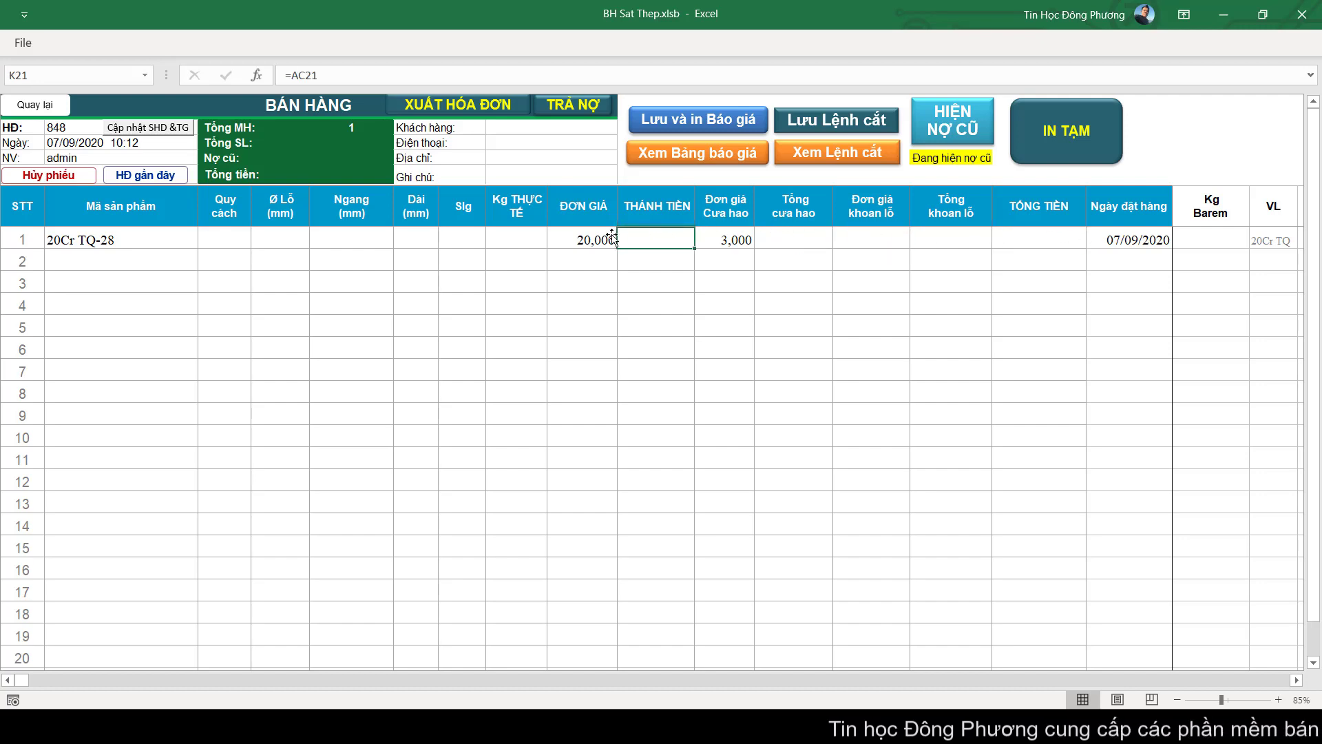
{"action": "left_click", "coordinate": [551, 238]}
{"action": "left_click", "coordinate": [481, 241]}
{"action": "left_click", "coordinate": [582, 238]}
{"action": "left_click", "coordinate": [869, 229]}
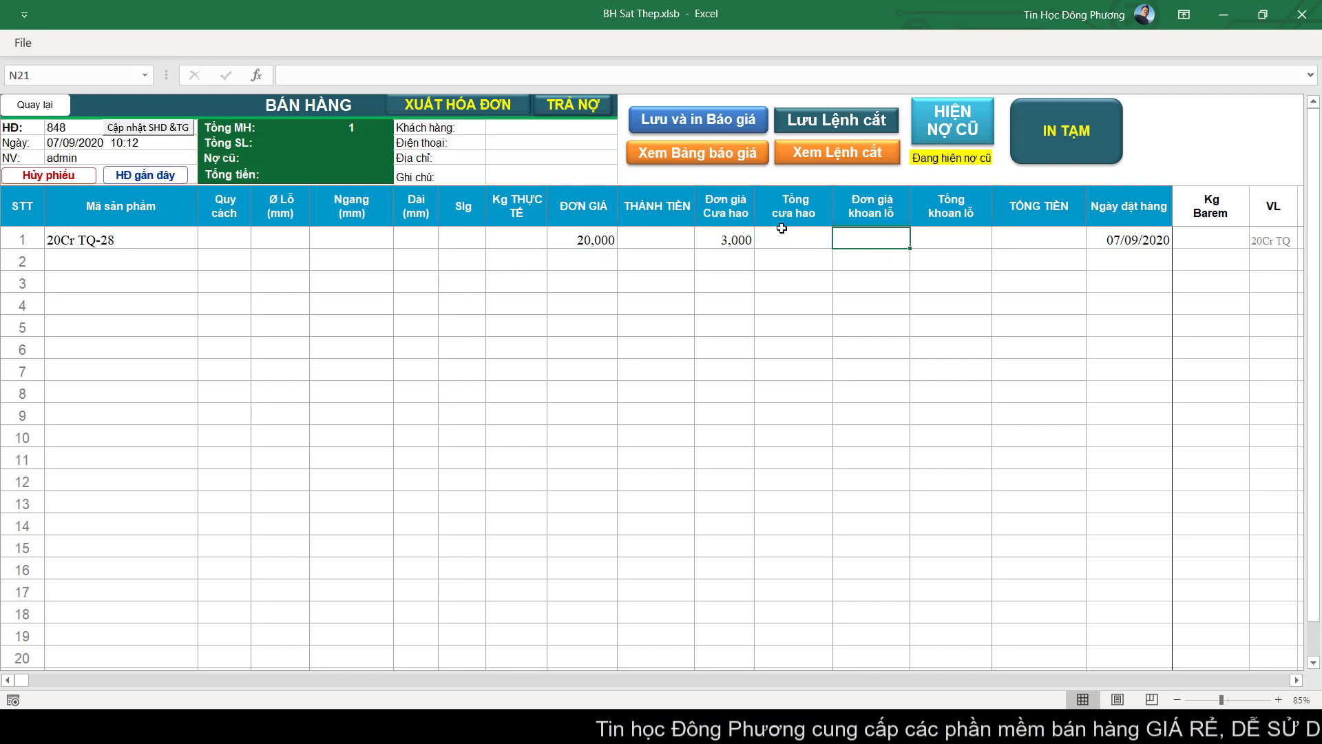
{"action": "left_click", "coordinate": [781, 228]}
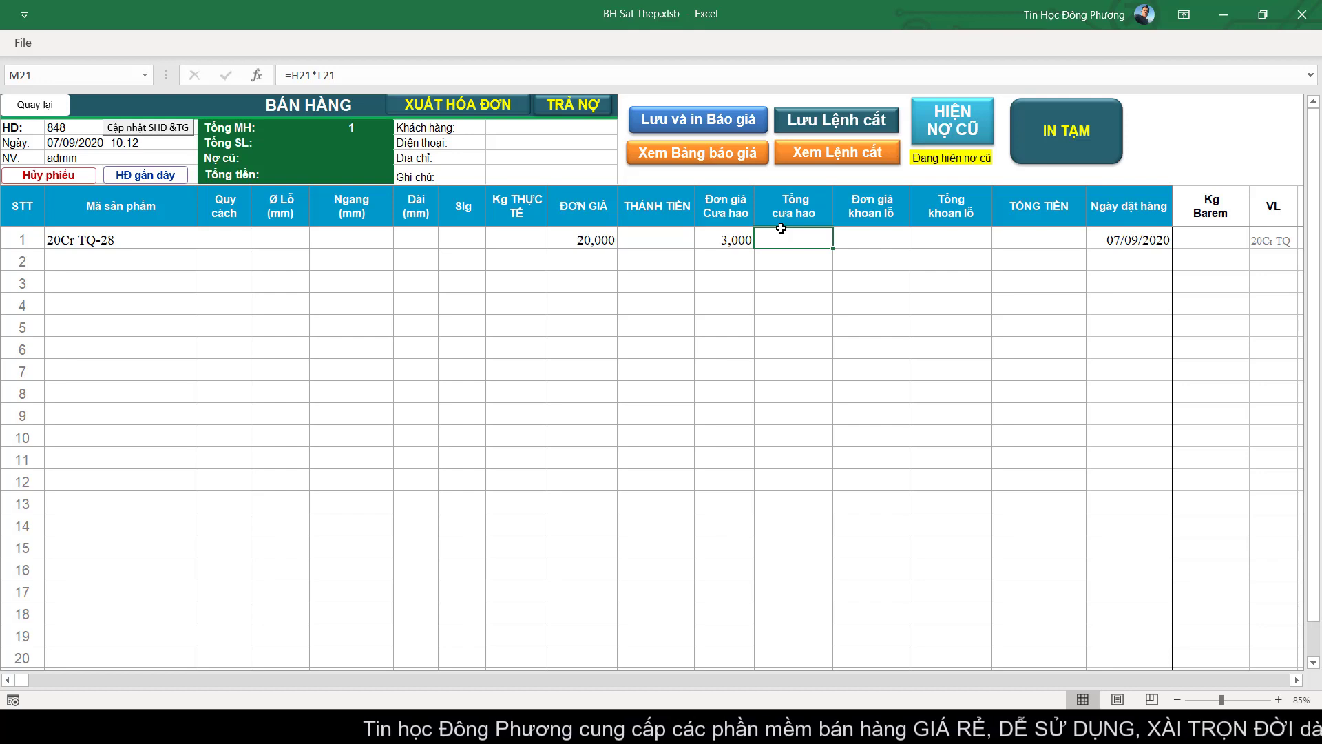
{"action": "left_click", "coordinate": [871, 237]}
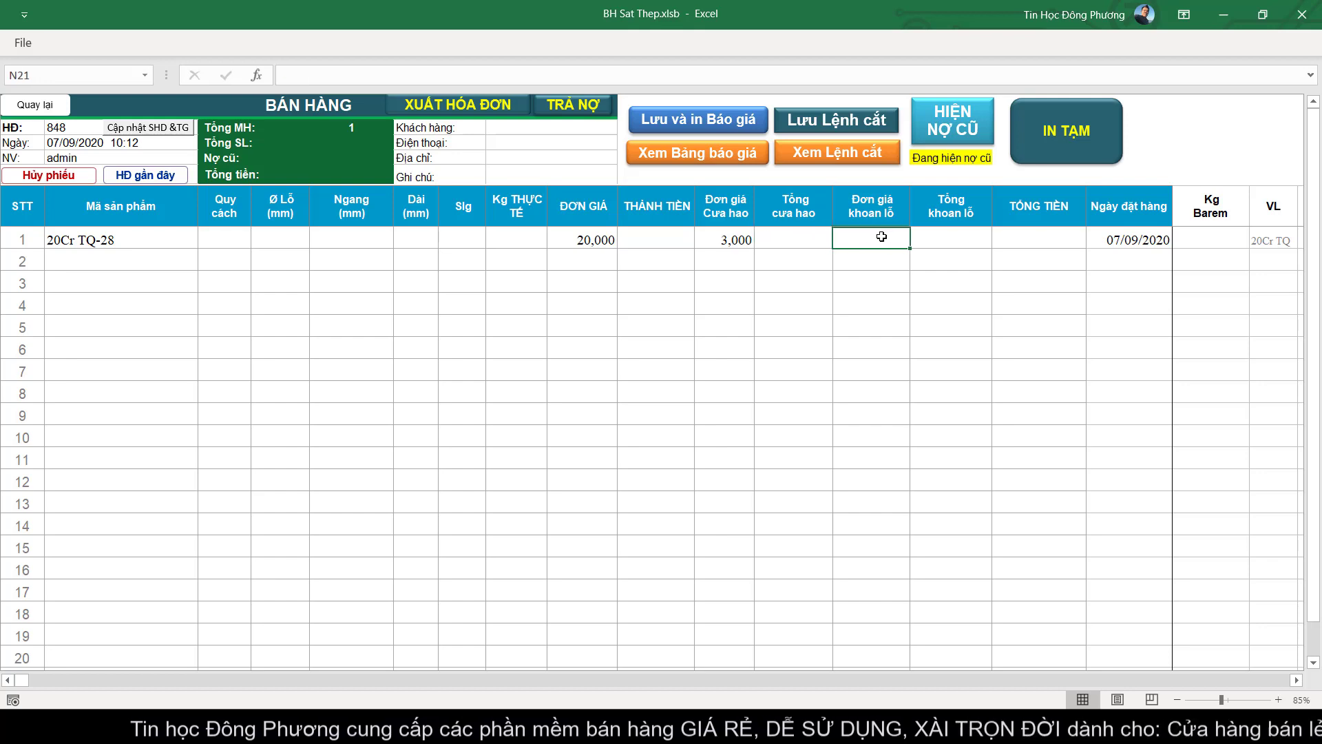